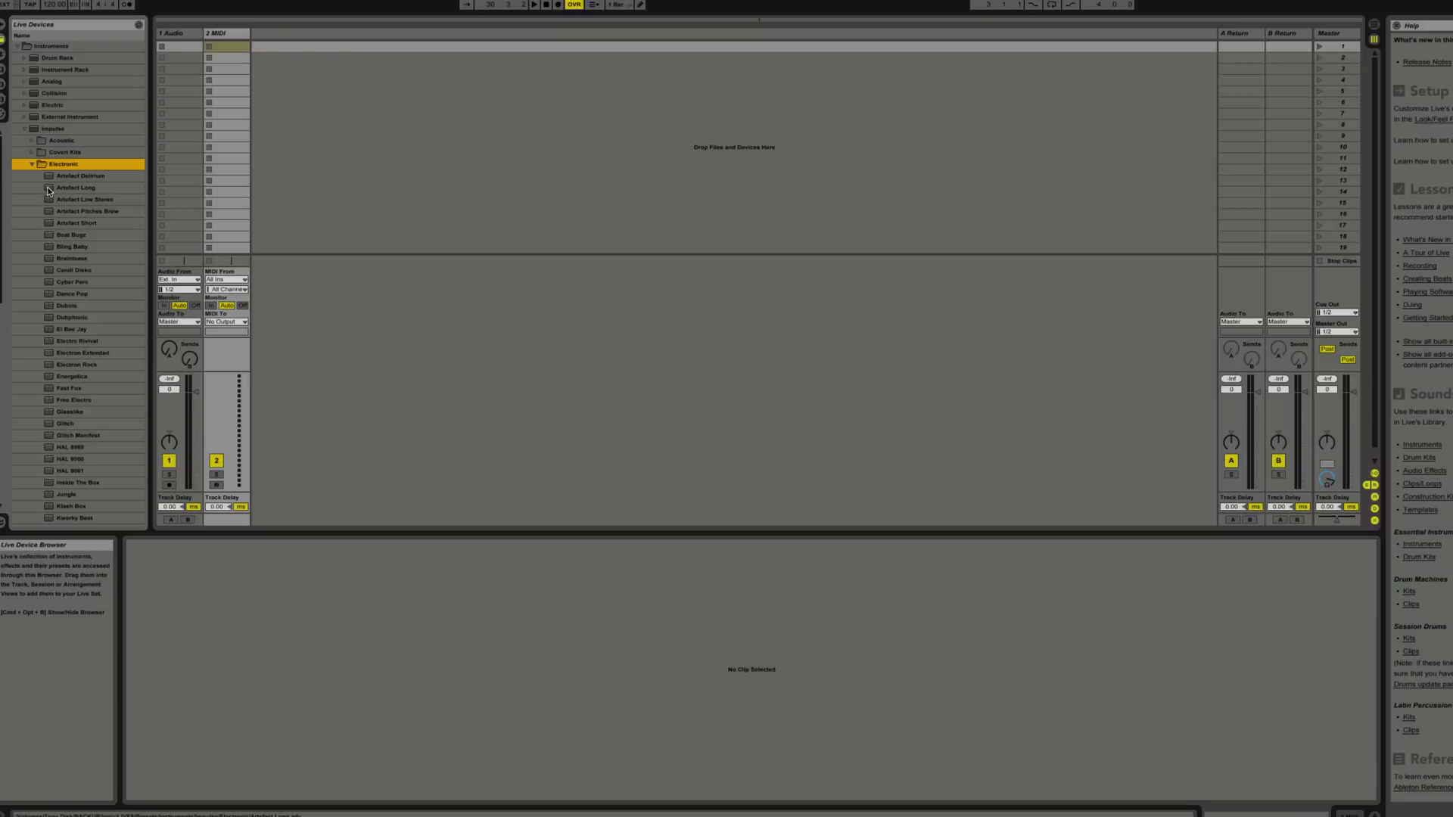
Load the Beat Bugz Impulse kit onto the MIDI track and audition its drum pads
{"action": "left_click_drag", "start_coordinate": [48, 234], "coordinate": [233, 159]}
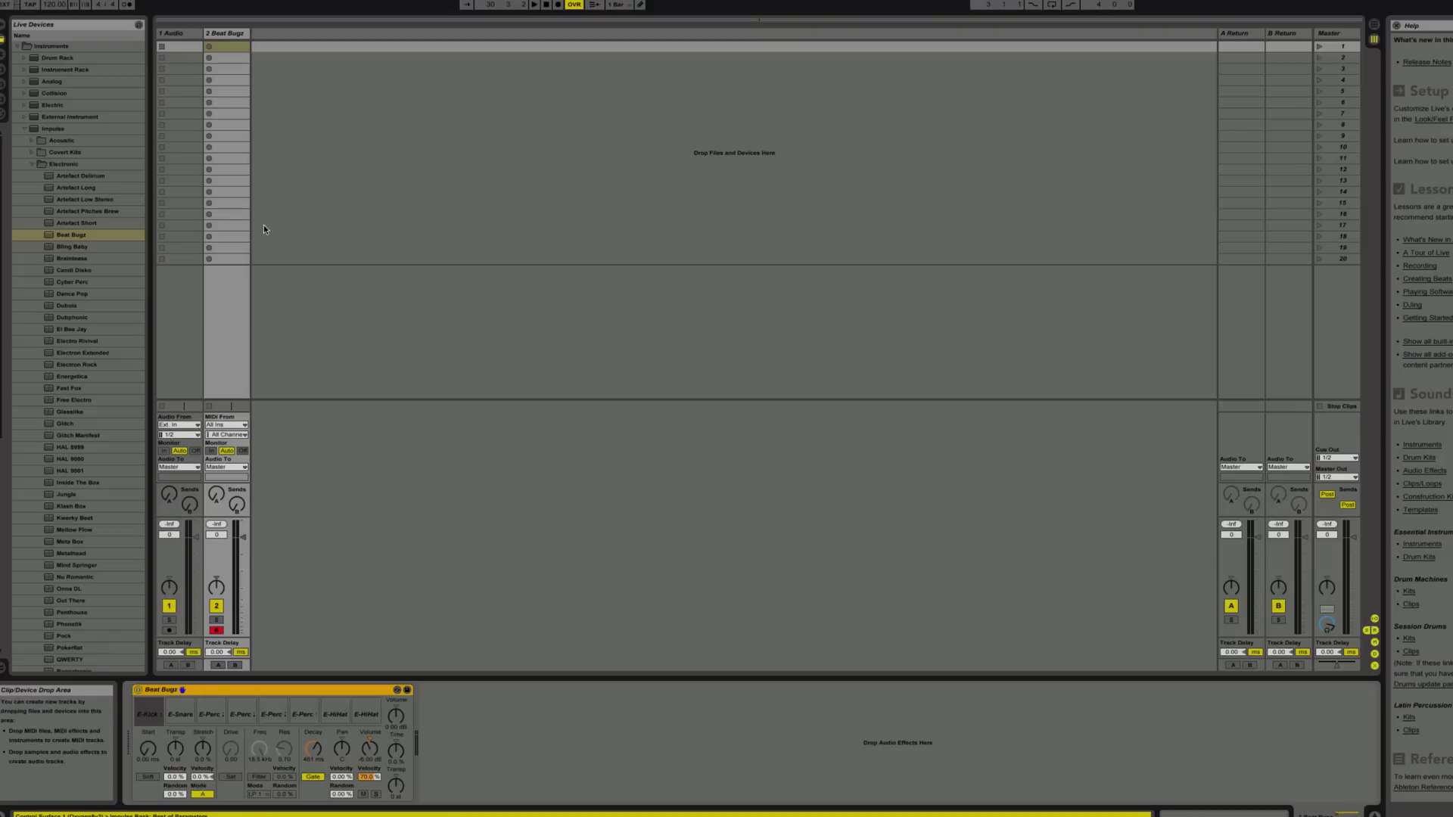
{"action": "left_click", "coordinate": [182, 707]}
{"action": "left_click", "coordinate": [212, 711]}
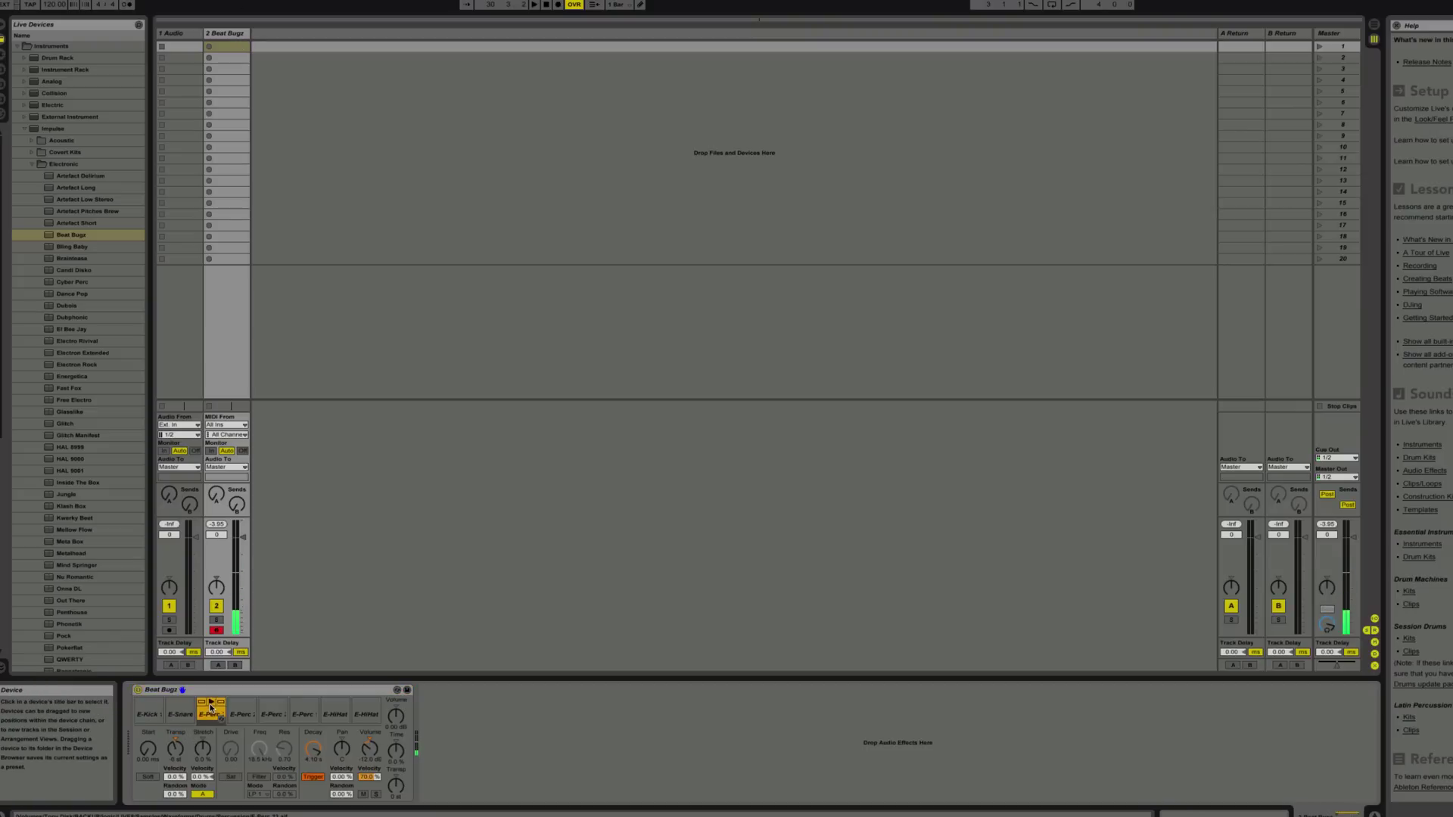
{"action": "left_click", "coordinate": [239, 711]}
{"action": "left_click", "coordinate": [272, 712]}
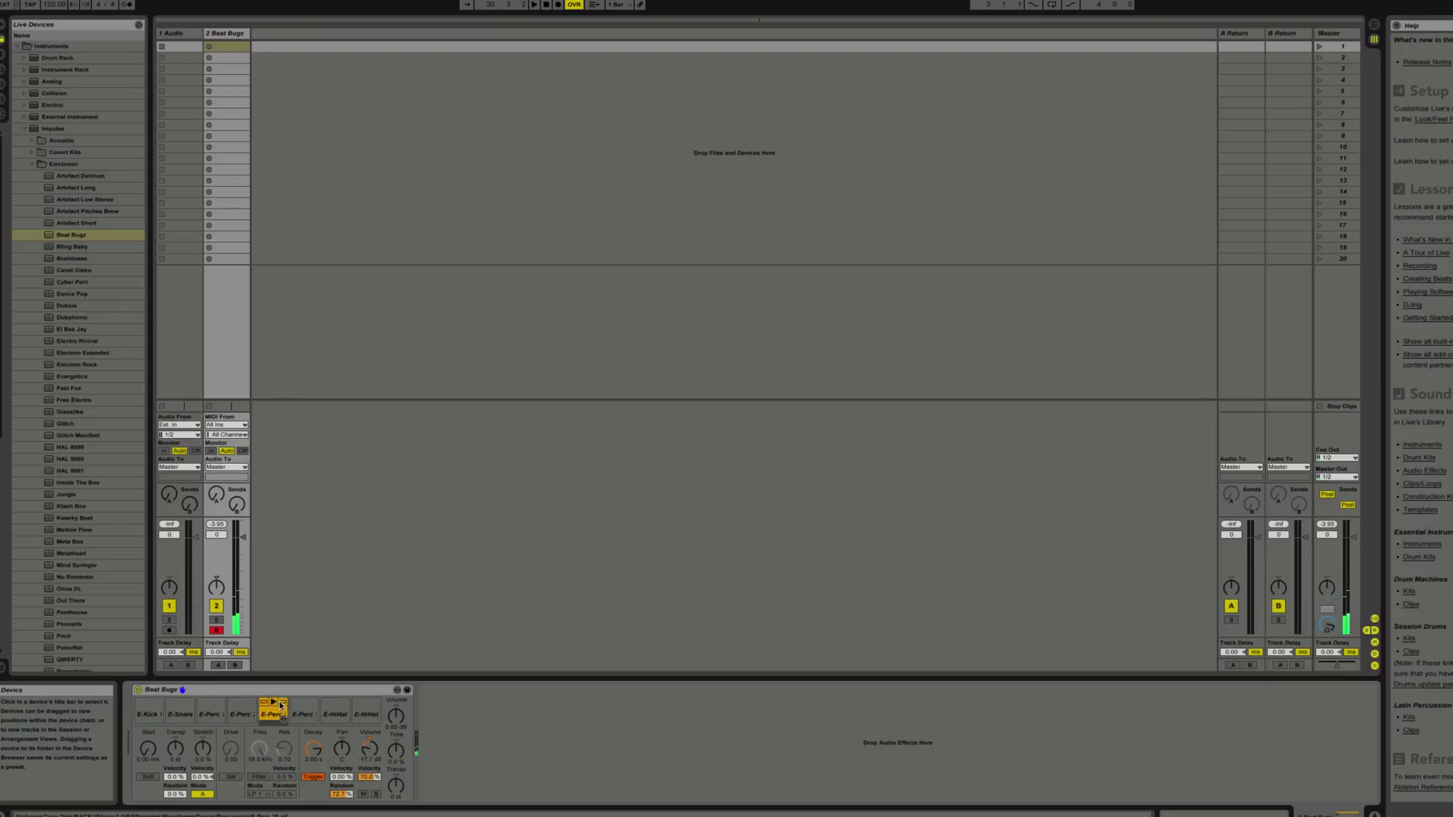
{"action": "left_click", "coordinate": [302, 711]}
{"action": "left_click", "coordinate": [335, 711]}
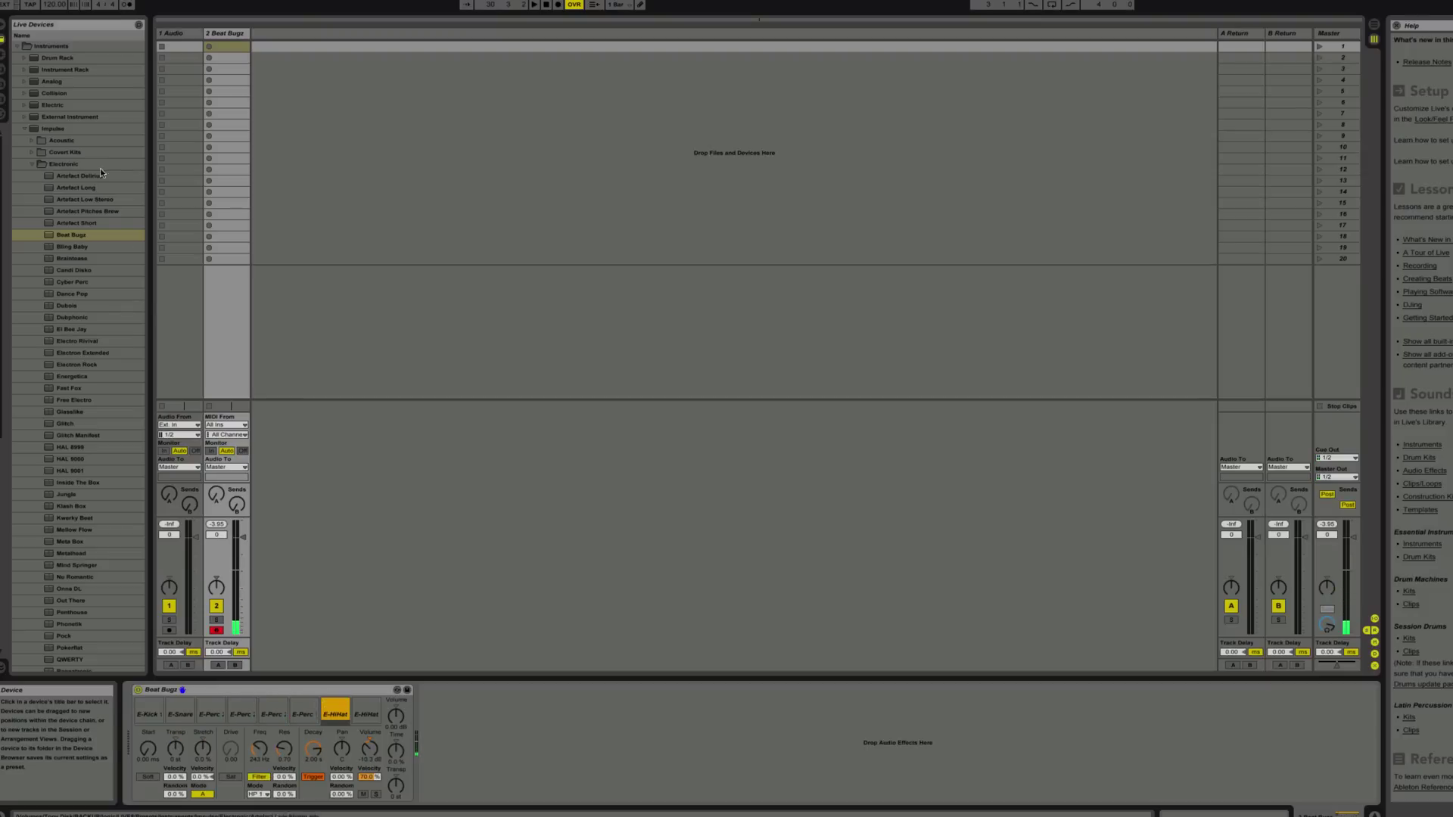
From the library's Electronic drum clips, add Retronica-120's BDown 1 clip to scene 11 of the Beat Bugz track and launch it
{"action": "left_click", "coordinate": [25, 129]}
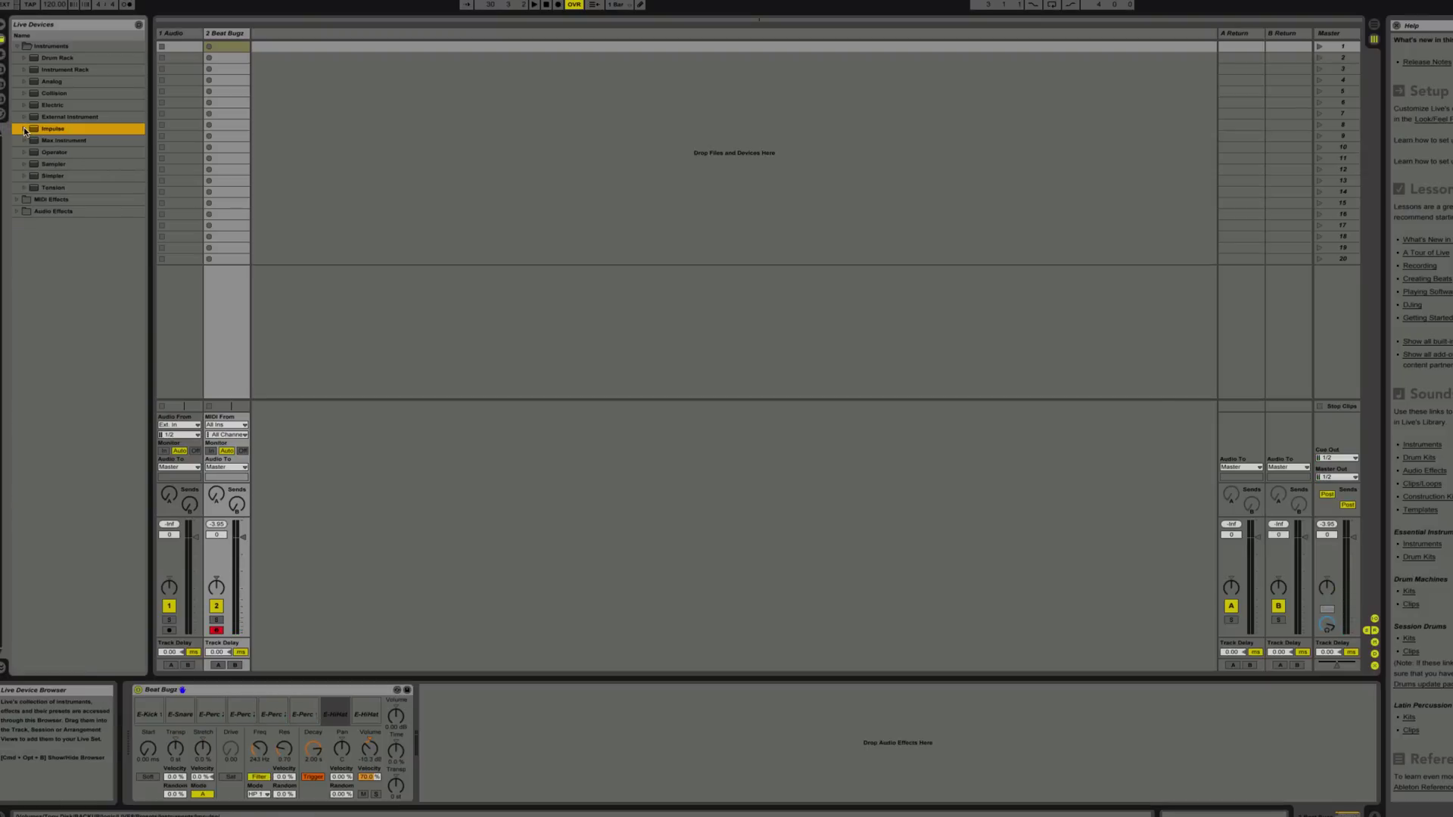
{"action": "left_click", "coordinate": [2, 70]}
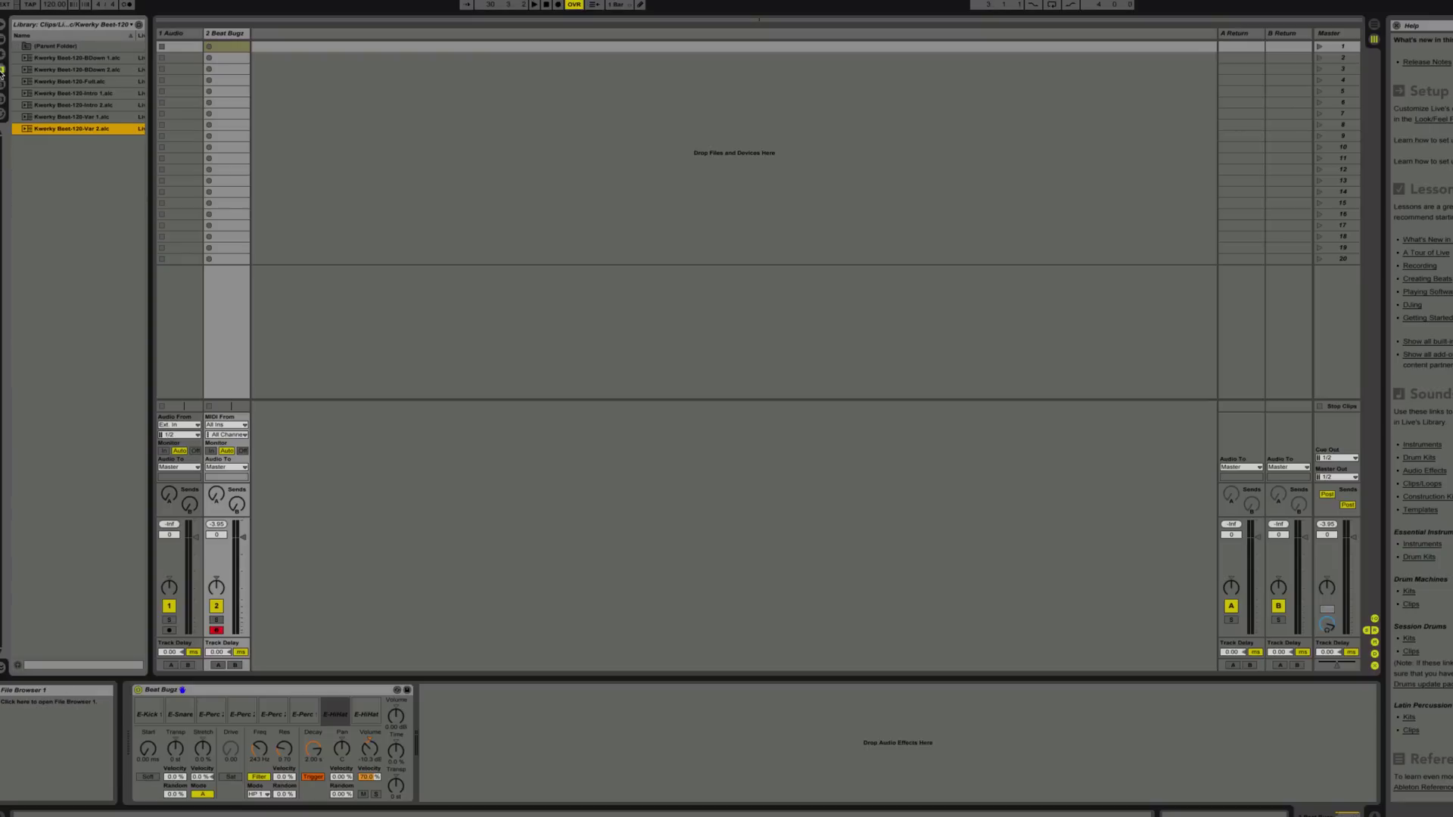
{"action": "double_click", "coordinate": [32, 49]}
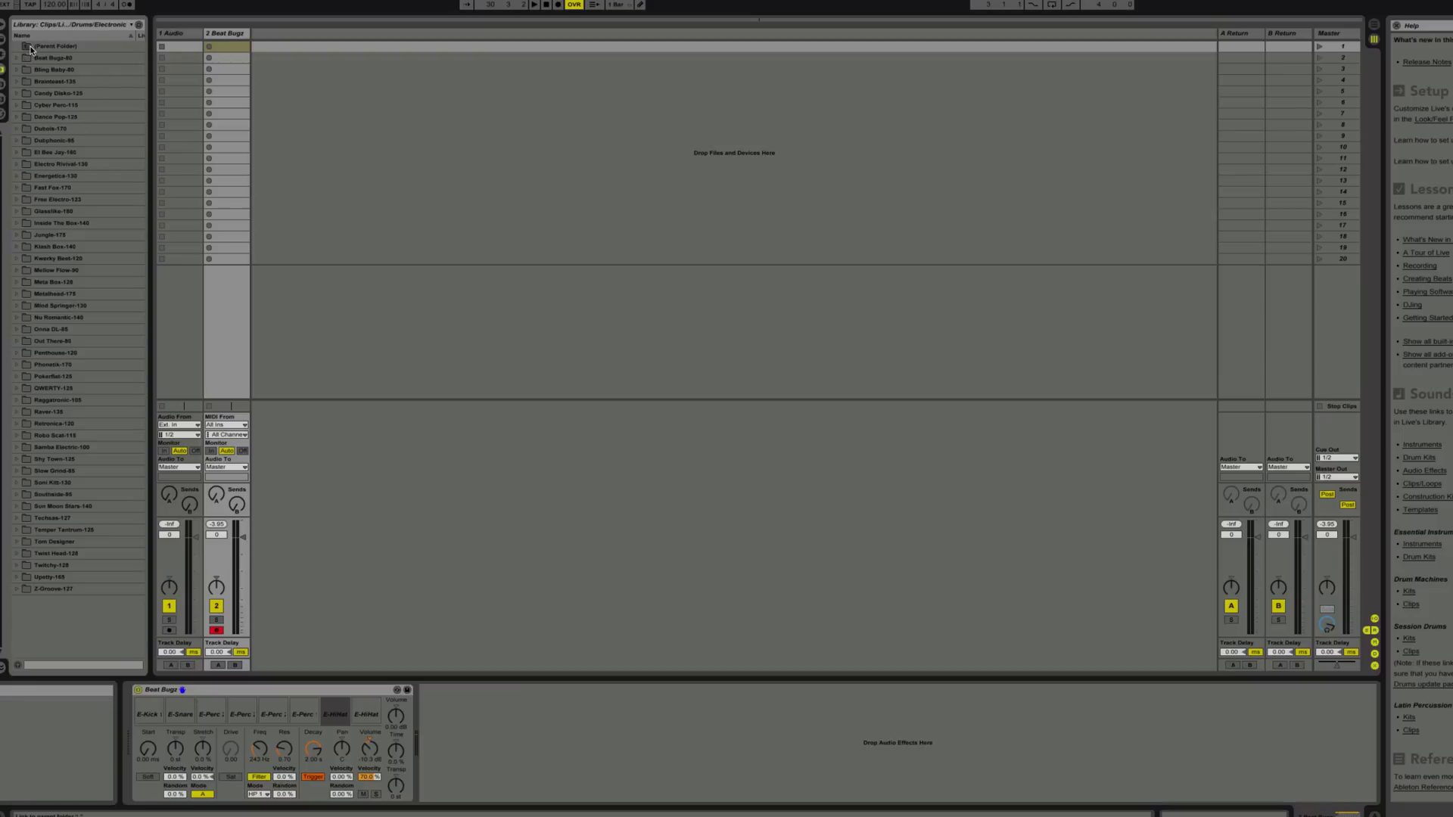
{"action": "left_click", "coordinate": [17, 423]}
{"action": "left_click_drag", "start_coordinate": [71, 436], "coordinate": [234, 160]}
{"action": "left_click", "coordinate": [210, 158]}
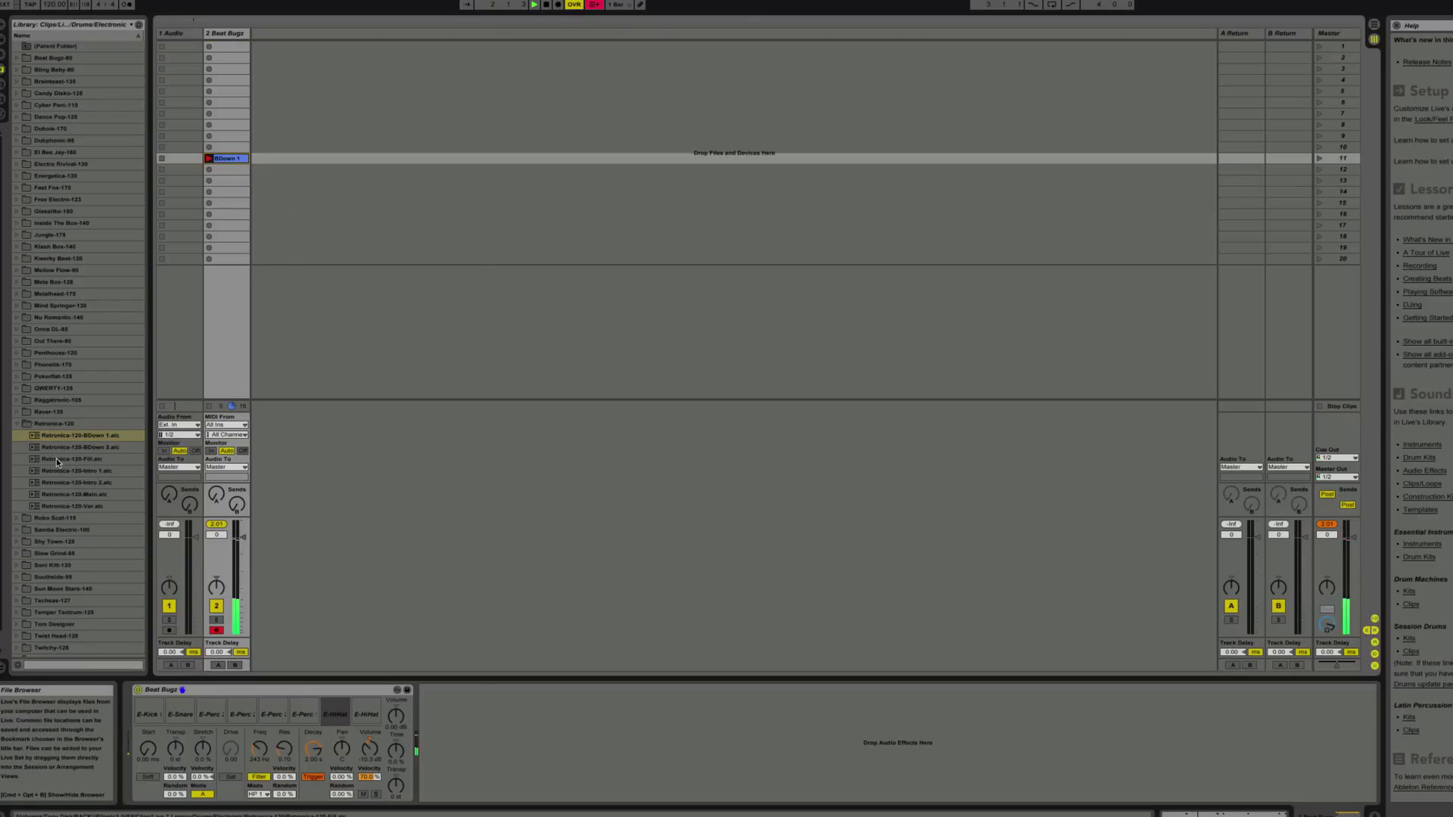
Add the Retronica Fill, Main and Var clips to scenes 17, 19 and 15 of the Beat Bugz track, auditioning the Fill
{"action": "left_click_drag", "start_coordinate": [56, 458], "coordinate": [213, 231]}
{"action": "left_click", "coordinate": [210, 226]}
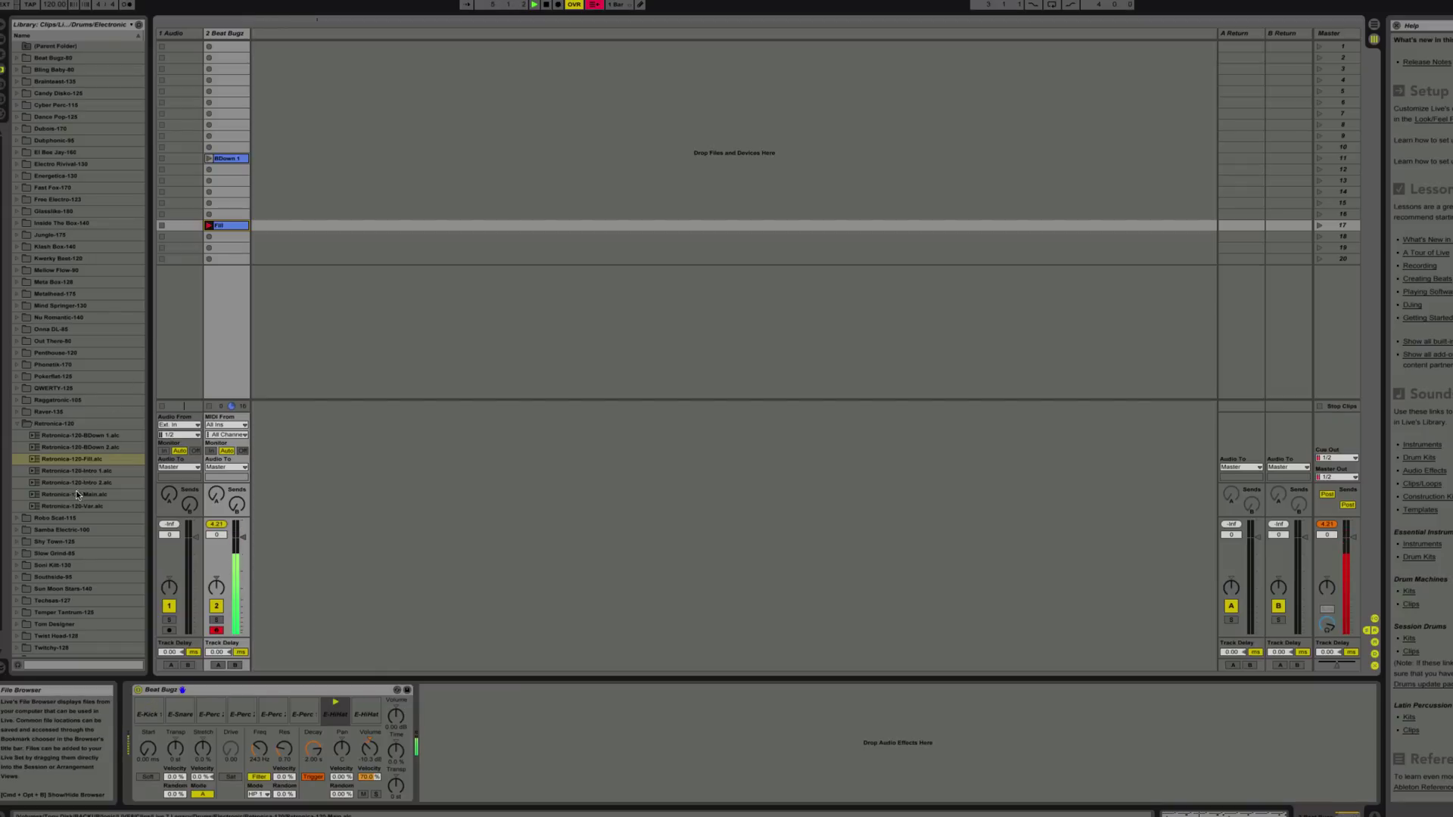
{"action": "left_click_drag", "start_coordinate": [76, 494], "coordinate": [214, 249]}
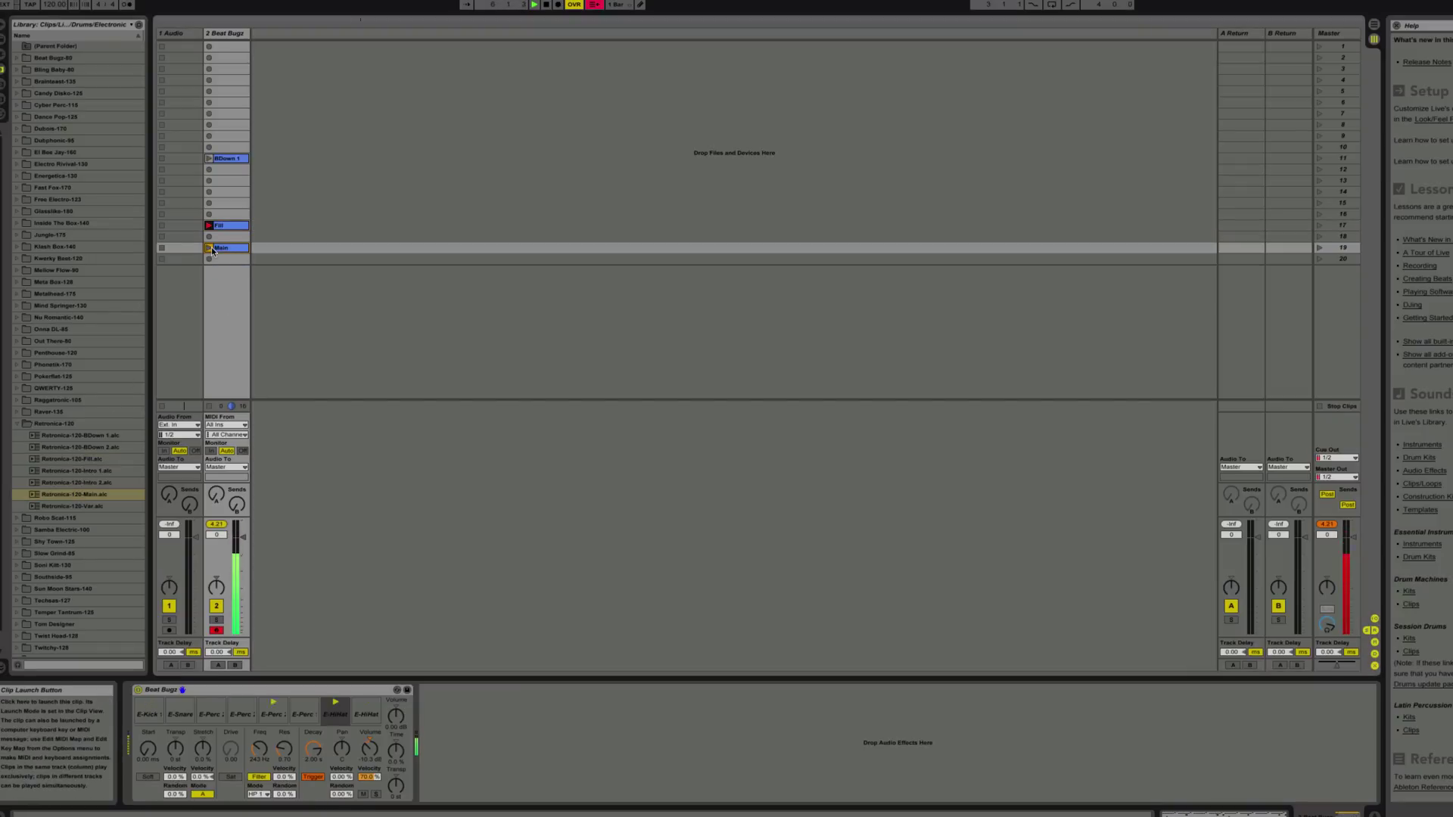
{"action": "left_click_drag", "start_coordinate": [79, 506], "coordinate": [214, 207]}
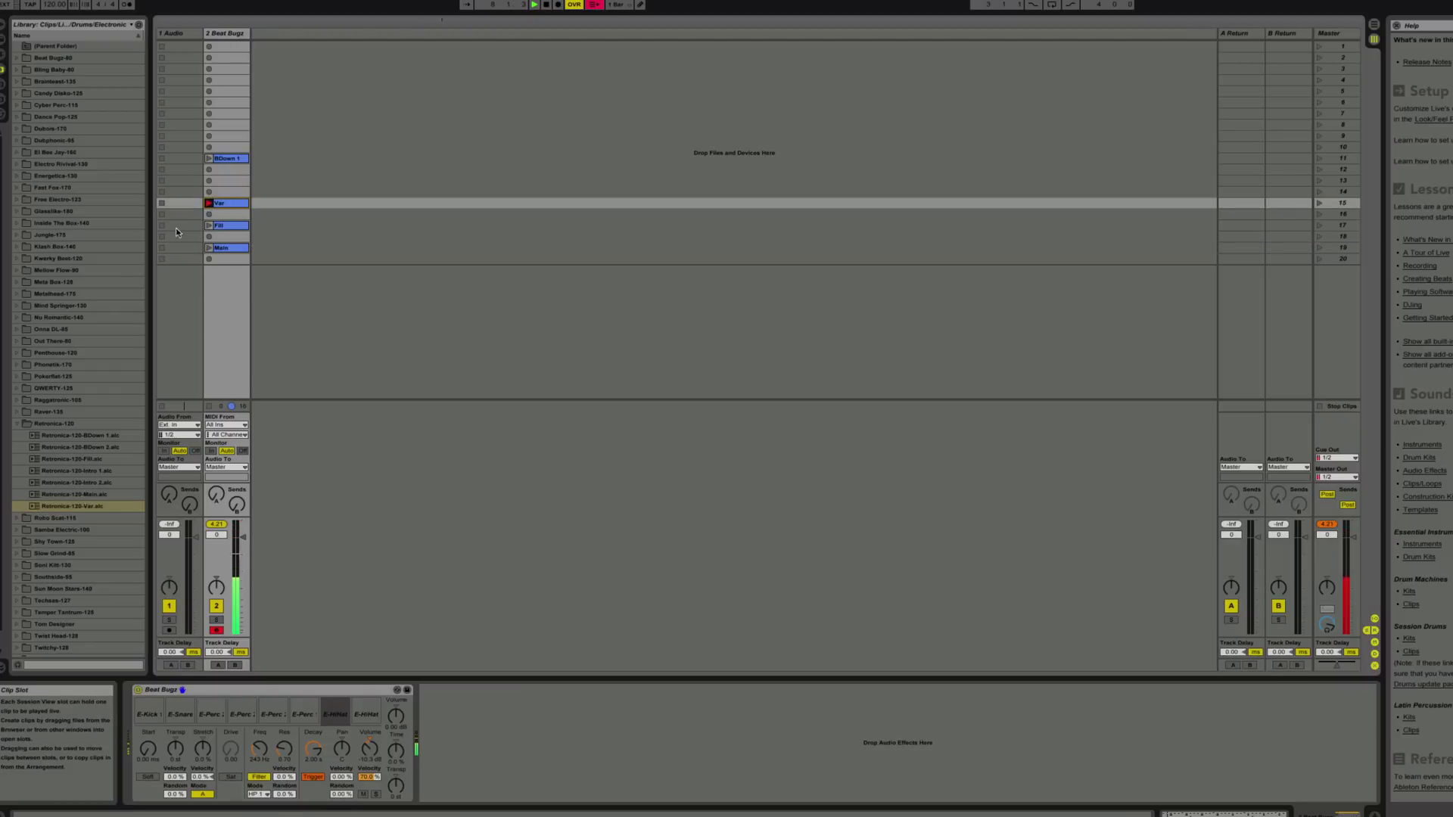
Add the Retronica Intro 2, Intro 1 and BDown 2 clips to scenes 13, 8 and 9 of the Beat Bugz track, auditioning clips
{"action": "left_click", "coordinate": [67, 482]}
{"action": "left_click_drag", "start_coordinate": [67, 482], "coordinate": [218, 189]}
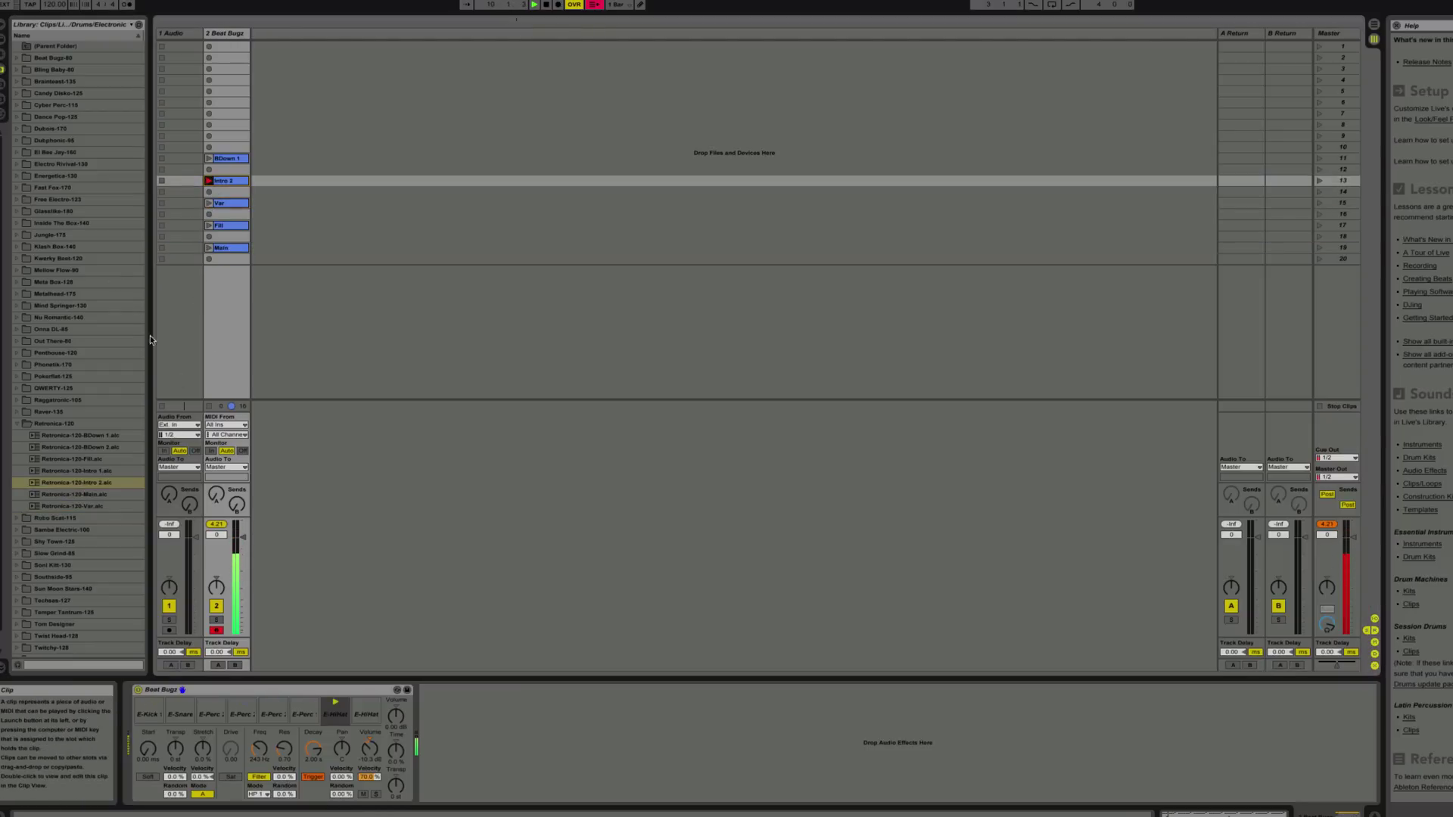
{"action": "left_click", "coordinate": [84, 471]}
{"action": "left_click_drag", "start_coordinate": [84, 471], "coordinate": [210, 129]}
{"action": "left_click", "coordinate": [209, 125]}
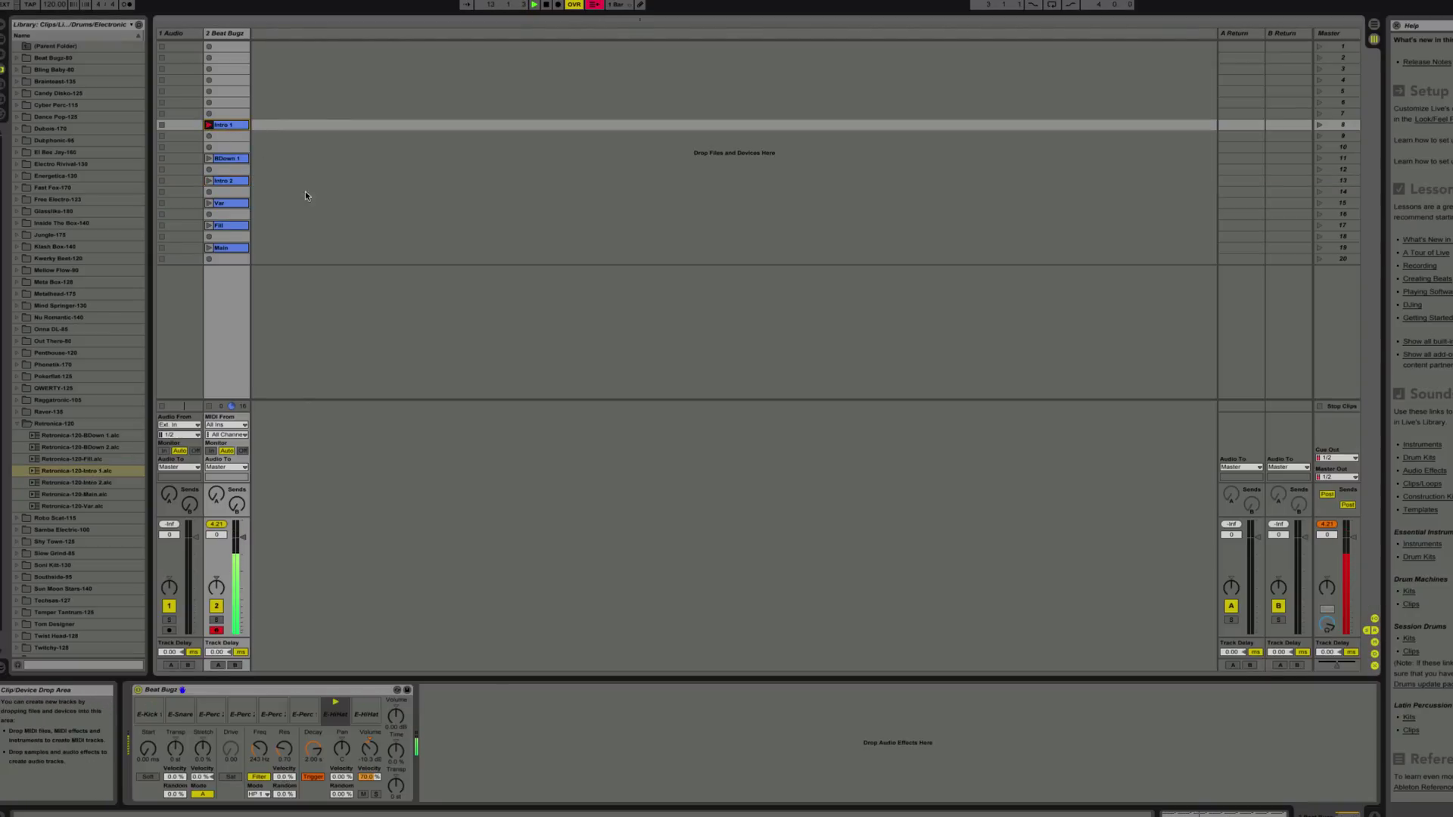
{"action": "left_click", "coordinate": [209, 158]}
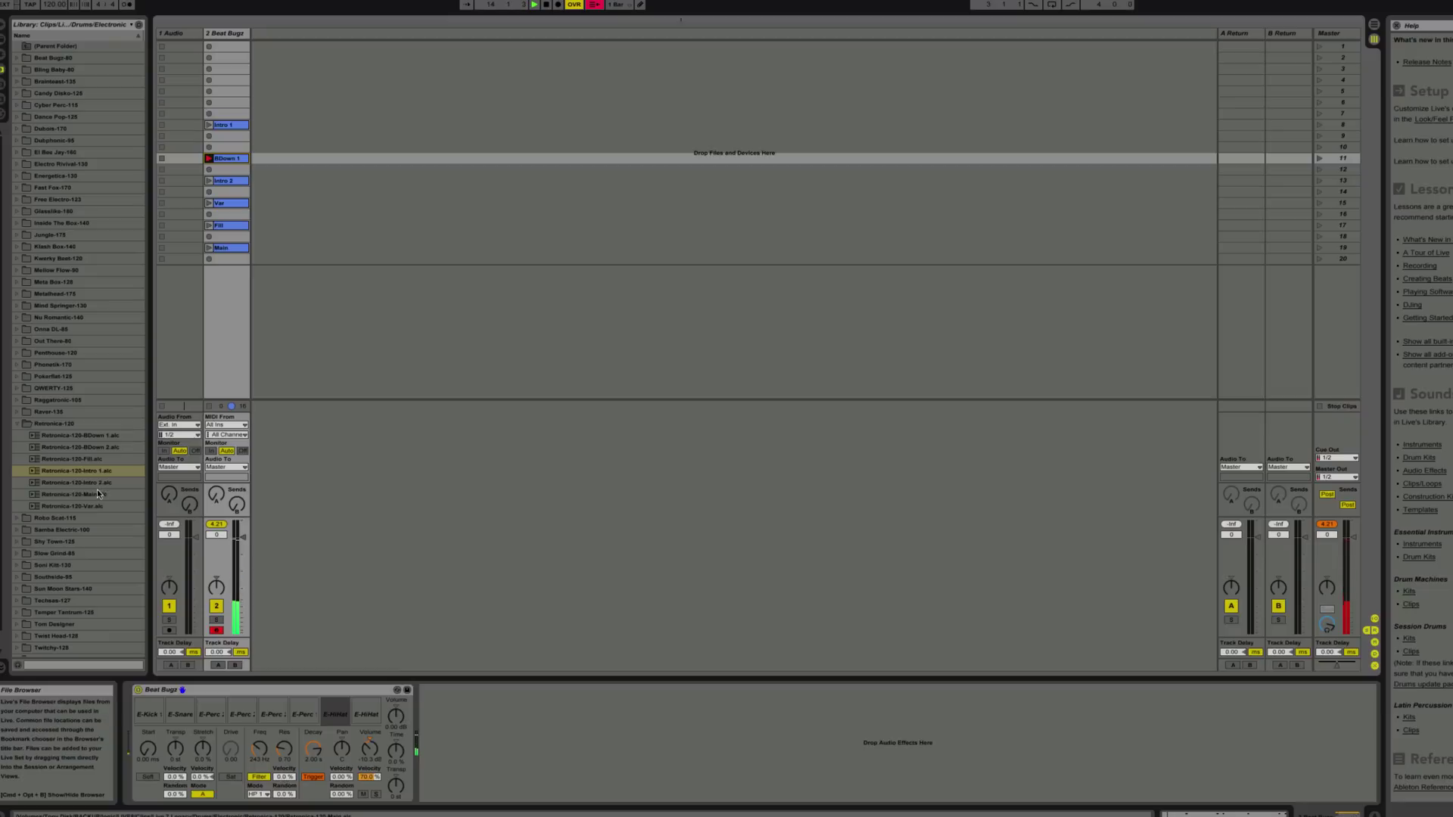
{"action": "left_click_drag", "start_coordinate": [99, 448], "coordinate": [224, 135]}
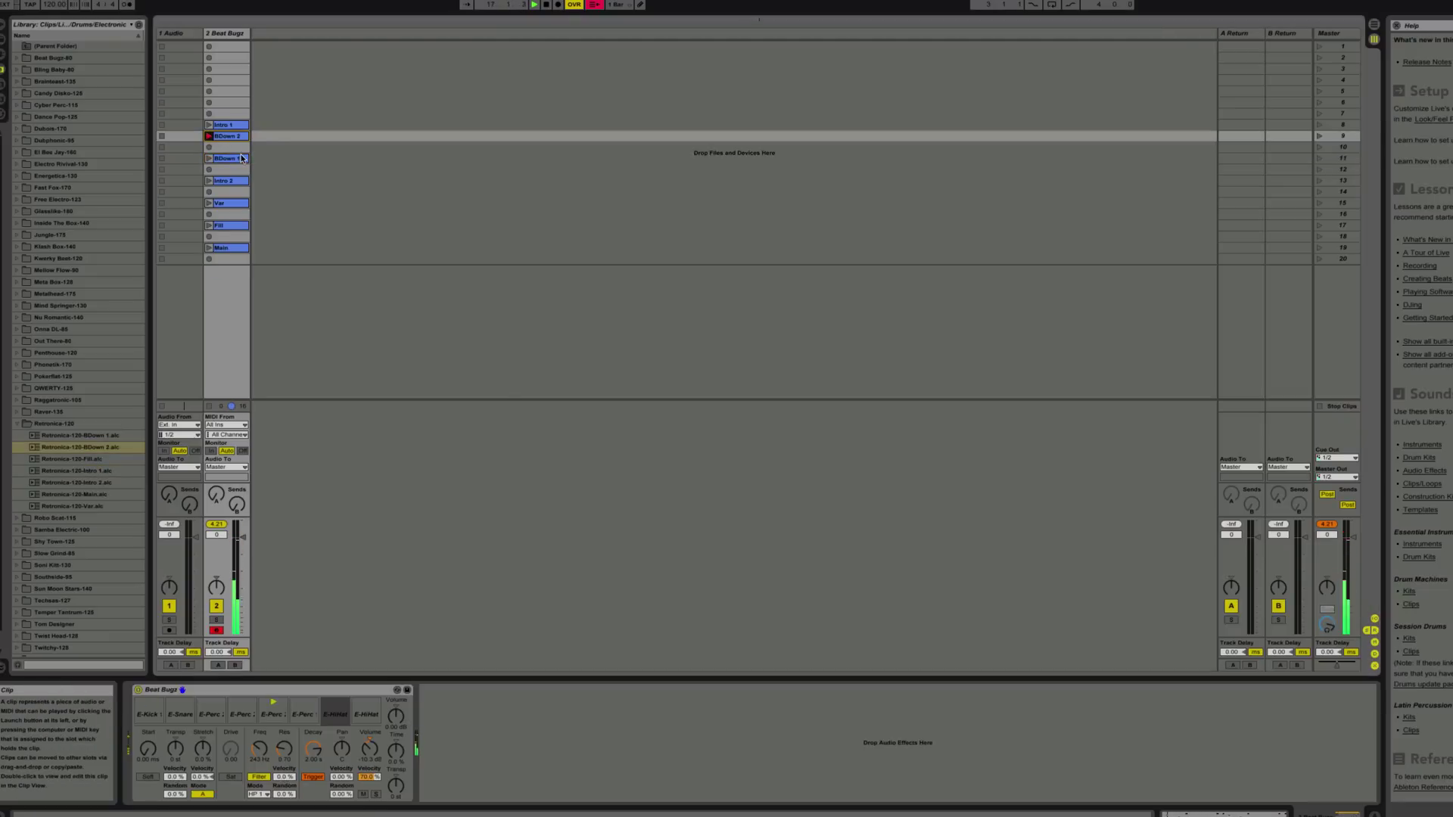
{"action": "left_click", "coordinate": [74, 470]}
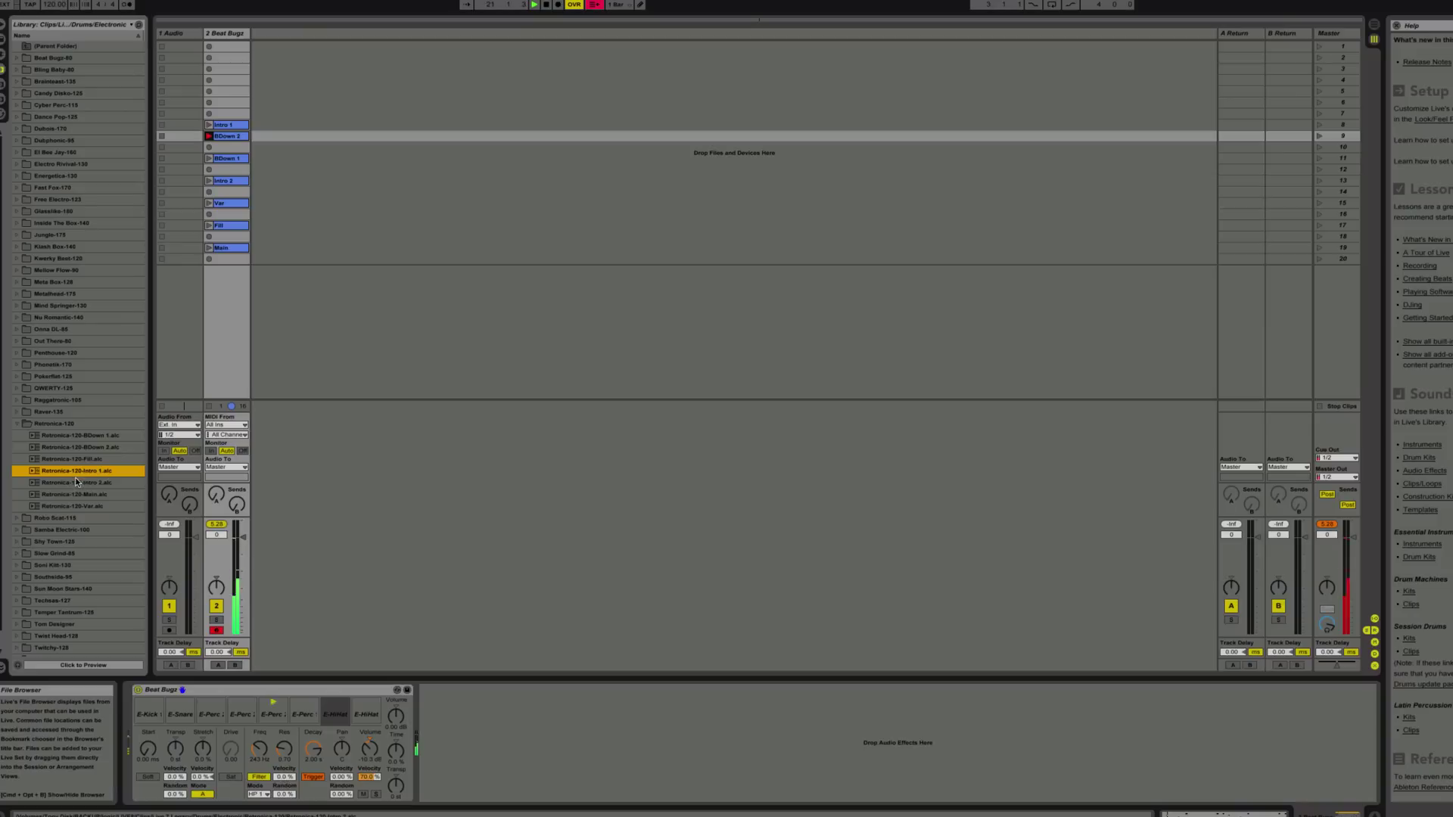
{"action": "left_click", "coordinate": [77, 483]}
{"action": "left_click_drag", "start_coordinate": [74, 471], "coordinate": [215, 171]}
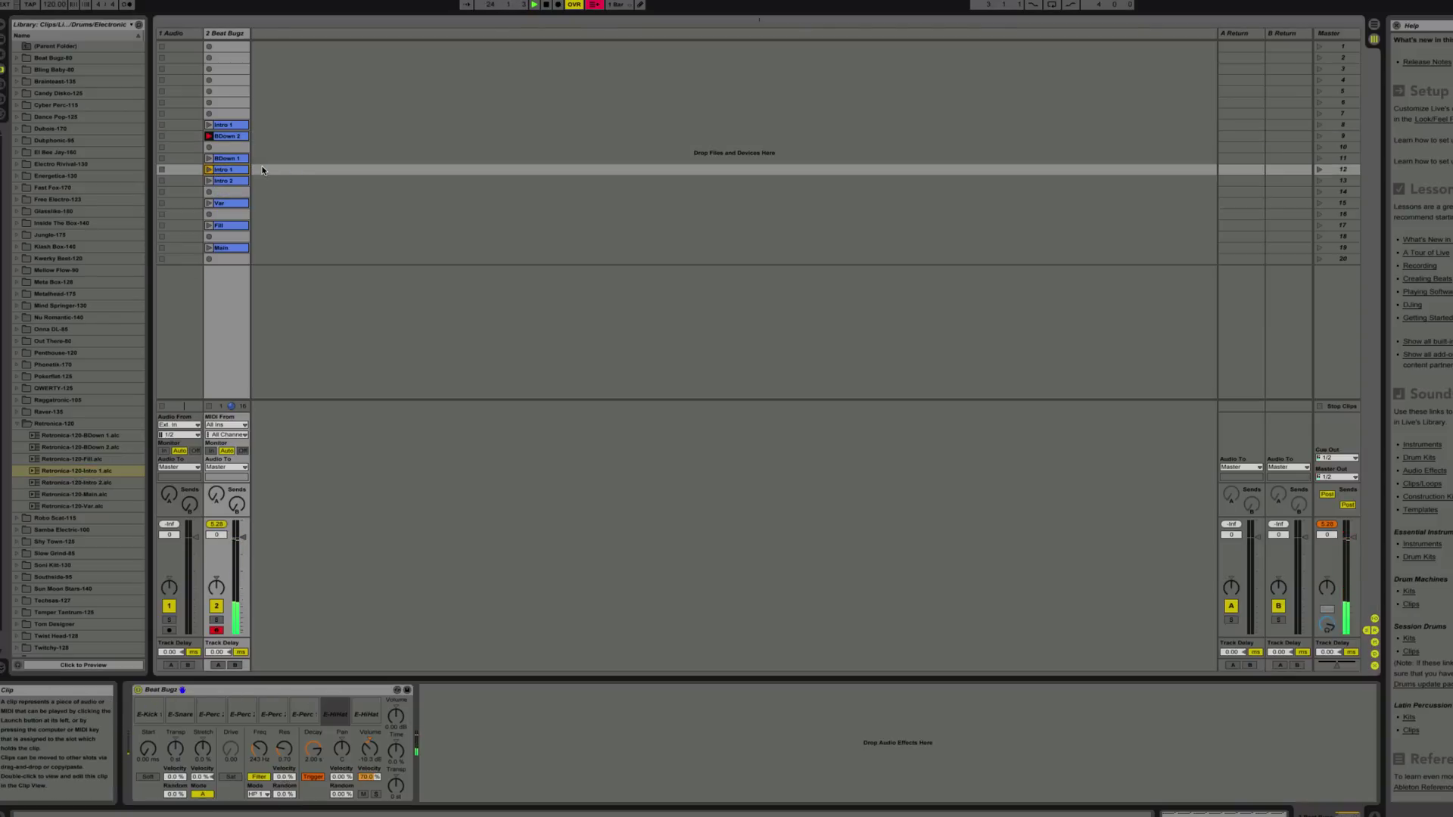
{"action": "key", "text": "Delete"}
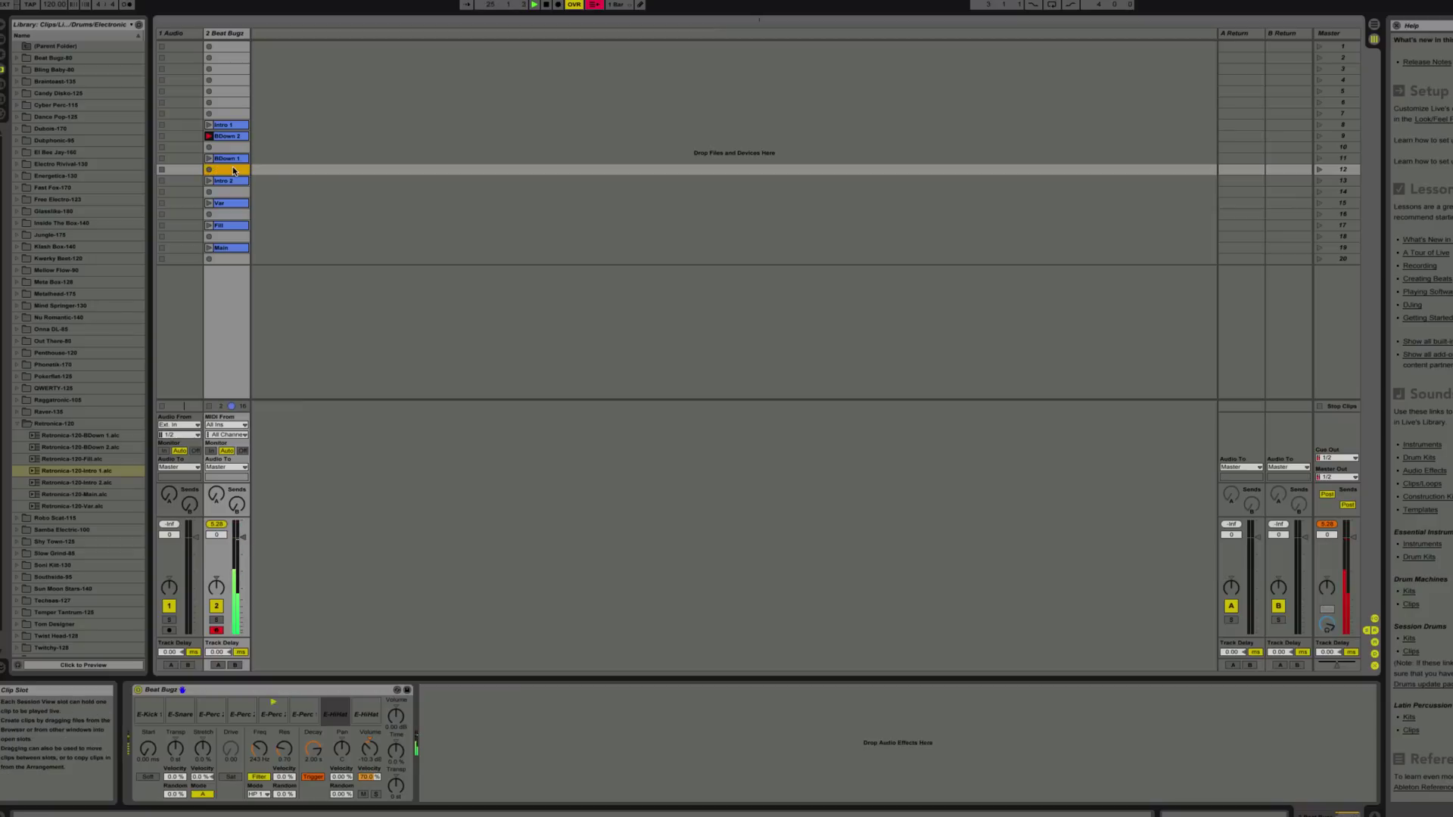
Launch the Fill clip and reorder the tracks so the audio track follows the Beat Bugz track
{"action": "left_click", "coordinate": [209, 226]}
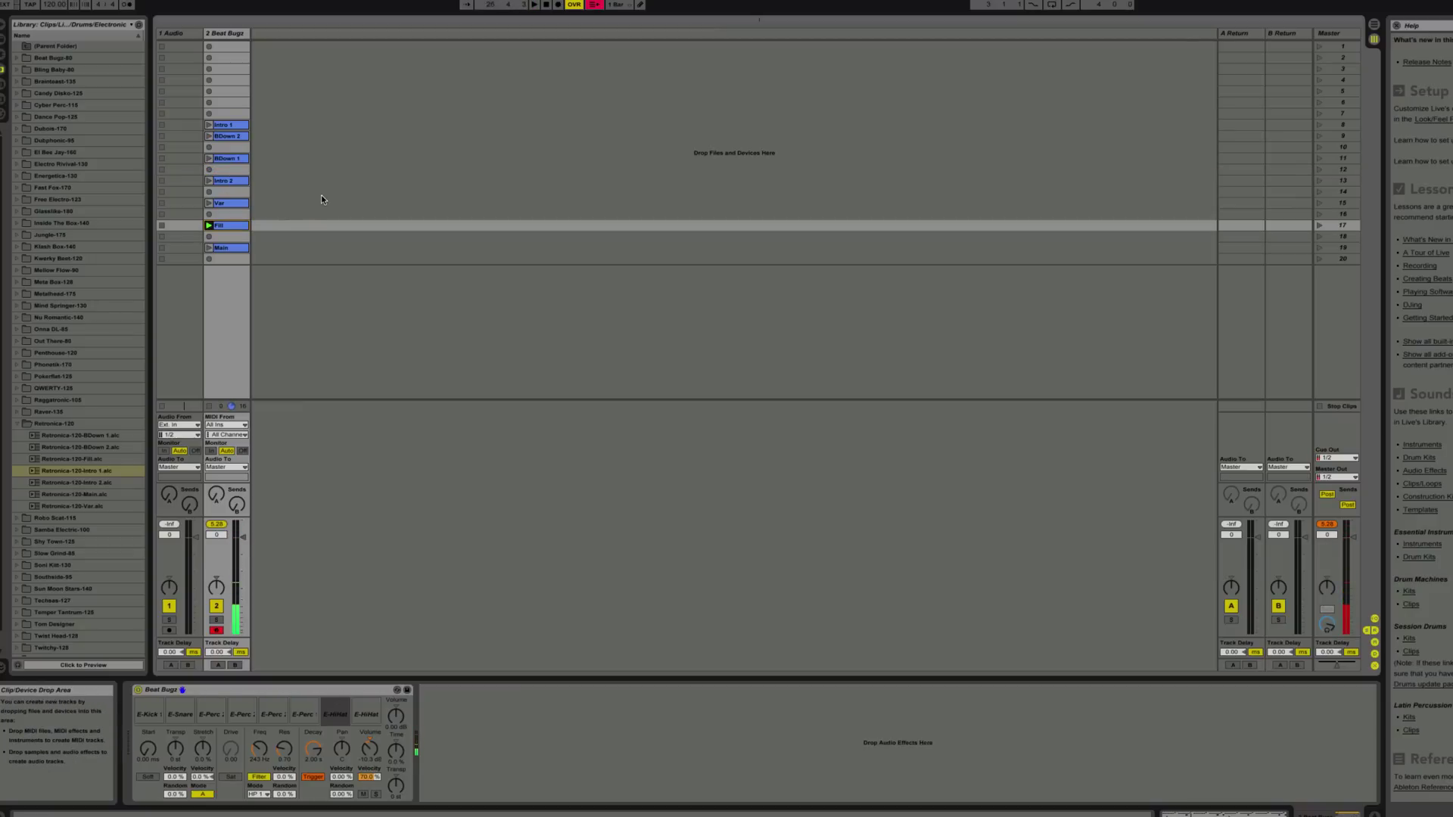
{"action": "left_click", "coordinate": [193, 35]}
{"action": "left_click_drag", "start_coordinate": [182, 35], "coordinate": [279, 35]}
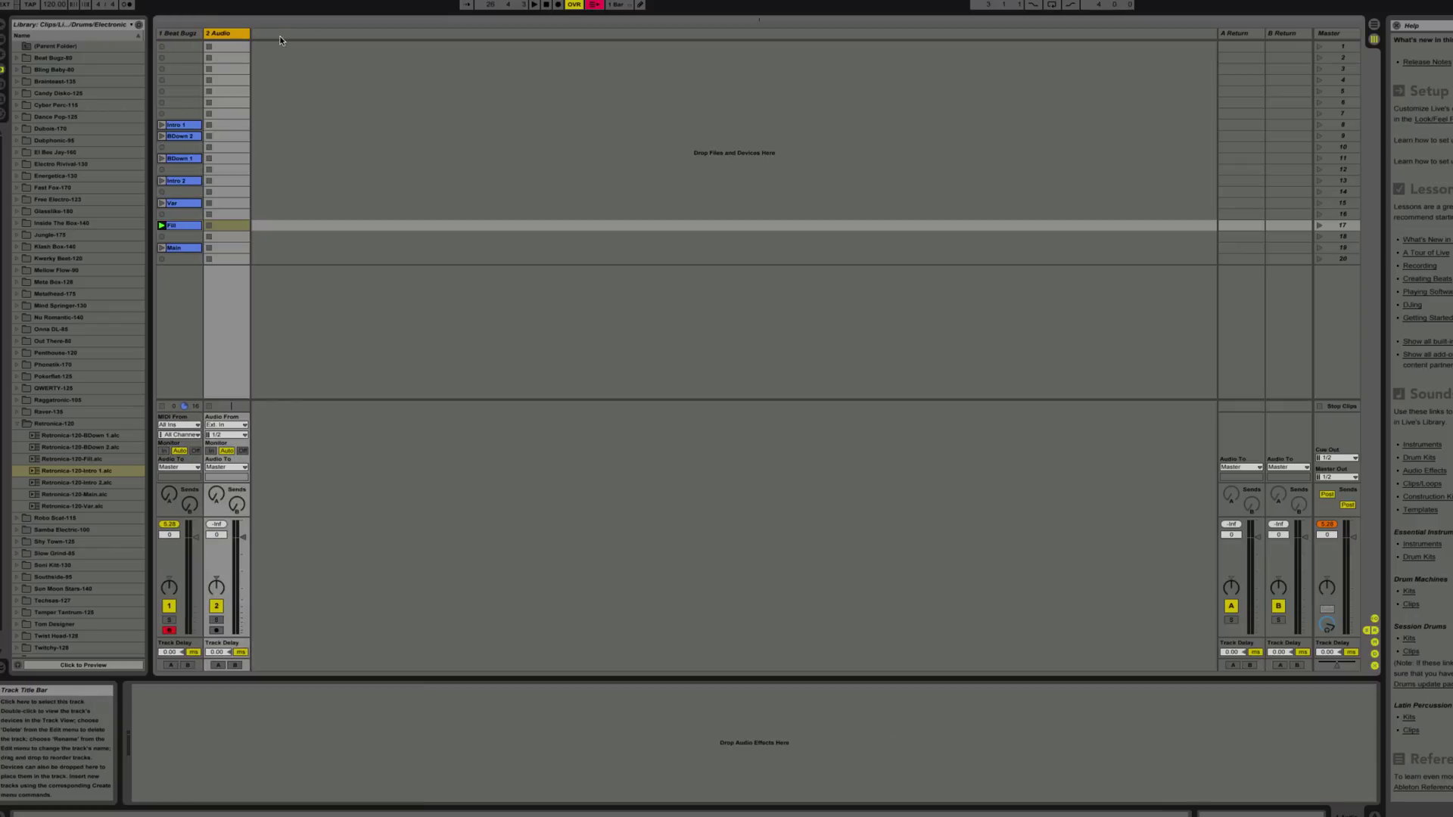
Set audio track 2's input to 1-Beat Bugz with the E-Kick 11-Beat Bugz channel
{"action": "left_click", "coordinate": [226, 424]}
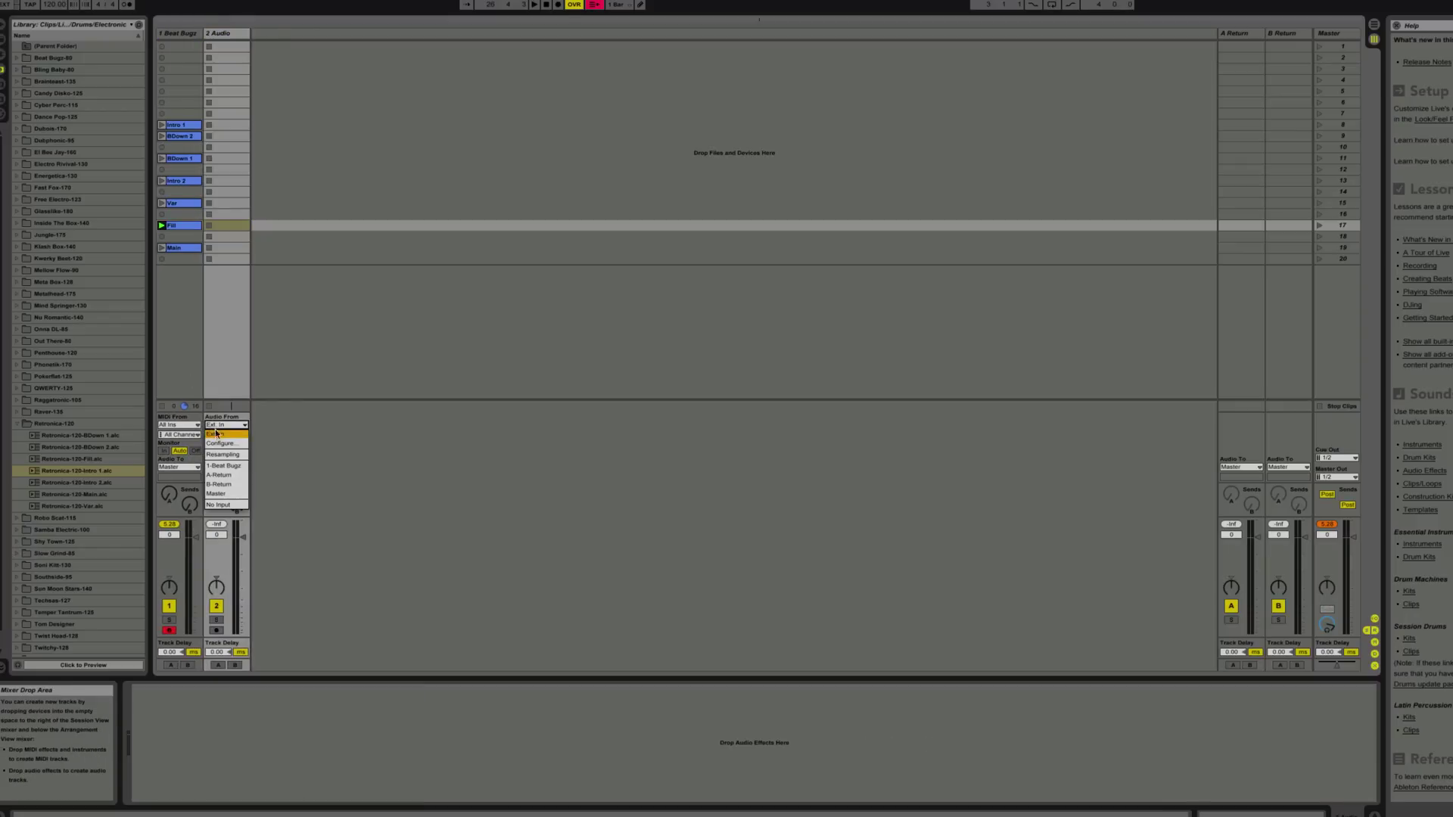
{"action": "left_click", "coordinate": [221, 466]}
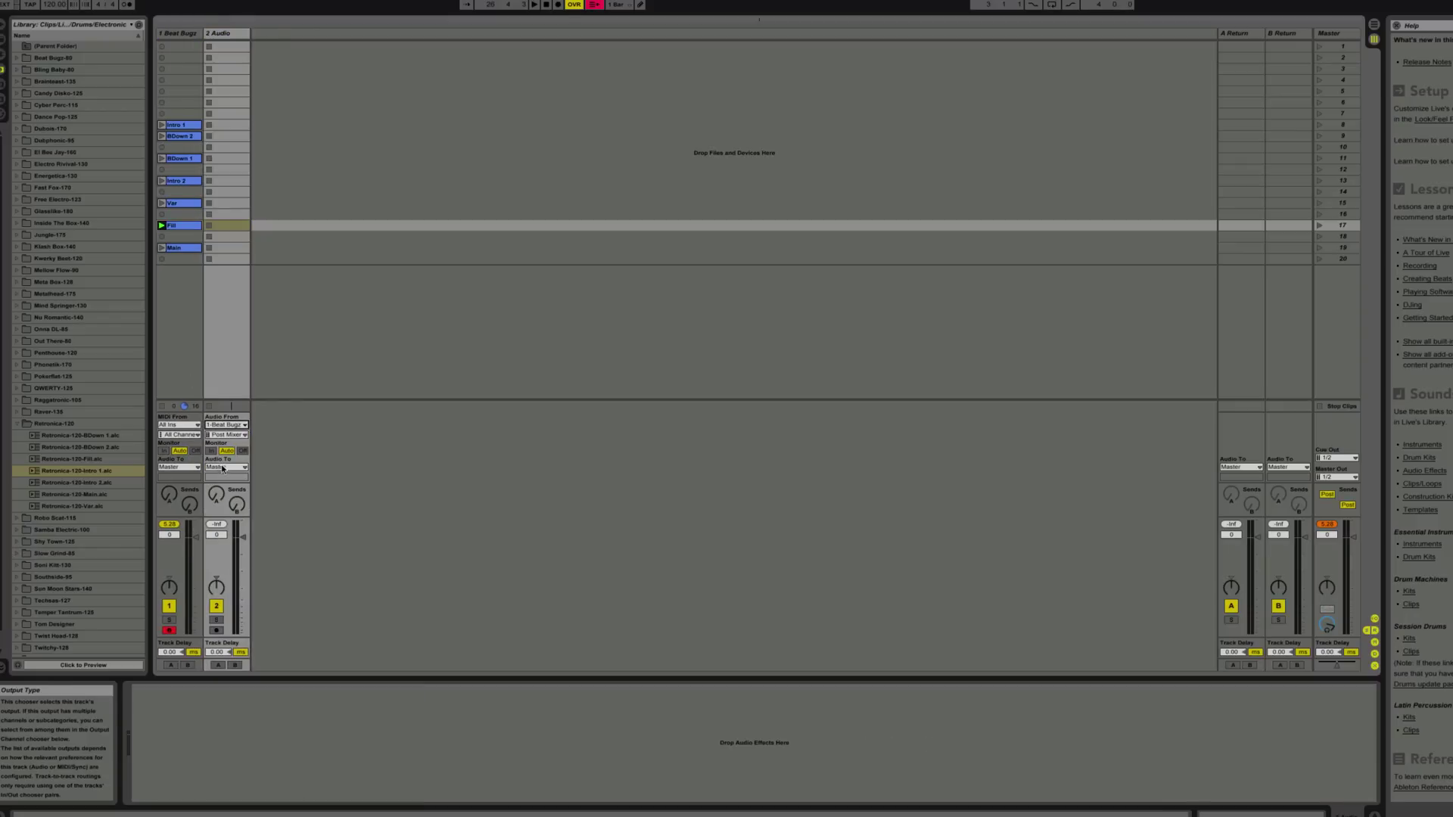
{"action": "left_click", "coordinate": [225, 467]}
{"action": "left_click", "coordinate": [226, 455]}
{"action": "left_click", "coordinate": [225, 435]}
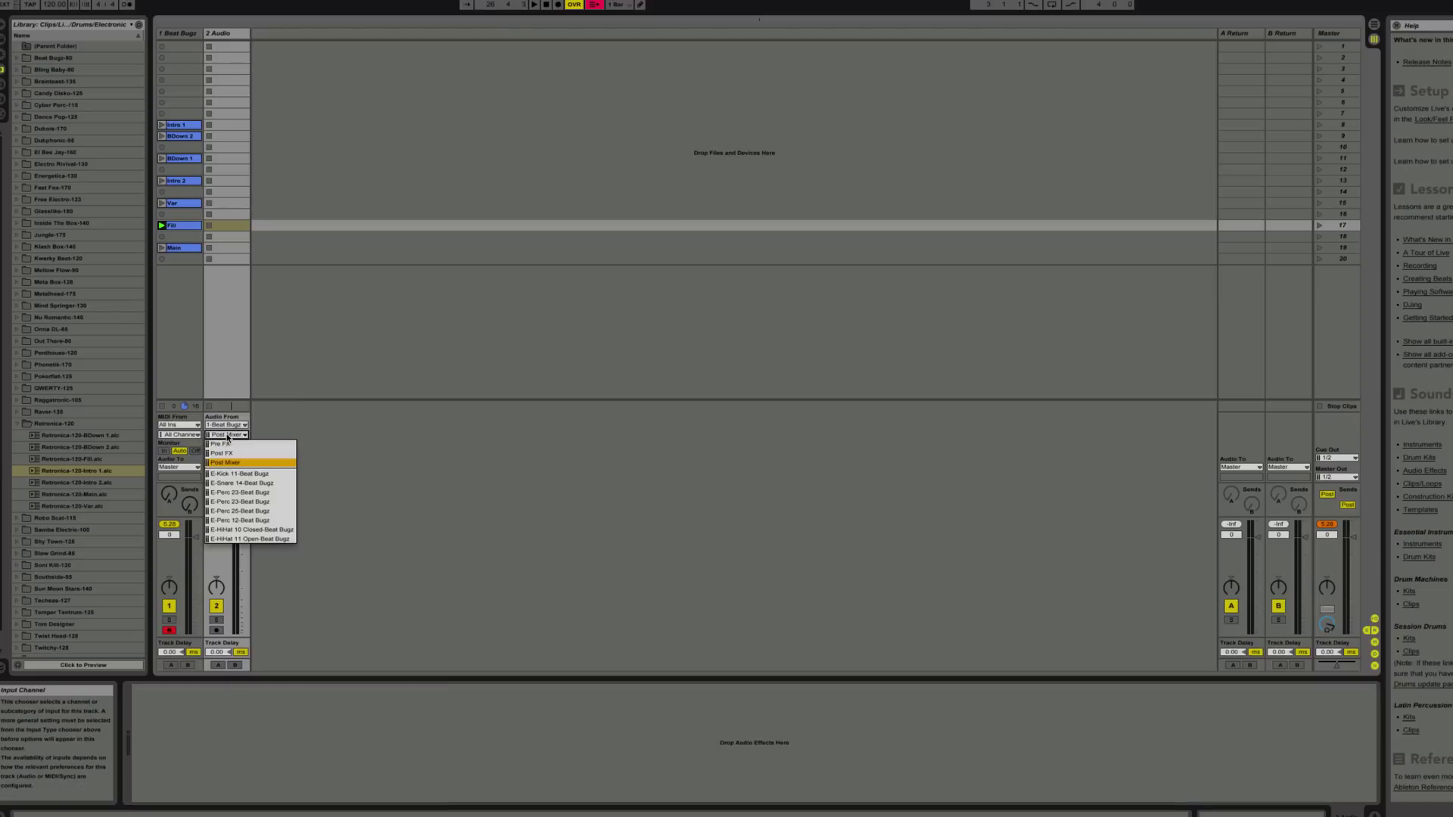
{"action": "left_click", "coordinate": [248, 474]}
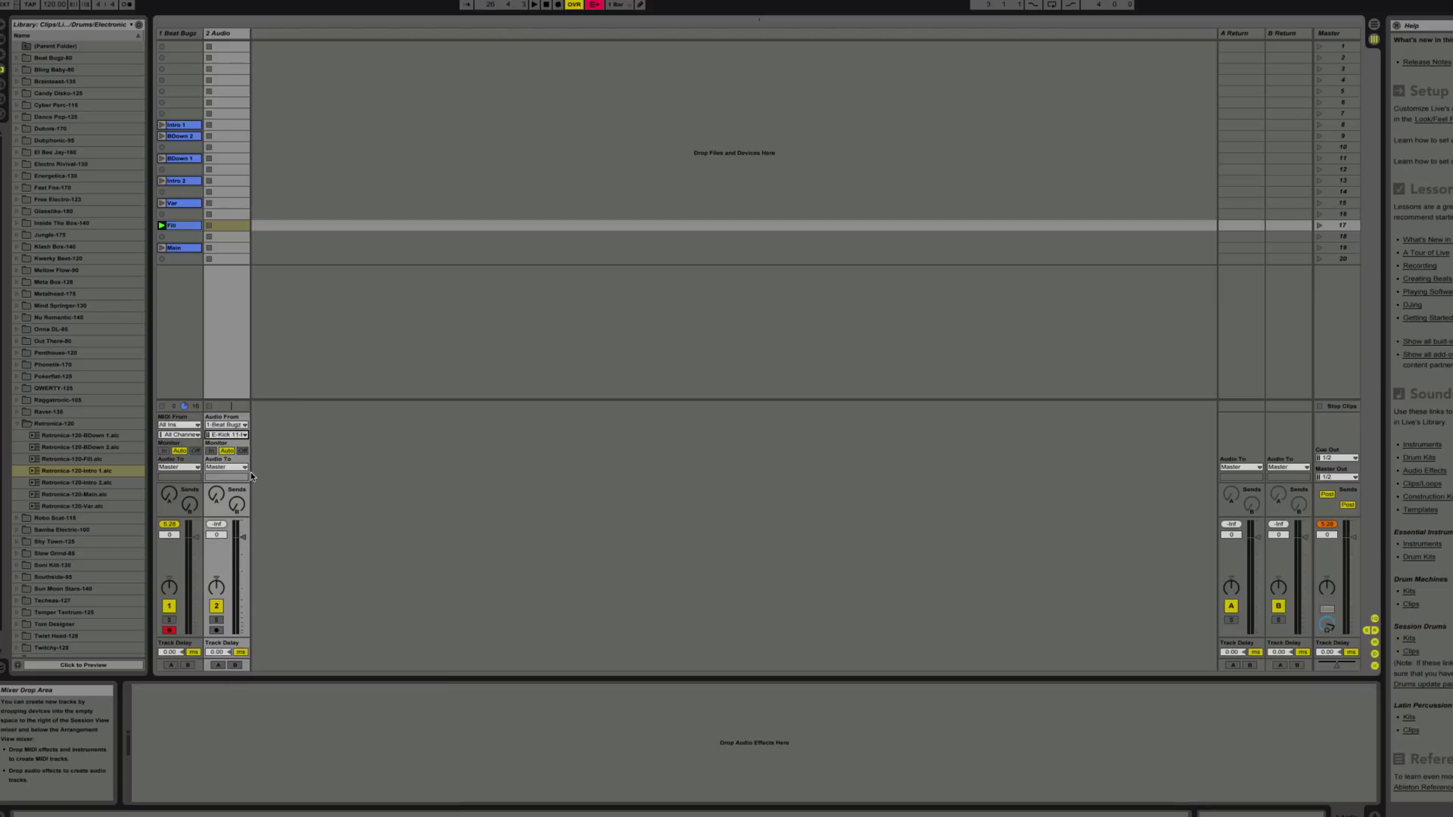
Insert six more audio tracks after track 2, making audio tracks 3 through 8
{"action": "right_click", "coordinate": [269, 99]}
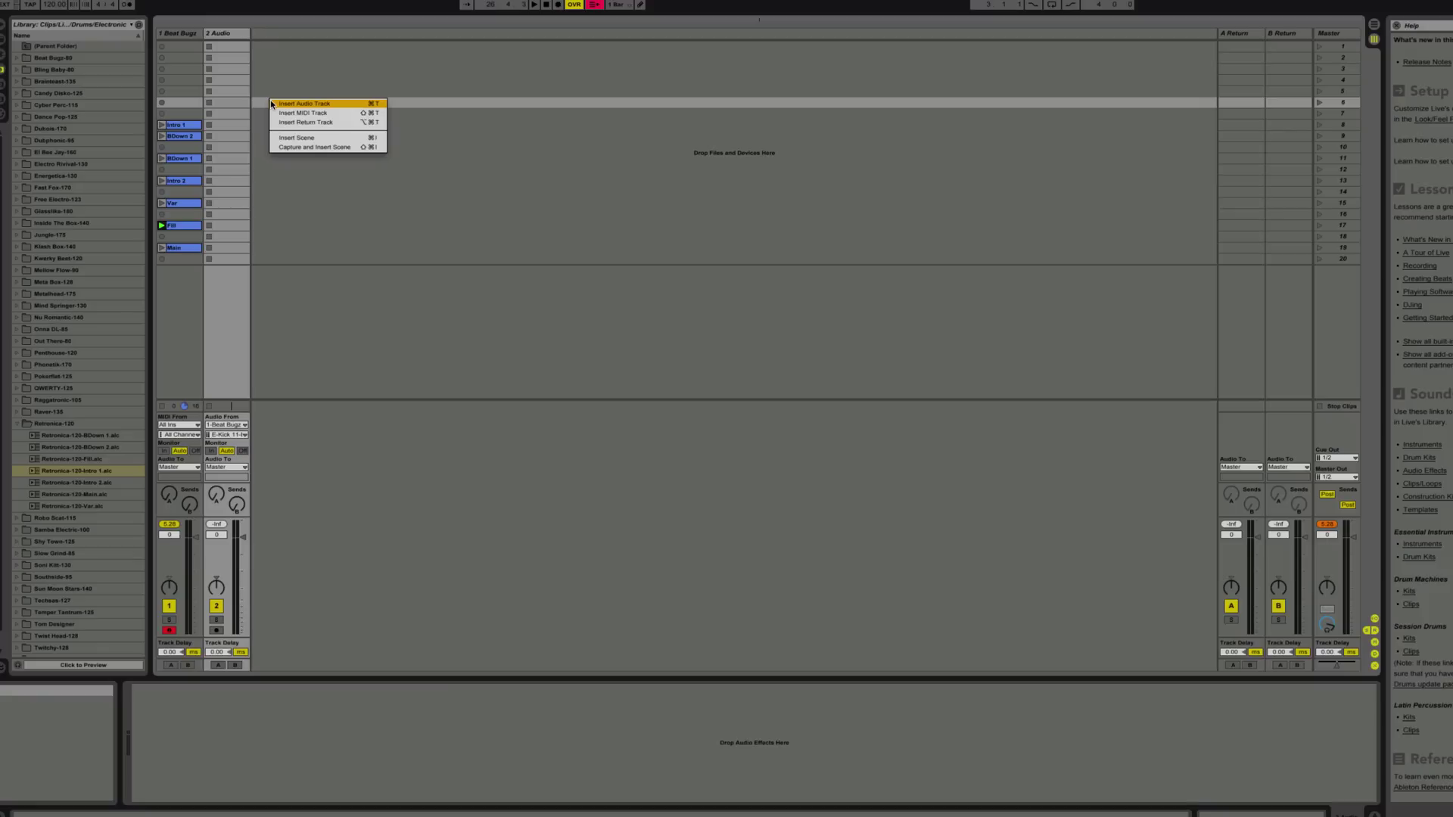
{"action": "left_click", "coordinate": [274, 104]}
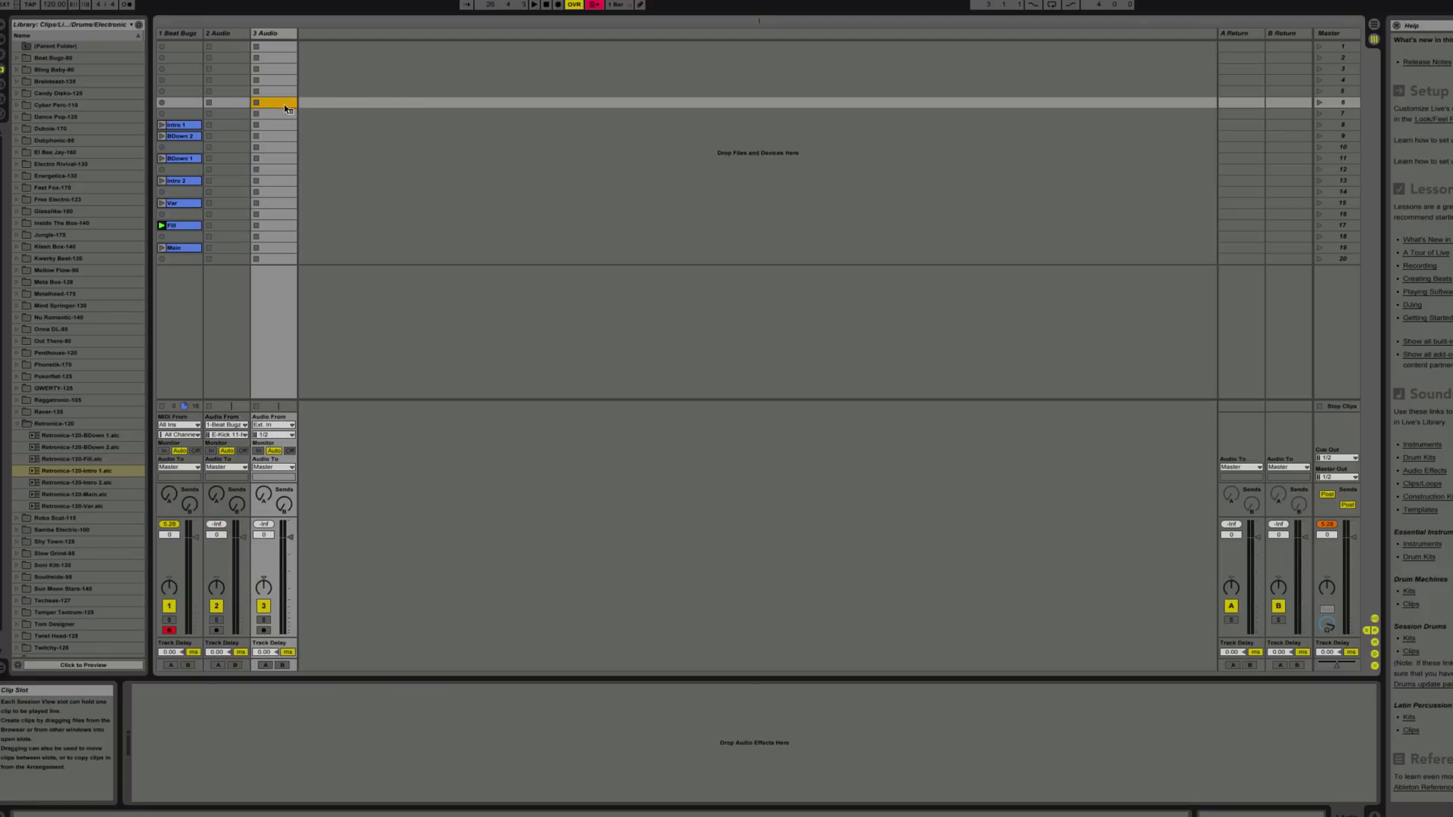
{"action": "right_click", "coordinate": [318, 108]}
{"action": "left_click", "coordinate": [325, 112]}
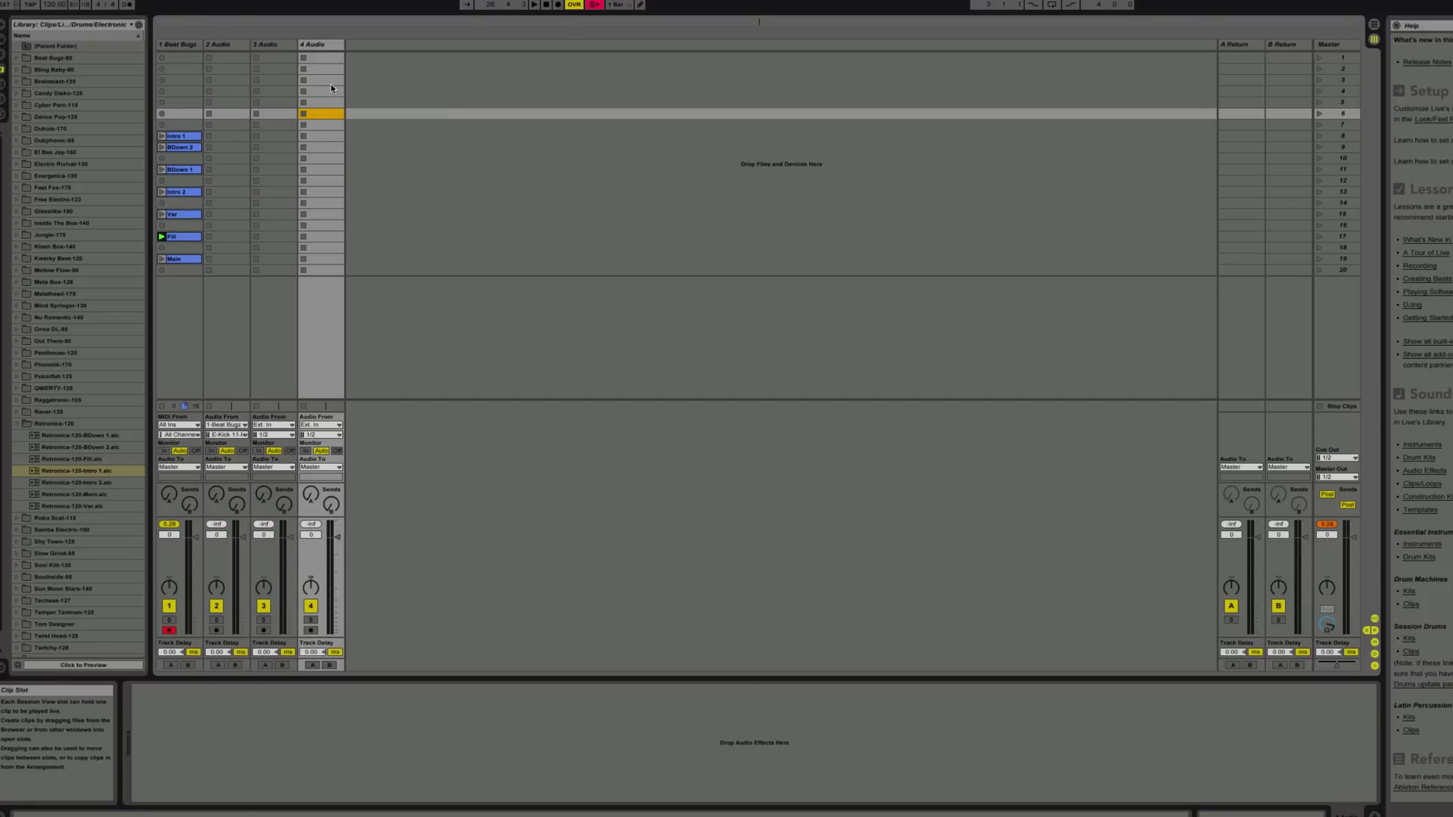
{"action": "left_click", "coordinate": [330, 45]}
{"action": "key", "text": "ctrl+t"}
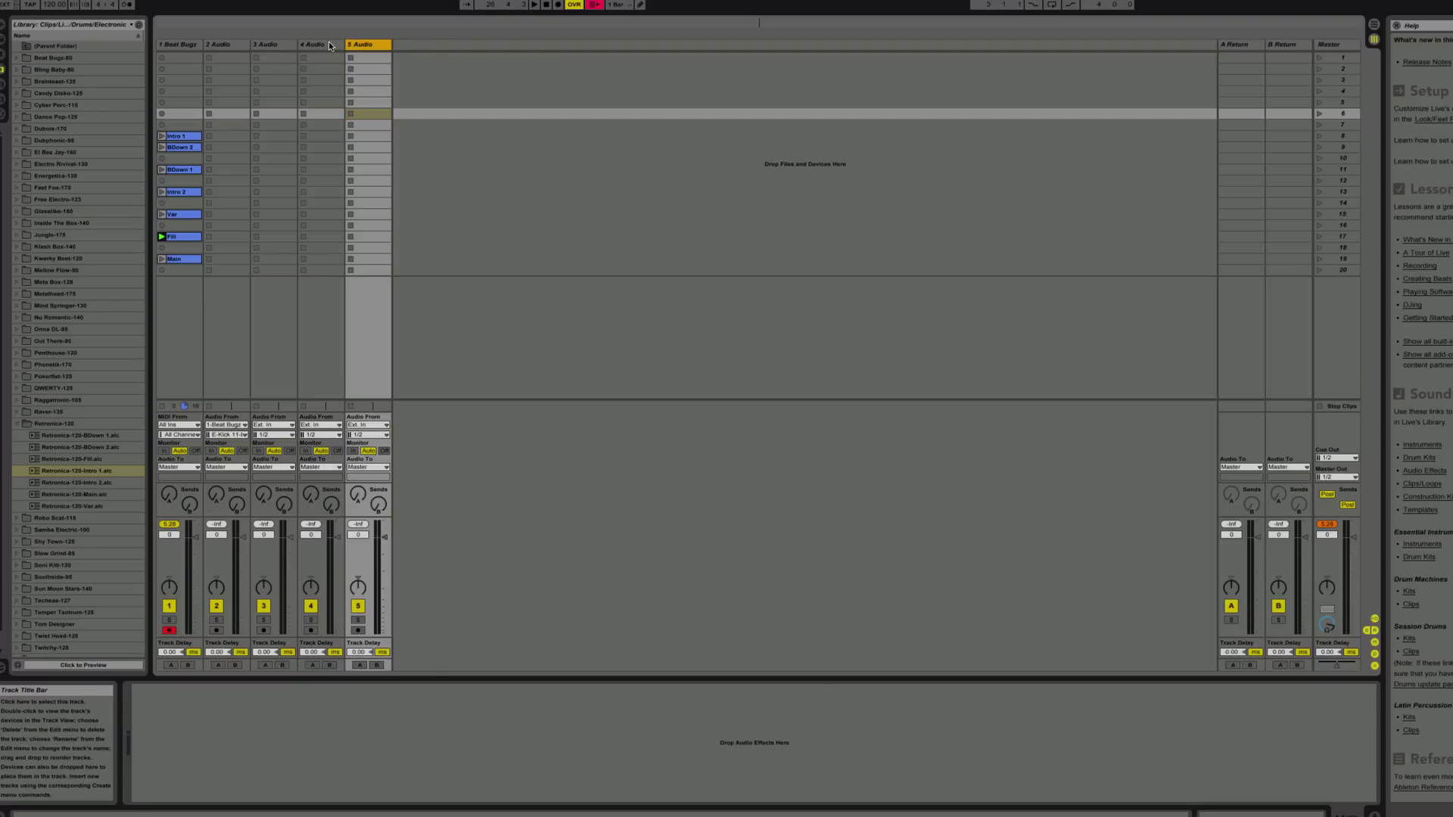
{"action": "key", "text": "ctrl+t"}
{"action": "key", "text": "ctrl+t"}
{"action": "key", "text": "ctrl+t"}
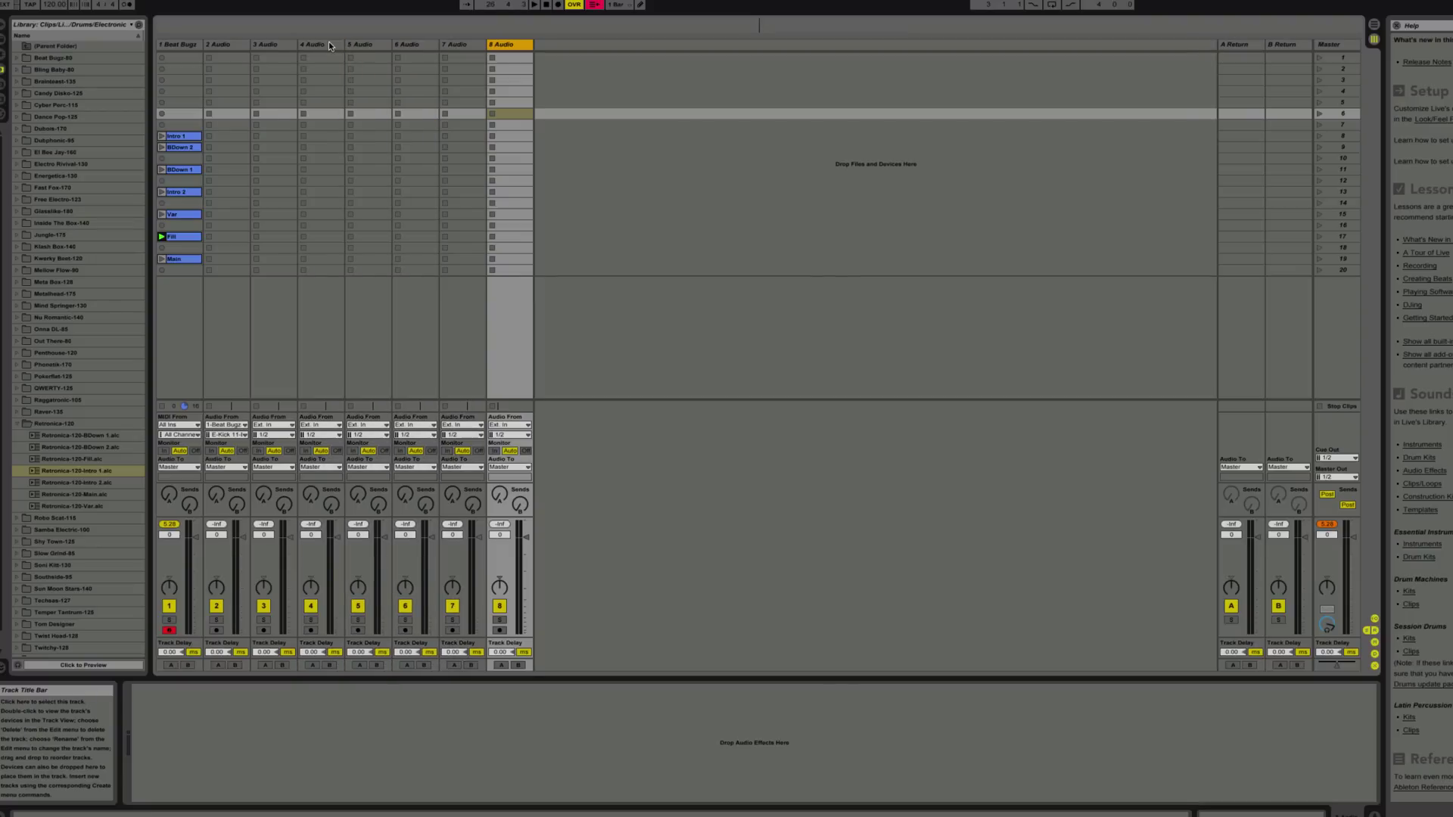
Set input monitoring to In on audio tracks 2, 3, 4, 6, 7 and 8
{"action": "left_click", "coordinate": [494, 451]}
{"action": "left_click", "coordinate": [447, 452]}
{"action": "left_click", "coordinate": [399, 451]}
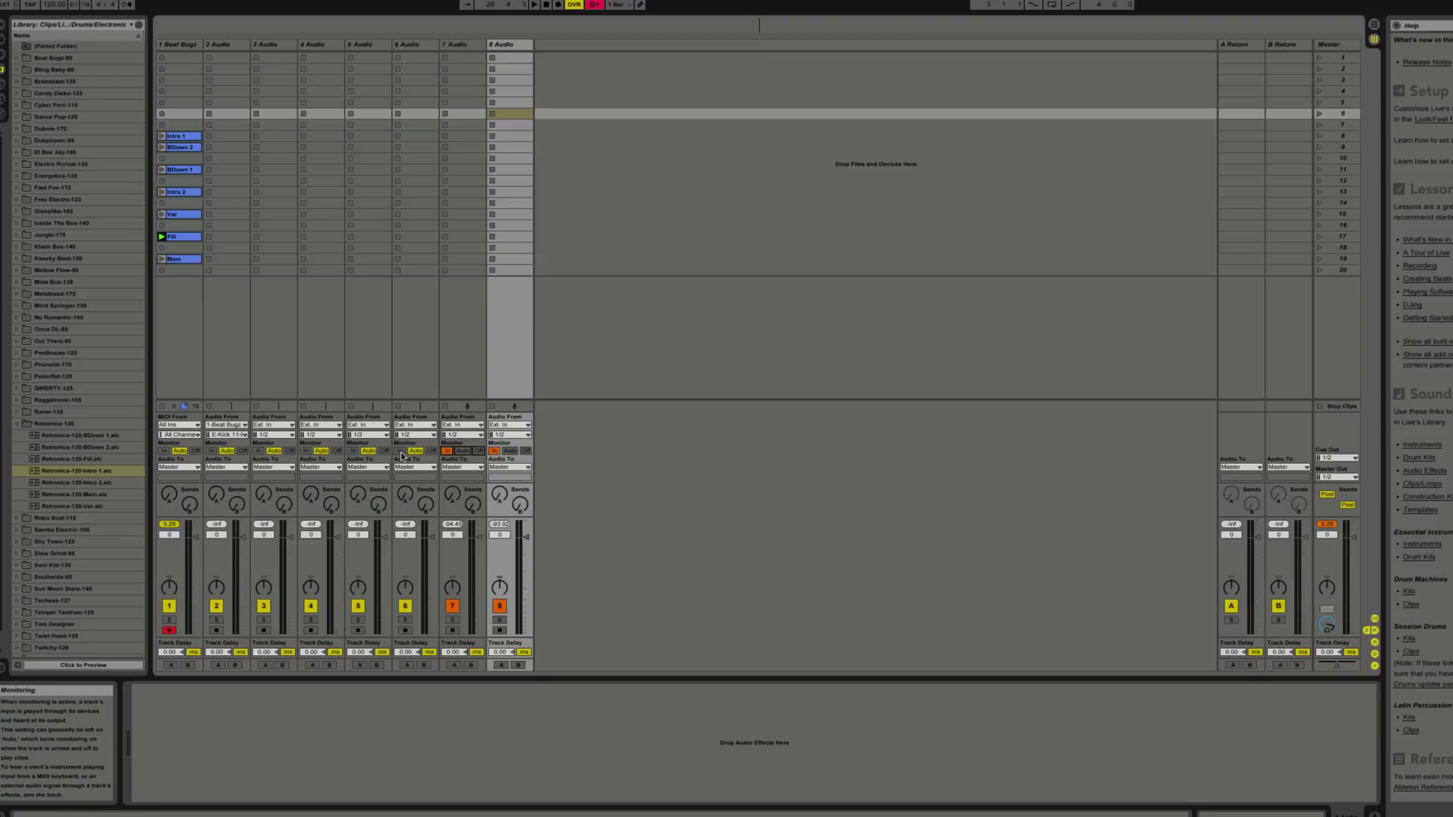
{"action": "left_click", "coordinate": [305, 451]}
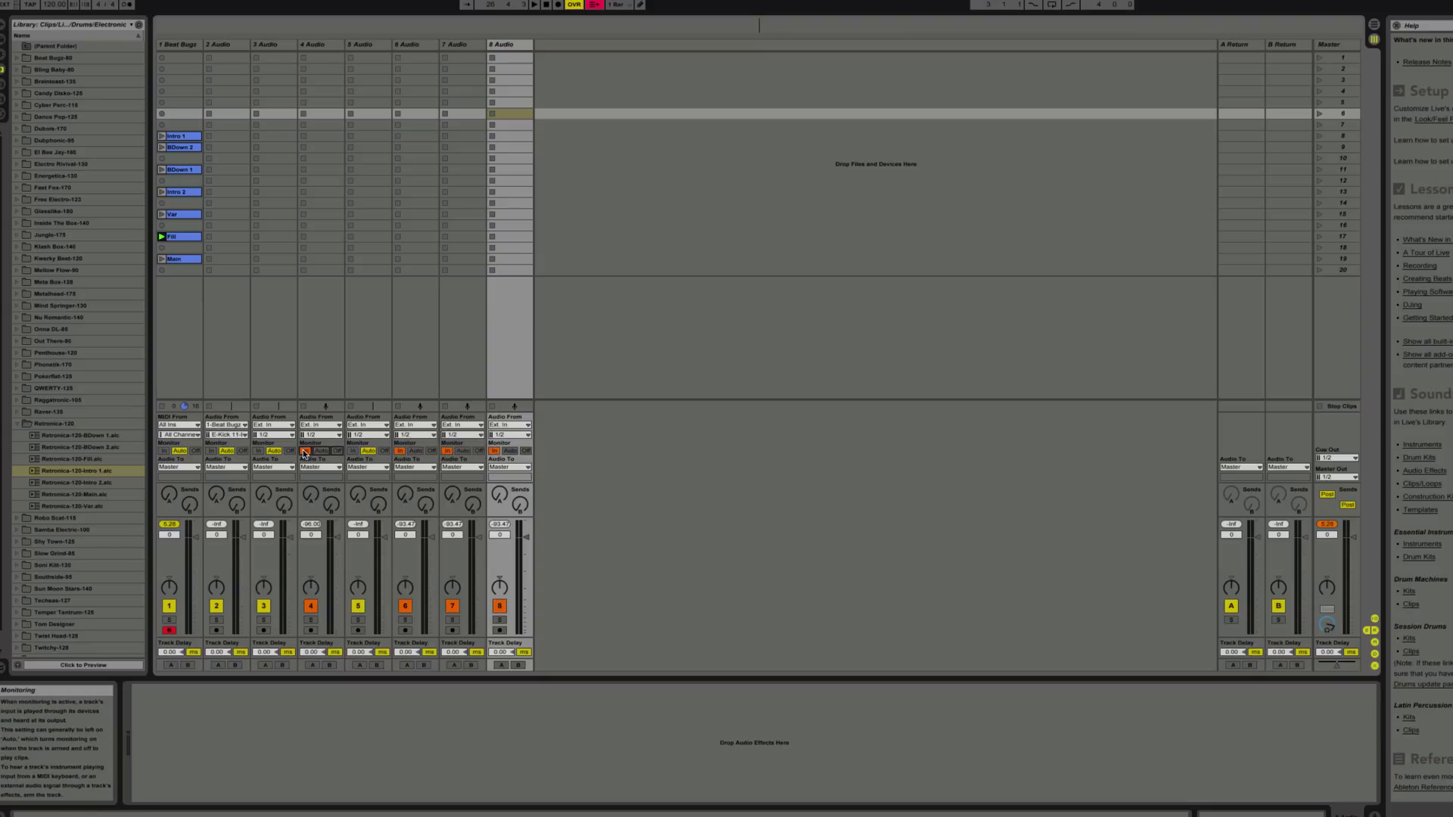
{"action": "left_click", "coordinate": [260, 452]}
{"action": "left_click", "coordinate": [210, 451]}
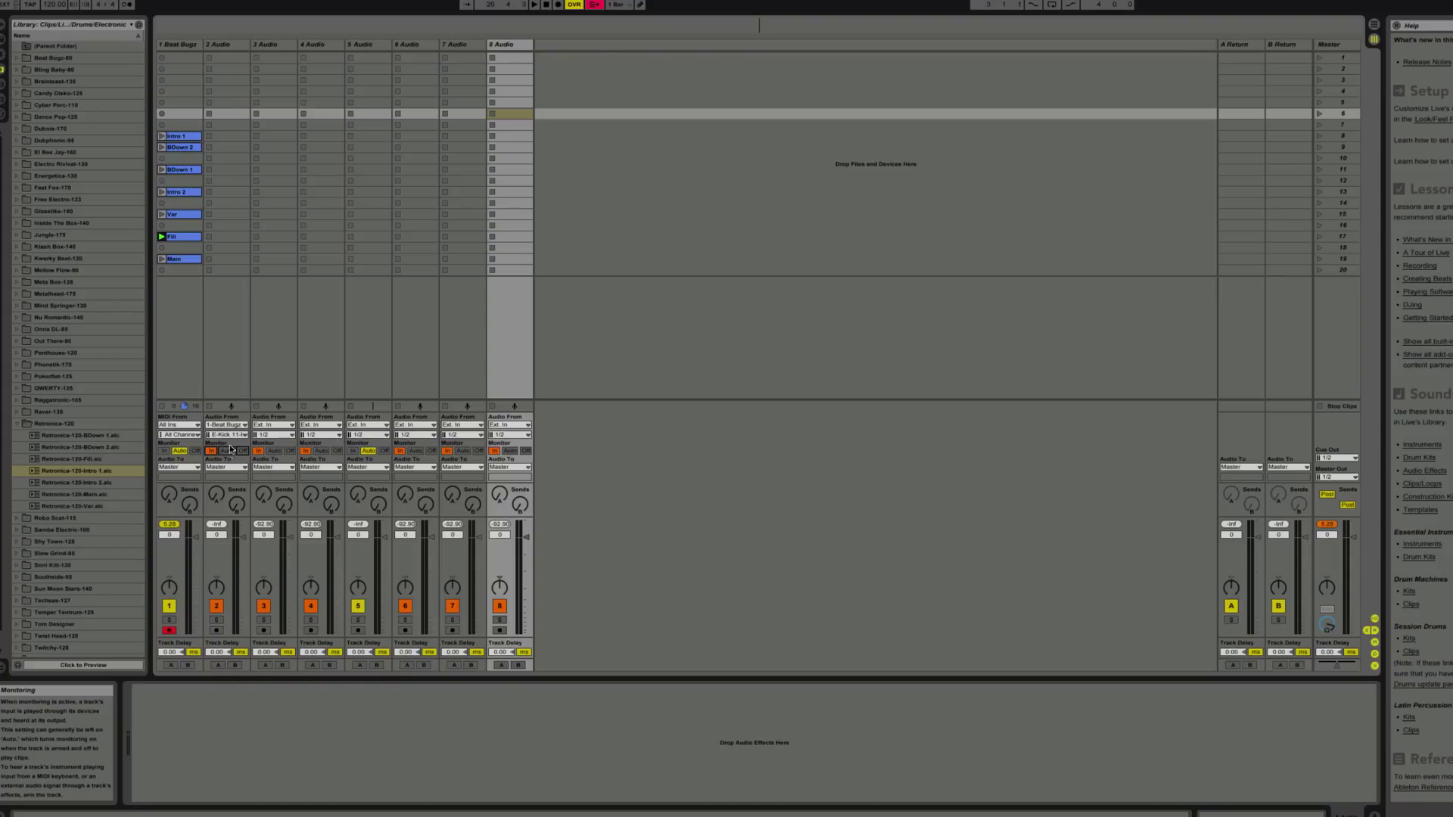
Set audio track 3's input to 1-Beat Bugz with the E-Snare 14-Beat Bugz channel
{"action": "left_click", "coordinate": [274, 425]}
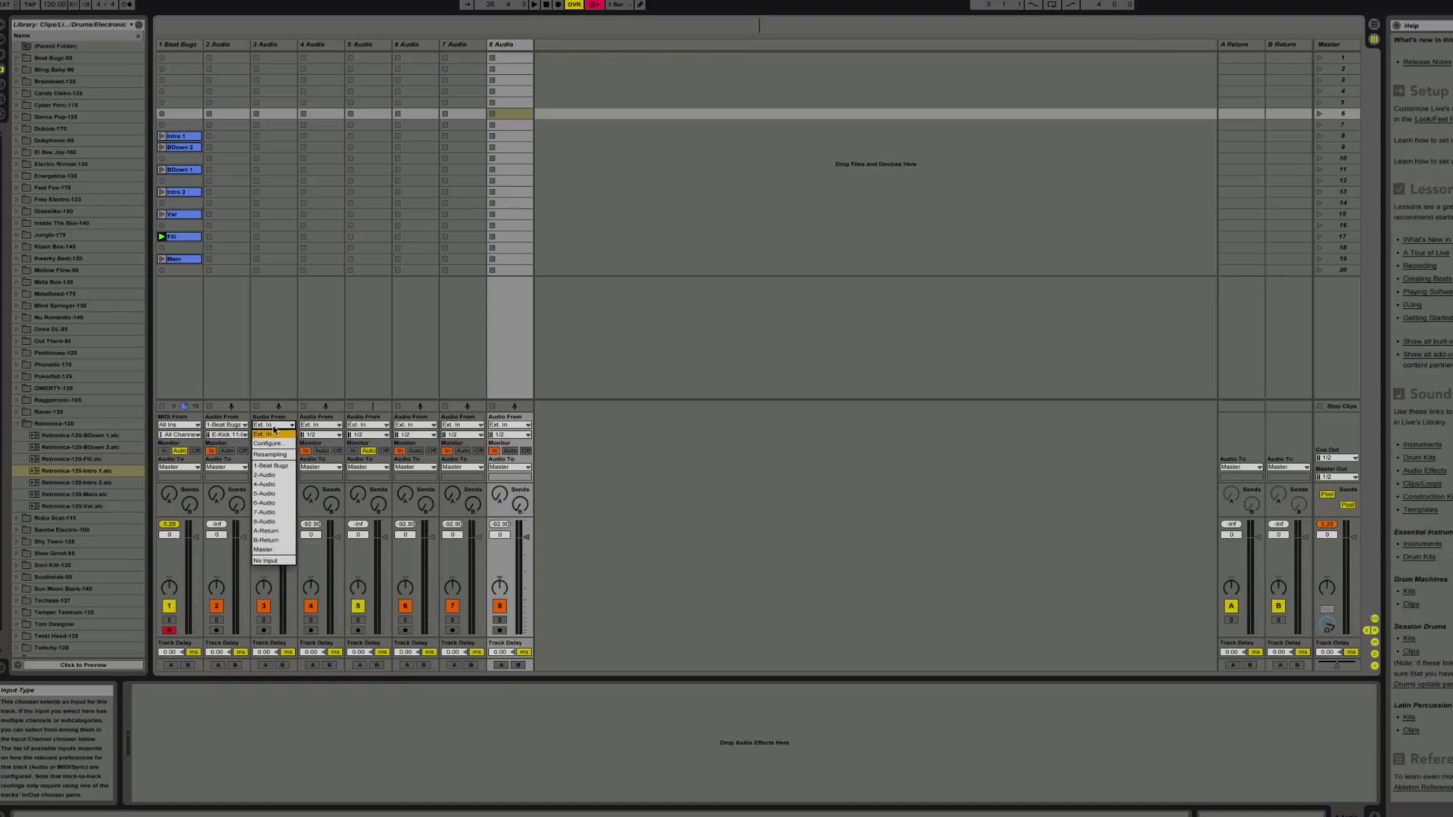
{"action": "left_click", "coordinate": [275, 466]}
{"action": "left_click", "coordinate": [285, 437]}
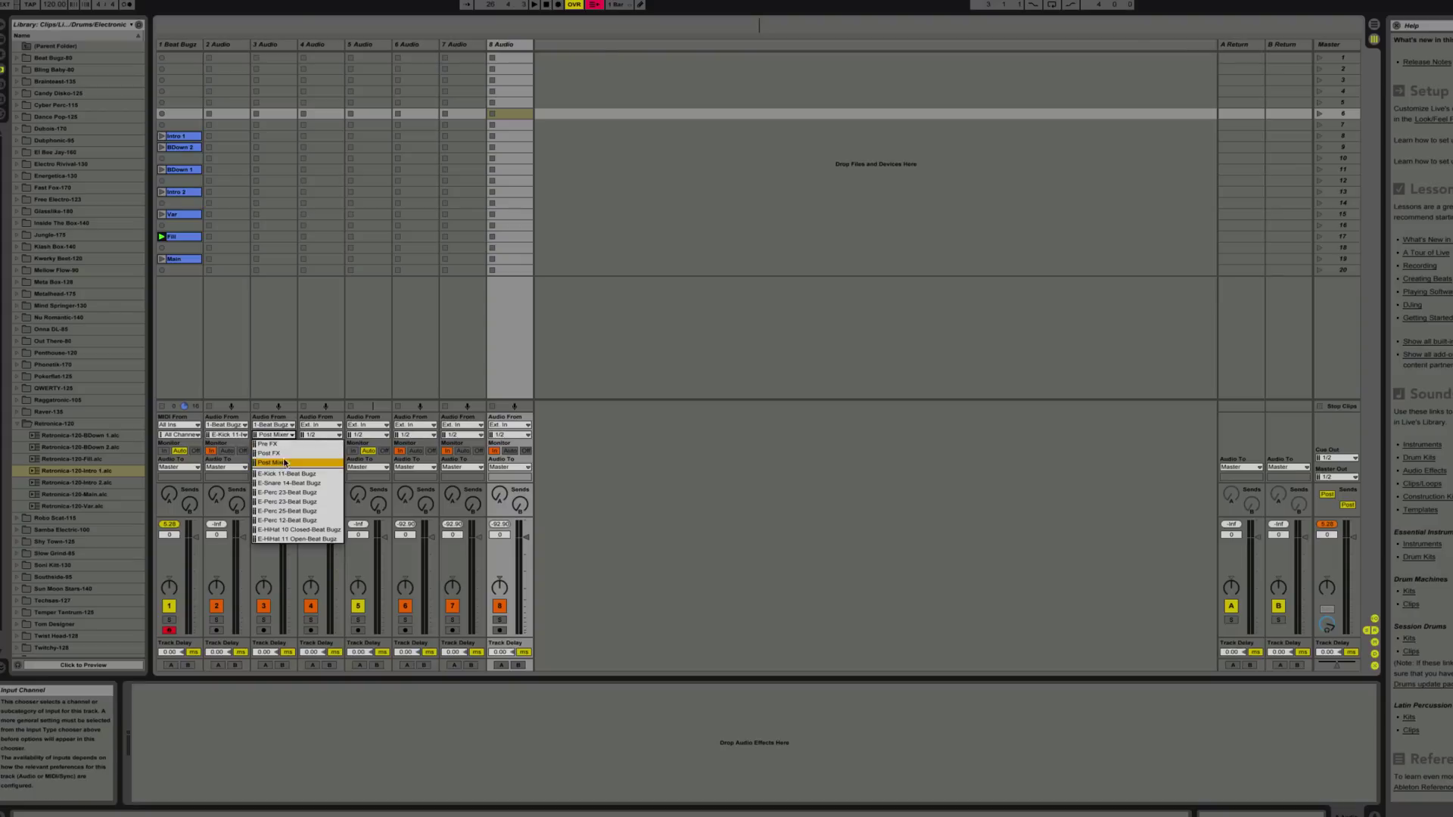
{"action": "left_click", "coordinate": [296, 477]}
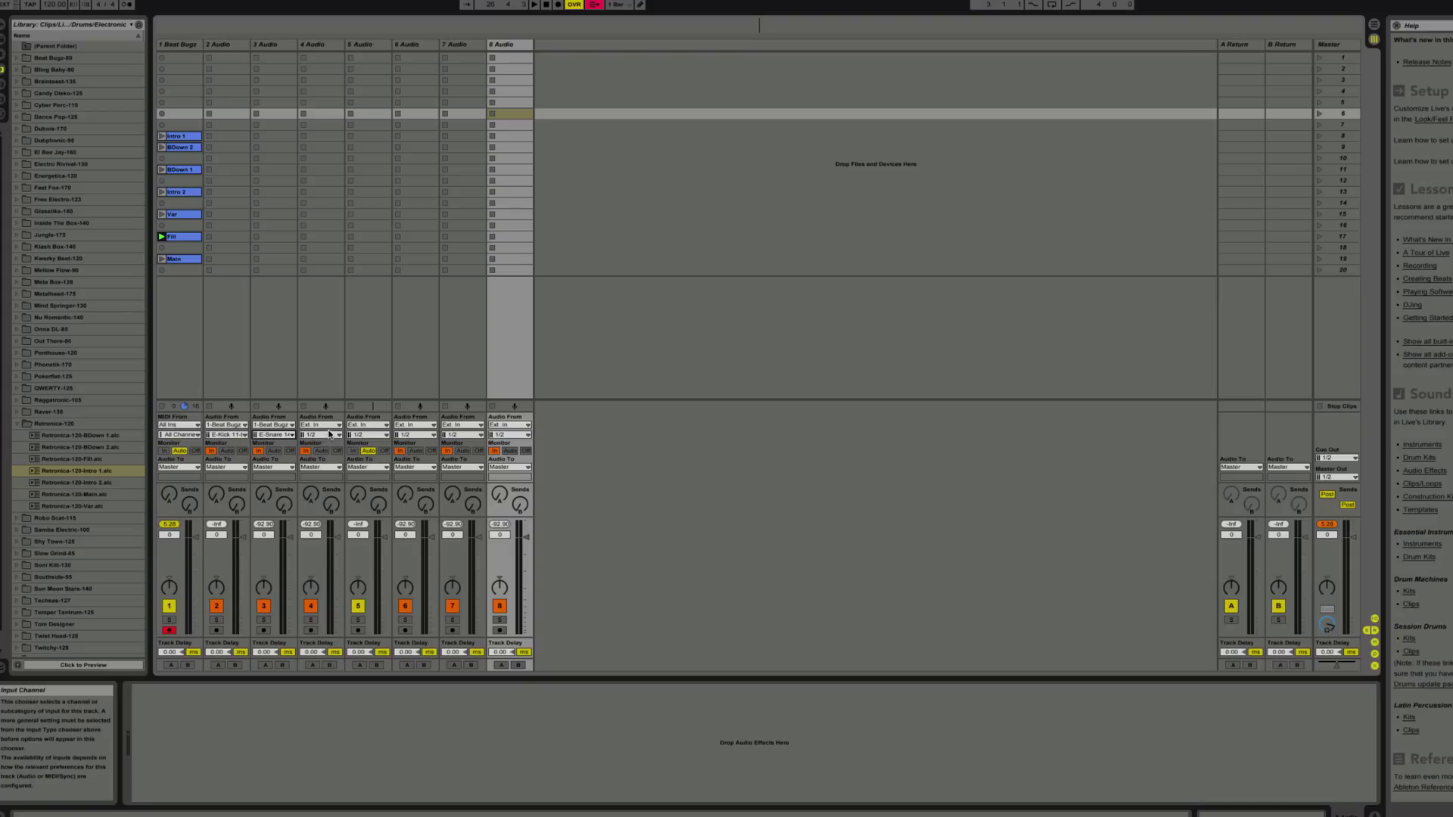
Set audio track 4's input to 1-Beat Bugz with the first E-Perc 23-Beat Bugz channel
{"action": "left_click", "coordinate": [325, 425]}
{"action": "left_click", "coordinate": [329, 465]}
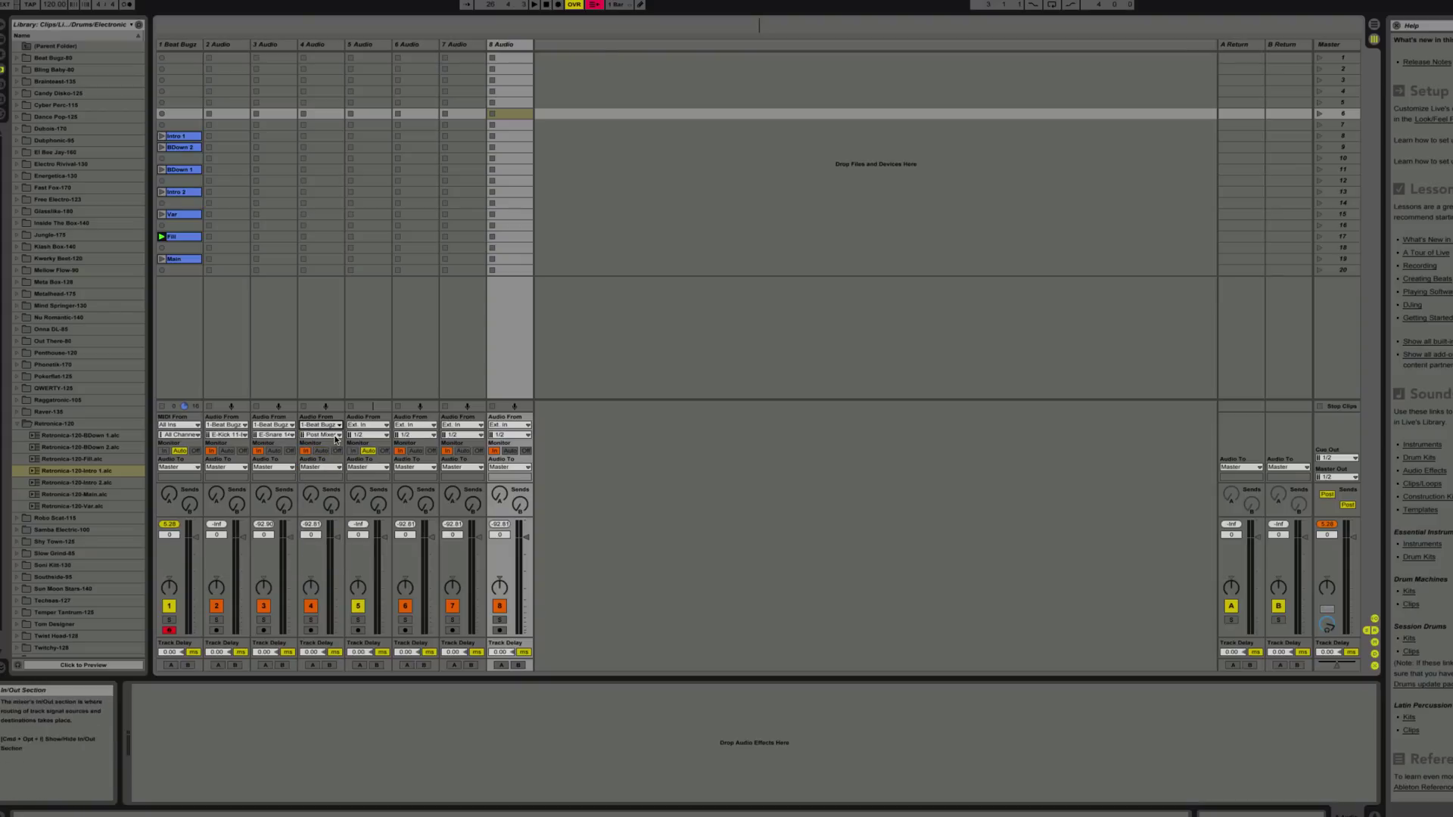
{"action": "left_click", "coordinate": [325, 435]}
{"action": "left_click", "coordinate": [332, 496]}
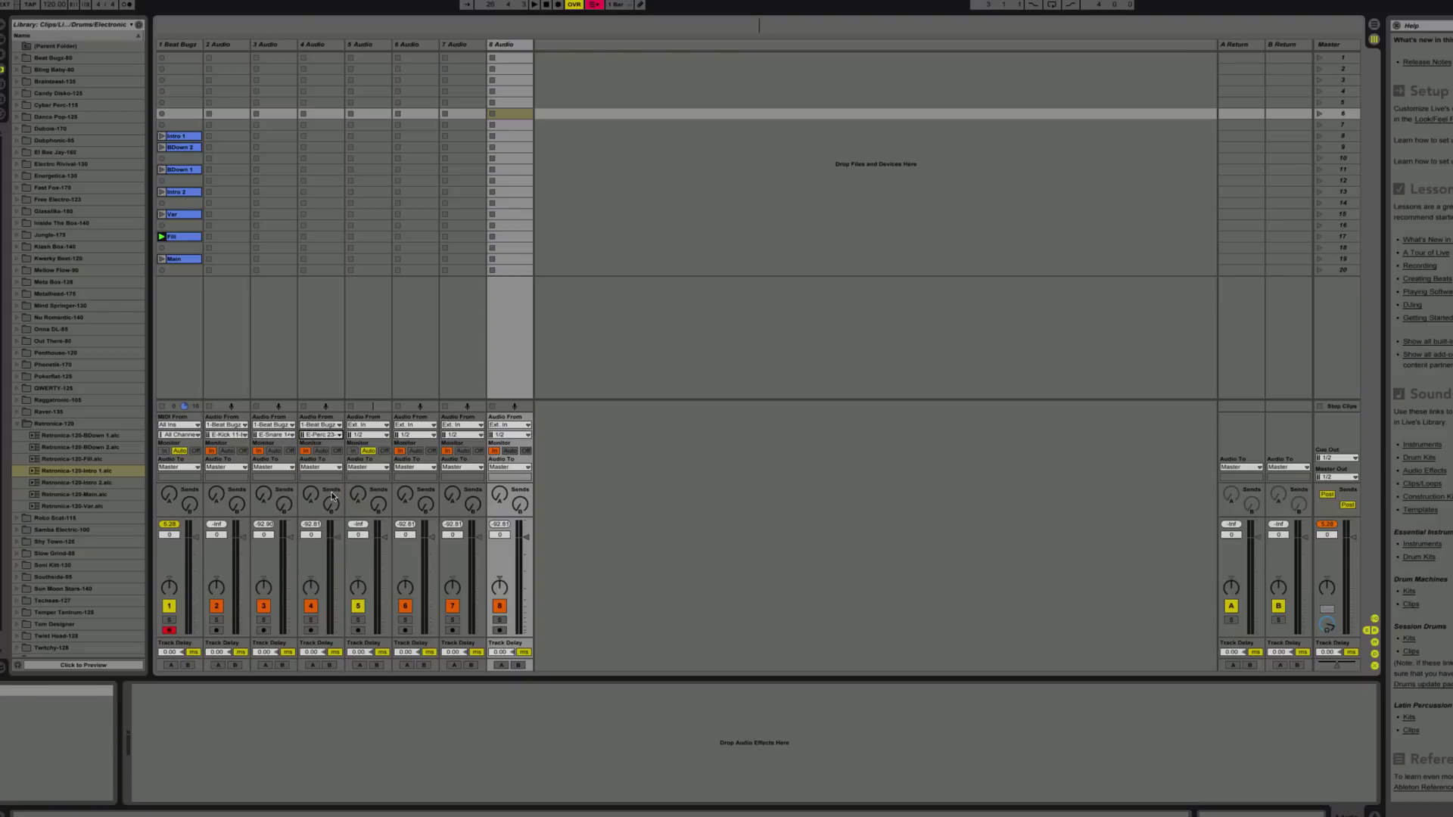
Set audio track 5's input to 1-Beat Bugz with the second E-Perc 23-Beat Bugz channel
{"action": "left_click", "coordinate": [368, 425]}
{"action": "left_click", "coordinate": [374, 466]}
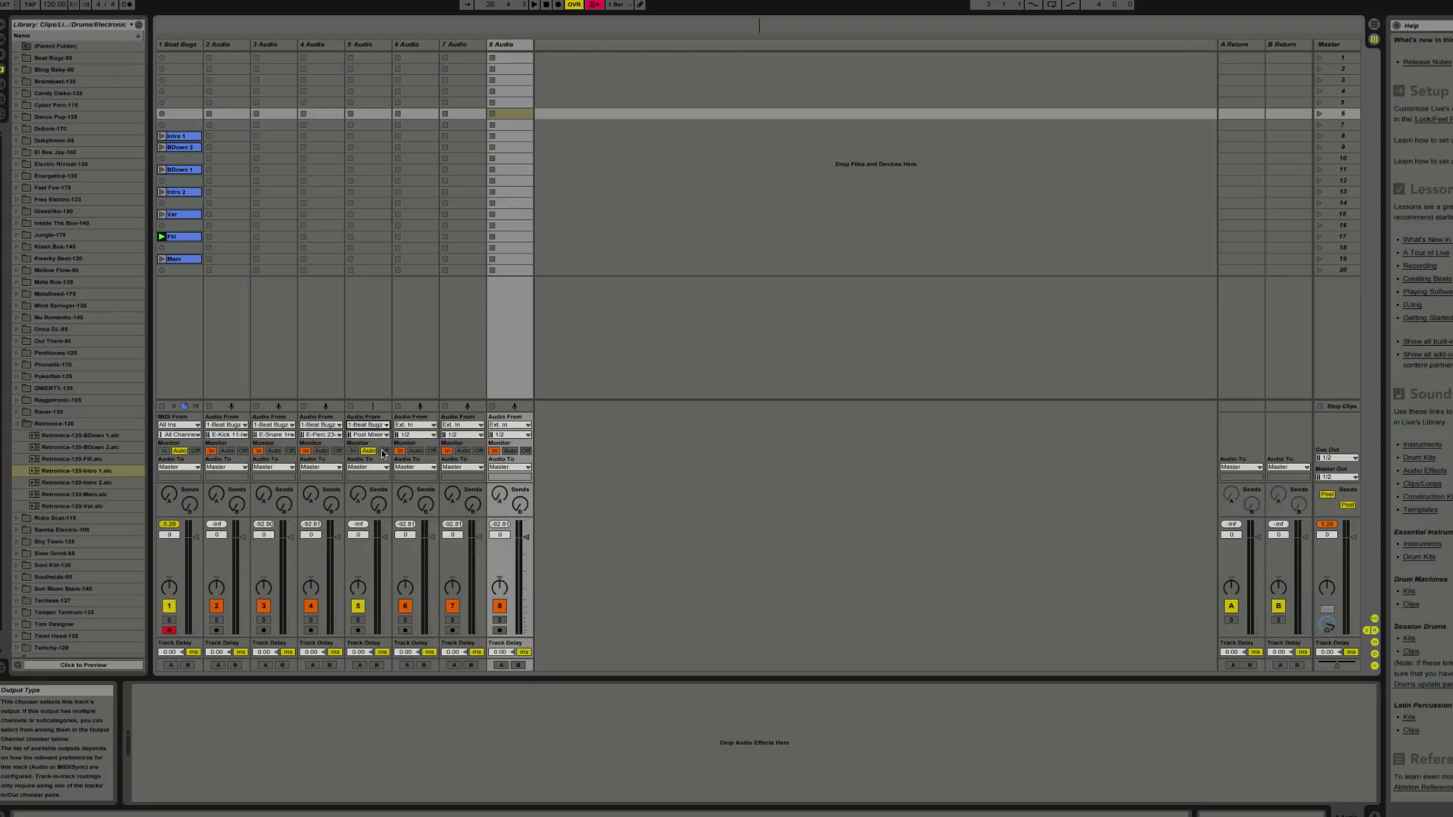
{"action": "left_click", "coordinate": [369, 436]}
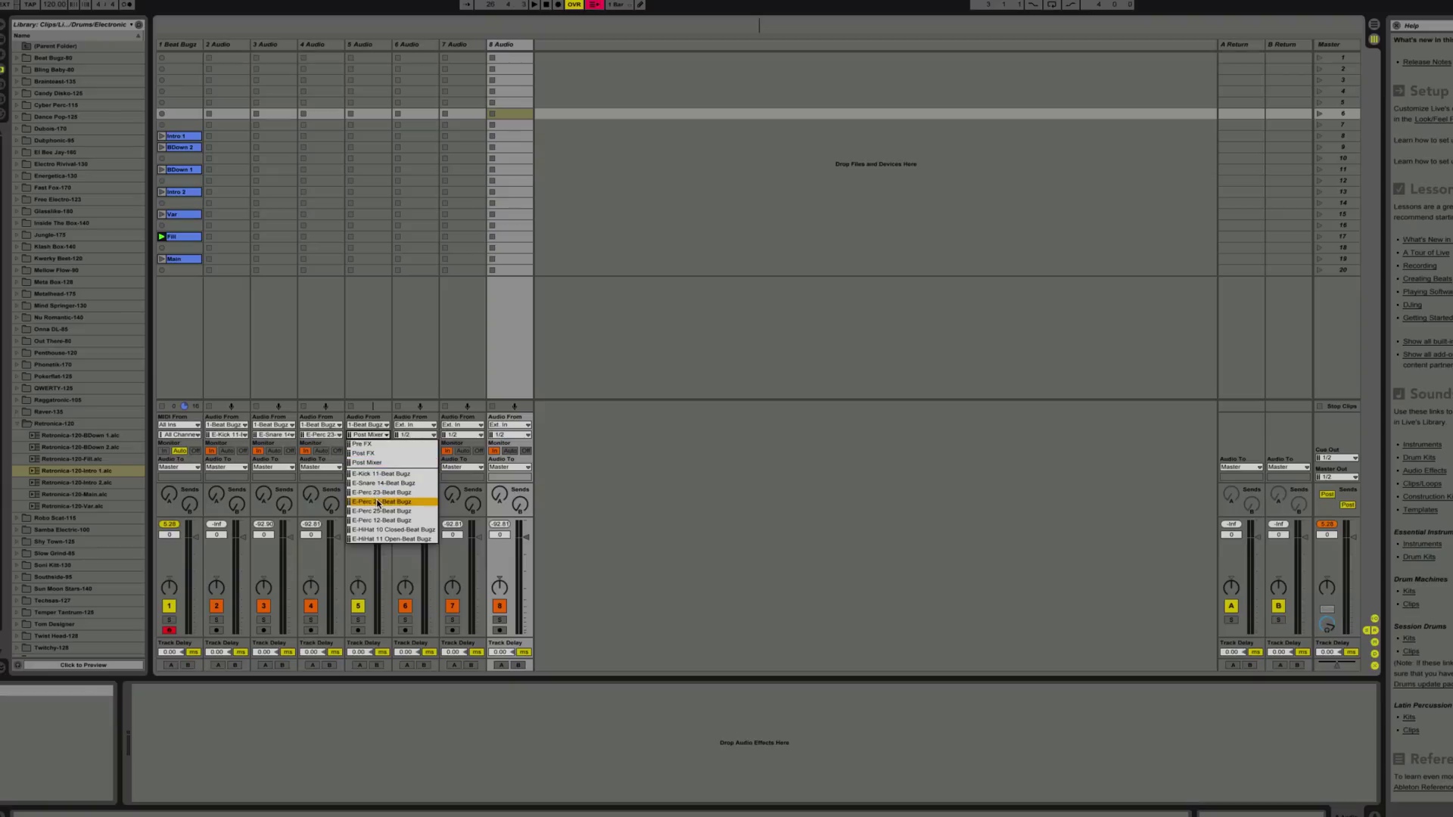
{"action": "left_click", "coordinate": [378, 502]}
Set audio track 6's input to 1-Beat Bugz with the E-Perc 25-Beat Bugz channel
{"action": "left_click", "coordinate": [416, 425]}
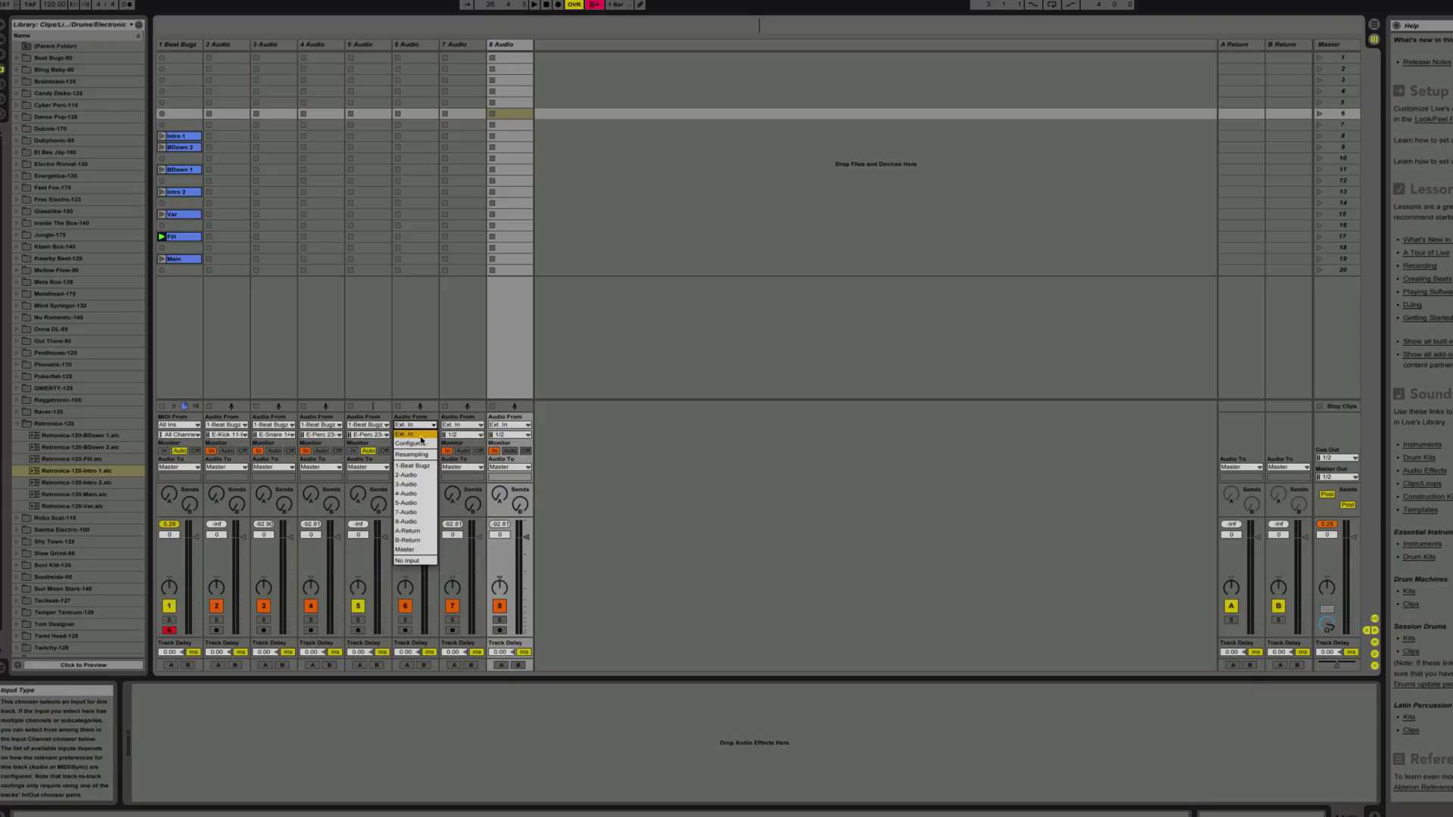
{"action": "left_click", "coordinate": [412, 466]}
{"action": "left_click", "coordinate": [434, 435]}
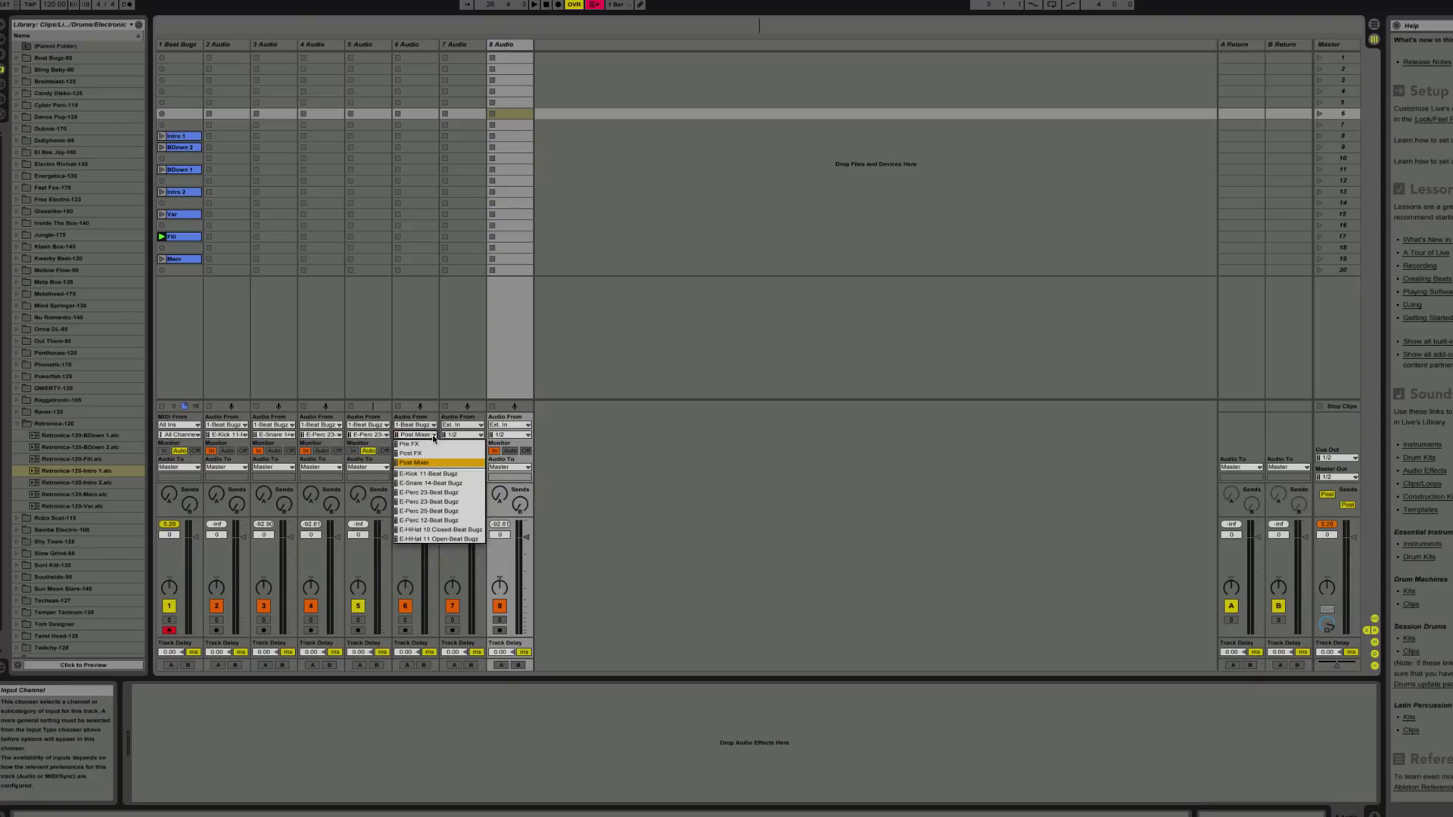
{"action": "left_click", "coordinate": [433, 512]}
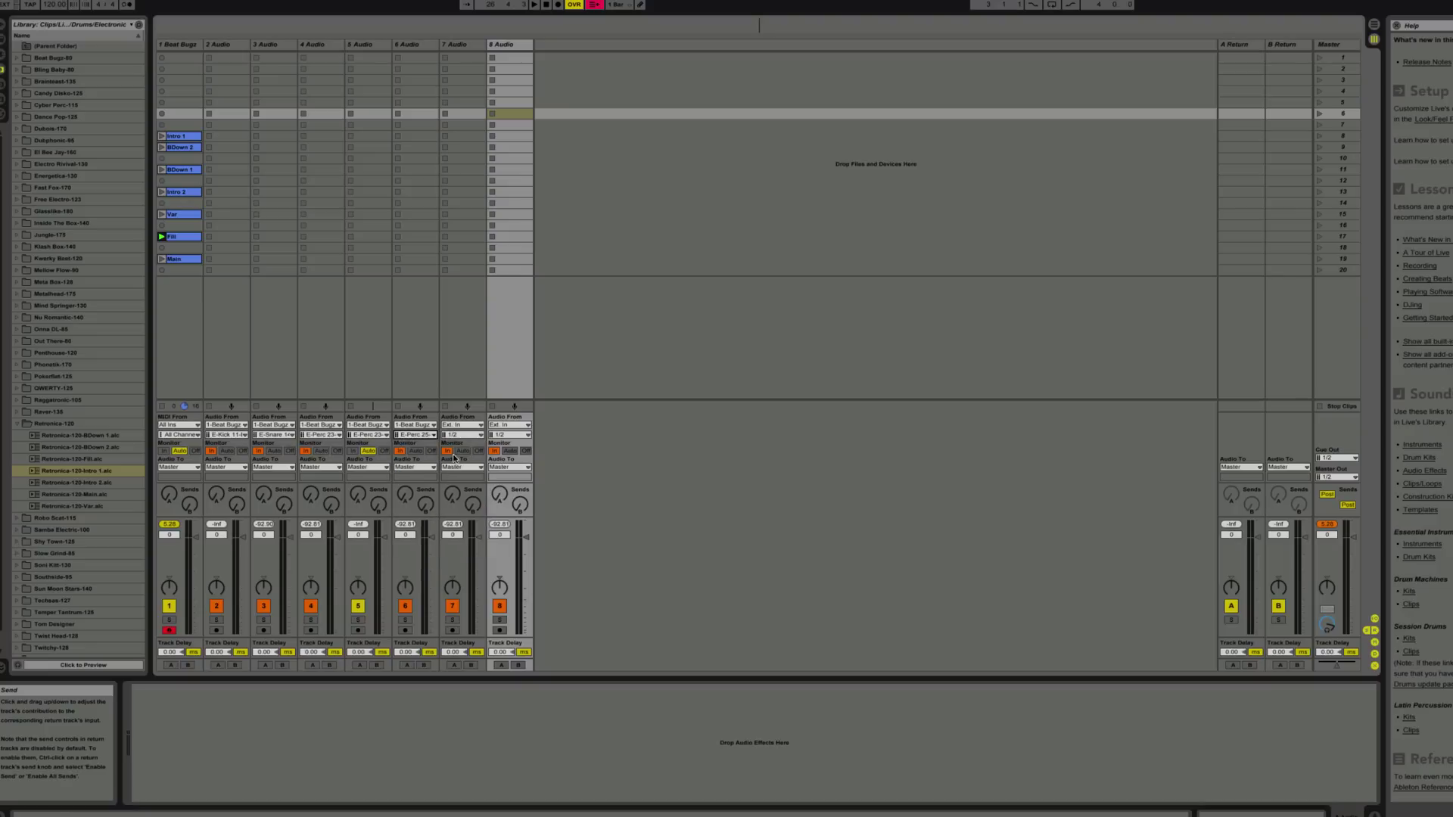
Set audio track 7's input to 1-Beat Bugz with the E-Perc 12-Beat Bugz channel
{"action": "left_click", "coordinate": [462, 426]}
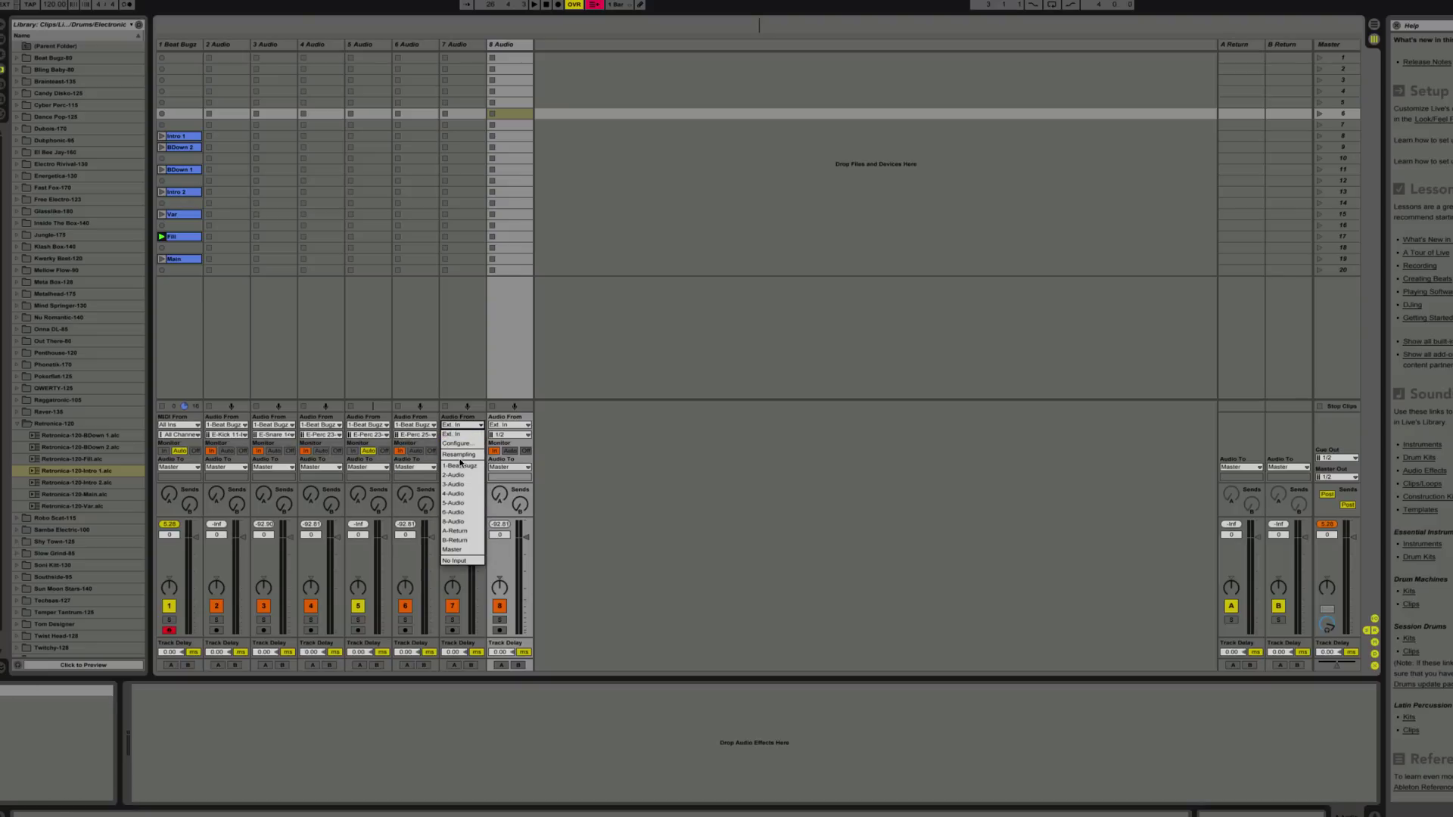
{"action": "left_click", "coordinate": [460, 466]}
{"action": "left_click", "coordinate": [464, 436]}
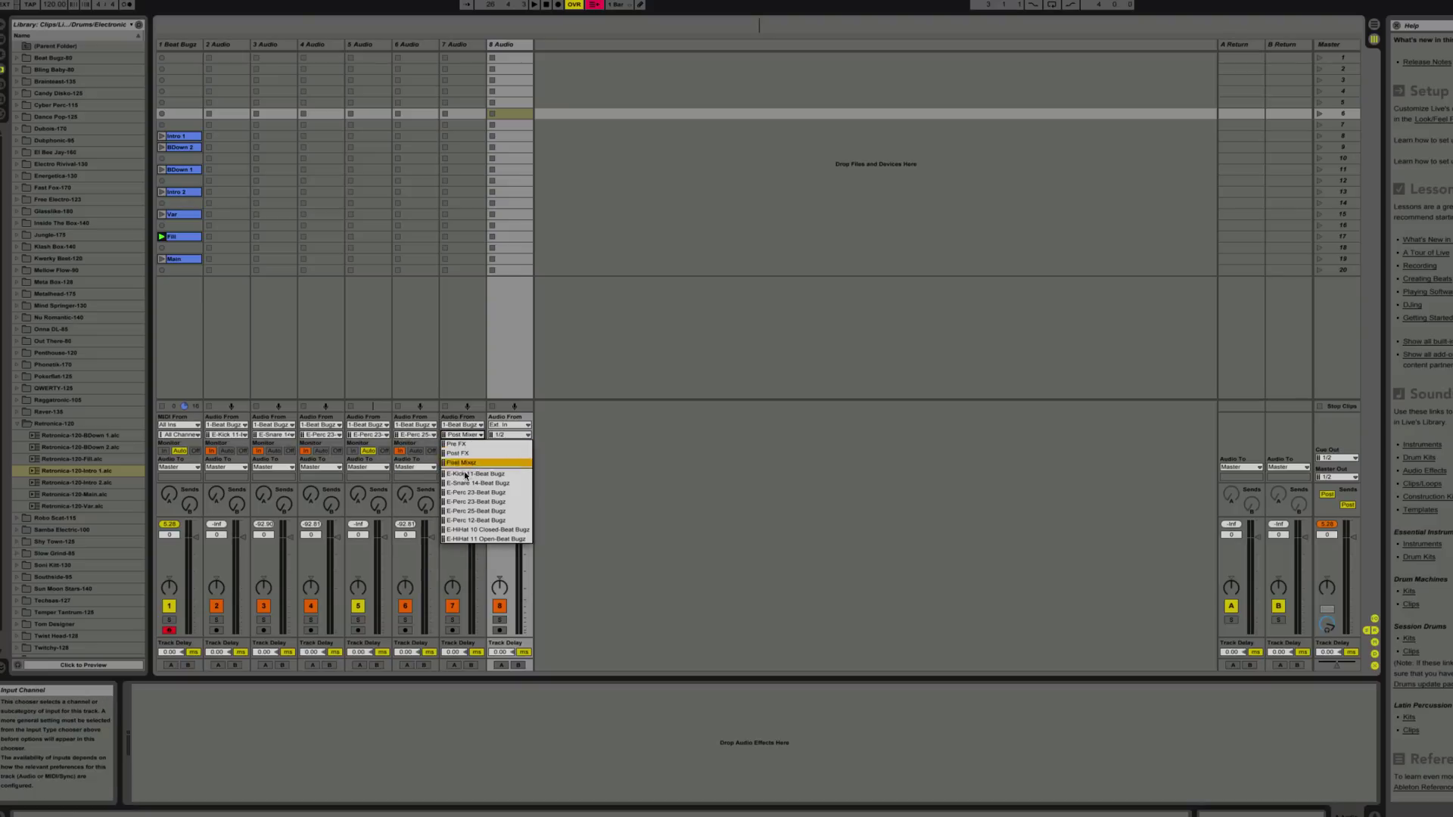
{"action": "left_click", "coordinate": [471, 520]}
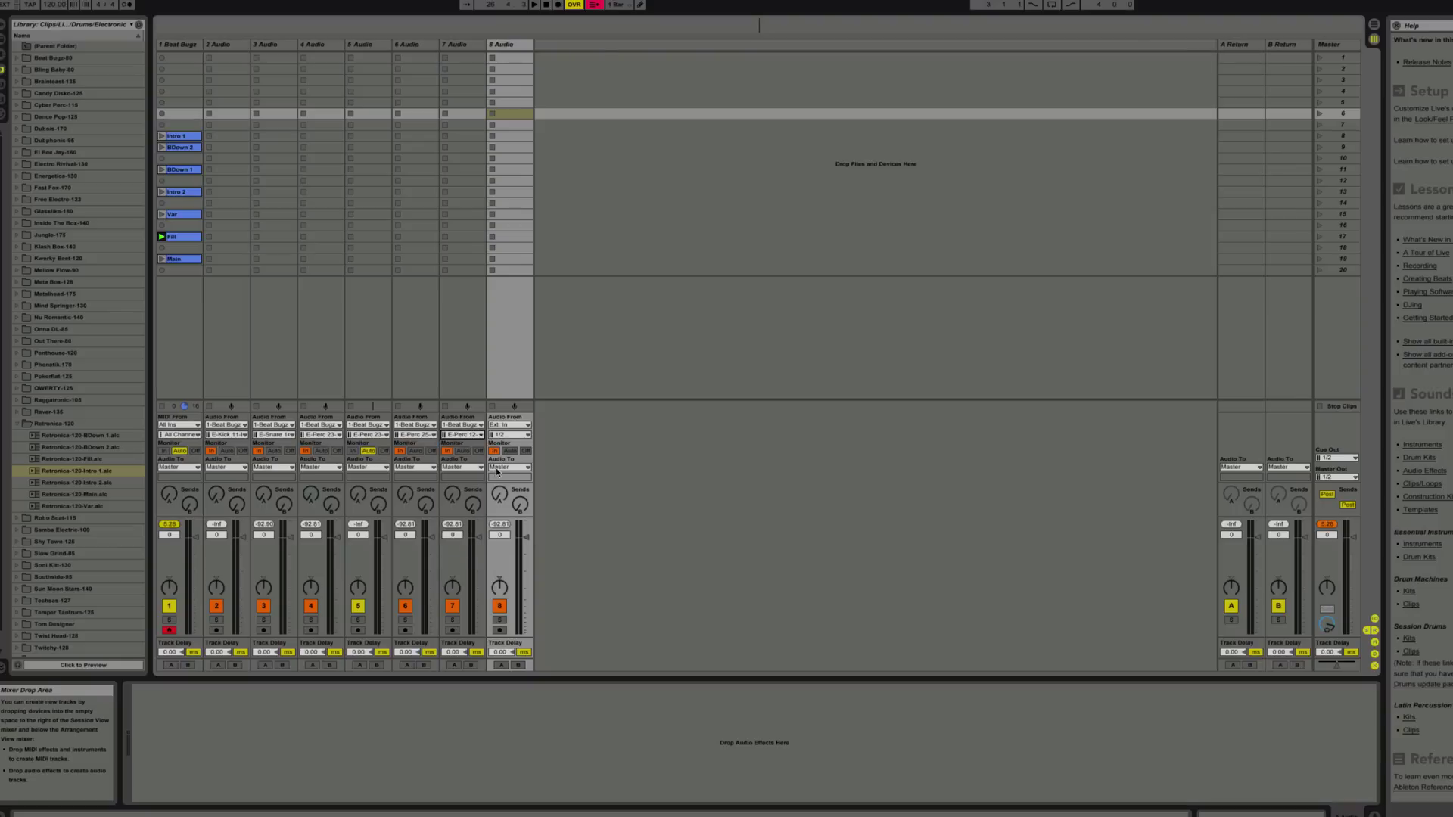
Set audio track 8's input to 1-Beat Bugz with the E-Perc 12-Beat Bugz channel
{"action": "left_click", "coordinate": [509, 425]}
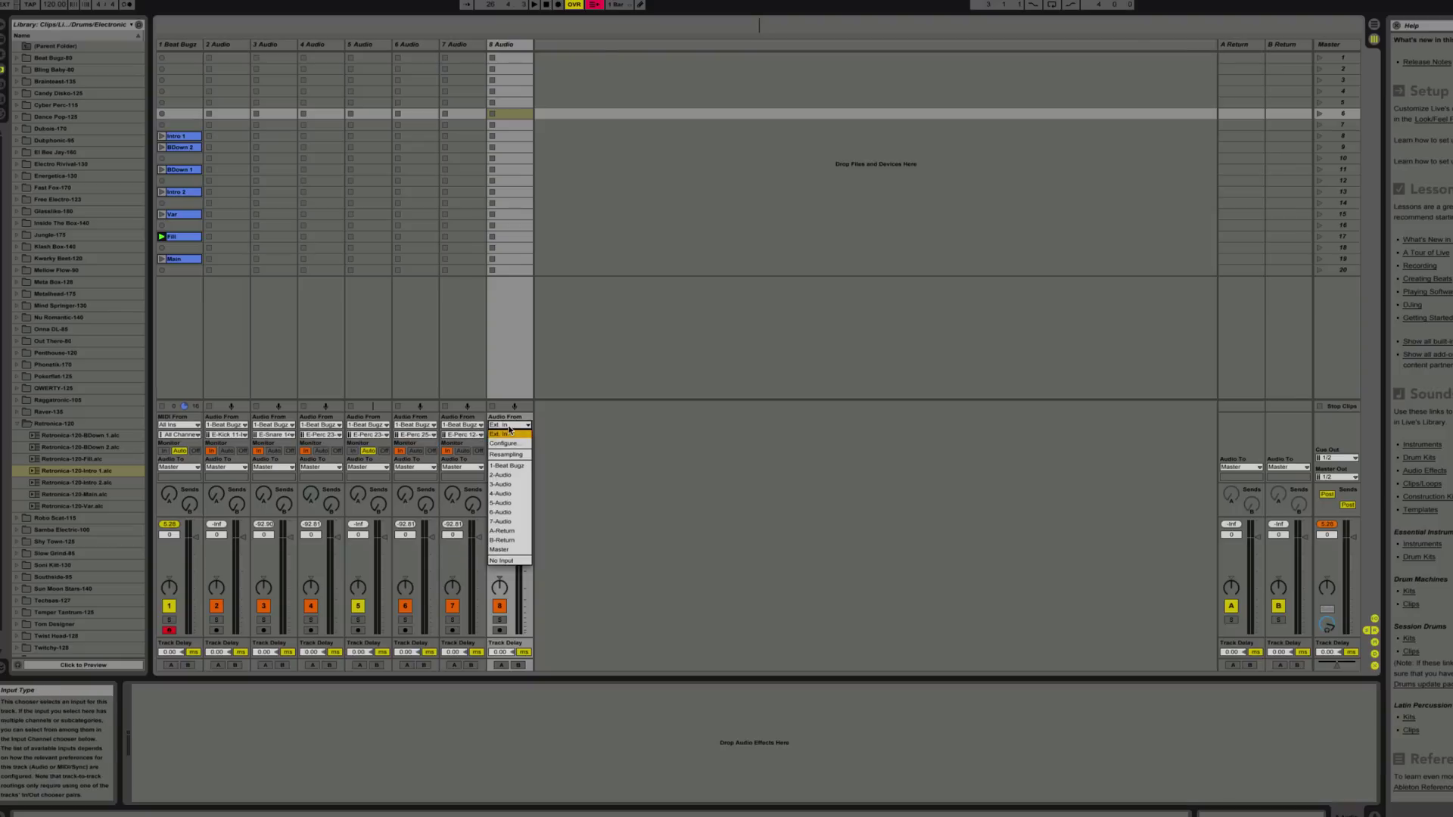
{"action": "left_click", "coordinate": [512, 466]}
{"action": "left_click", "coordinate": [509, 435]}
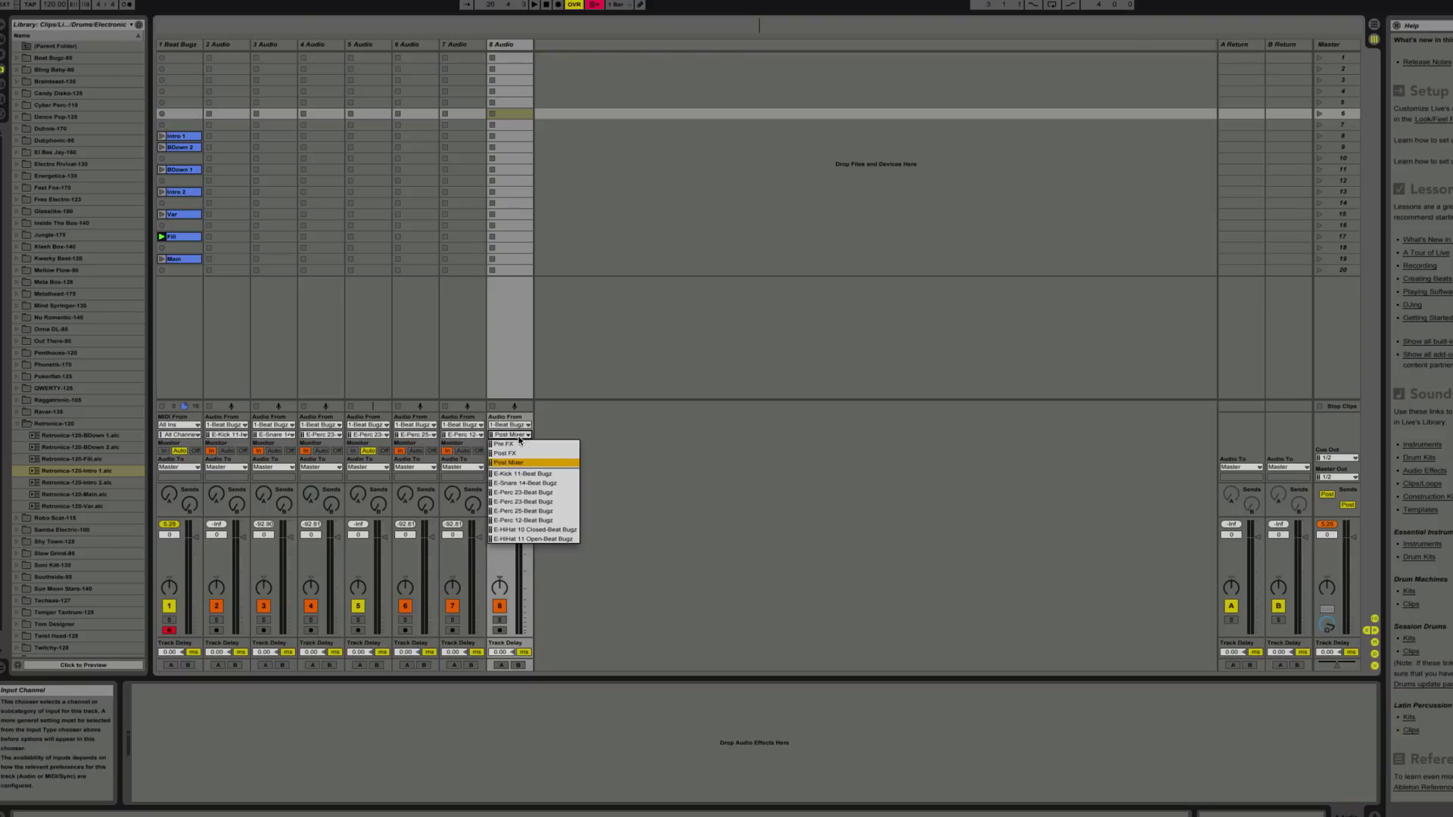
{"action": "left_click", "coordinate": [527, 522]}
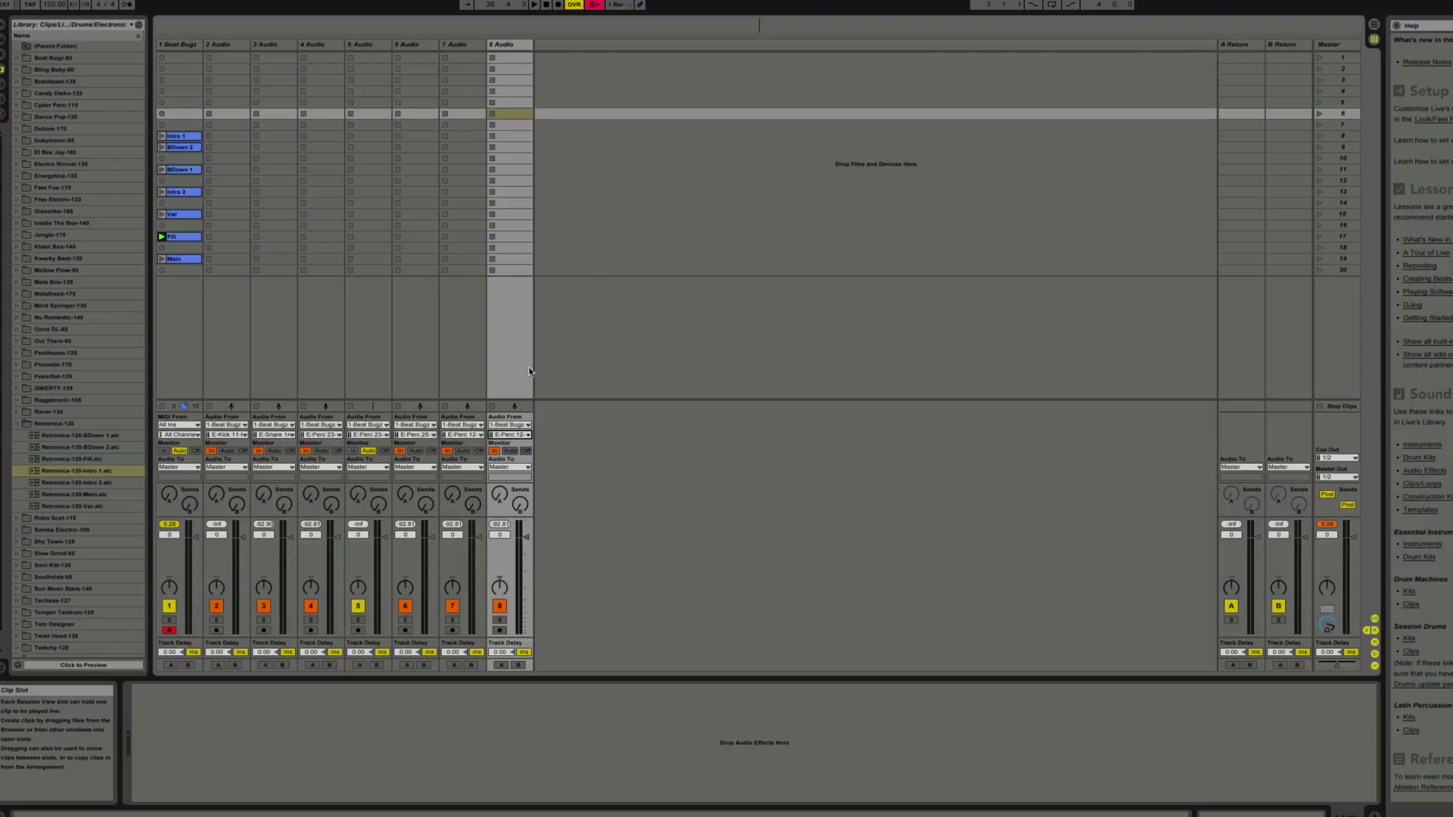
Check the sounds in the Beat Bugz kit on track 1 and insert one more audio track after track 8
{"action": "left_click", "coordinate": [177, 47]}
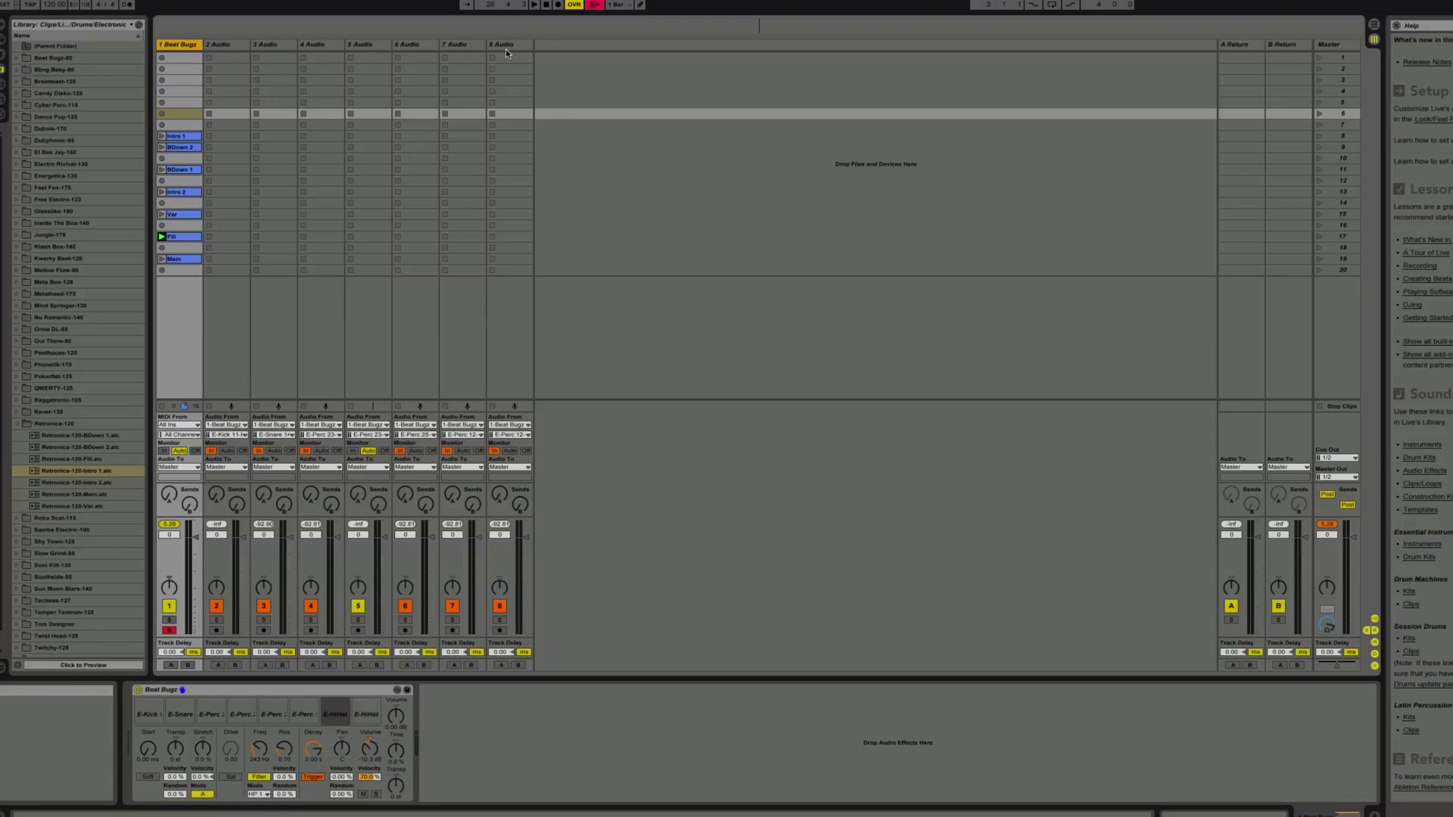
{"action": "right_click", "coordinate": [556, 49]}
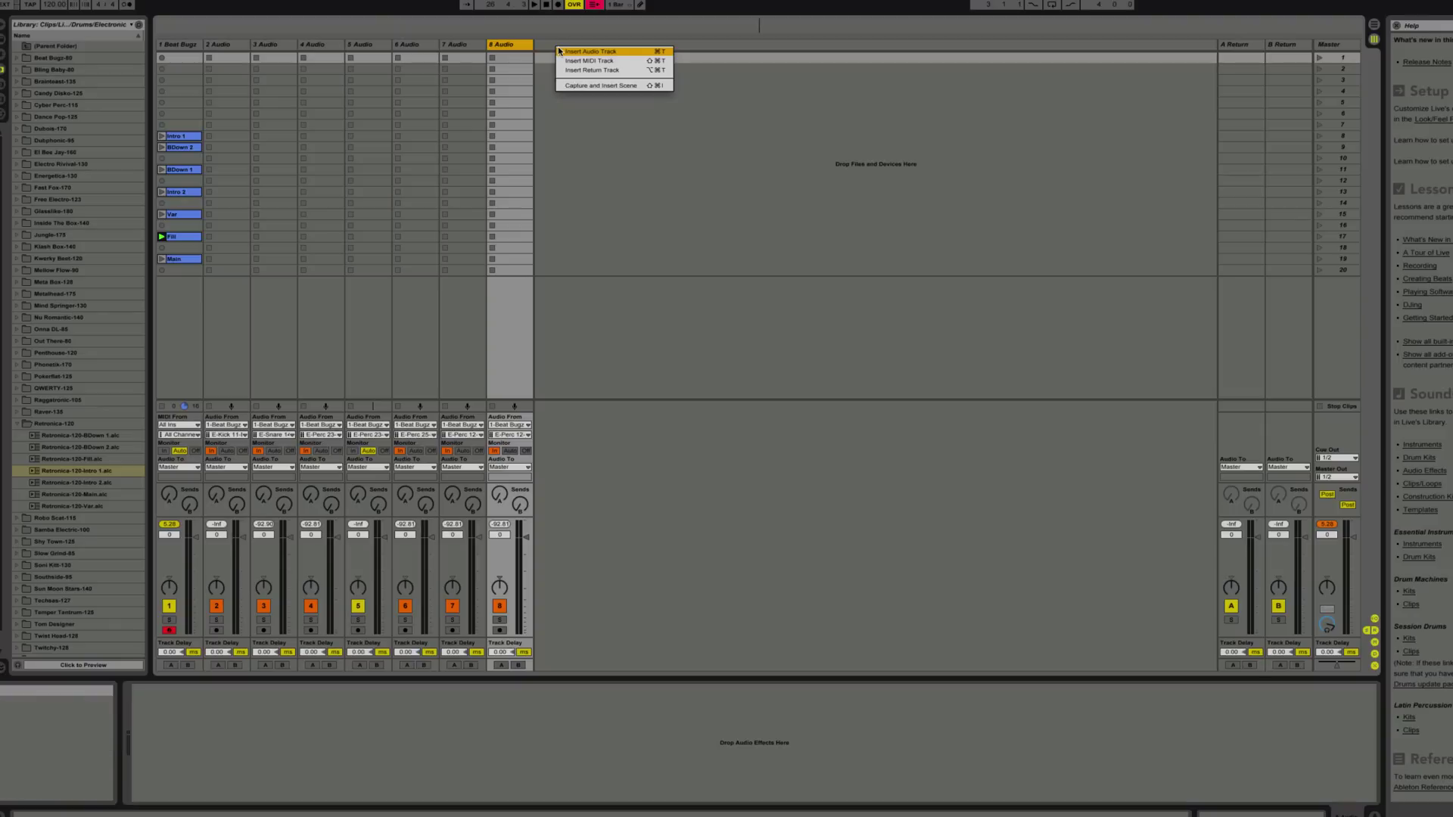
{"action": "left_click", "coordinate": [590, 51]}
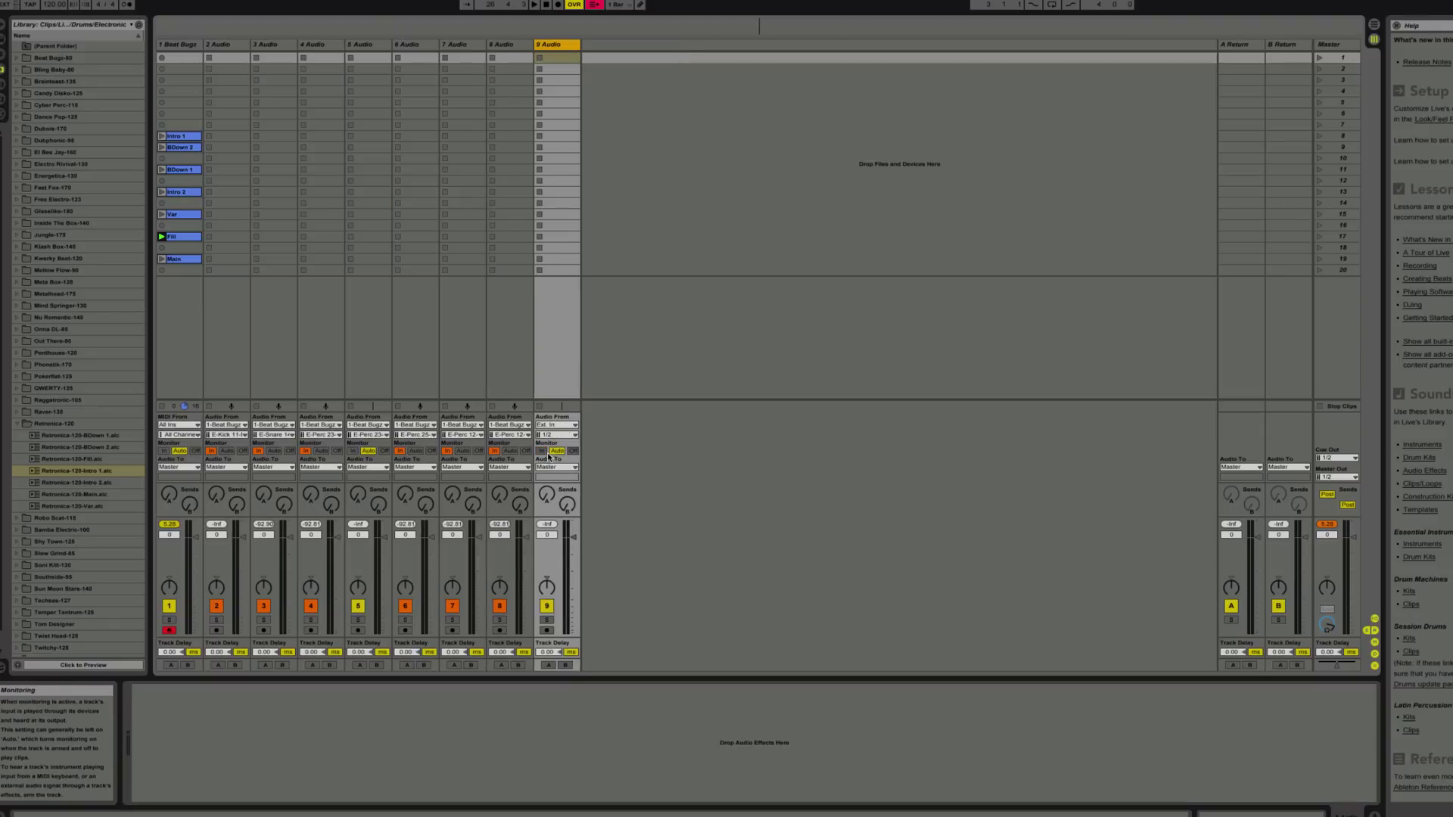
Set audio track 9's input to 1-Beat Bugz with the E-HiHat 10 Closed-Beat Bugz channel
{"action": "left_click", "coordinate": [557, 424]}
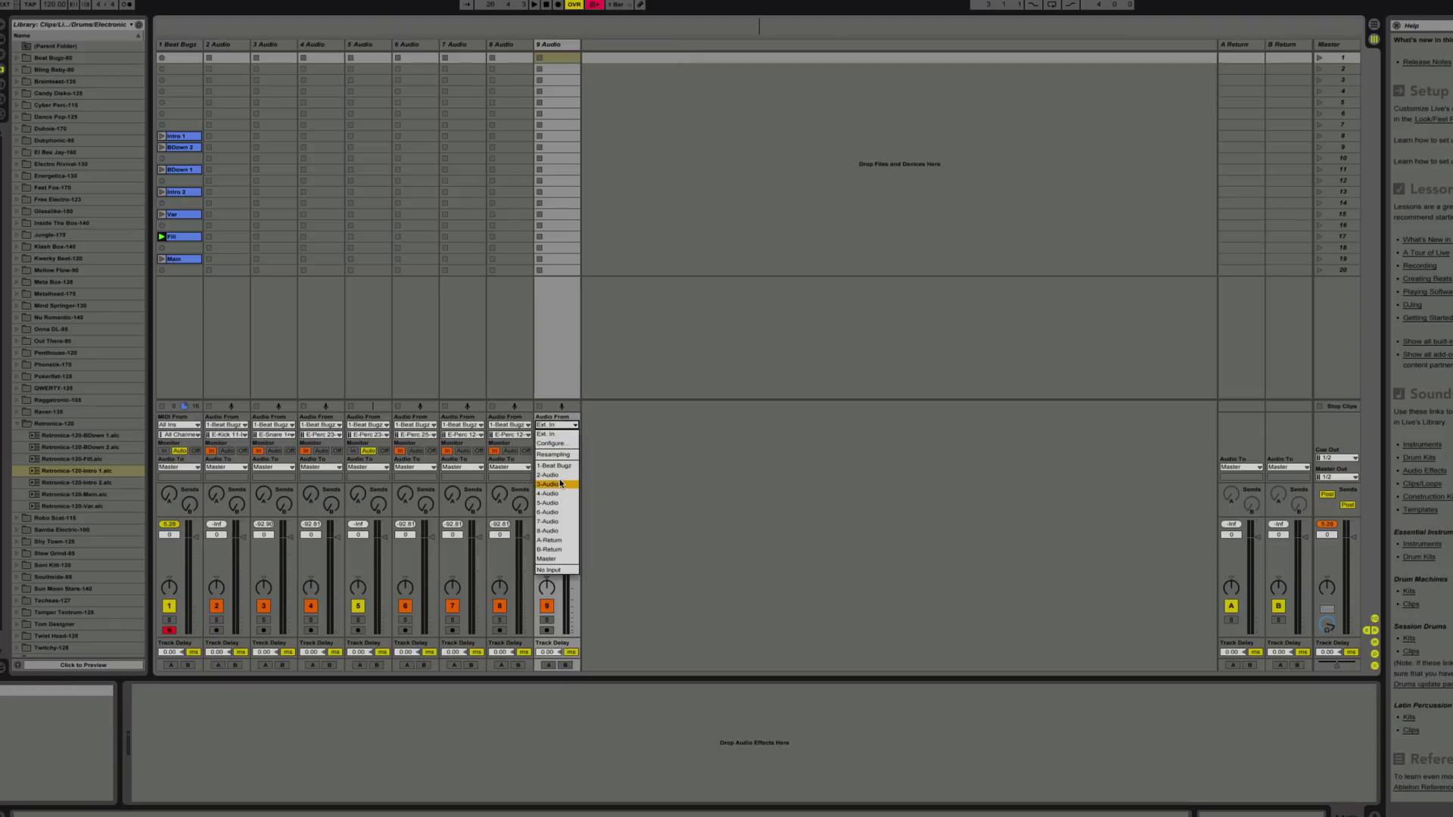
{"action": "left_click", "coordinate": [561, 466]}
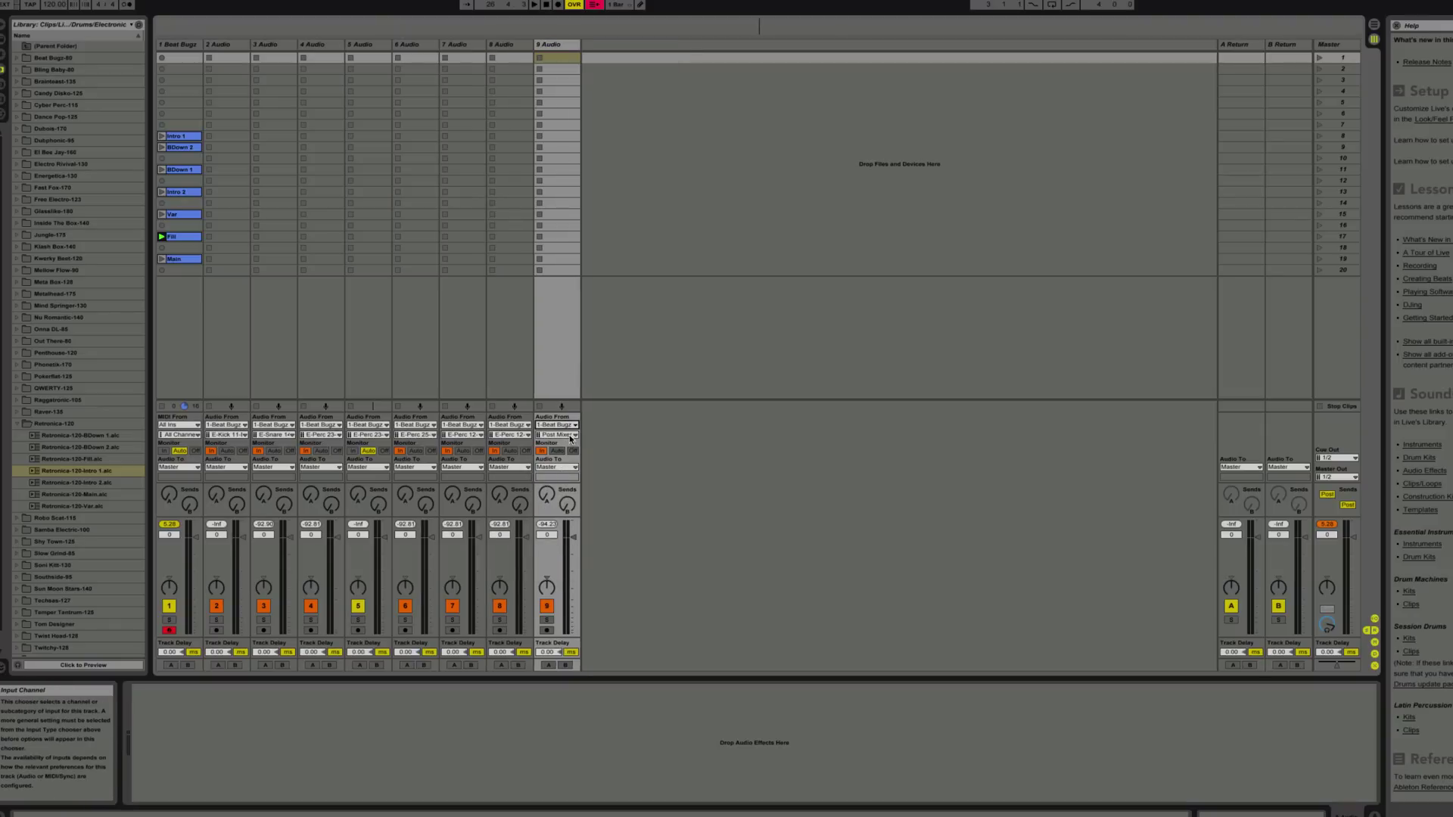
{"action": "left_click", "coordinate": [564, 435]}
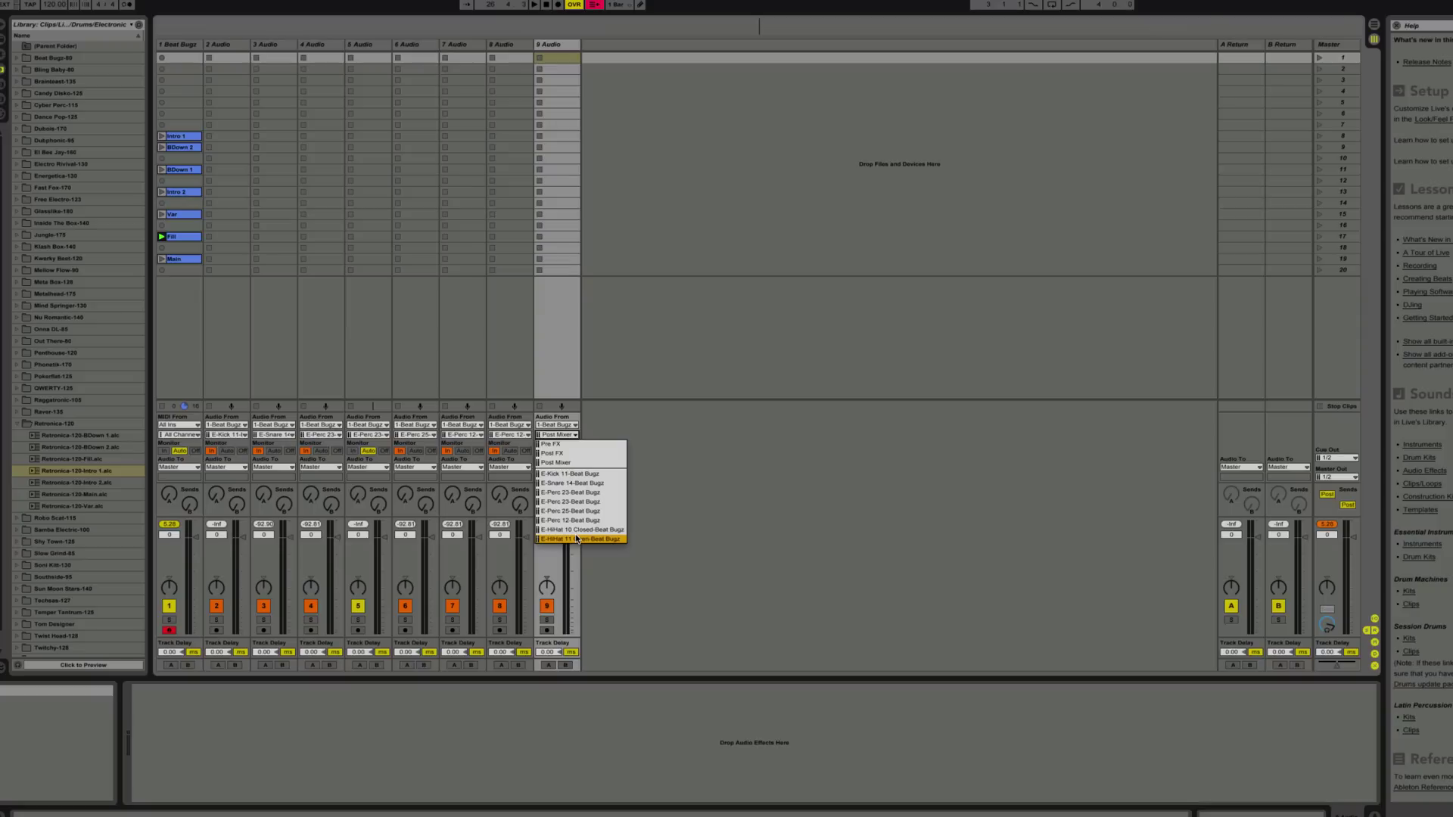
{"action": "left_click", "coordinate": [579, 529]}
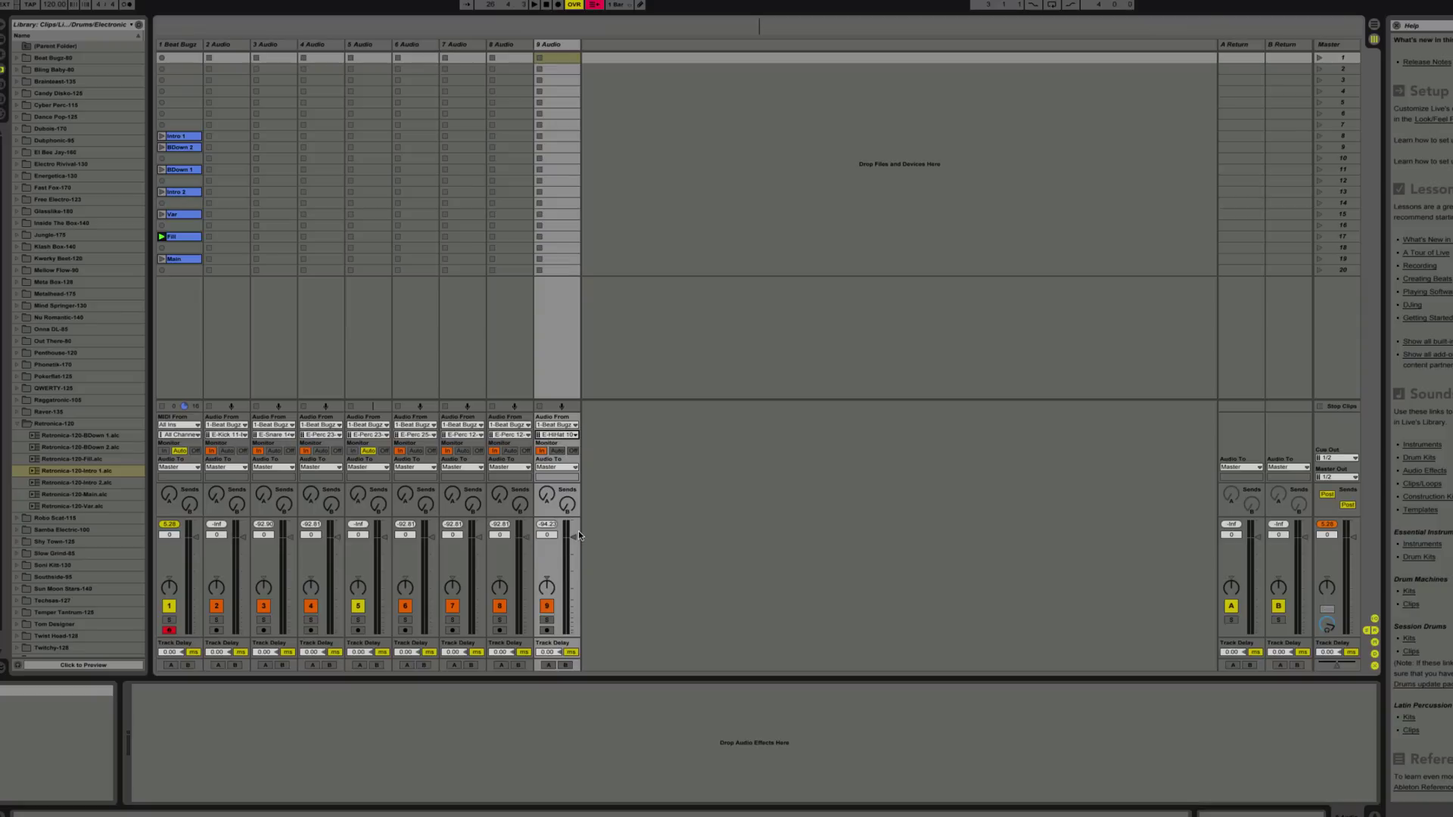
Check which Beat Bugz input channel is assigned on each of audio tracks 2 through 8
{"action": "left_click", "coordinate": [526, 436]}
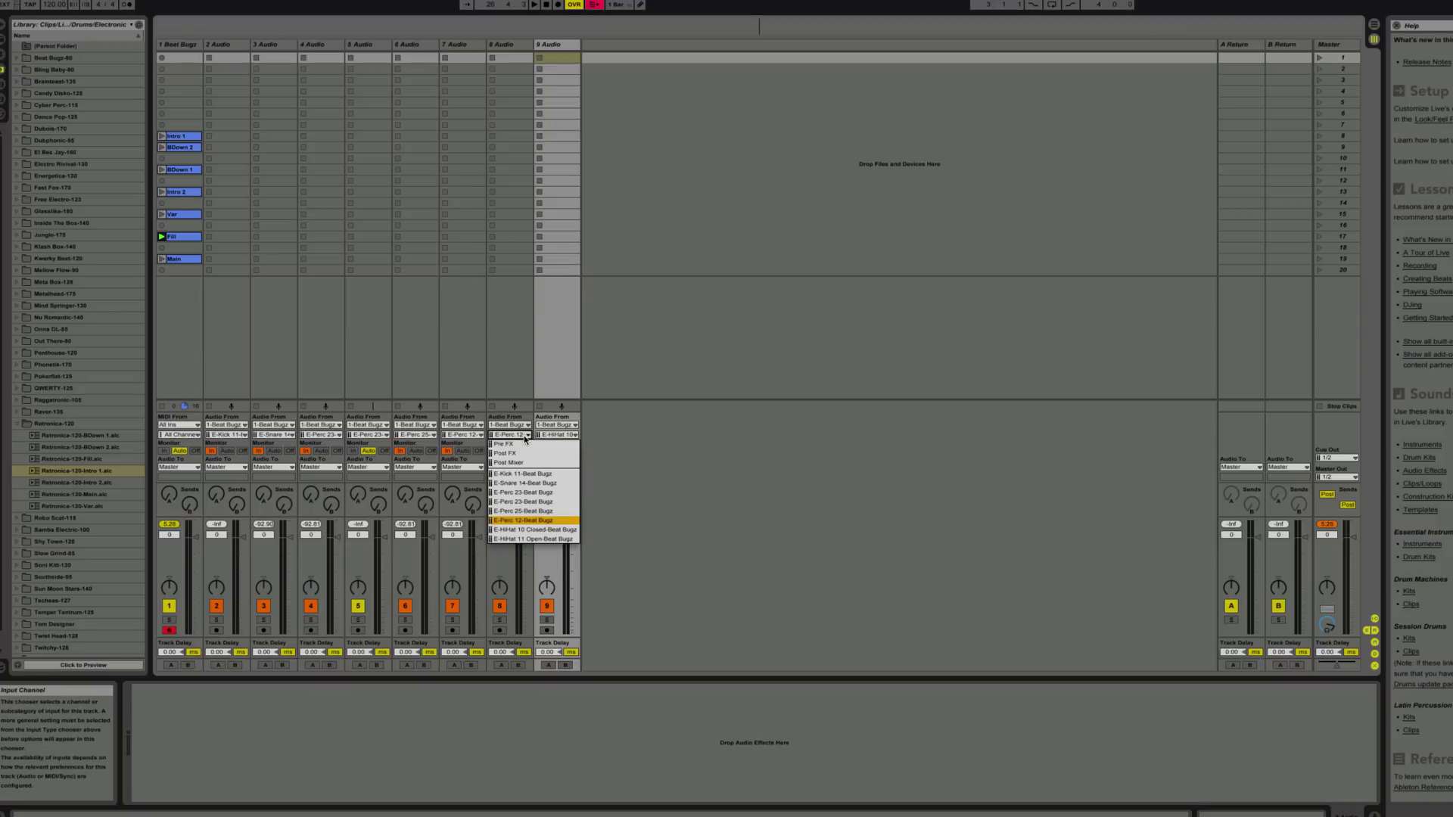
{"action": "left_click", "coordinate": [524, 437]}
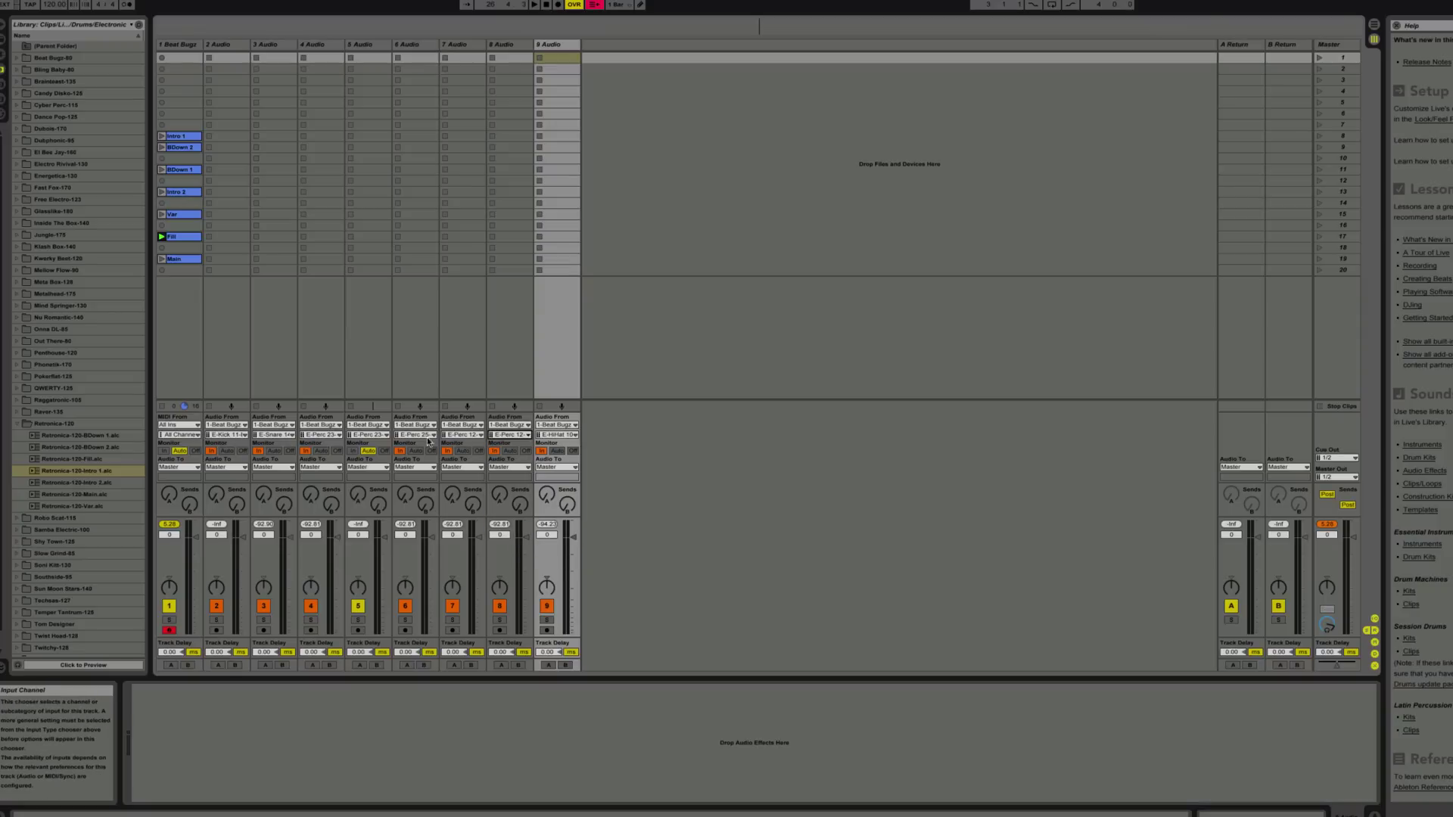
{"action": "left_click", "coordinate": [244, 437]}
{"action": "left_click", "coordinate": [243, 436]}
{"action": "left_click", "coordinate": [291, 437]}
{"action": "left_click", "coordinate": [290, 437]}
{"action": "left_click", "coordinate": [338, 437]}
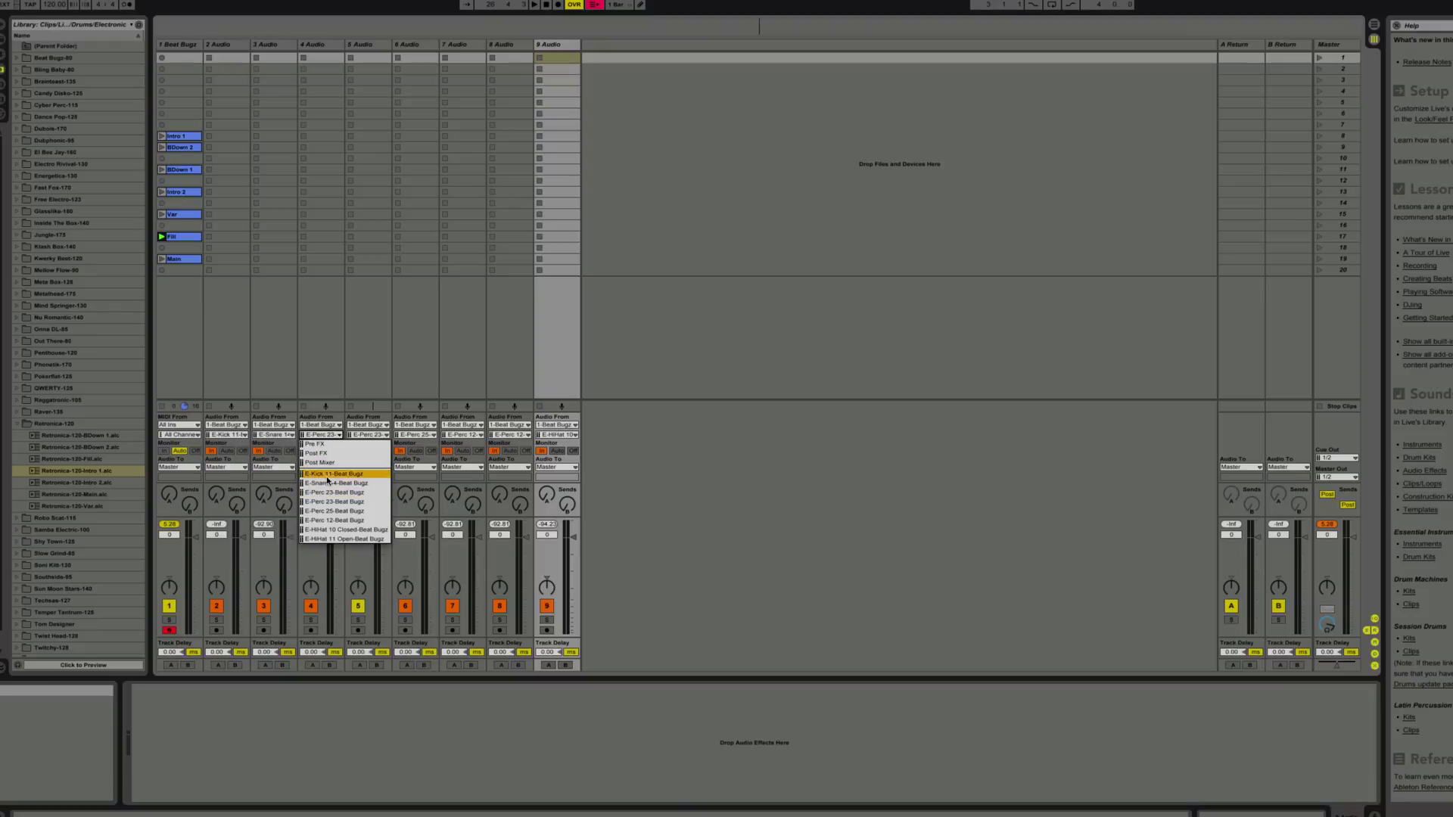
{"action": "left_click", "coordinate": [333, 437]}
{"action": "left_click", "coordinate": [363, 437]}
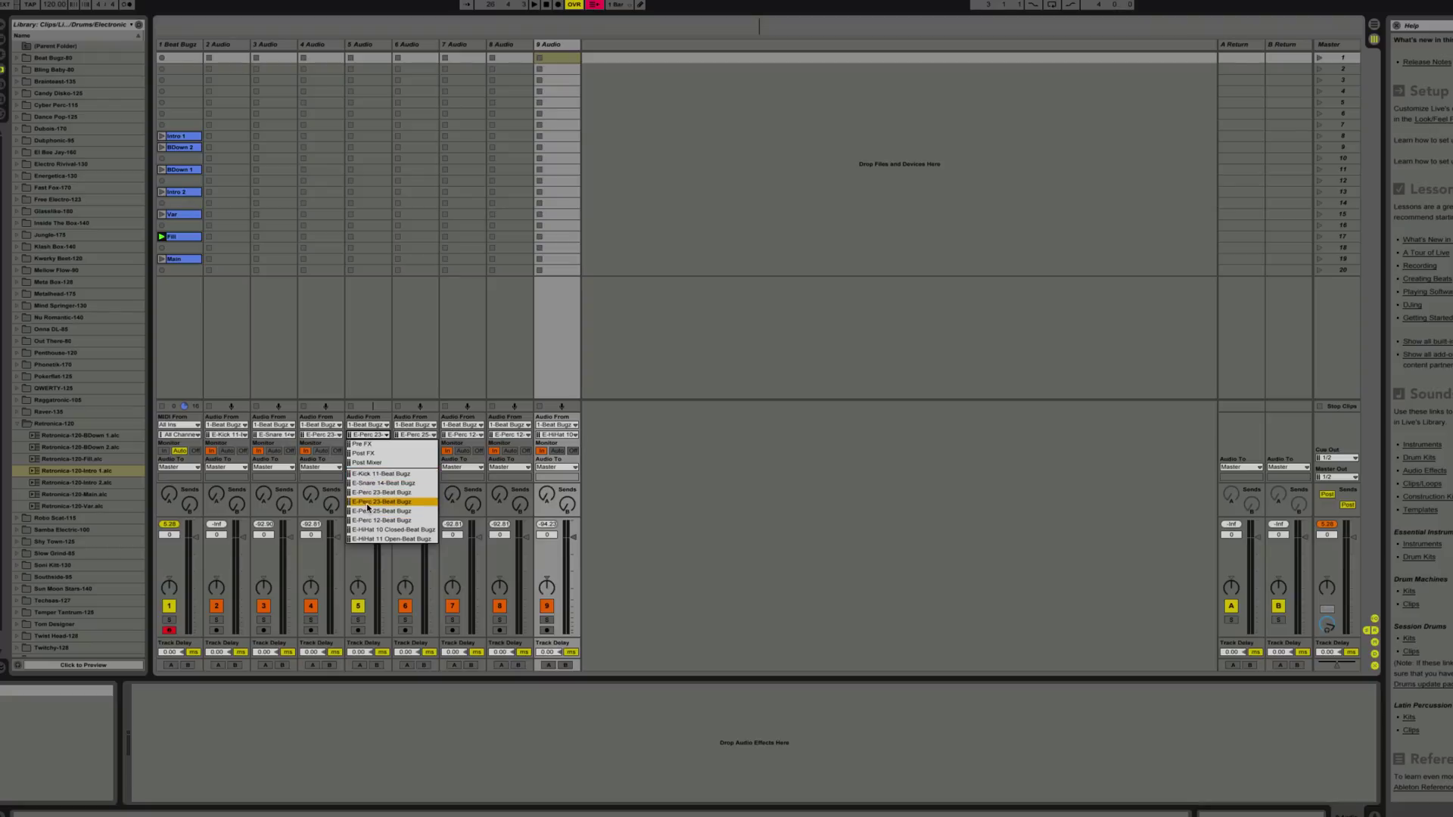
{"action": "left_click", "coordinate": [375, 436]}
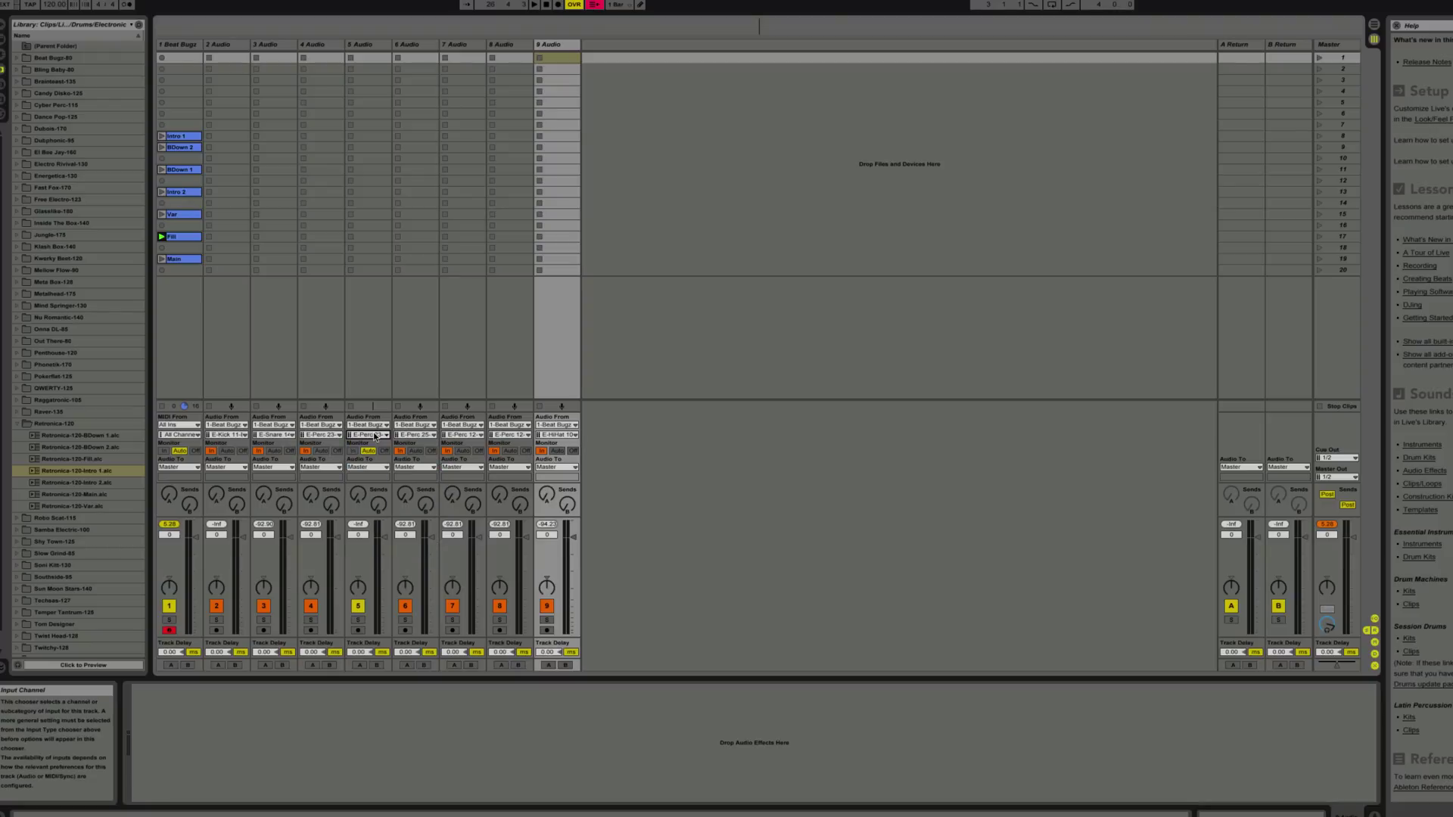
{"action": "left_click", "coordinate": [375, 437]}
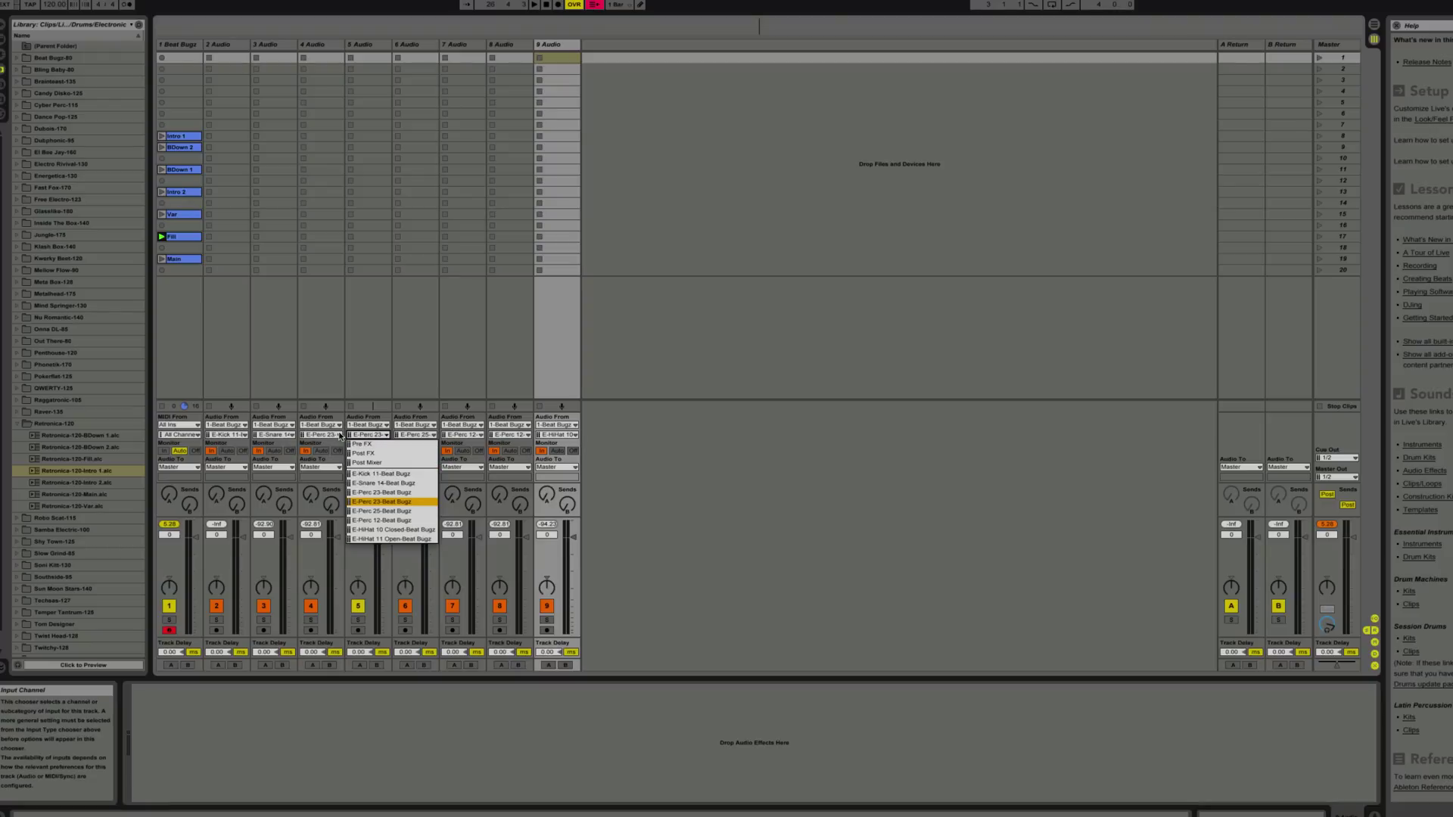
{"action": "left_click", "coordinate": [340, 437]}
{"action": "left_click", "coordinate": [340, 437]}
{"action": "left_click", "coordinate": [340, 437]}
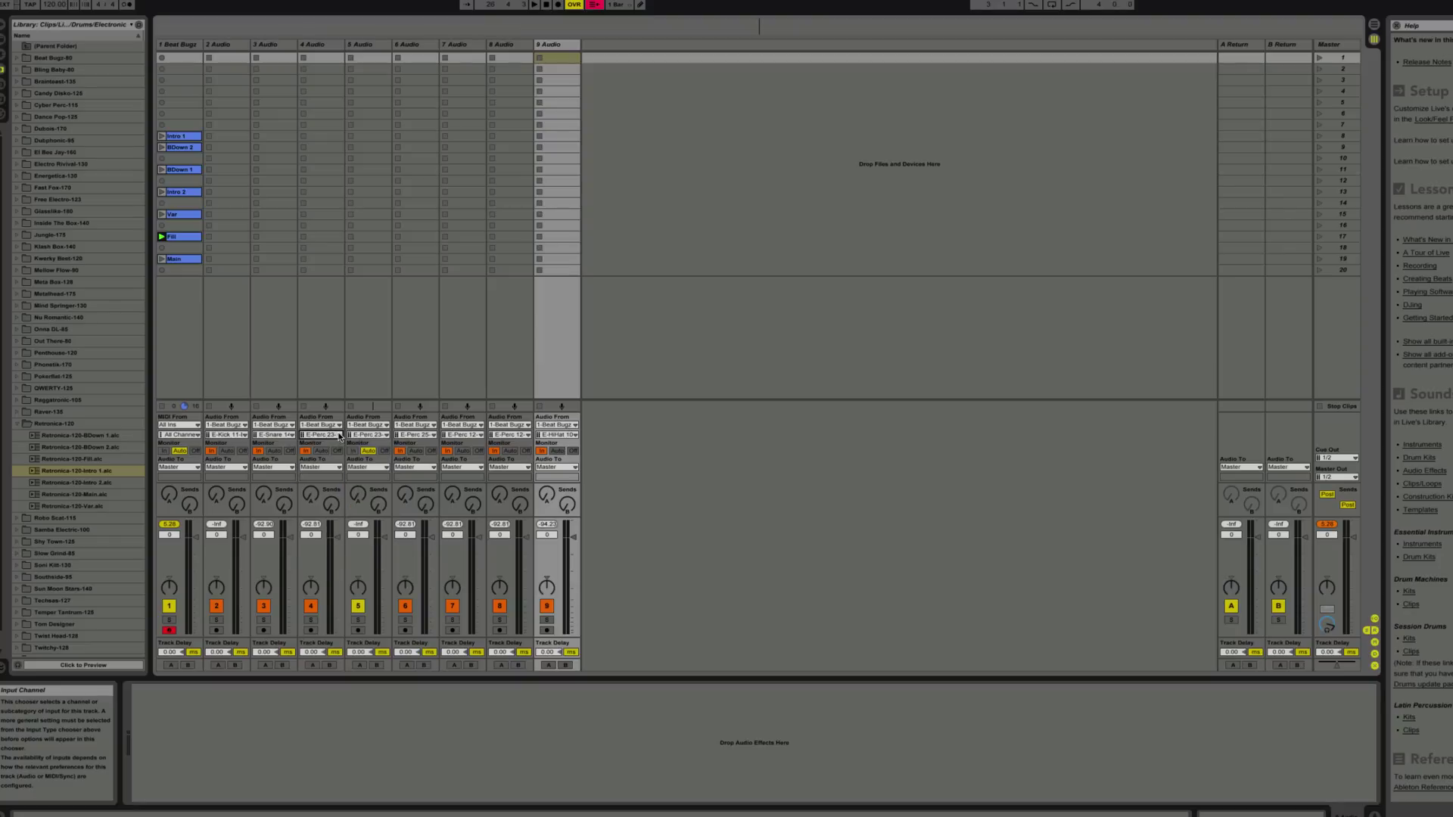
{"action": "left_click", "coordinate": [402, 437]}
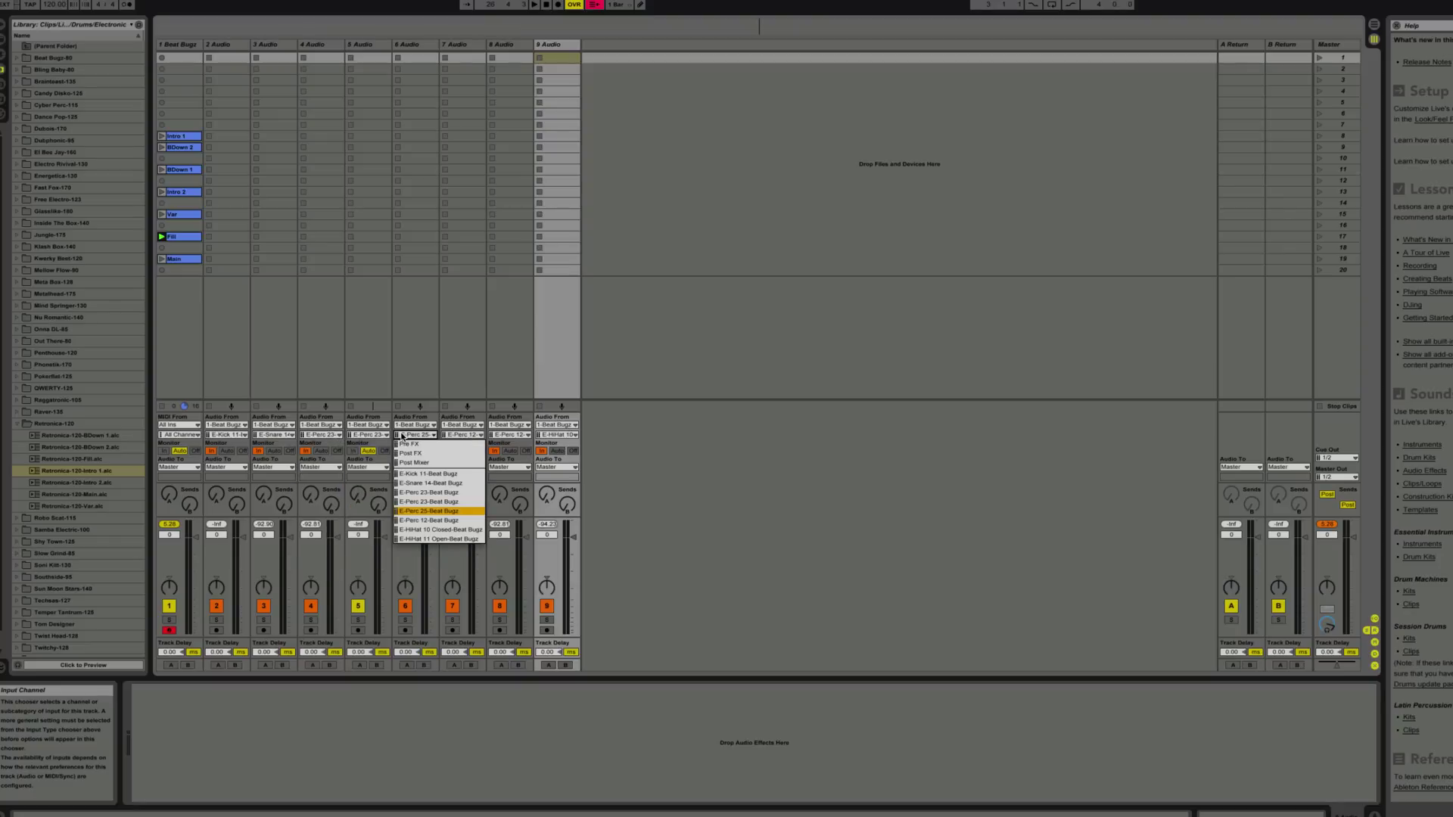
{"action": "left_click", "coordinate": [435, 437]}
{"action": "left_click", "coordinate": [451, 436]}
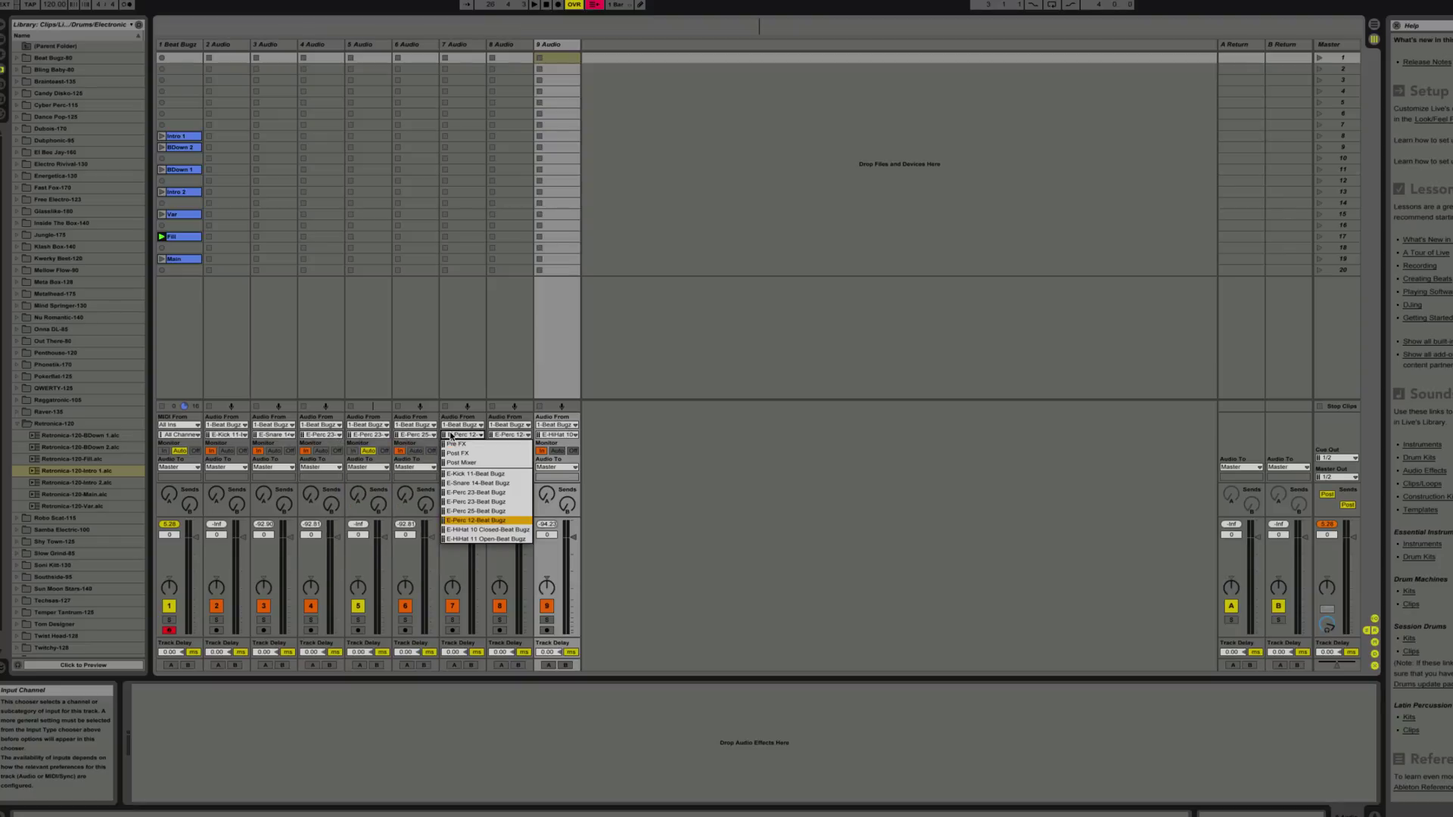
{"action": "left_click", "coordinate": [452, 436]}
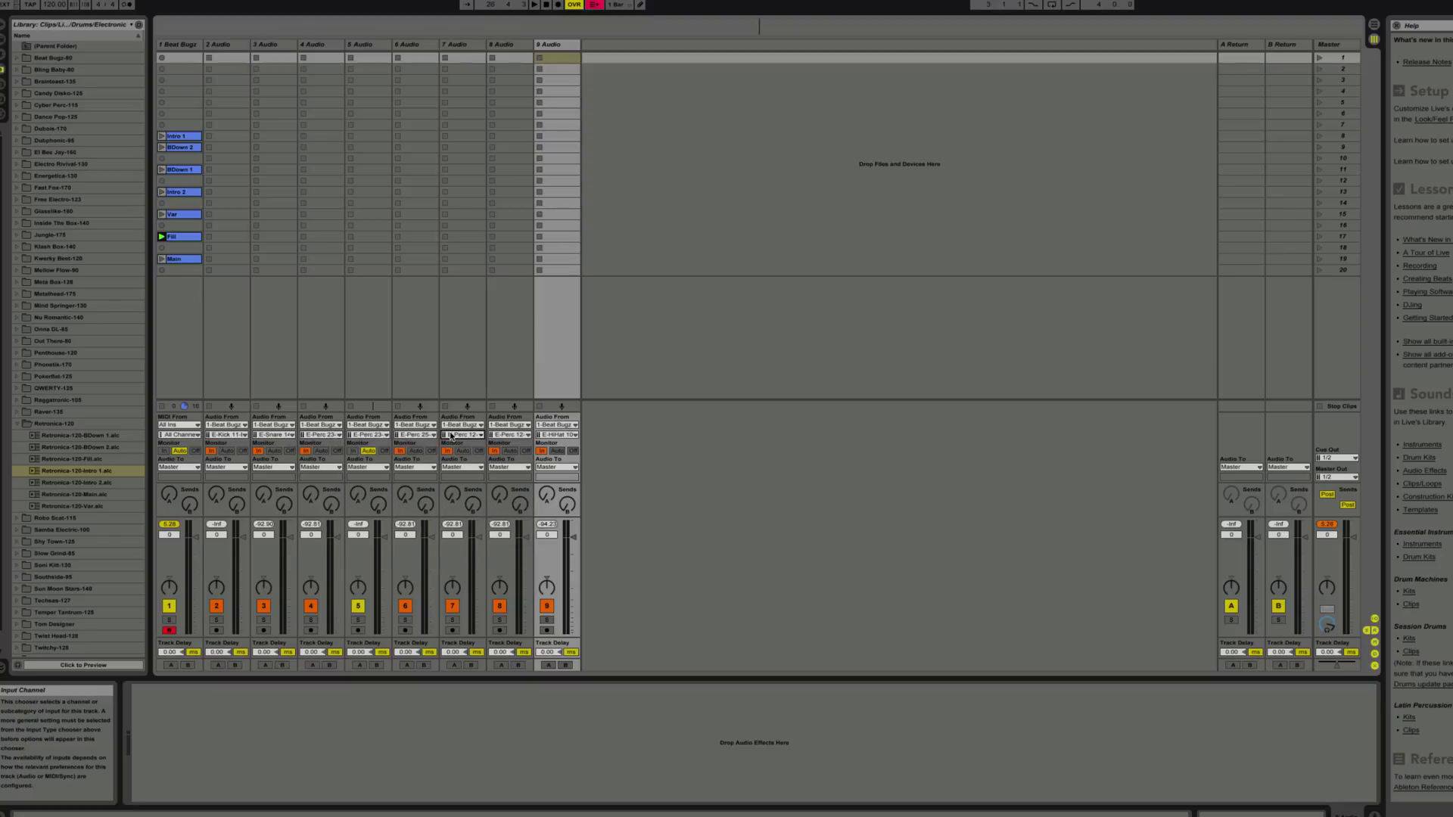
Change the input channel to E-HiHat 10 Closed-Beat Bugz on audio track 8 and E-HiHat 11 Open-Beat Bugz on track 9
{"action": "left_click", "coordinate": [494, 436]}
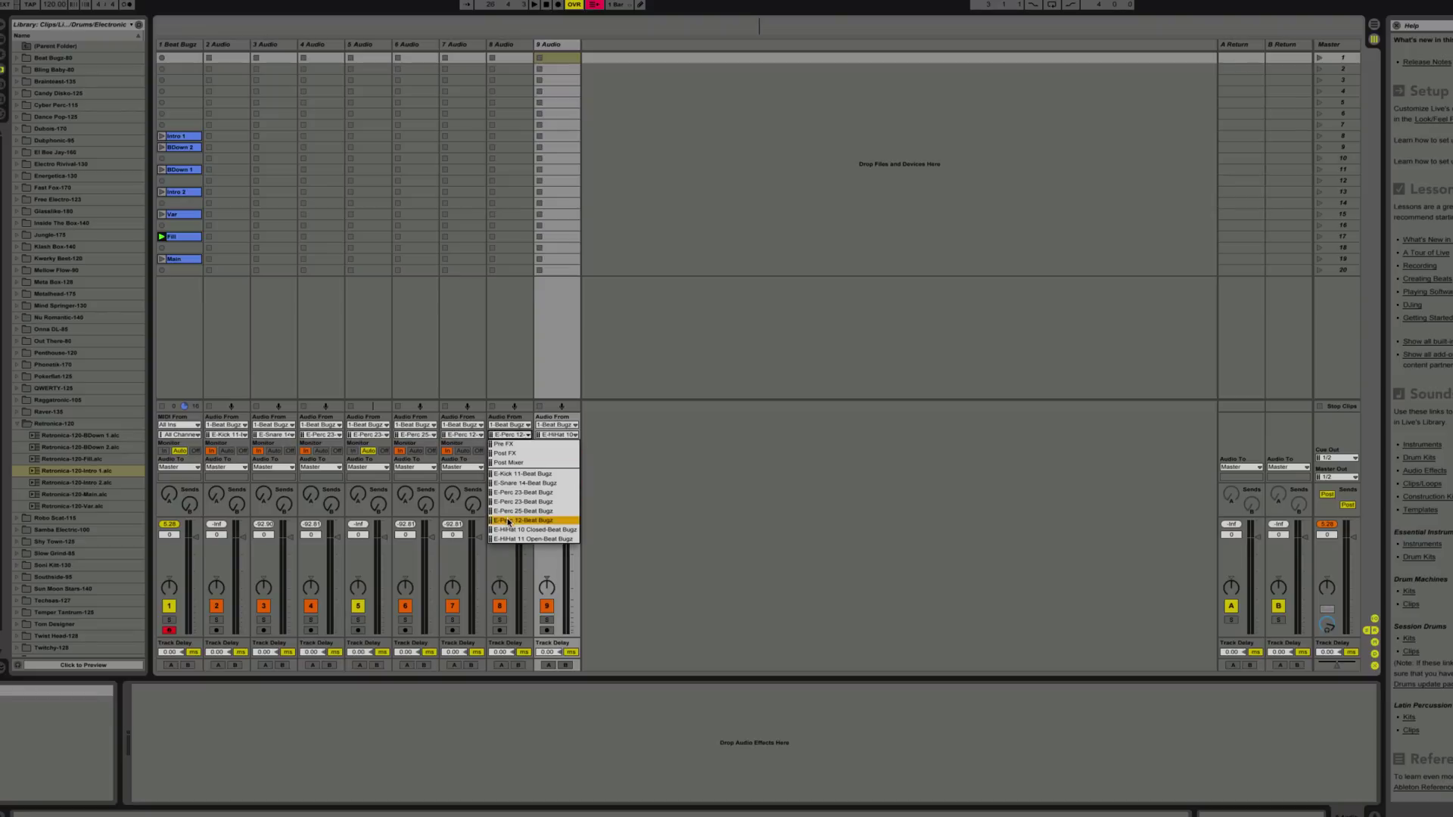
{"action": "left_click", "coordinate": [533, 530]}
{"action": "left_click", "coordinate": [559, 436]}
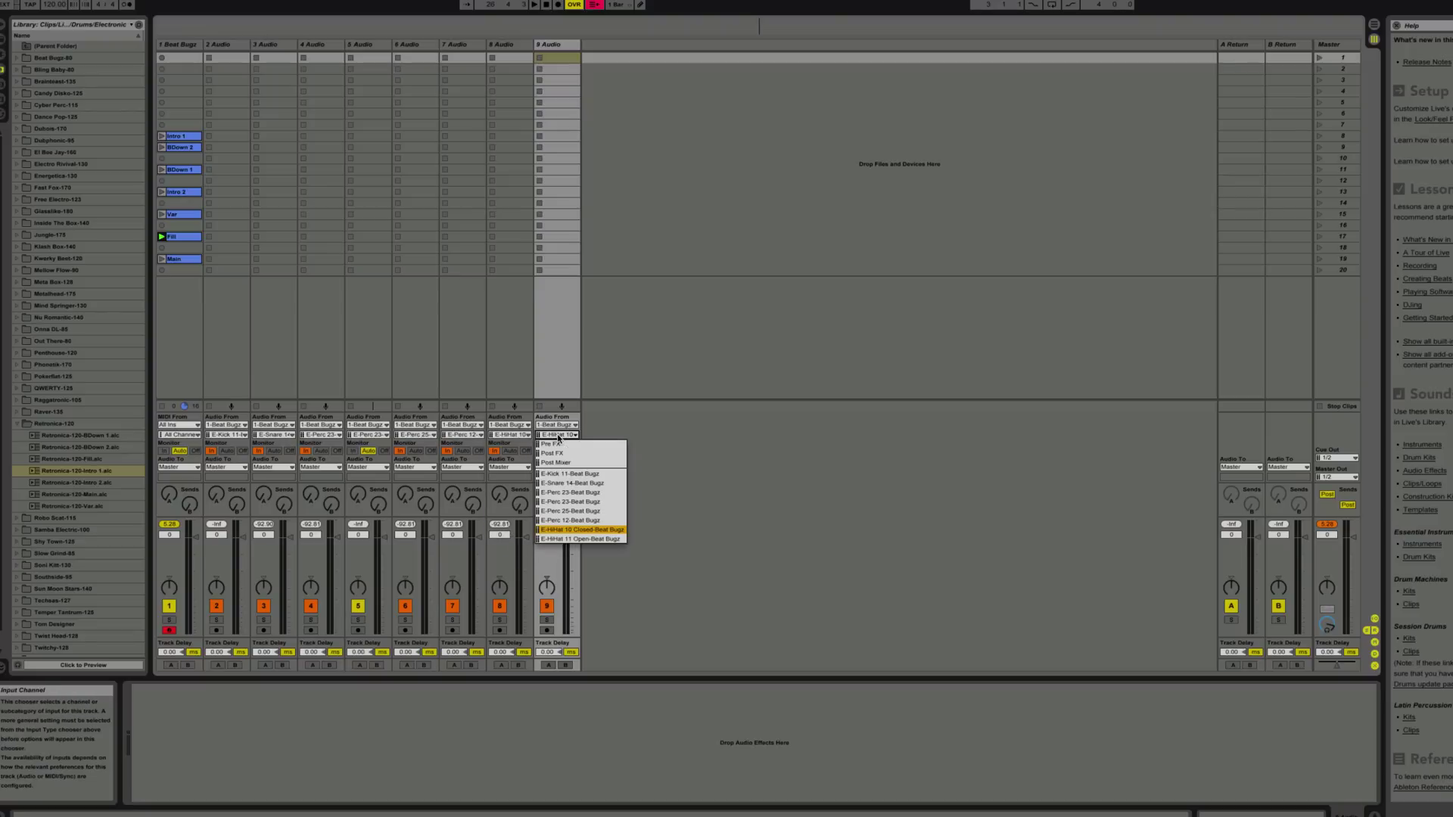
{"action": "left_click", "coordinate": [558, 539]}
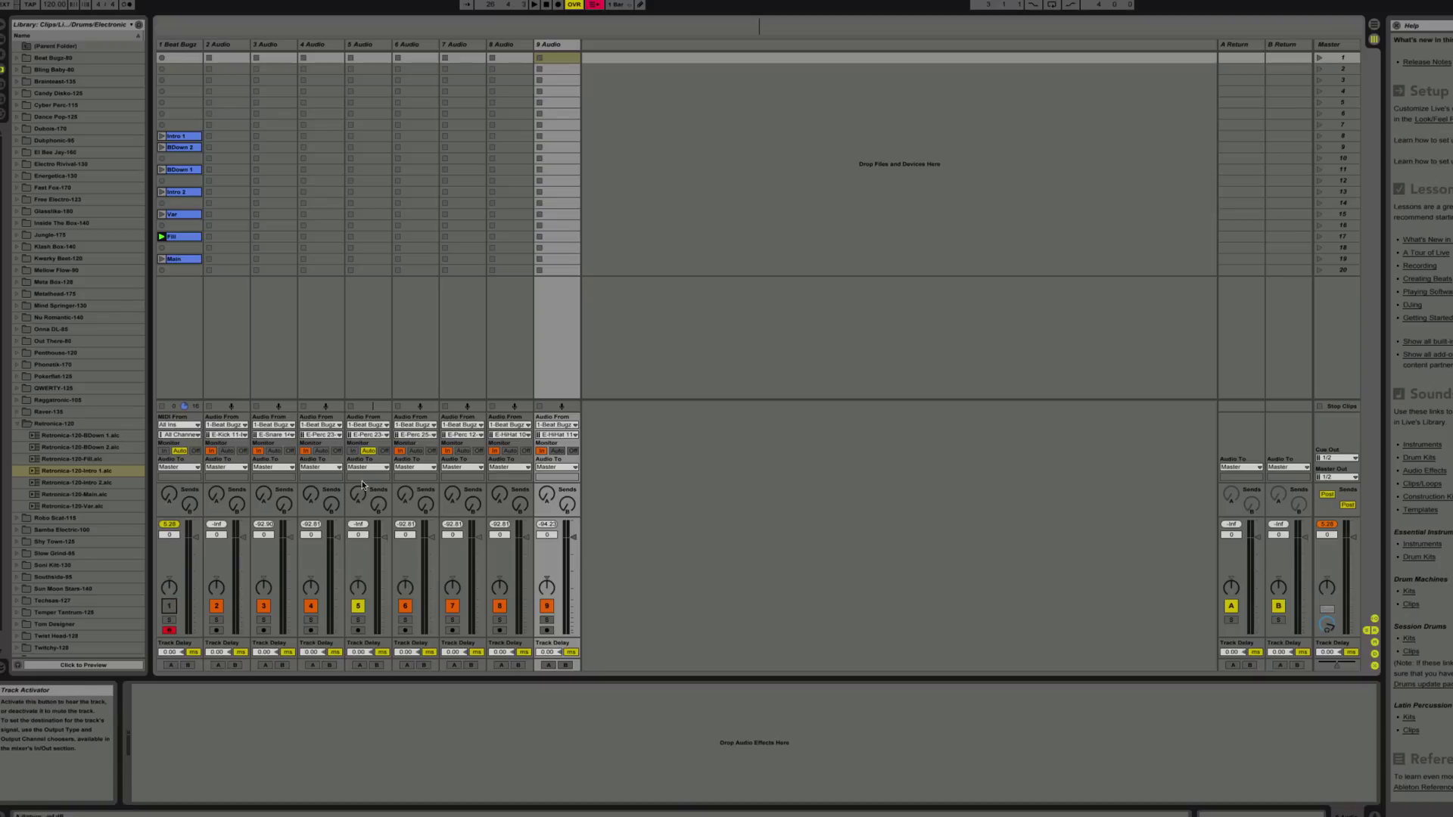
Set input monitoring to In on audio track 5 and launch the Intro 1 clip on the Beat Bugz track
{"action": "left_click", "coordinate": [352, 451]}
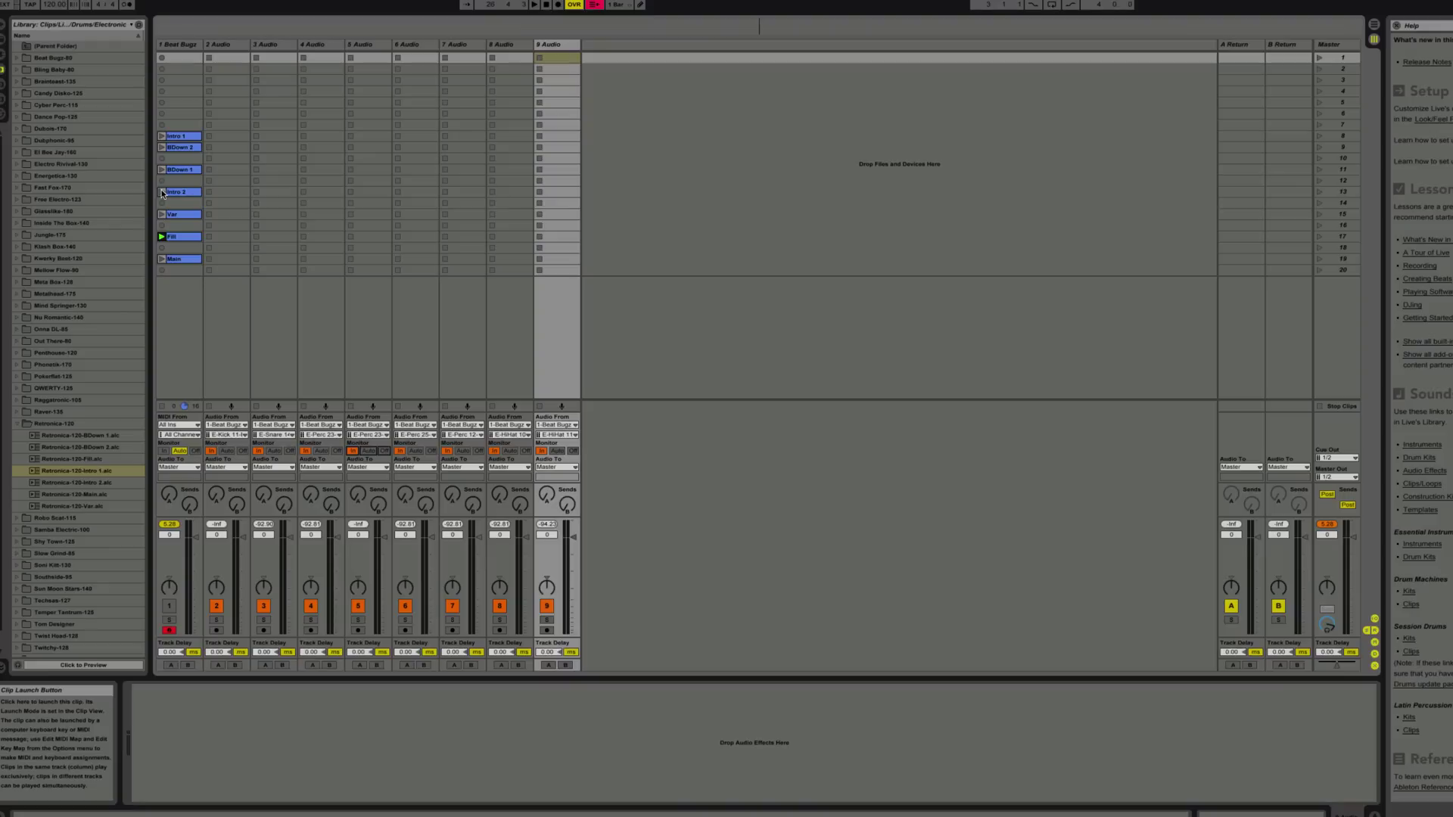
{"action": "left_click", "coordinate": [162, 137]}
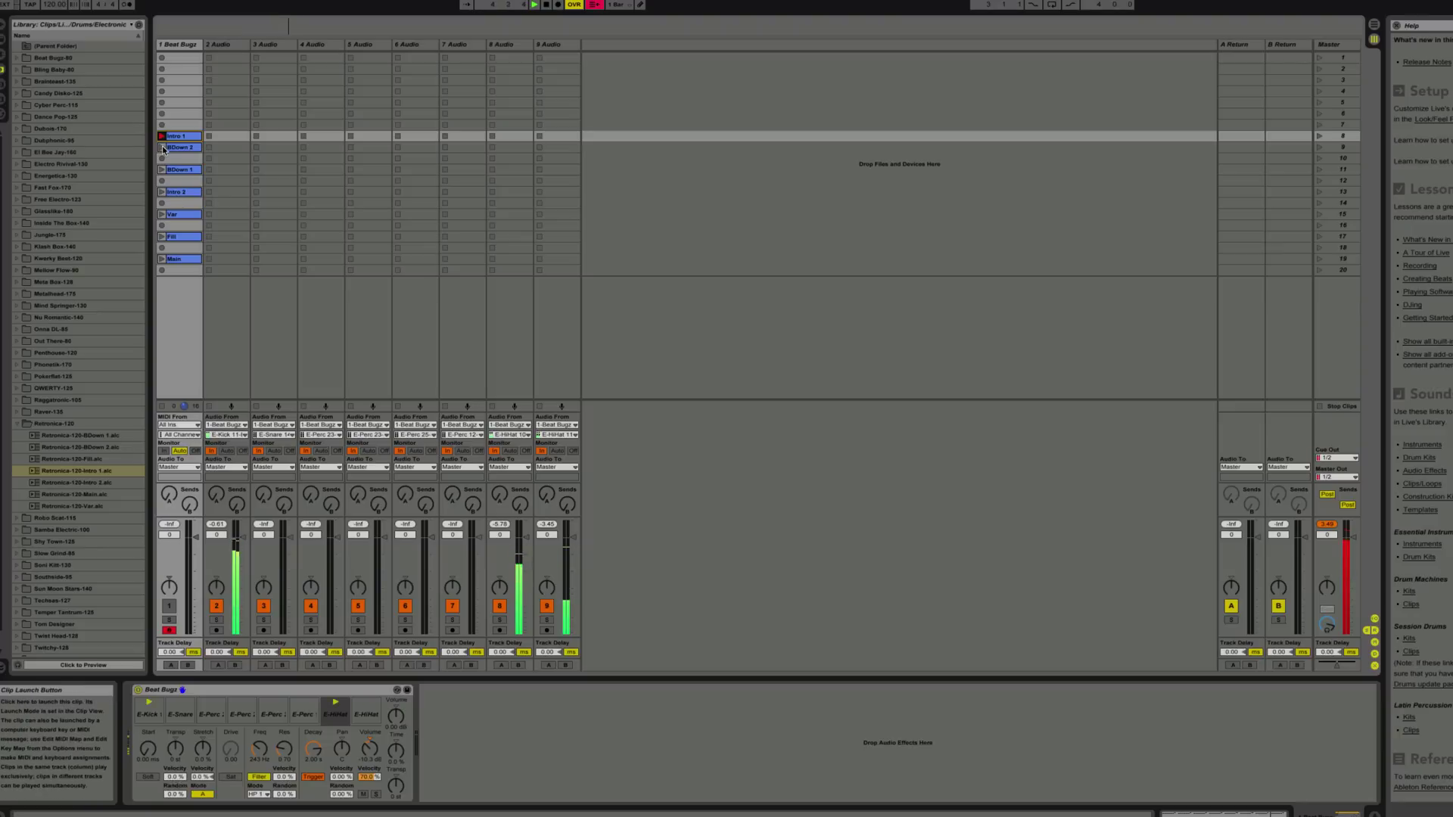
Launch the BDown 2 clip on the Beat Bugz track and add a Filter Delay to audio track 3
{"action": "left_click", "coordinate": [163, 147]}
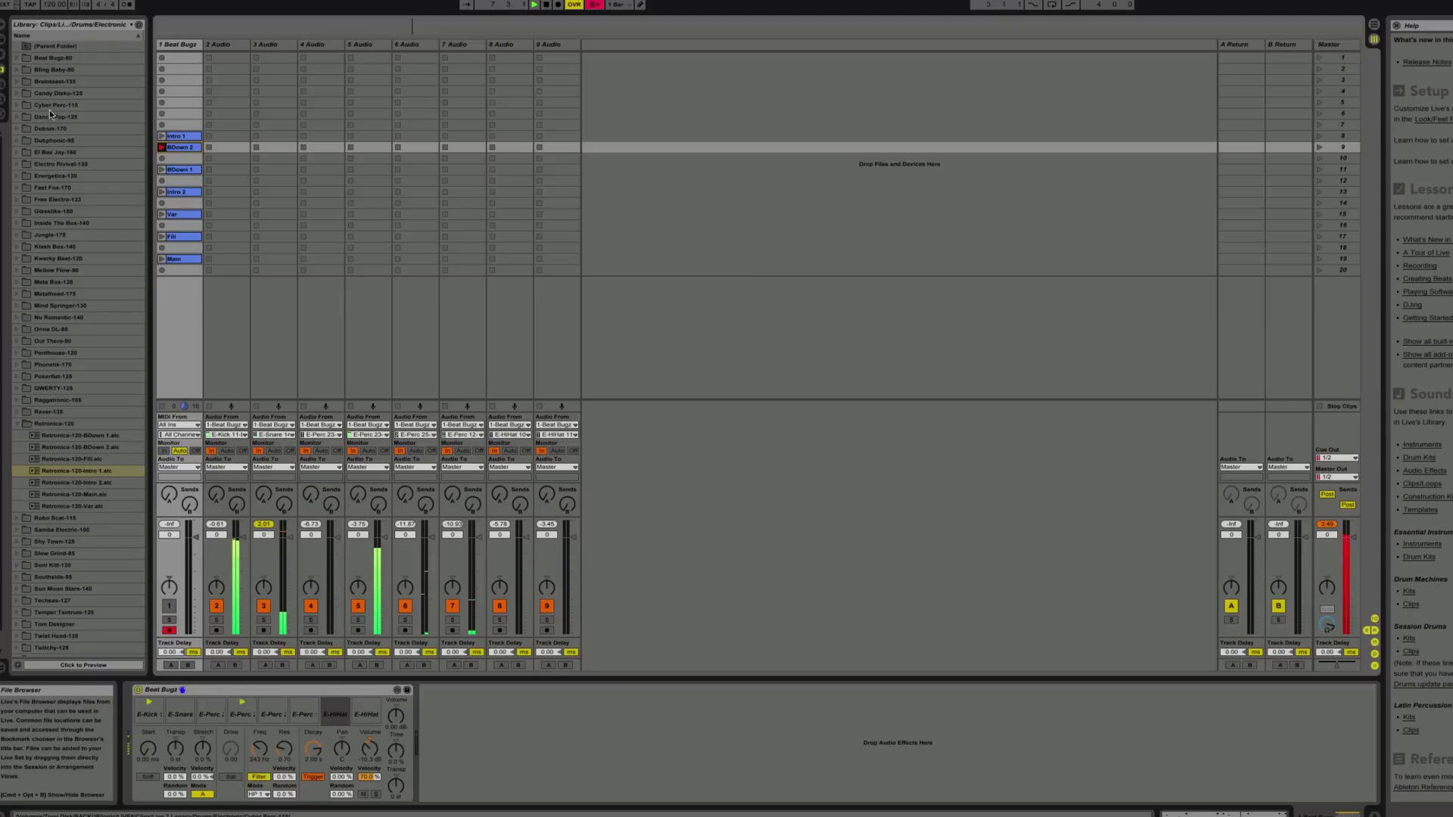
{"action": "left_click", "coordinate": [3, 41]}
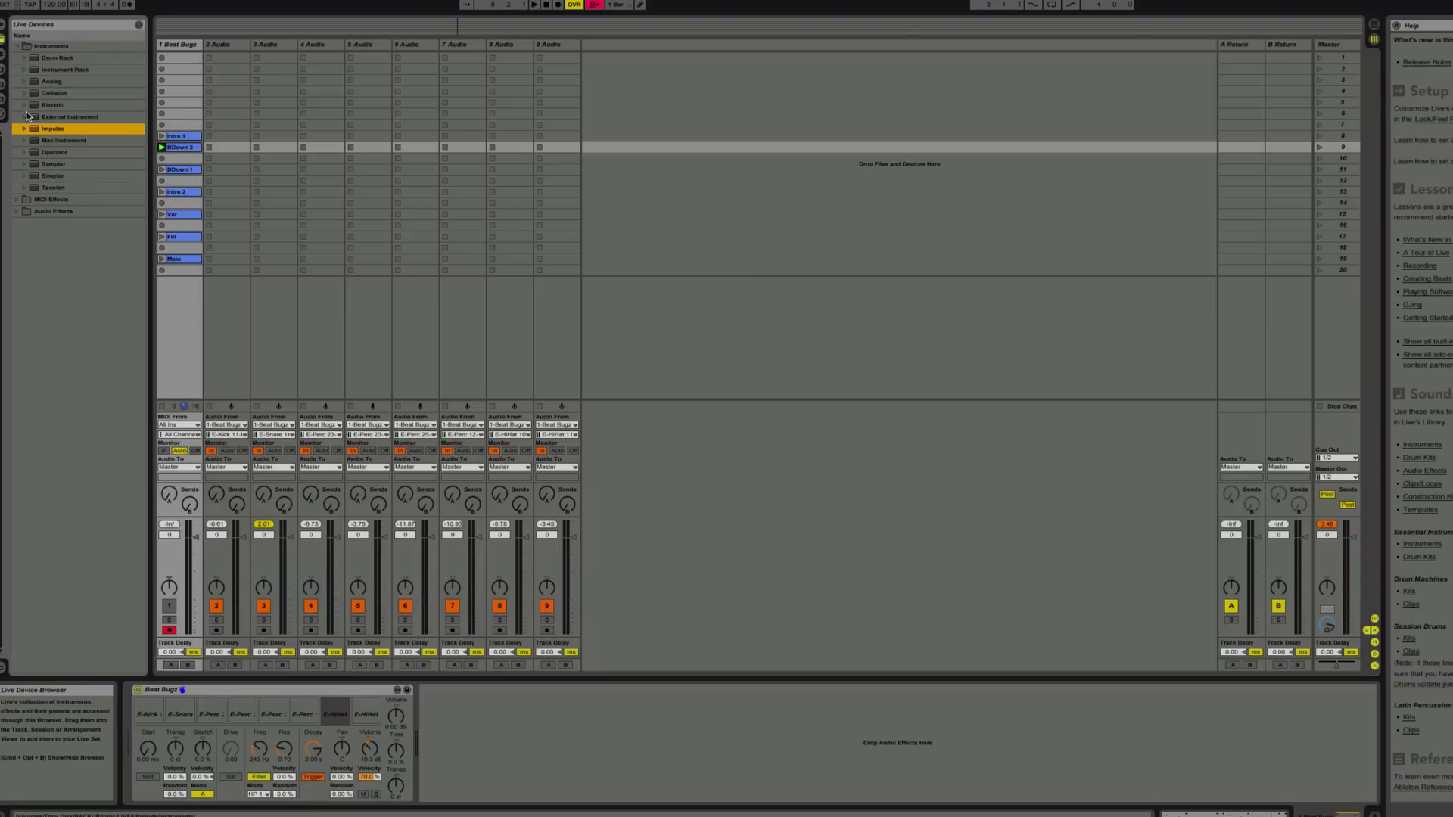
{"action": "left_click", "coordinate": [18, 213]}
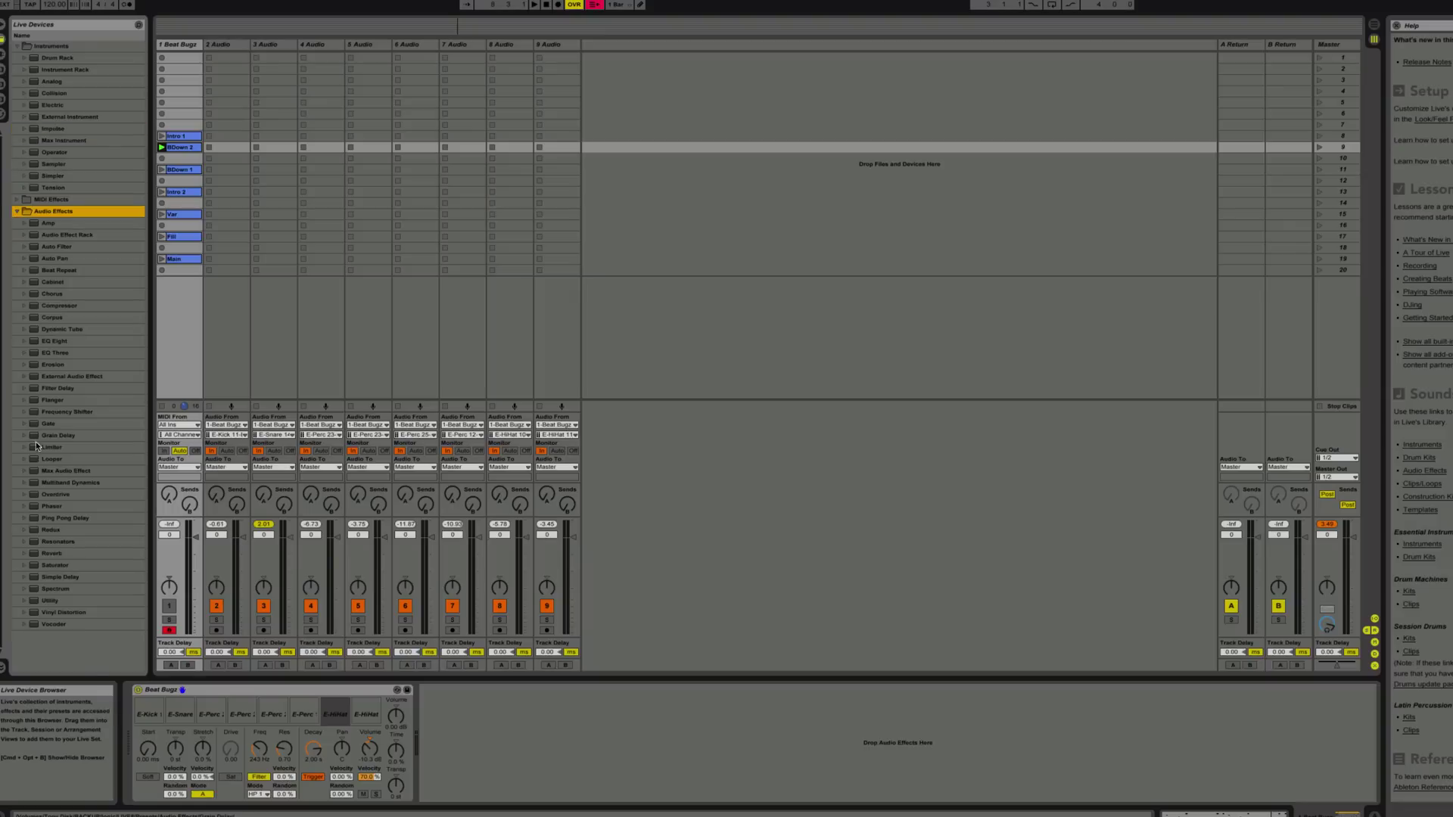
{"action": "left_click", "coordinate": [33, 391]}
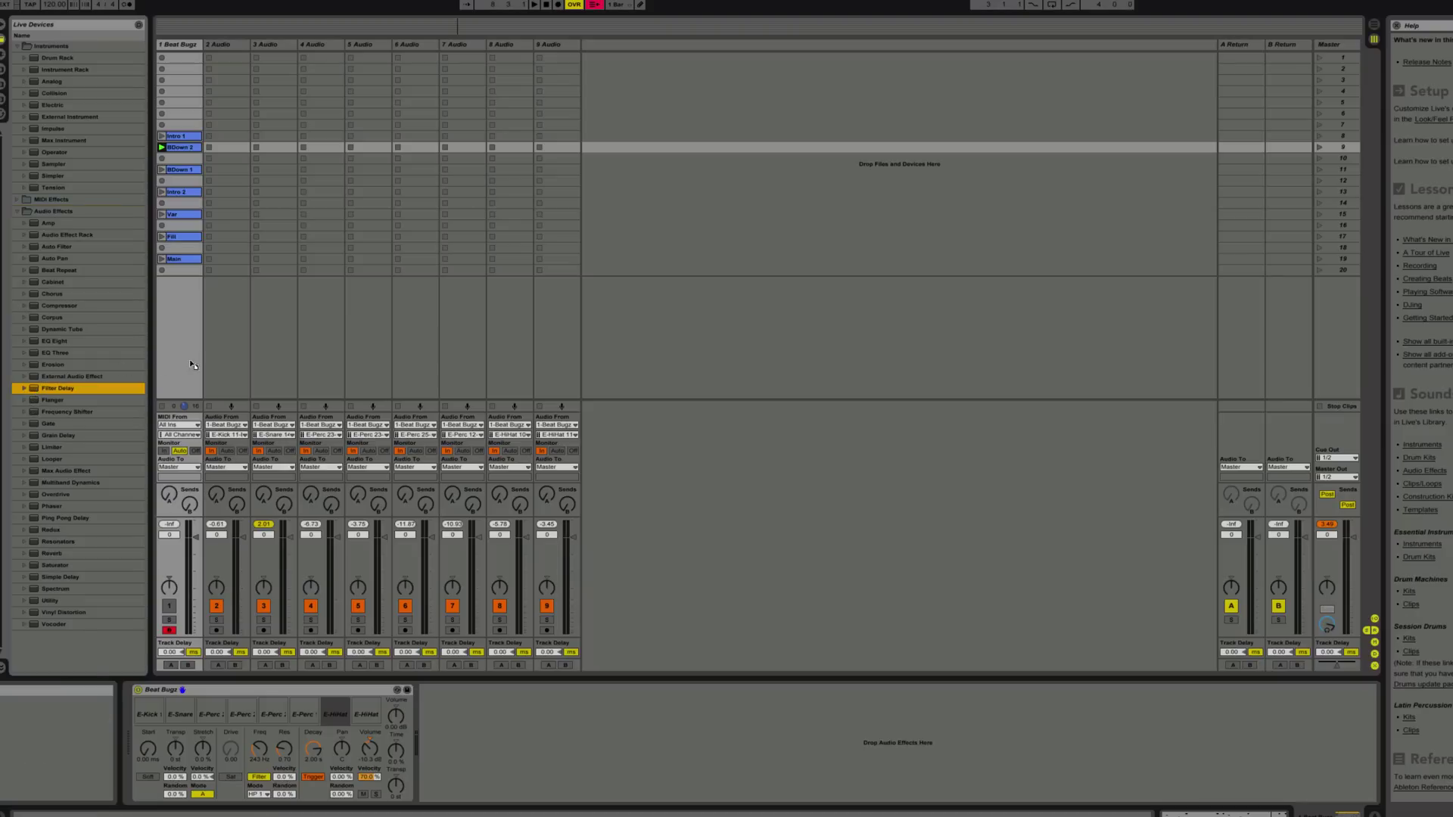
{"action": "left_click_drag", "start_coordinate": [273, 362], "coordinate": [272, 361]}
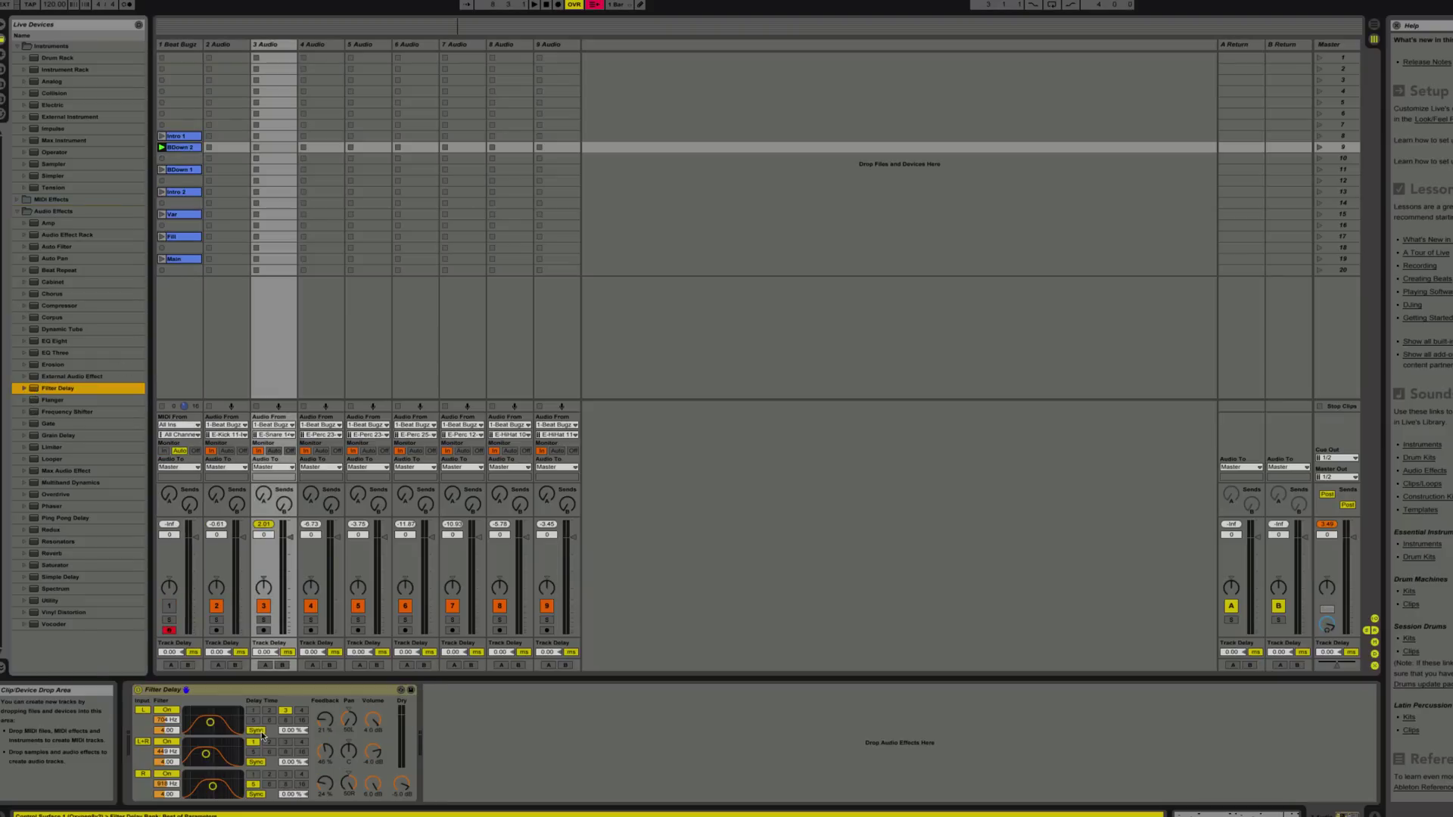
Set the Filter Delay's delay times to 2 for L and 3 for L+R, reshape its bandpass filters, and raise the feedback
{"action": "left_click", "coordinate": [284, 721]}
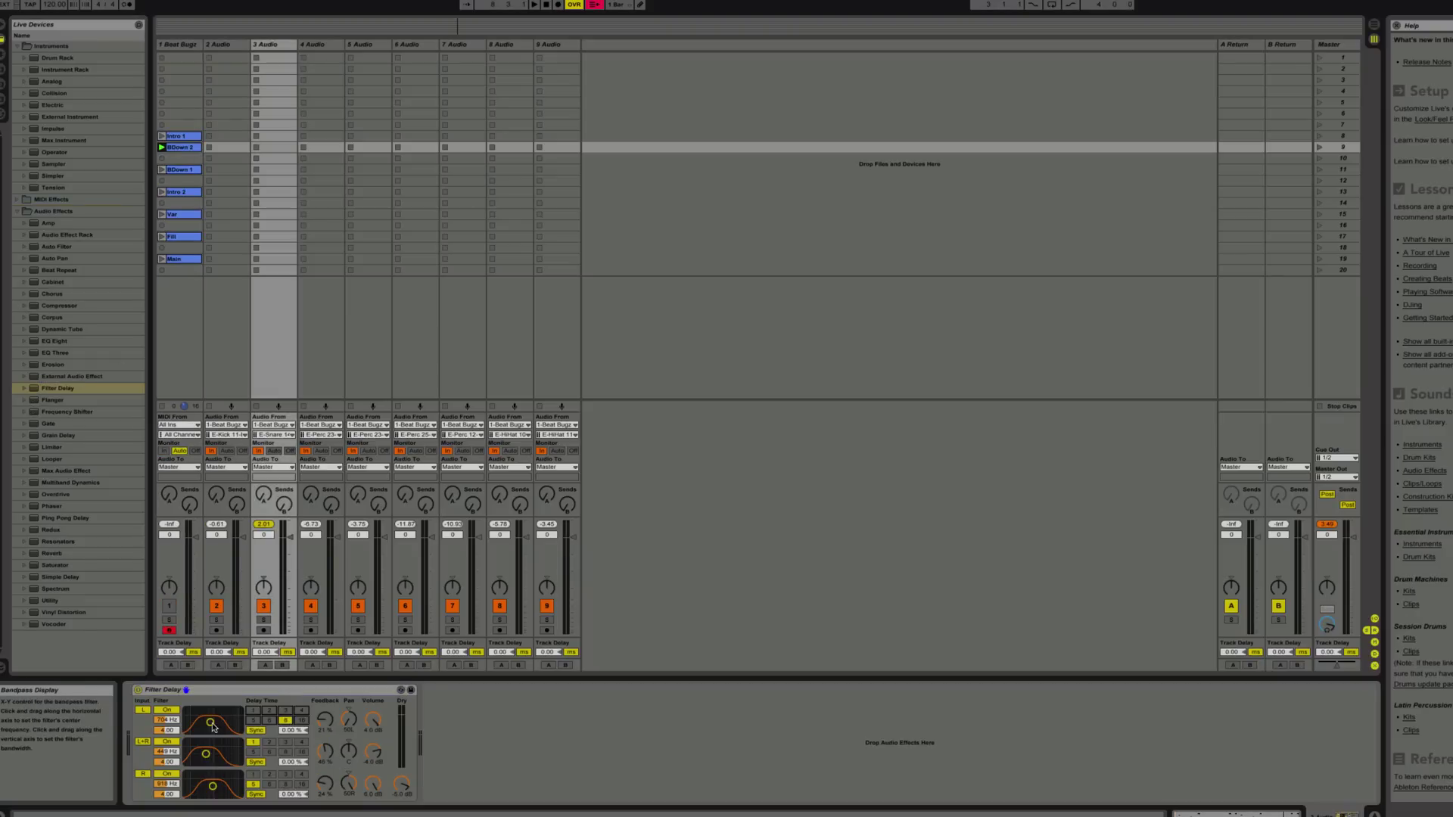
{"action": "left_click_drag", "start_coordinate": [211, 723], "coordinate": [223, 720]}
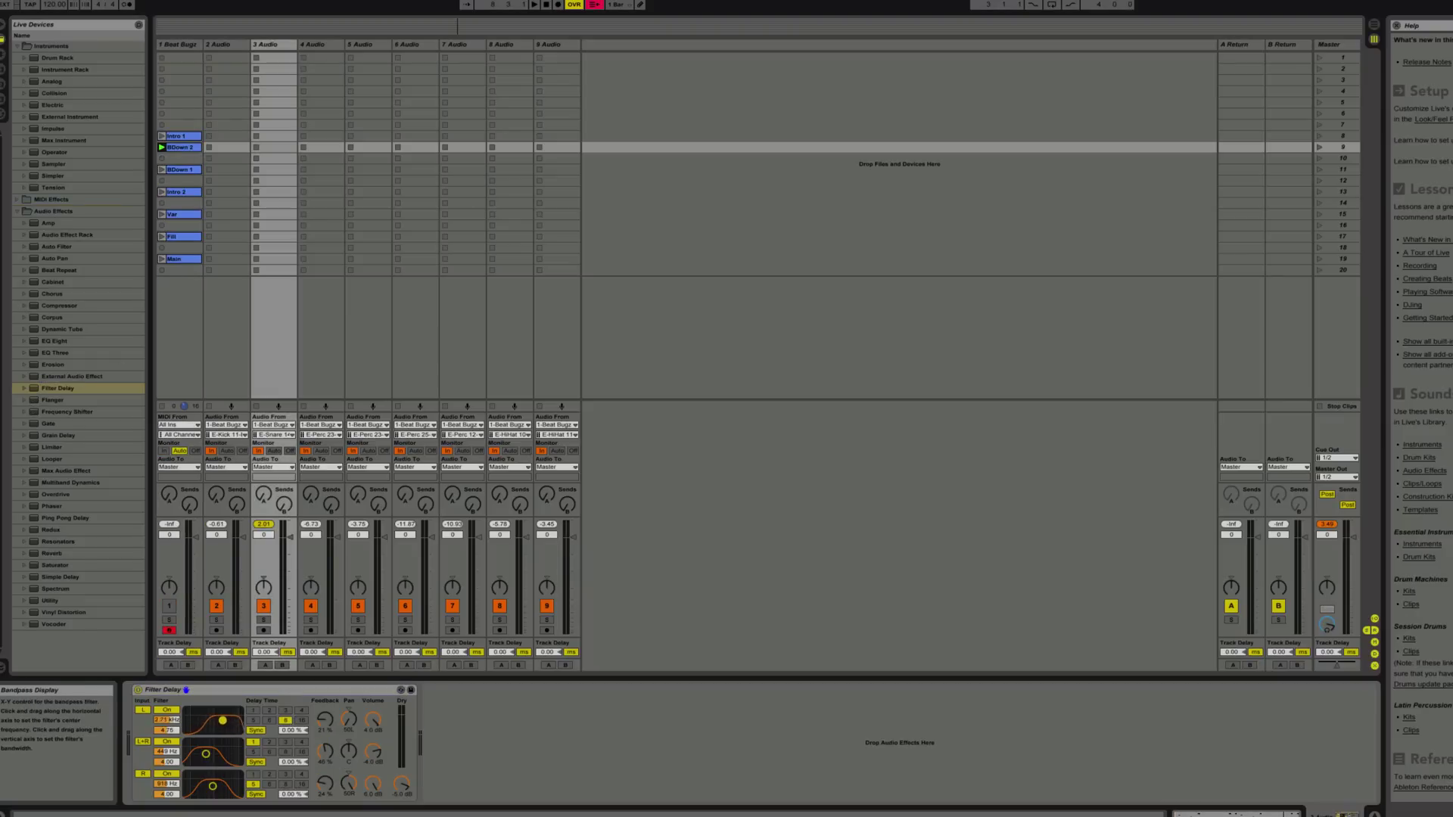
{"action": "left_click", "coordinate": [269, 711]}
{"action": "left_click_drag", "start_coordinate": [205, 754], "coordinate": [208, 755]}
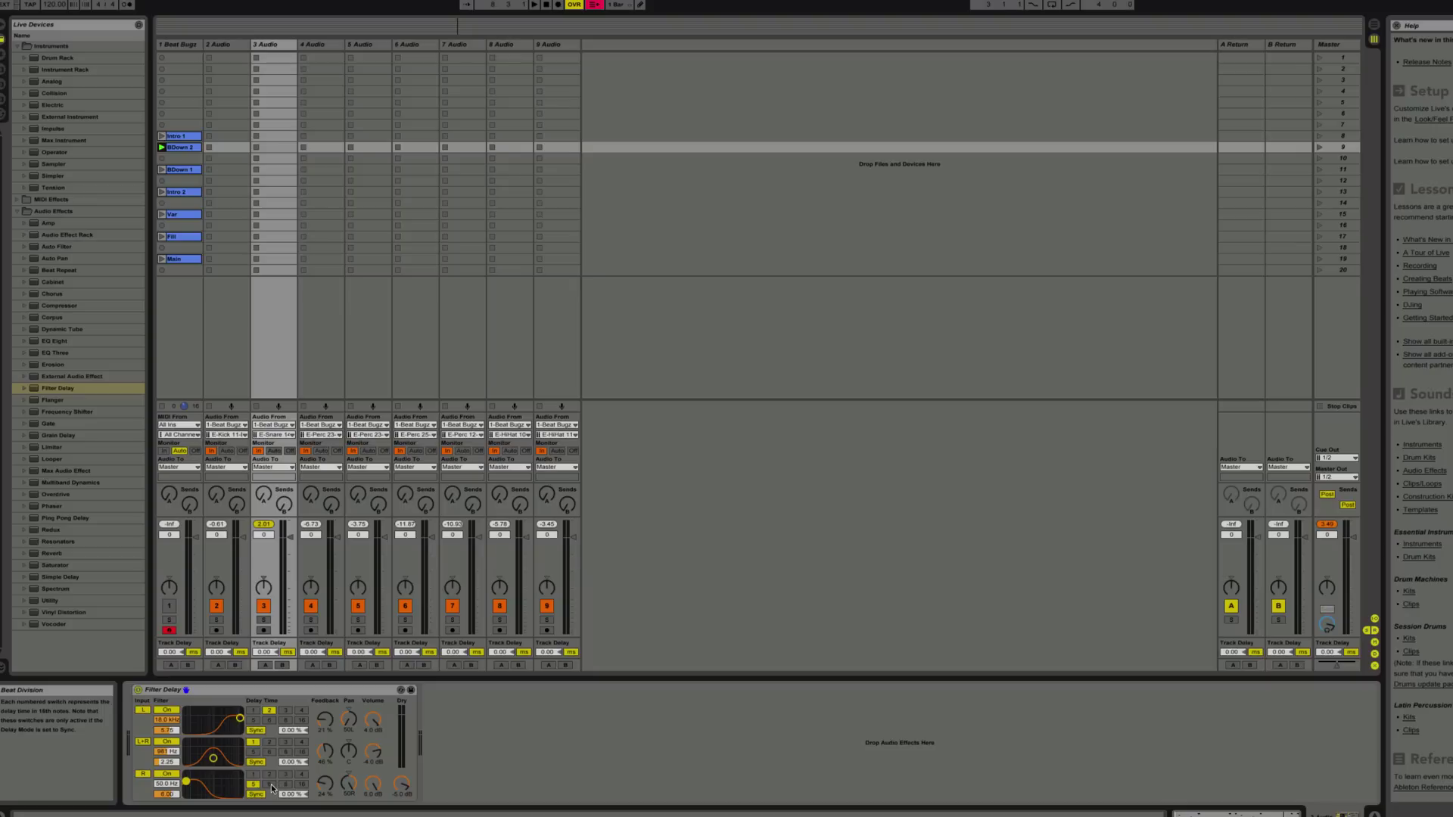
{"action": "left_click", "coordinate": [286, 743]}
{"action": "left_click_drag", "start_coordinate": [325, 721], "coordinate": [325, 700]}
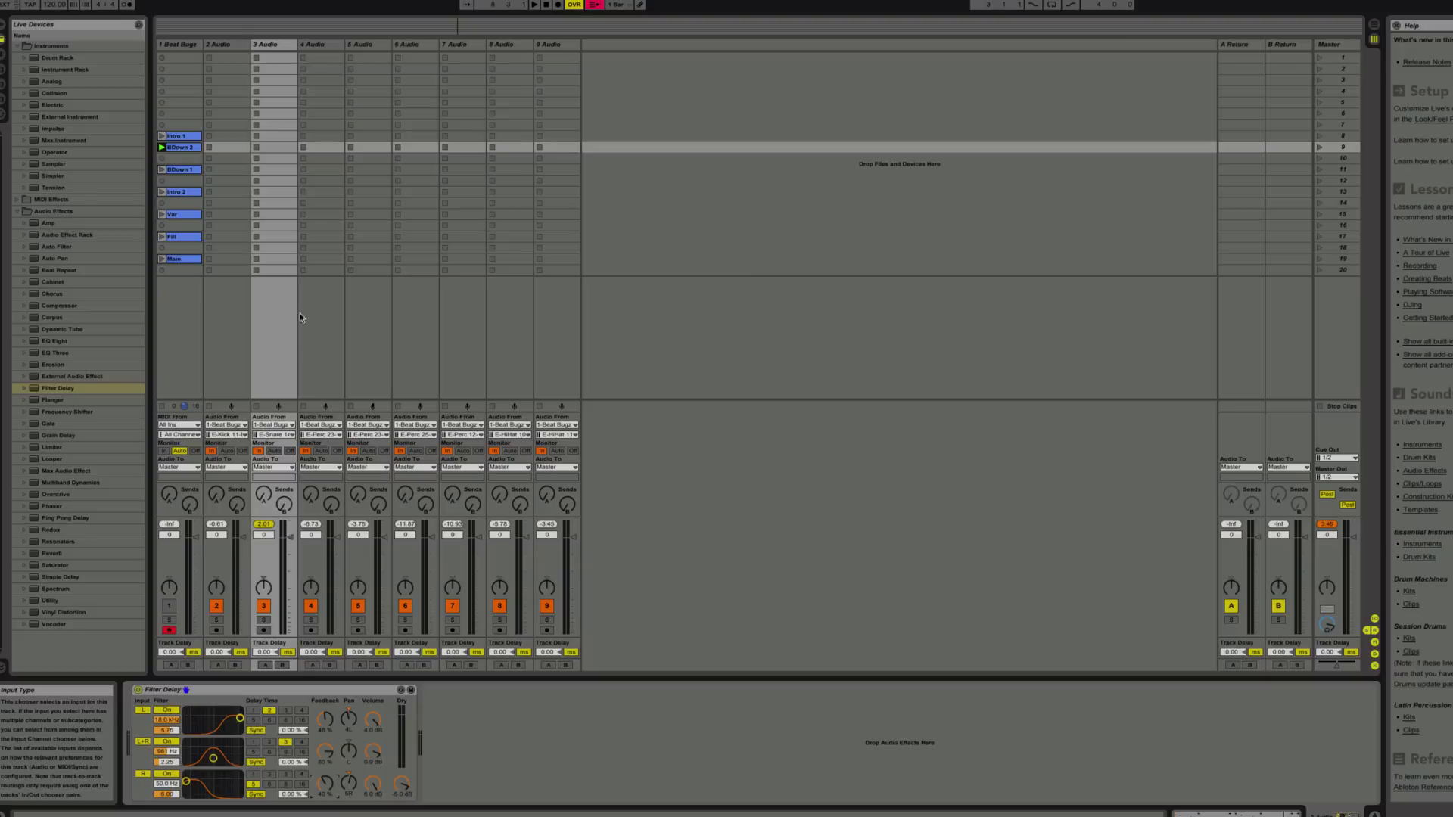
Launch the BDown 2 clip again and adjust the dry volume of audio track 3's Filter Delay during playback
{"action": "left_click", "coordinate": [164, 147]}
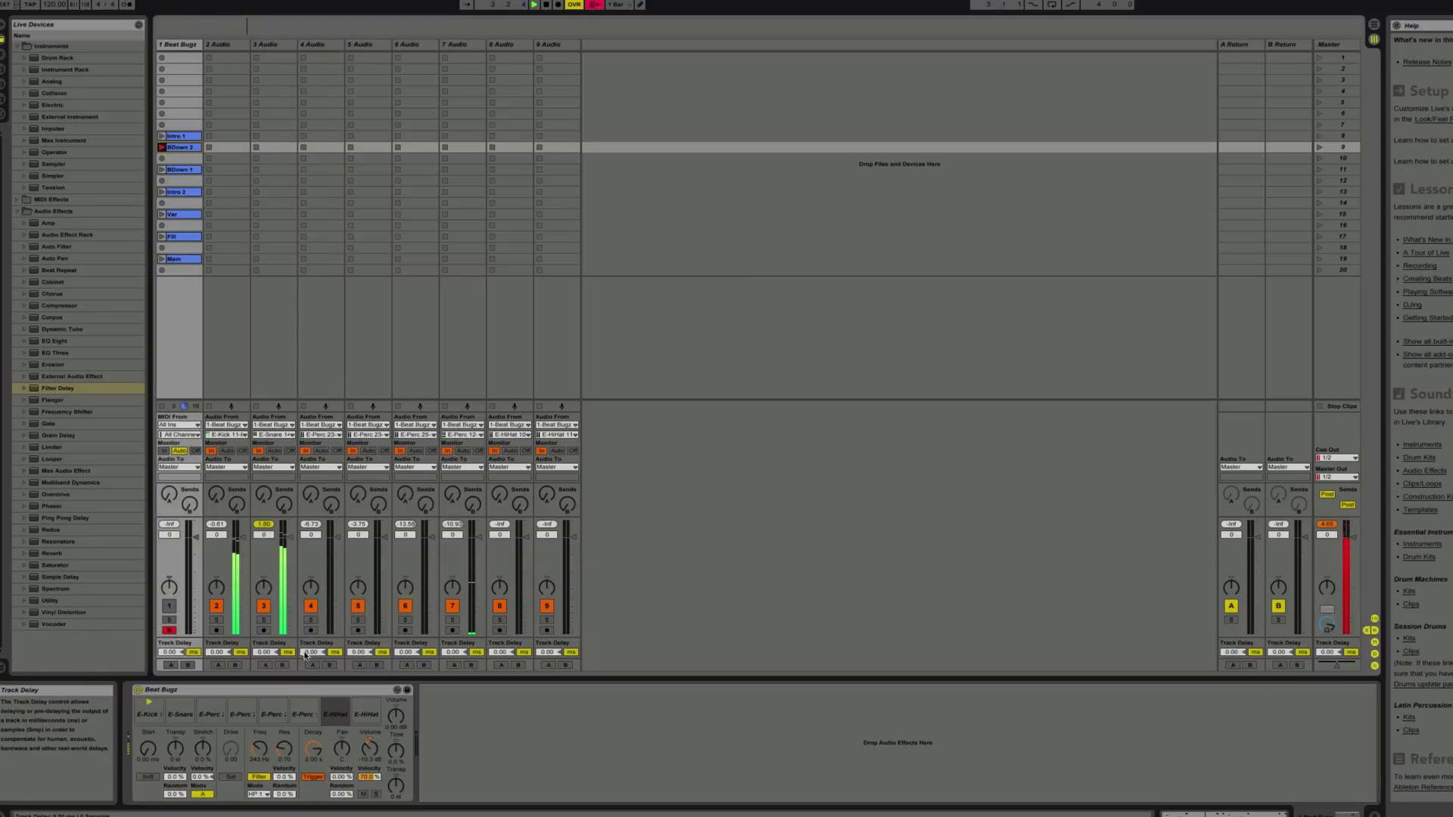
{"action": "left_click", "coordinate": [269, 355]}
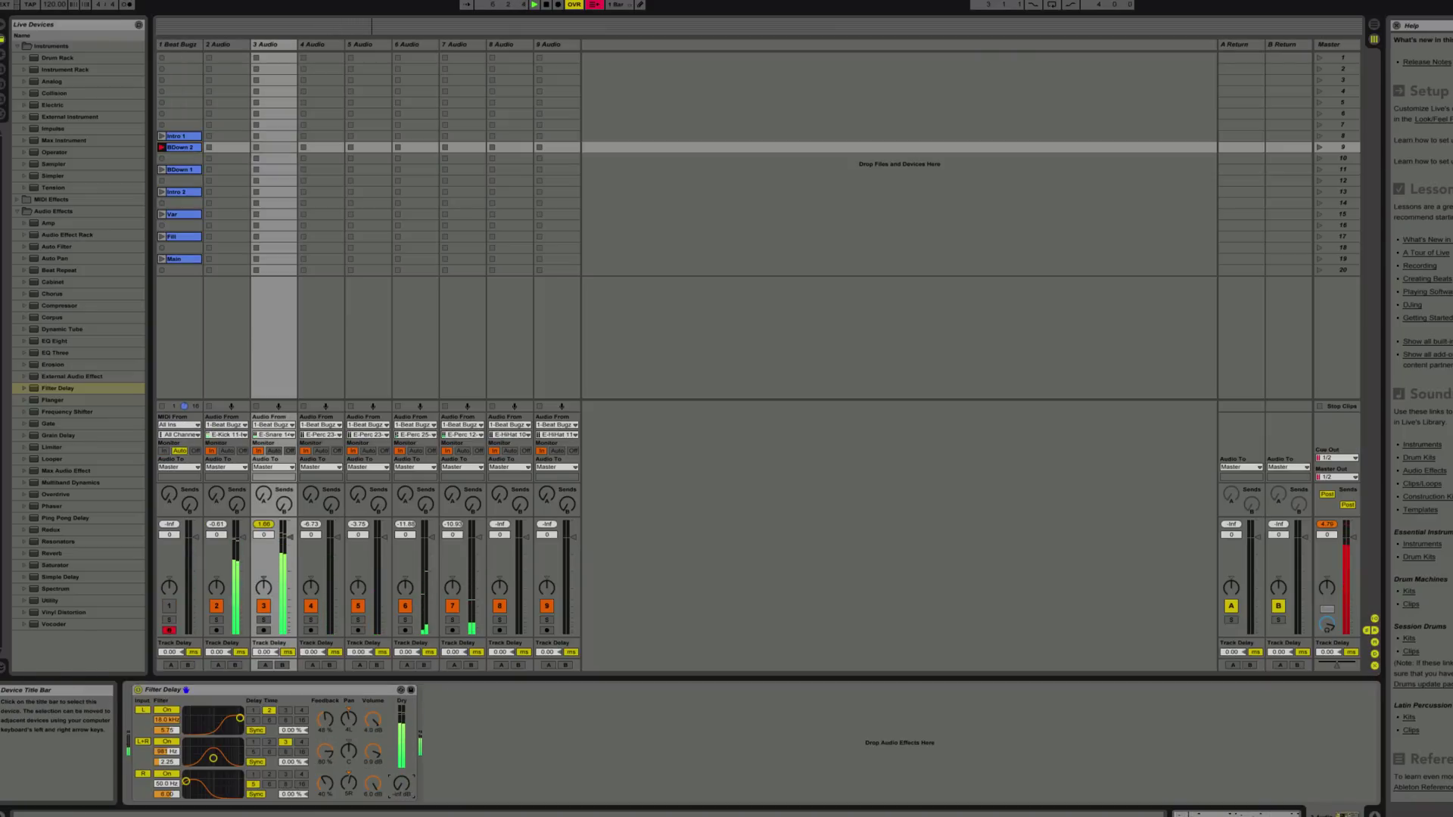
{"action": "left_click_drag", "start_coordinate": [401, 784], "coordinate": [401, 739]}
Switch the bandpass filters of all three delay lines off and back on to compare the sound, adjusting the dry volume
{"action": "left_click", "coordinate": [166, 710]}
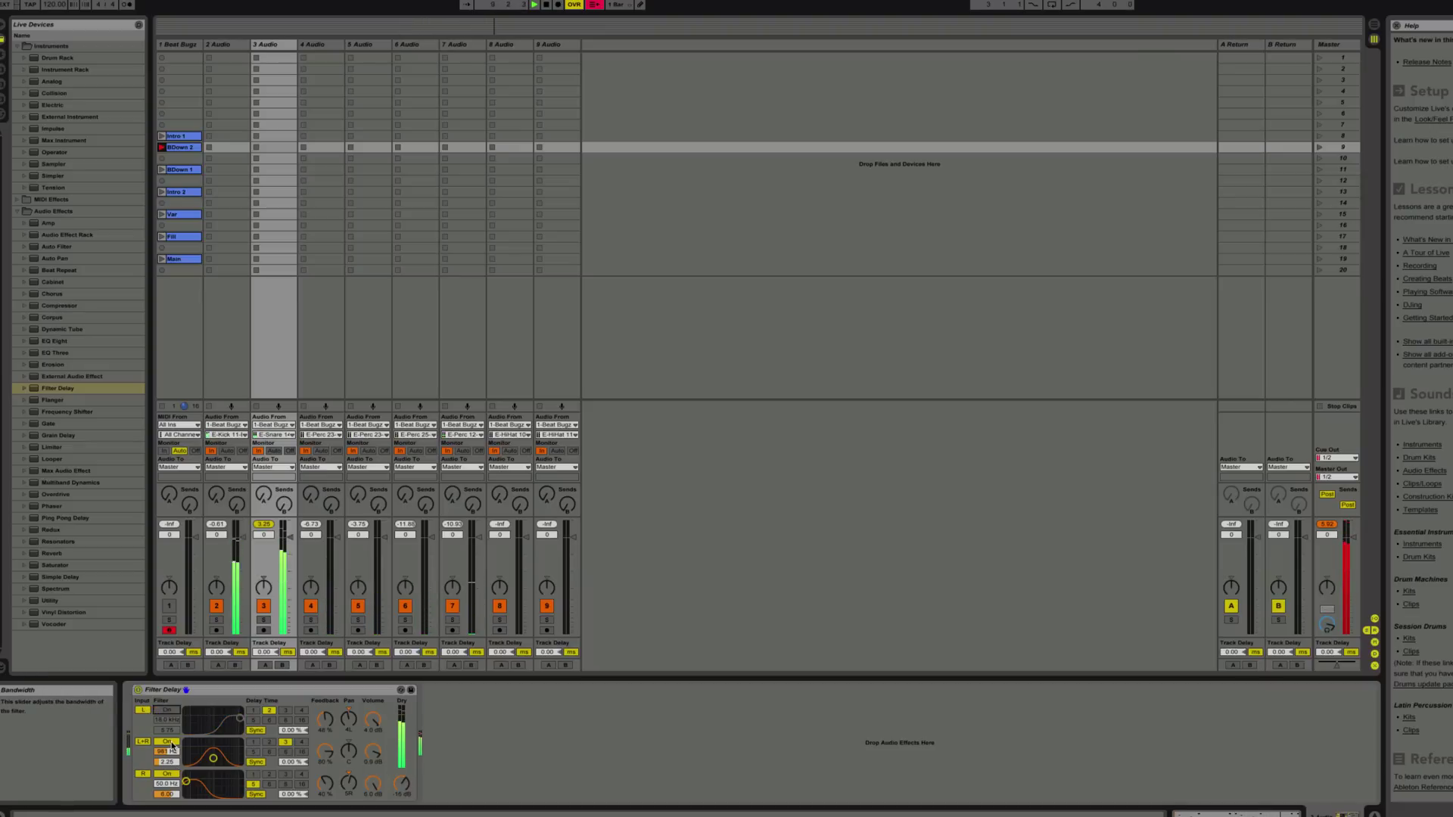
{"action": "left_click", "coordinate": [168, 742]}
{"action": "left_click", "coordinate": [166, 774]}
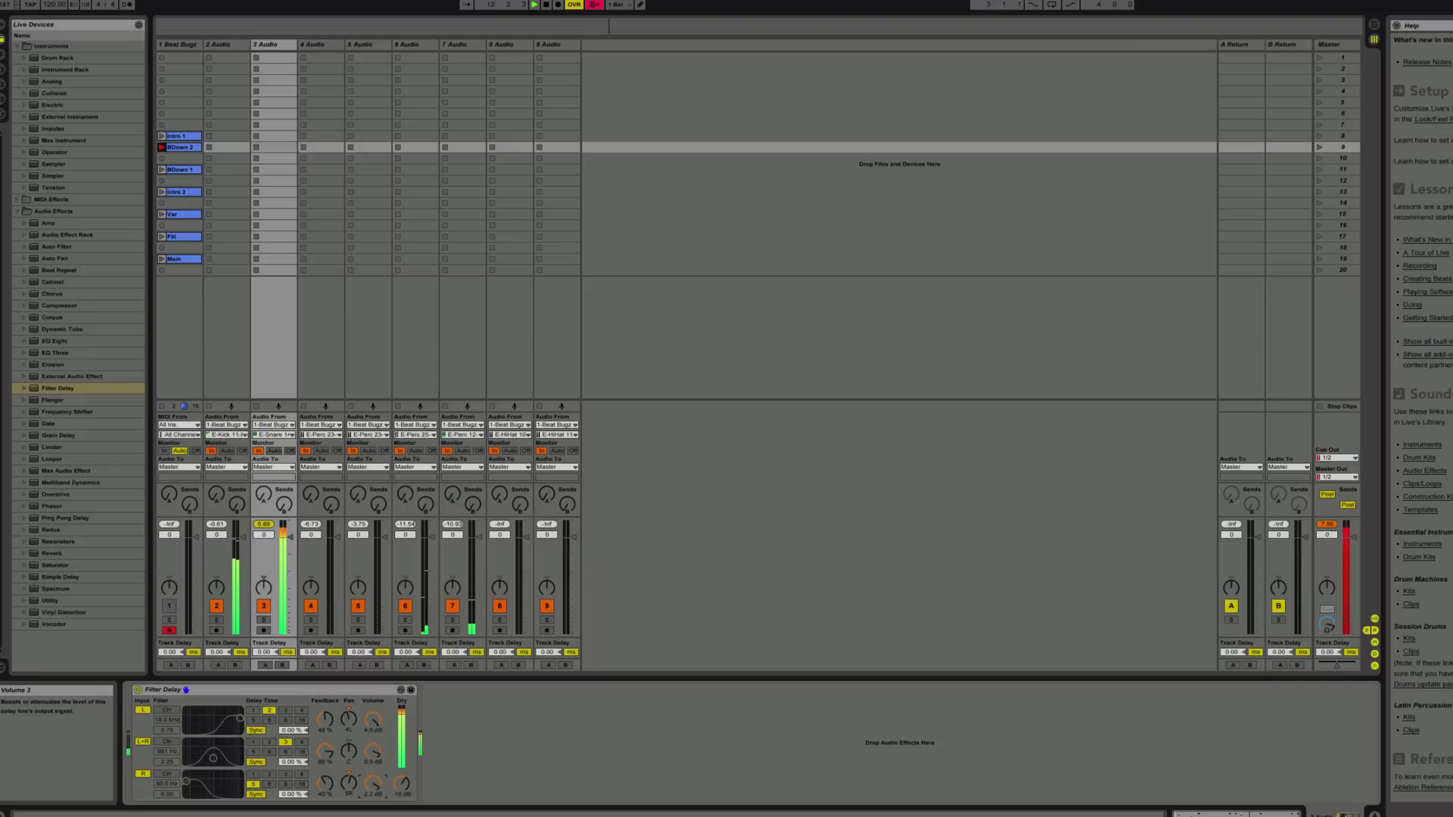
{"action": "mouse_move", "coordinate": [402, 784]}
{"action": "left_mouse_down"}
{"action": "mouse_move", "coordinate": [402, 757]}
{"action": "mouse_move", "coordinate": [402, 782]}
{"action": "left_mouse_up"}
{"action": "left_click", "coordinate": [161, 713]}
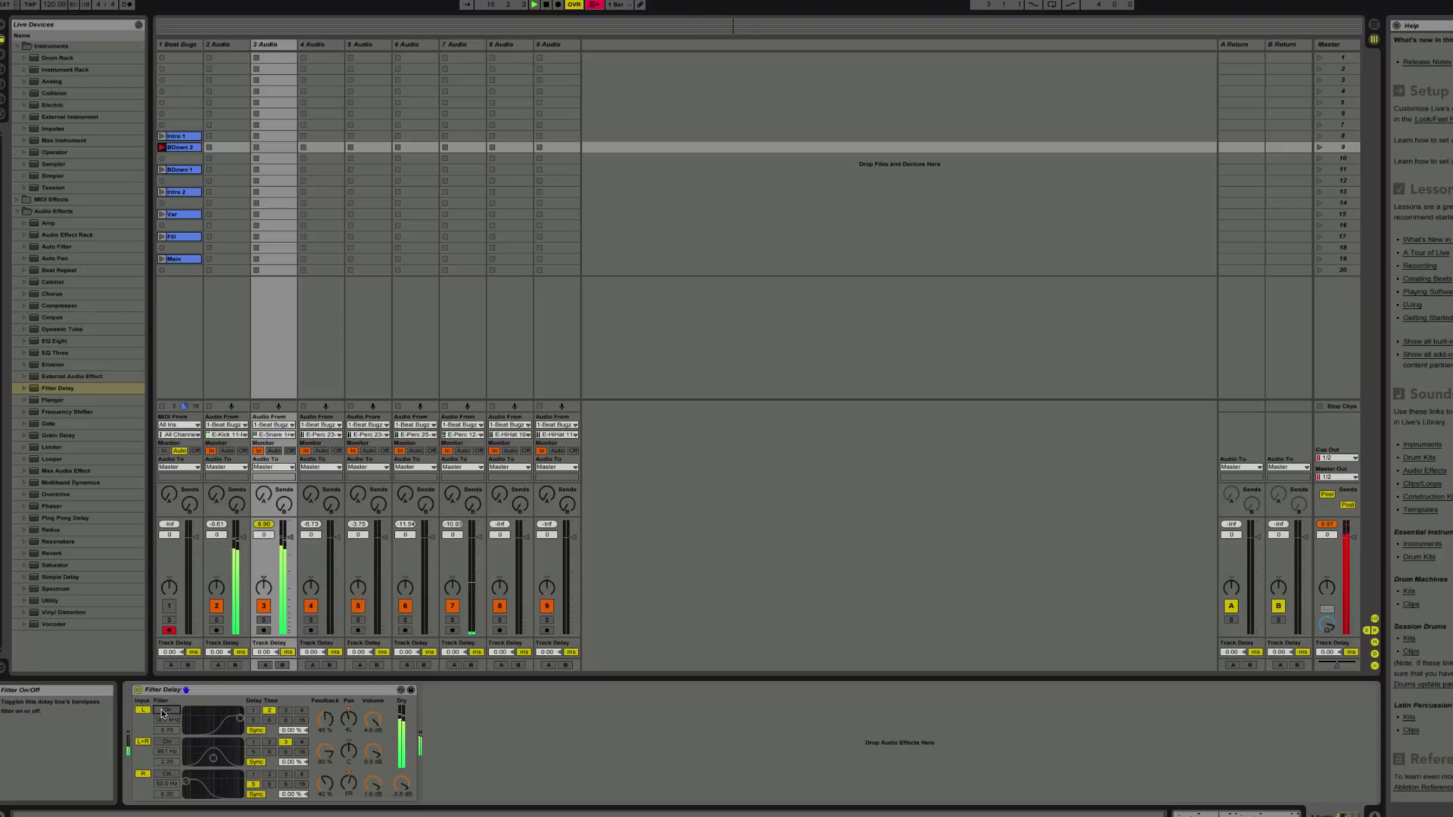
{"action": "left_click", "coordinate": [161, 712]}
{"action": "left_click", "coordinate": [166, 741]}
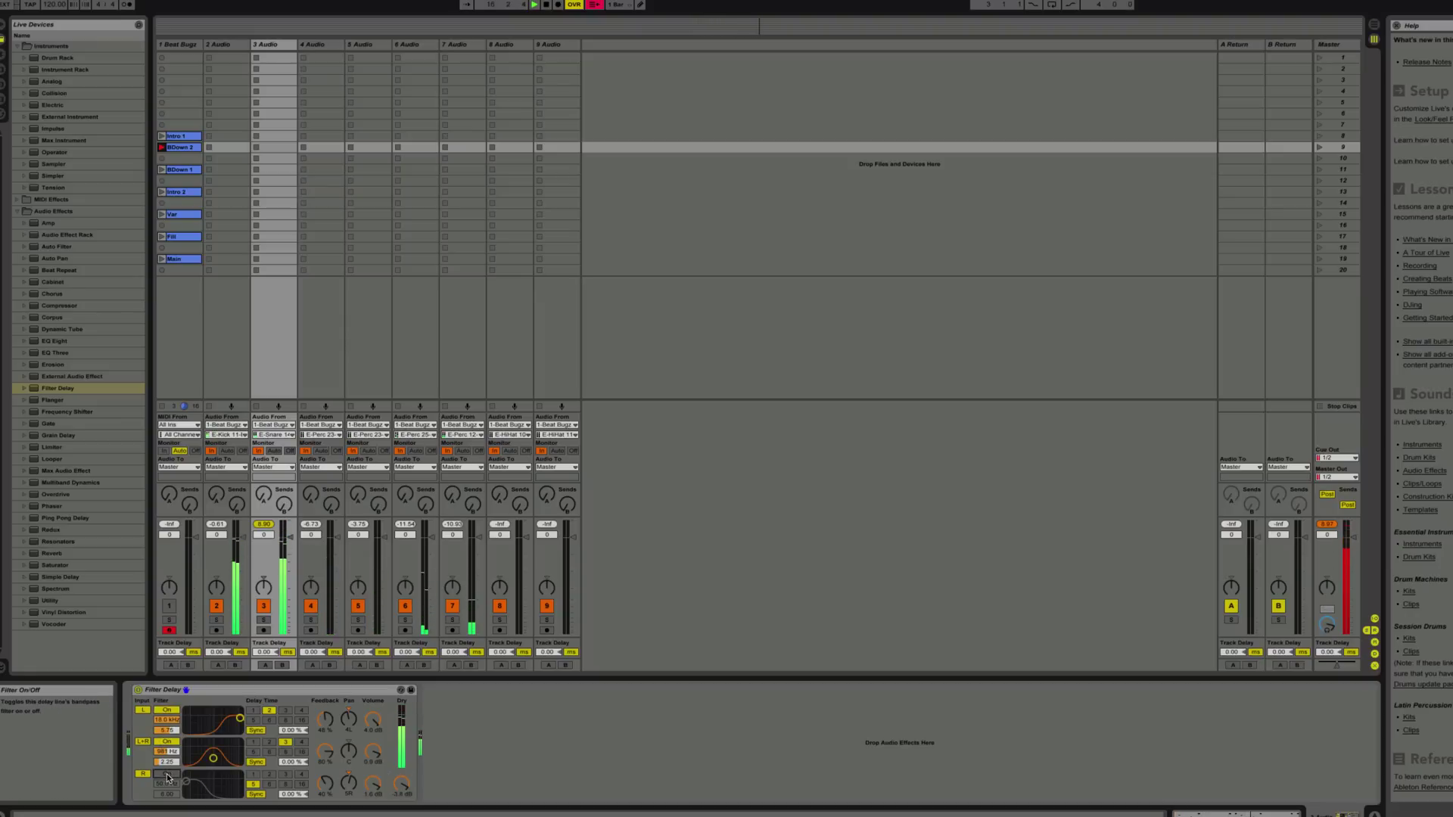
{"action": "left_click", "coordinate": [167, 775]}
Isolate the L+R delay line of the Filter Delay, raise its volume, and retune its bandpass filter
{"action": "left_click", "coordinate": [143, 742]}
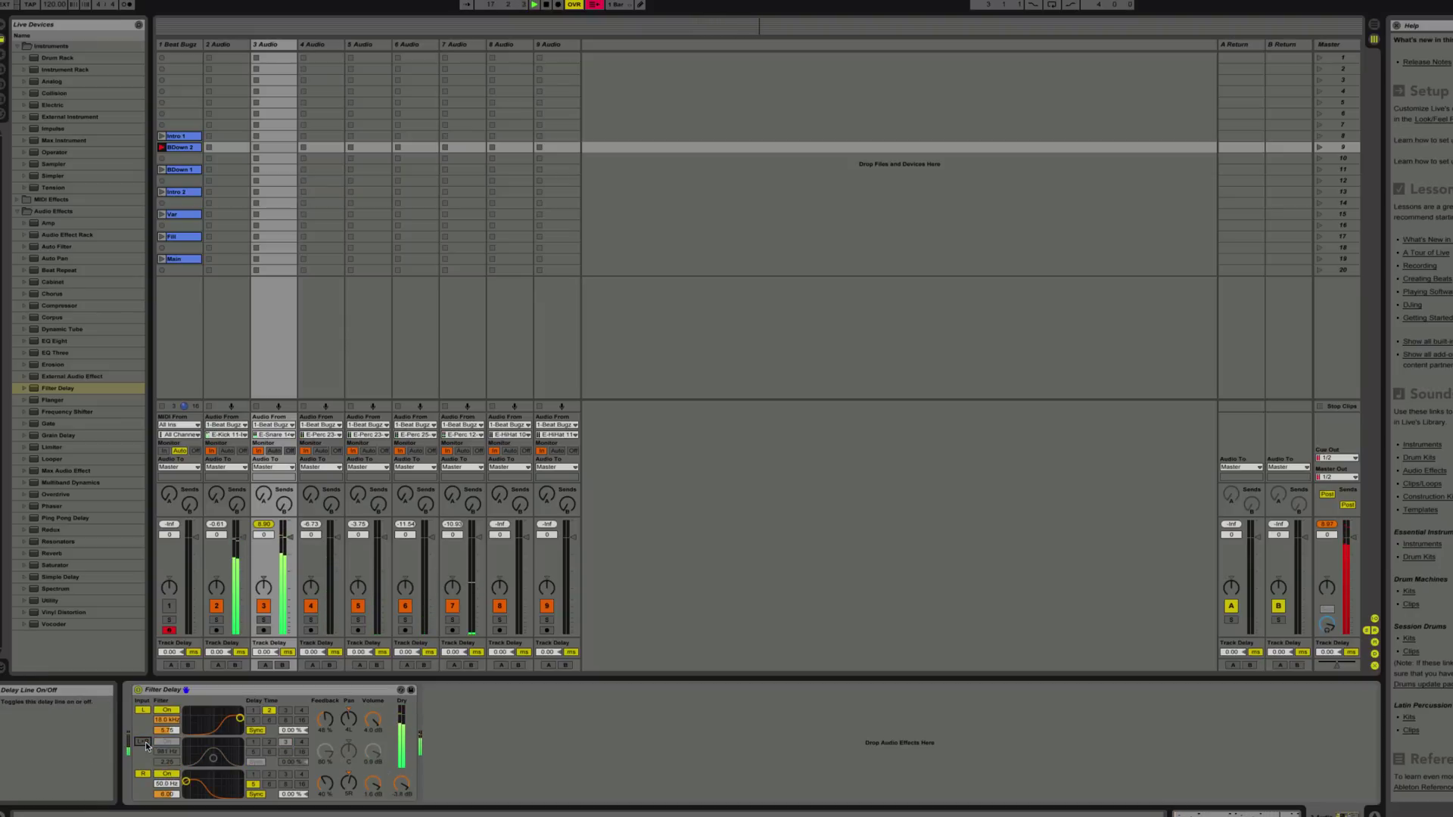
{"action": "left_click", "coordinate": [143, 711]}
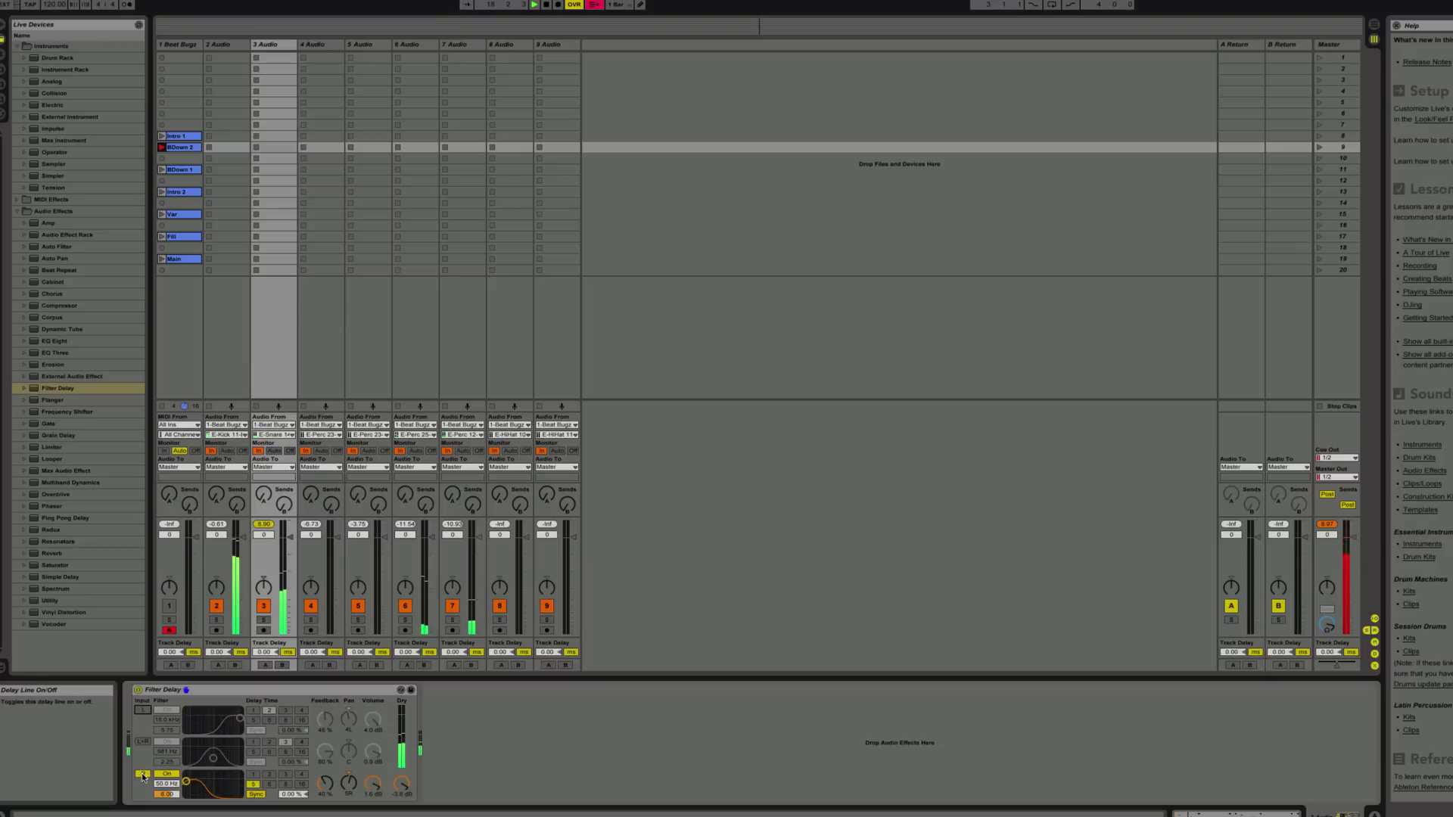
{"action": "left_click", "coordinate": [142, 775]}
{"action": "left_click", "coordinate": [143, 742]}
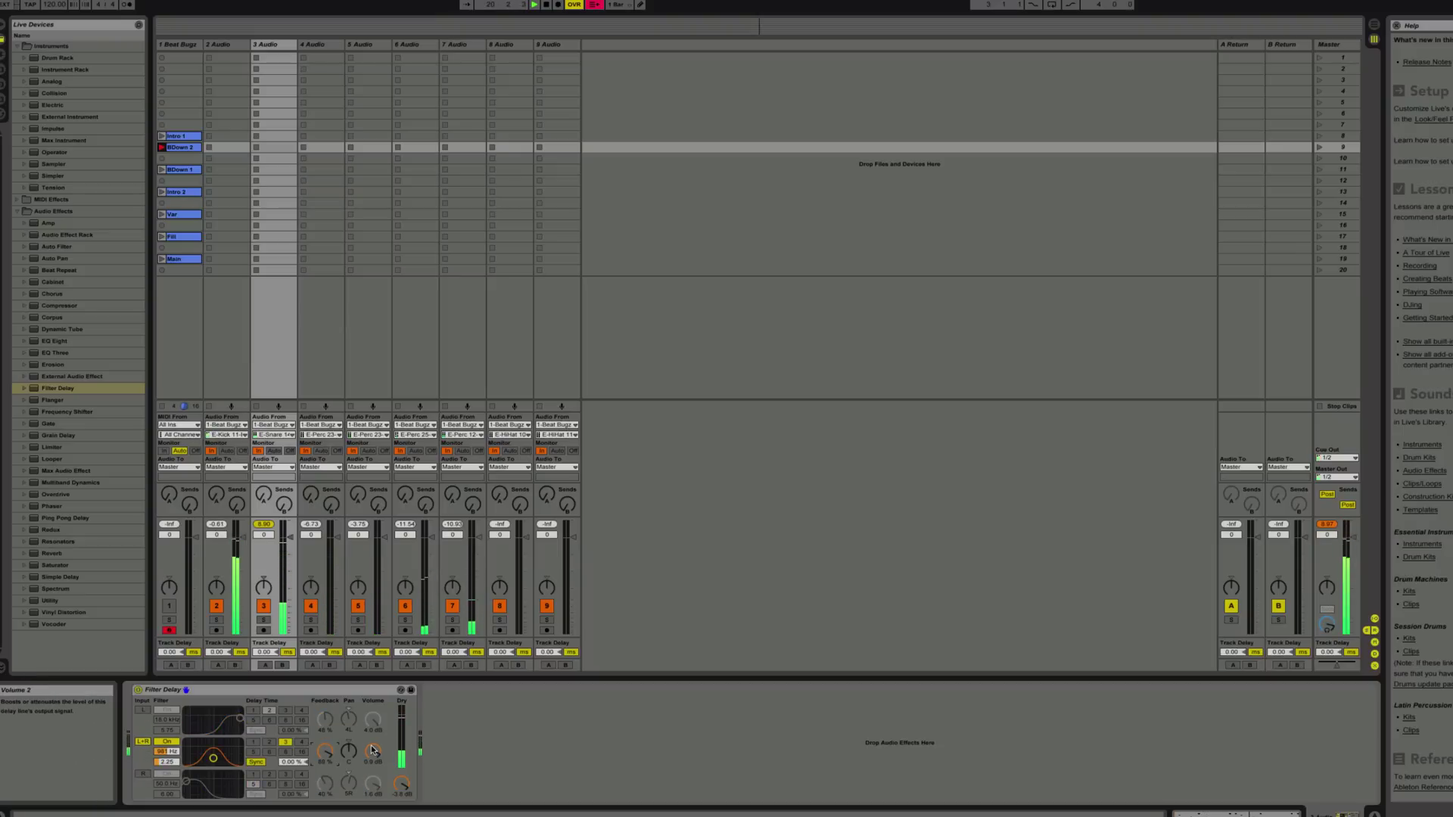
{"action": "left_click_drag", "start_coordinate": [372, 751], "coordinate": [393, 787]}
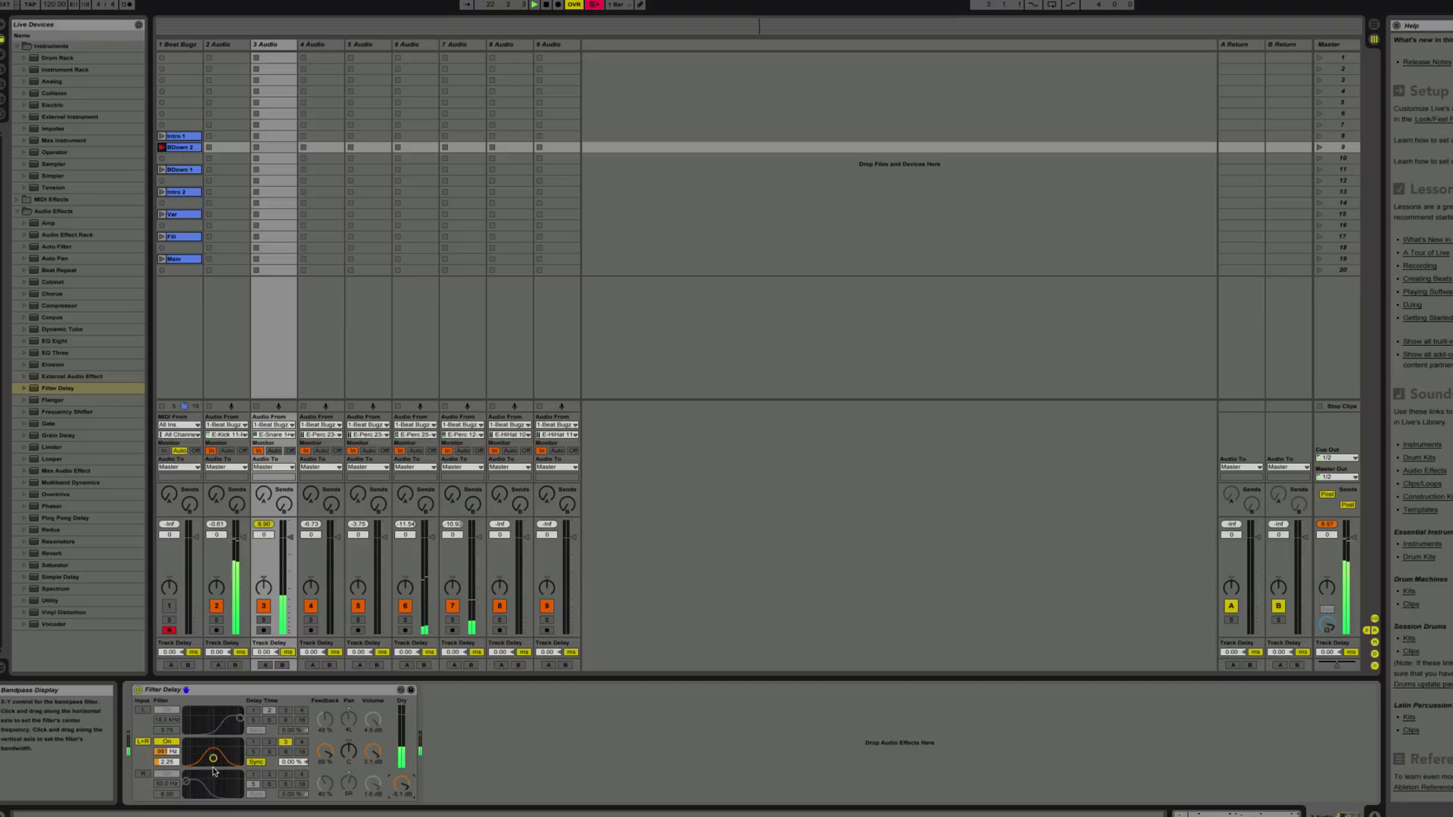
{"action": "mouse_move", "coordinate": [213, 761]}
{"action": "left_mouse_down"}
{"action": "mouse_move", "coordinate": [239, 757]}
{"action": "mouse_move", "coordinate": [193, 757]}
{"action": "mouse_move", "coordinate": [228, 757]}
{"action": "mouse_move", "coordinate": [193, 757]}
{"action": "mouse_move", "coordinate": [216, 760]}
{"action": "left_mouse_up"}
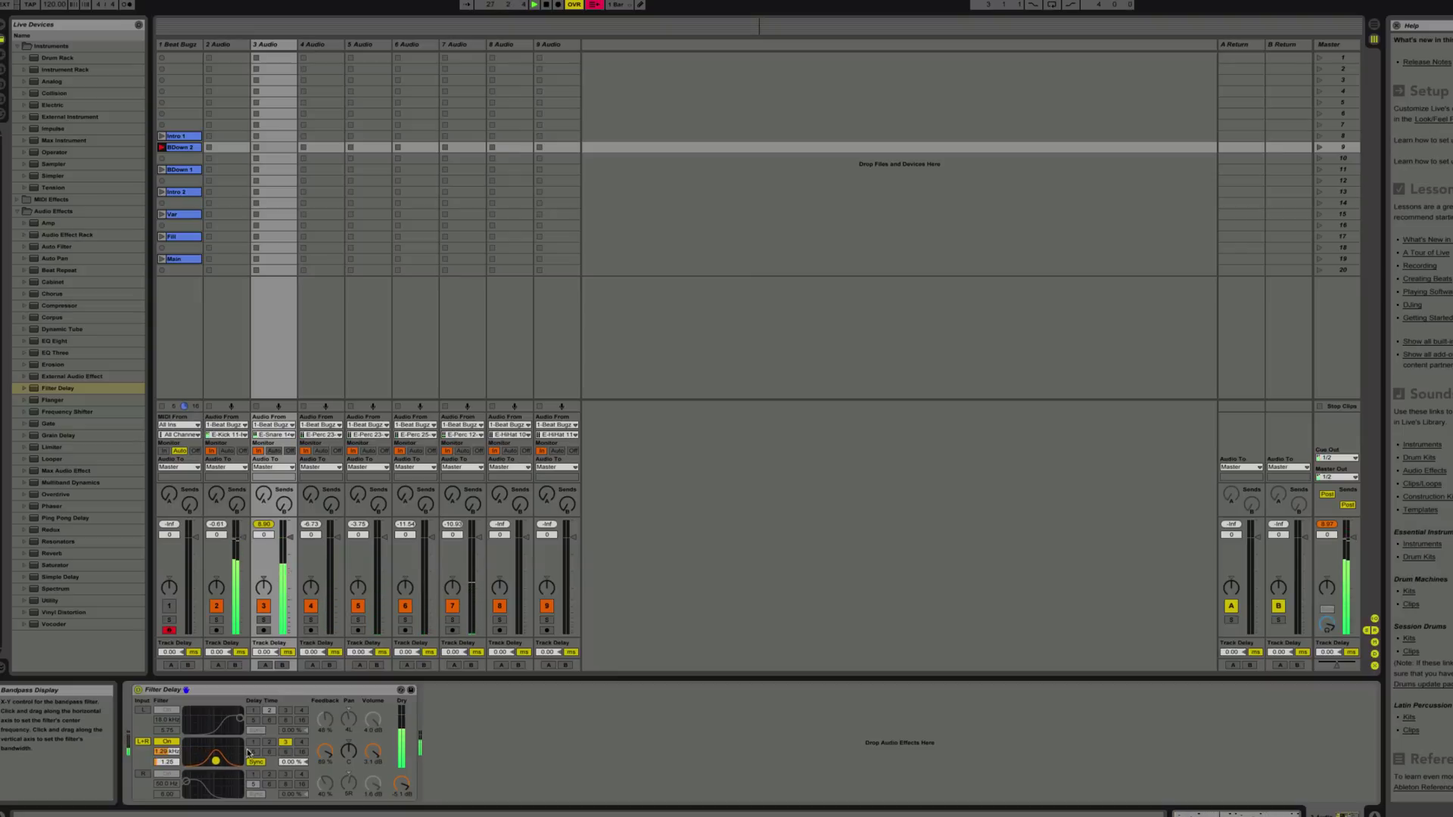
Turn the L and R delay lines back on, lower the L filter's bandwidth setting, and set delay times to 16 for L and 6 for R
{"action": "left_click", "coordinate": [142, 710]}
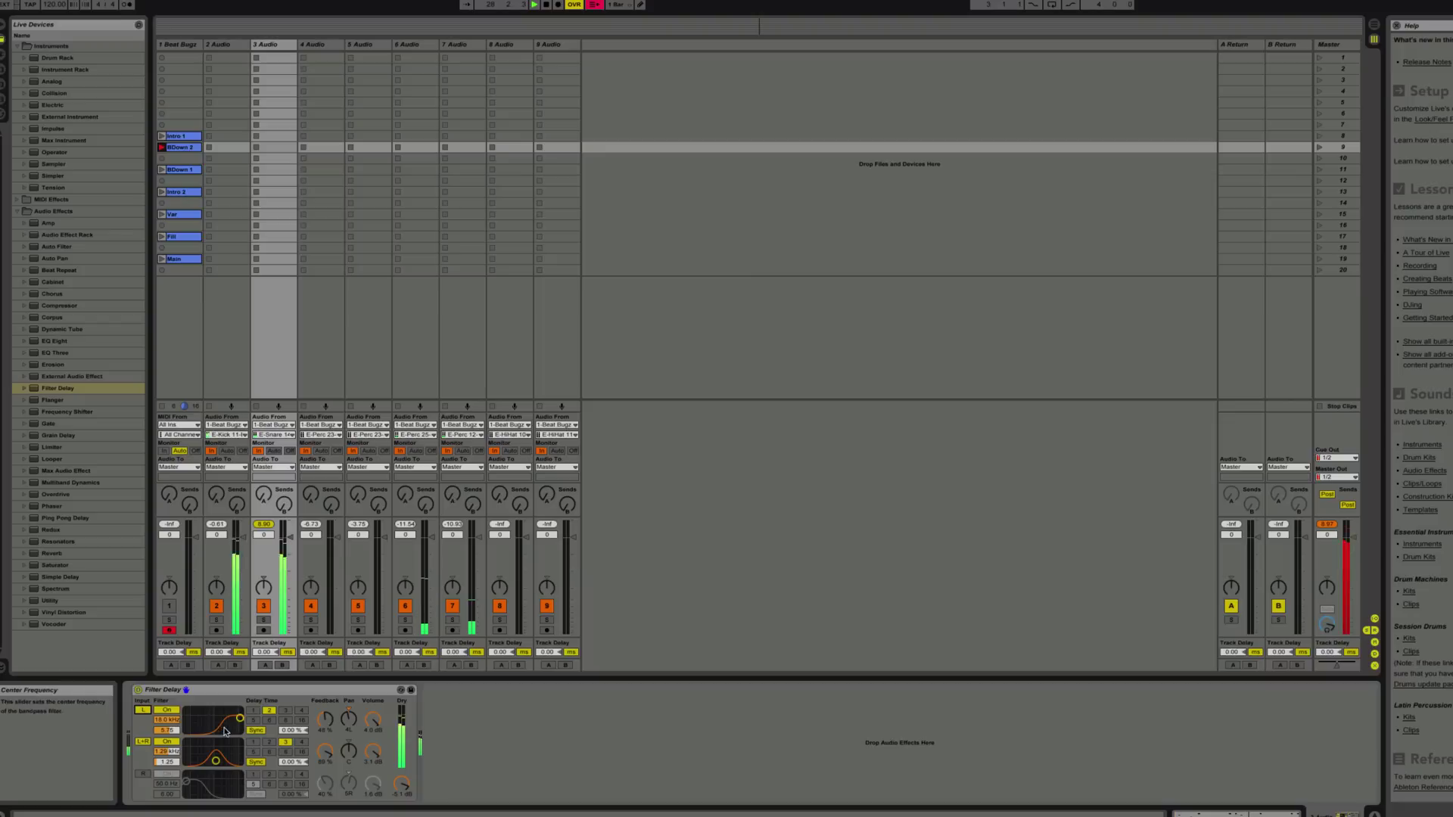
{"action": "left_click_drag", "start_coordinate": [225, 732], "coordinate": [227, 740]}
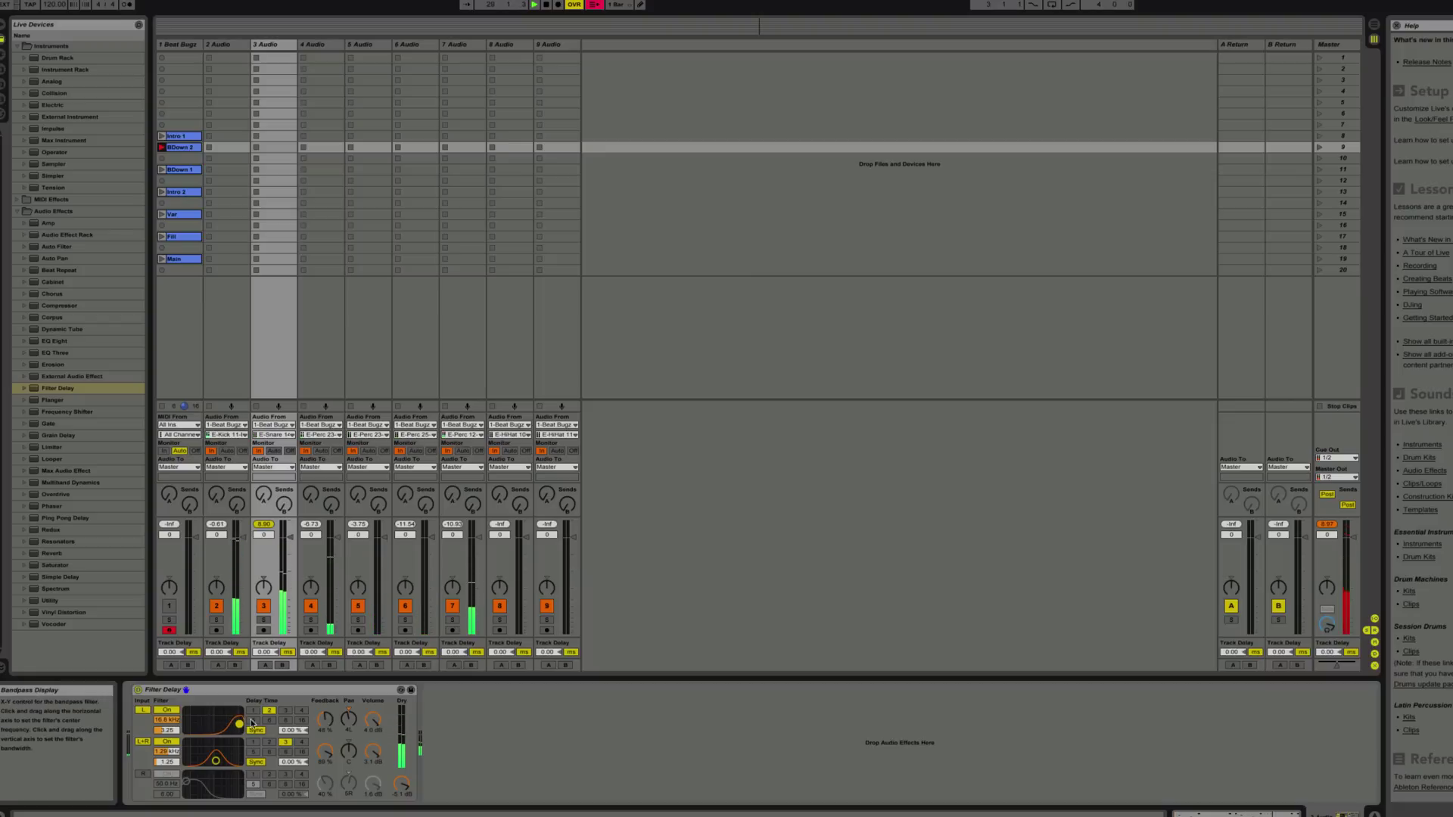
{"action": "left_click", "coordinate": [301, 719]}
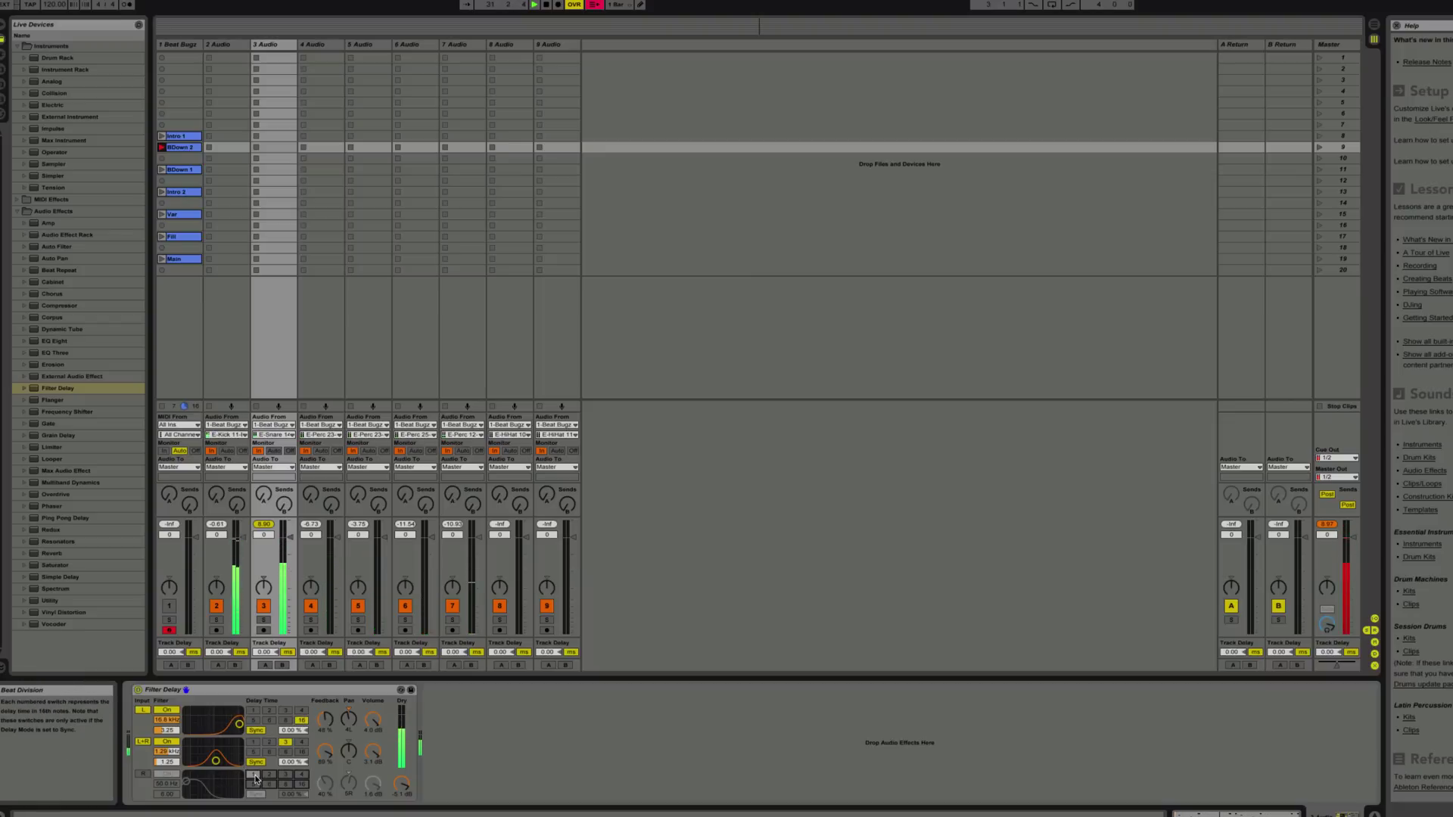
{"action": "left_click", "coordinate": [143, 774]}
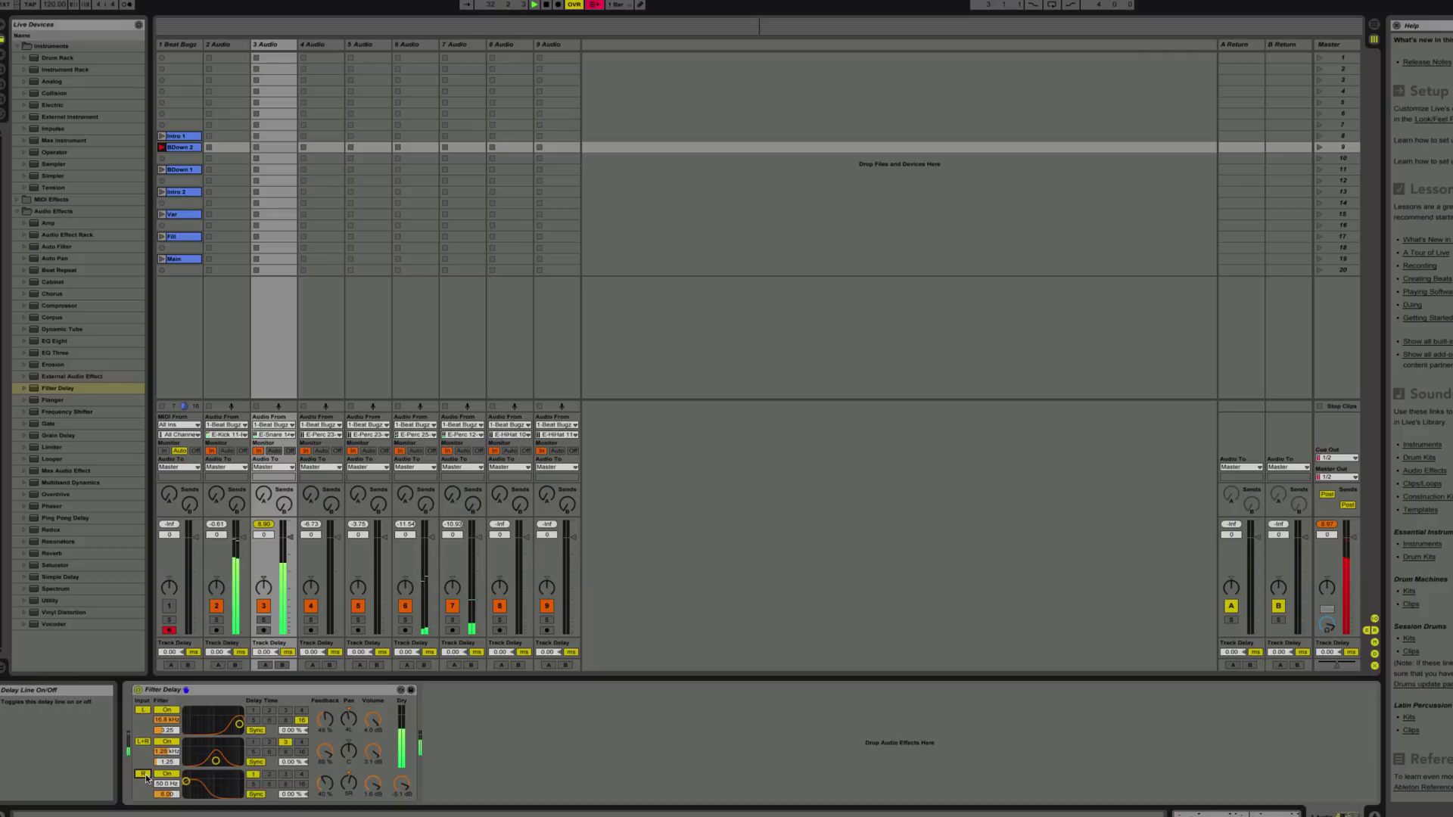
{"action": "left_click", "coordinate": [268, 785]}
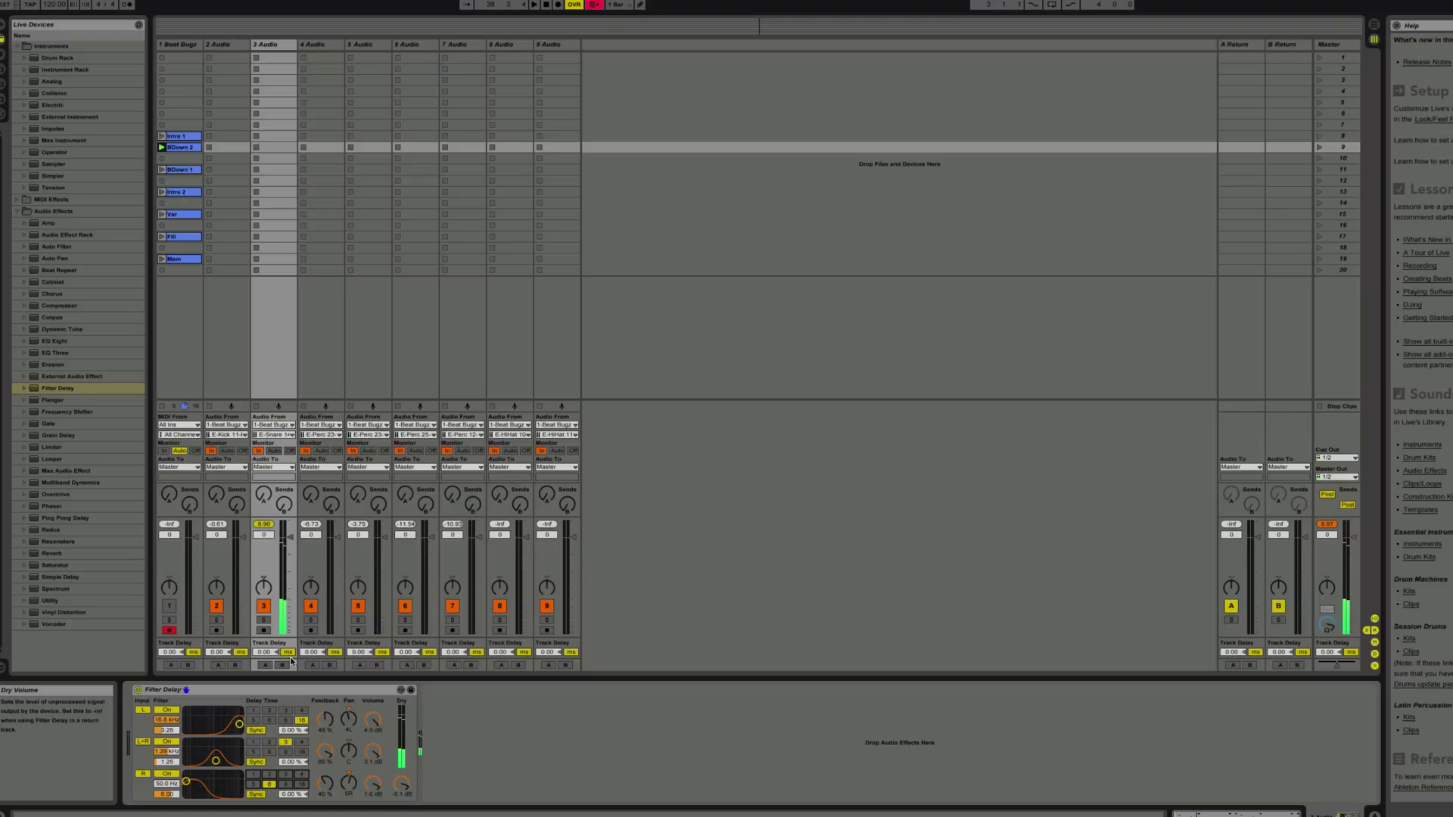
Add a Gate after the Filter Delay on audio track 3
{"action": "left_click", "coordinate": [313, 376]}
{"action": "left_click", "coordinate": [290, 377]}
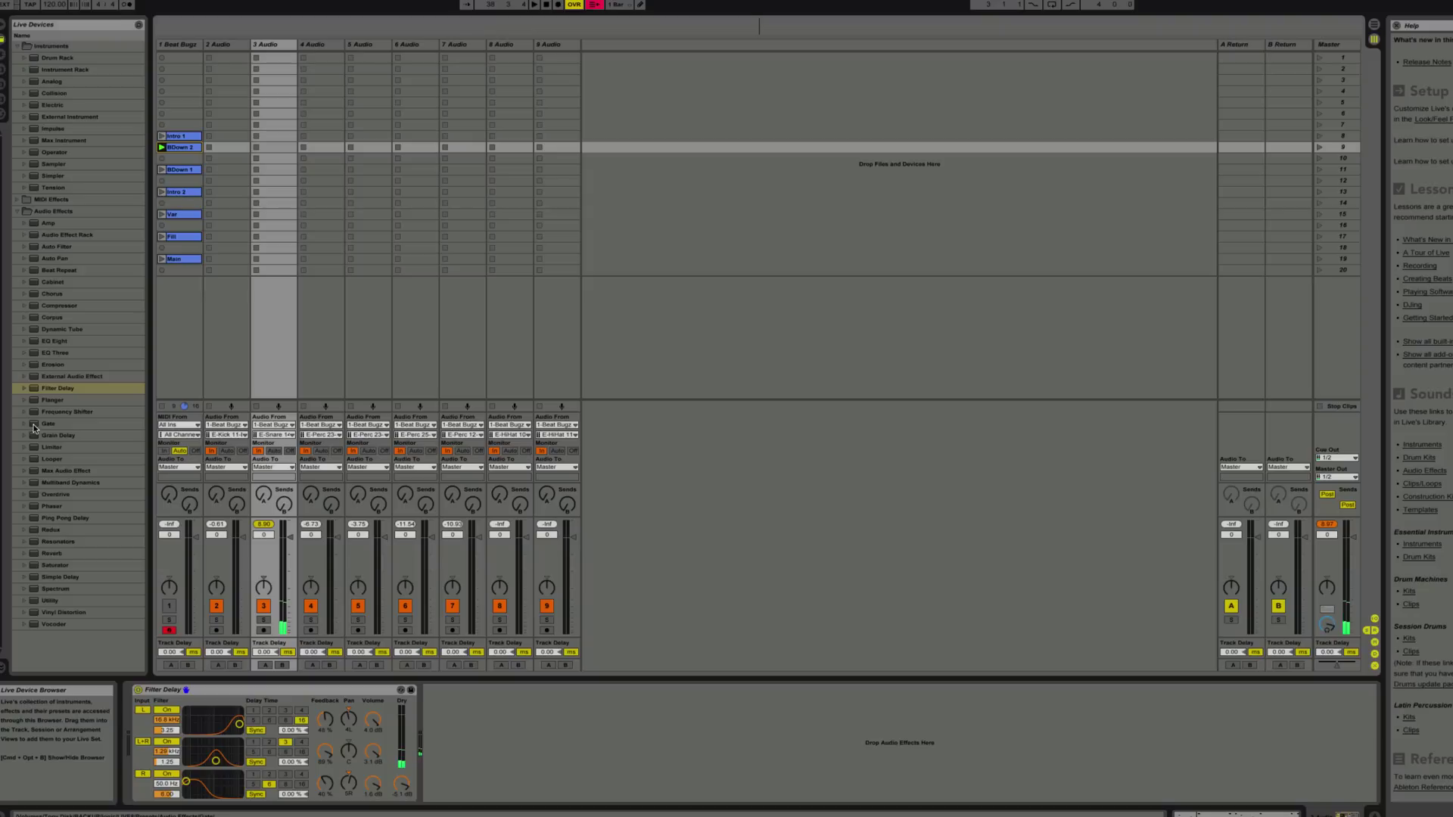
{"action": "left_click_drag", "start_coordinate": [33, 428], "coordinate": [466, 730]}
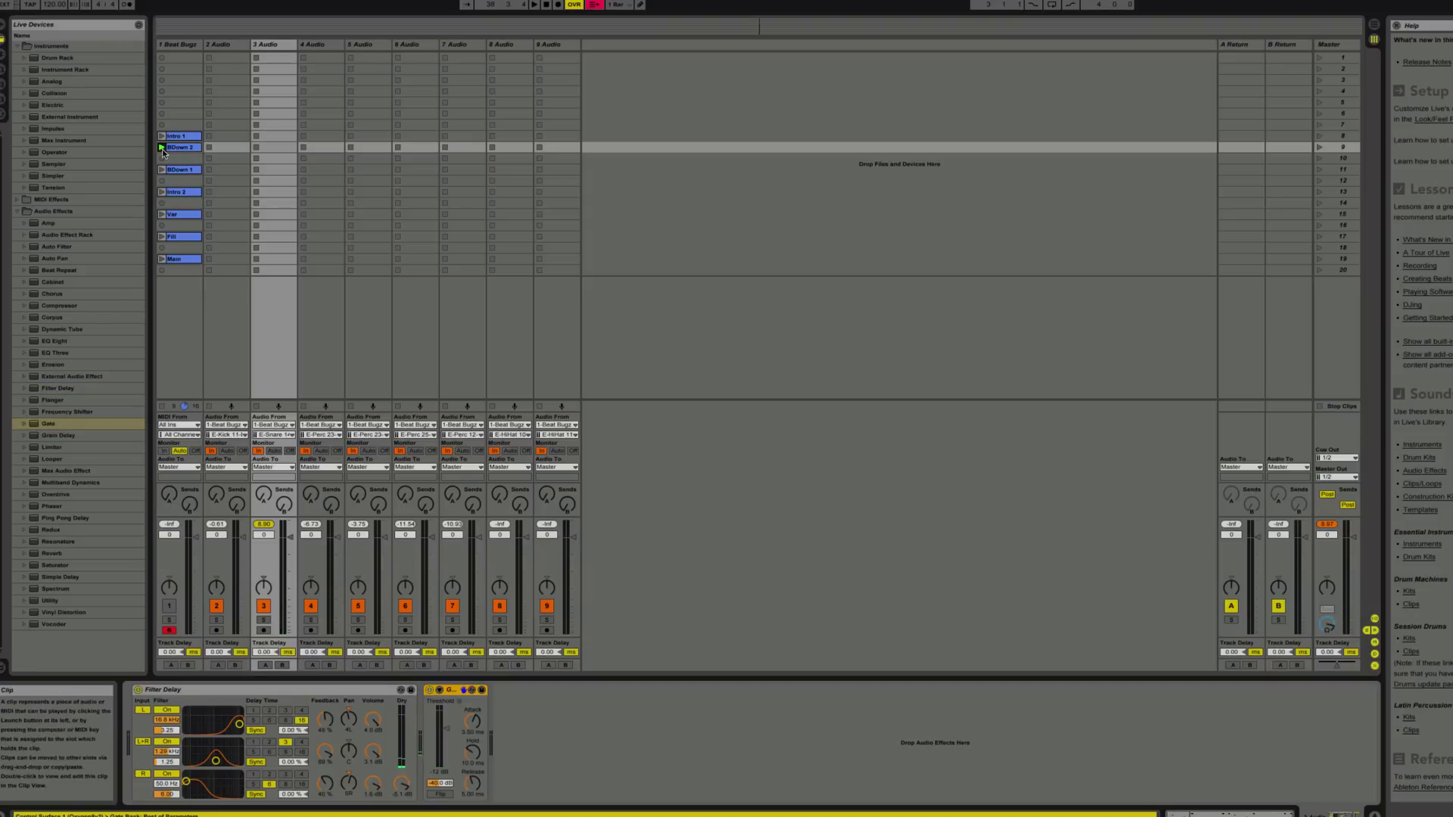
Play the BDown 2 clip and, on audio track 3's Filter Delay, raise the L line's feedback and shorten its delay time to 2
{"action": "left_click", "coordinate": [162, 148]}
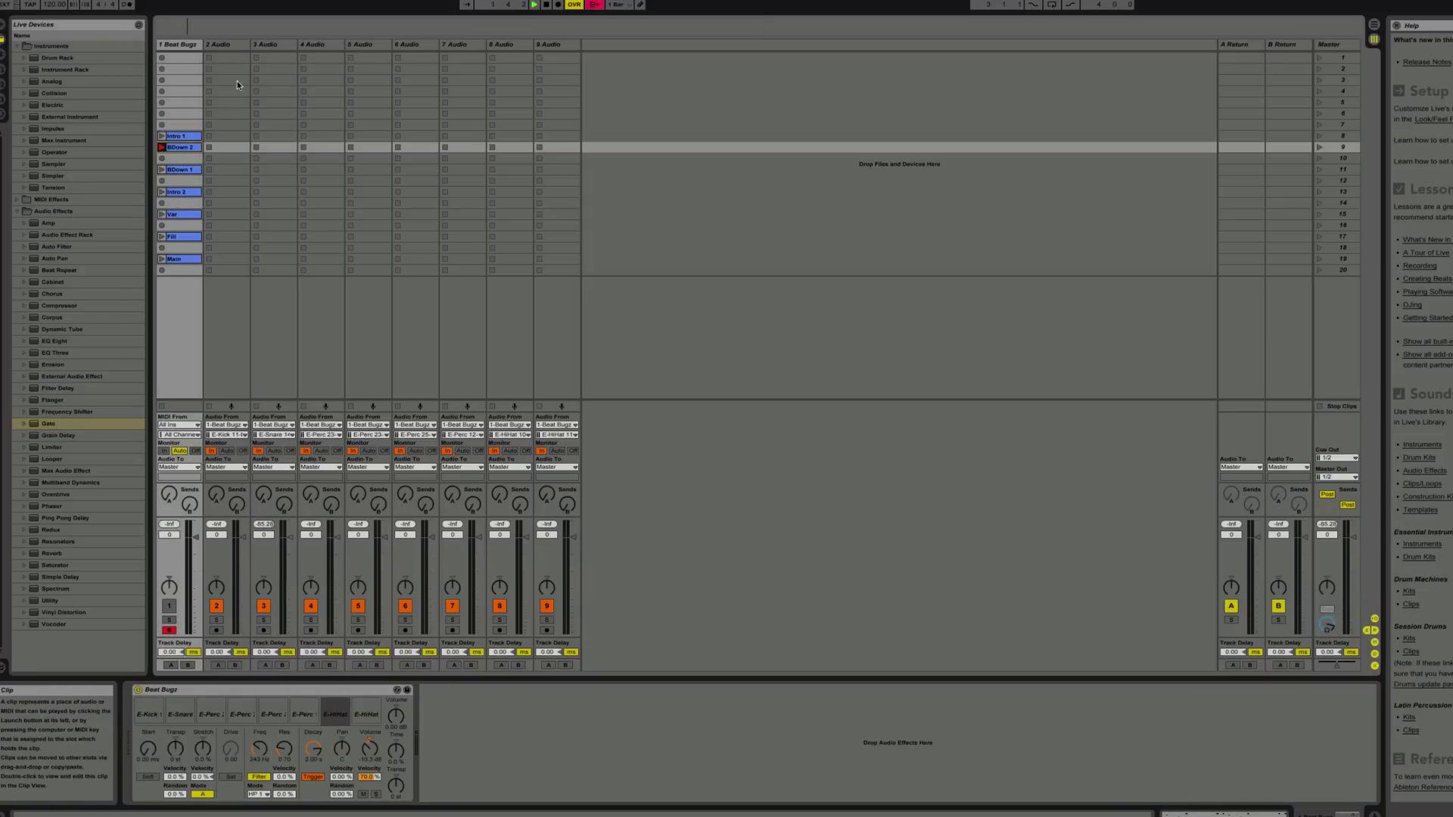
{"action": "left_click", "coordinate": [274, 47]}
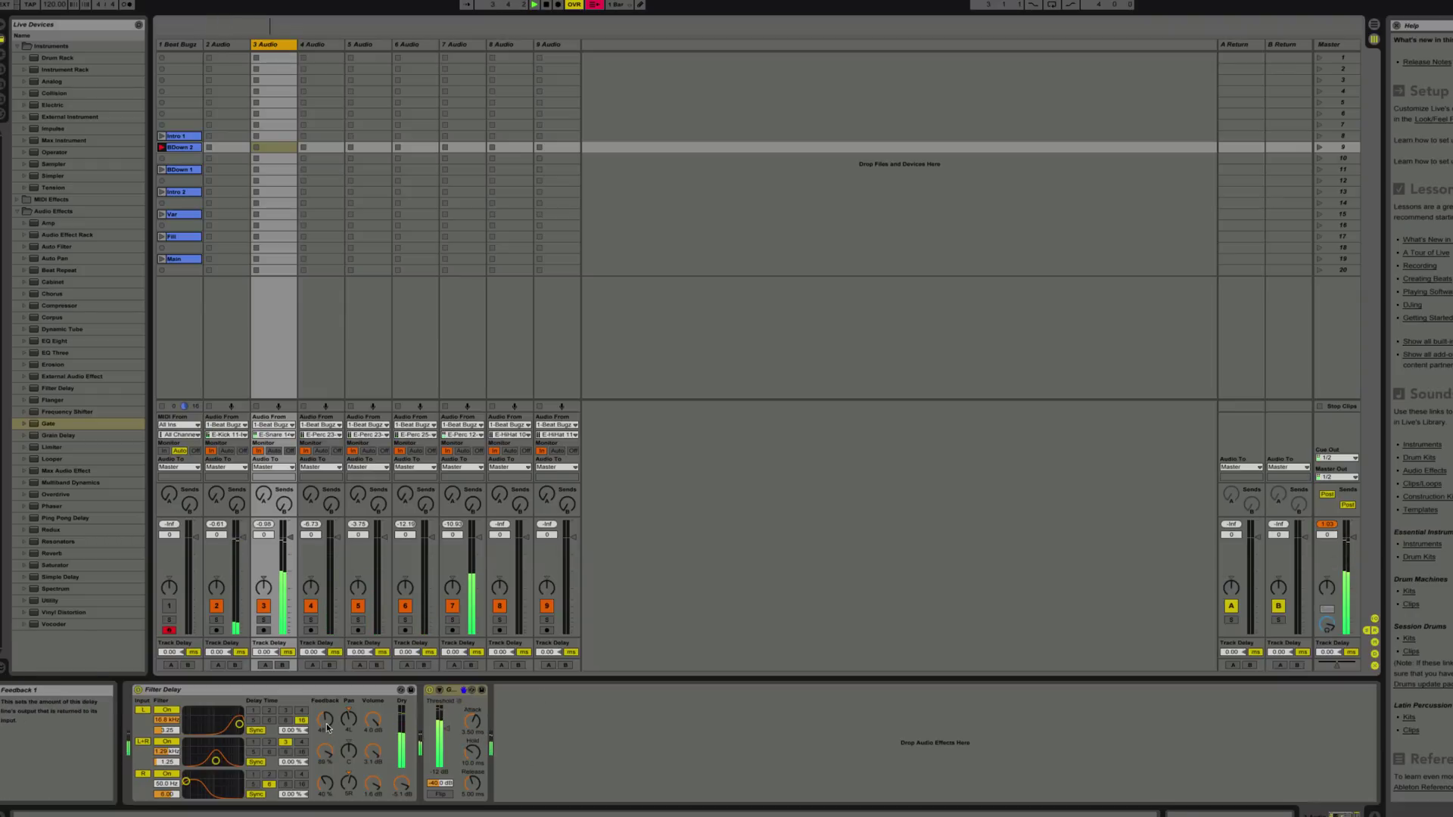
{"action": "left_click_drag", "start_coordinate": [325, 720], "coordinate": [325, 709]}
{"action": "left_click", "coordinate": [285, 712]}
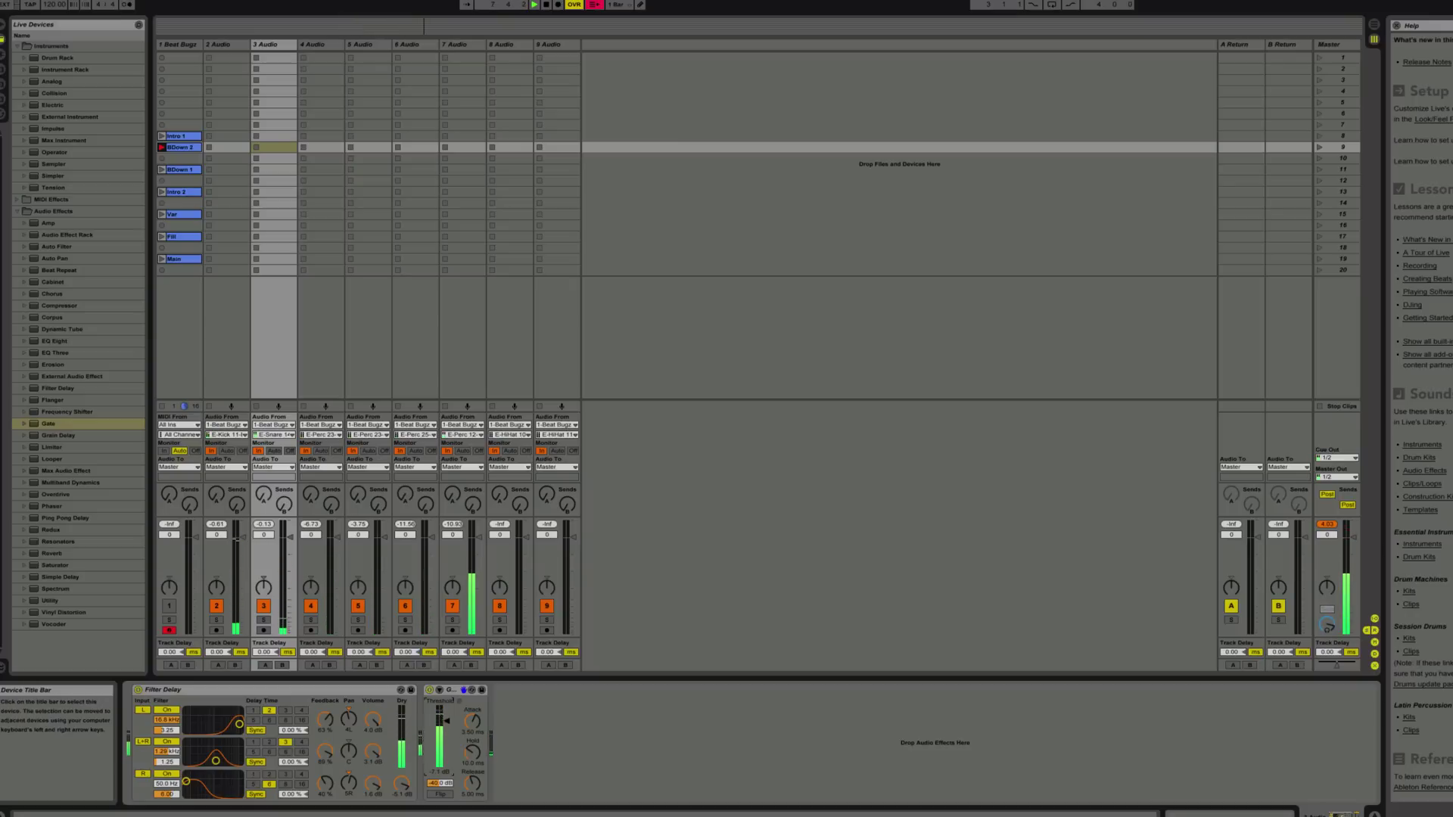
Lengthen the Gate's hold and release times, and fine-tune the Filter Delay's L+R bandpass filter and R line feedback
{"action": "left_click_drag", "start_coordinate": [472, 785], "coordinate": [472, 727]}
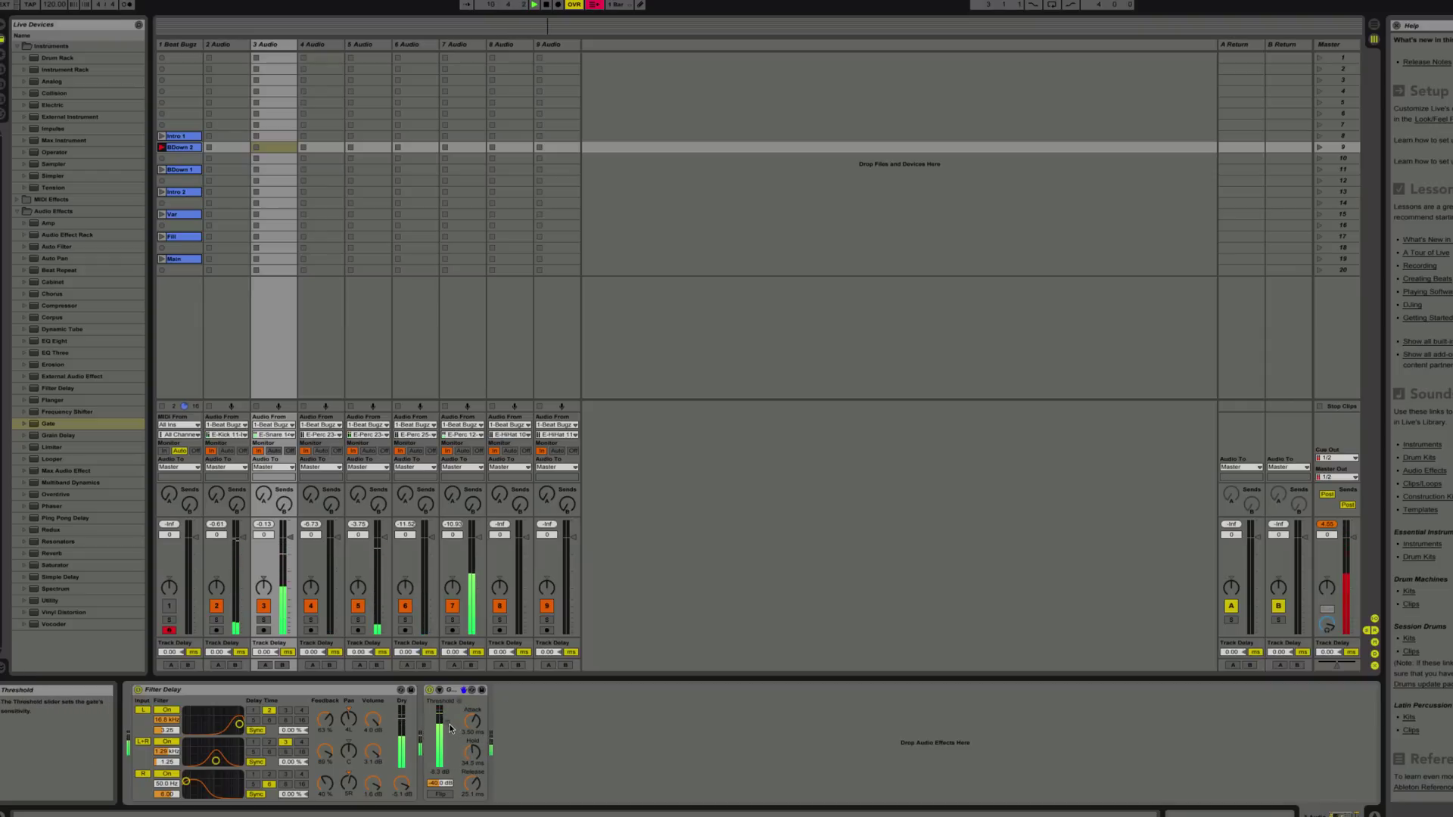
{"action": "left_click_drag", "start_coordinate": [218, 762], "coordinate": [216, 757]}
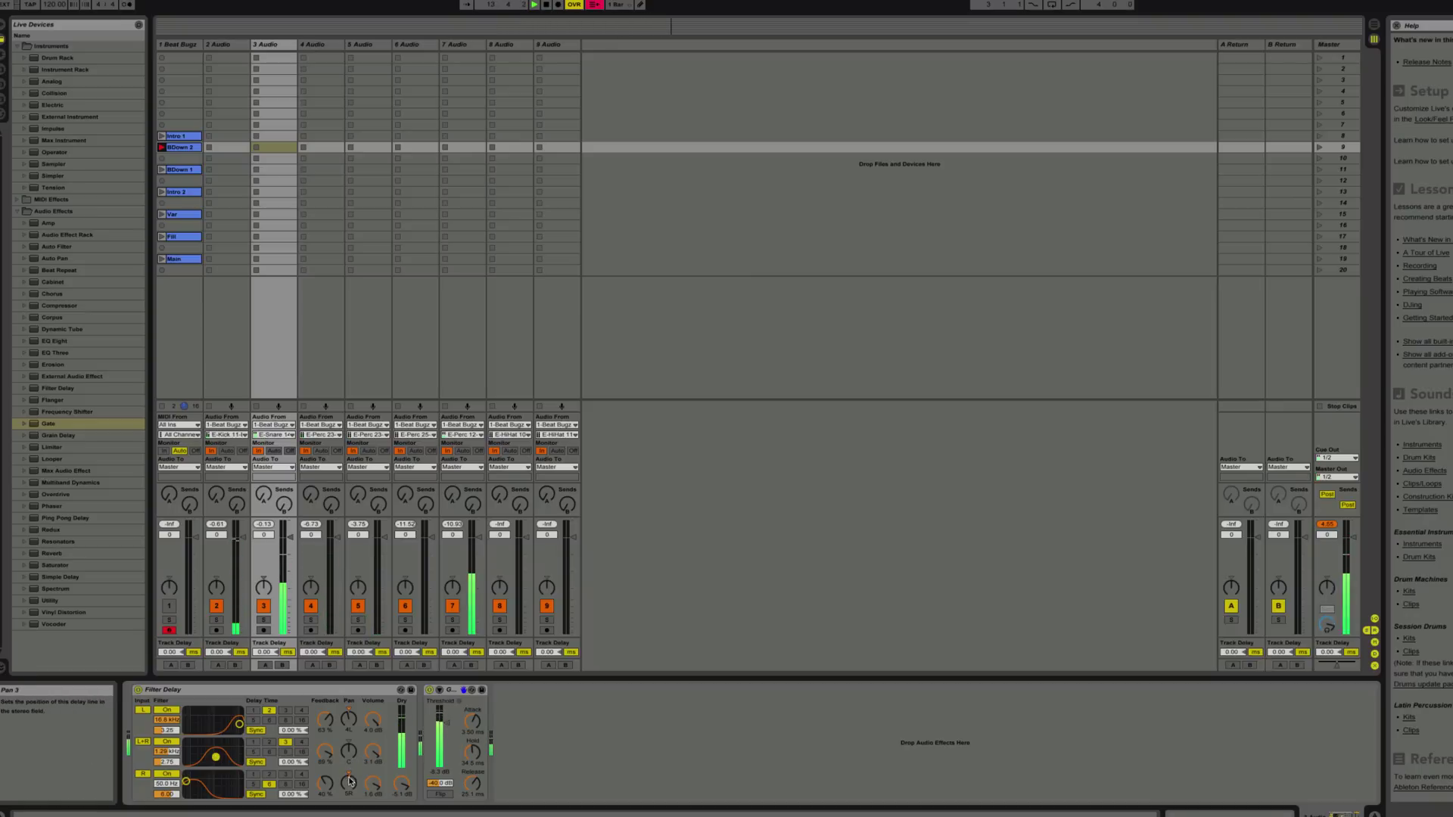
{"action": "left_click_drag", "start_coordinate": [325, 783], "coordinate": [325, 773]}
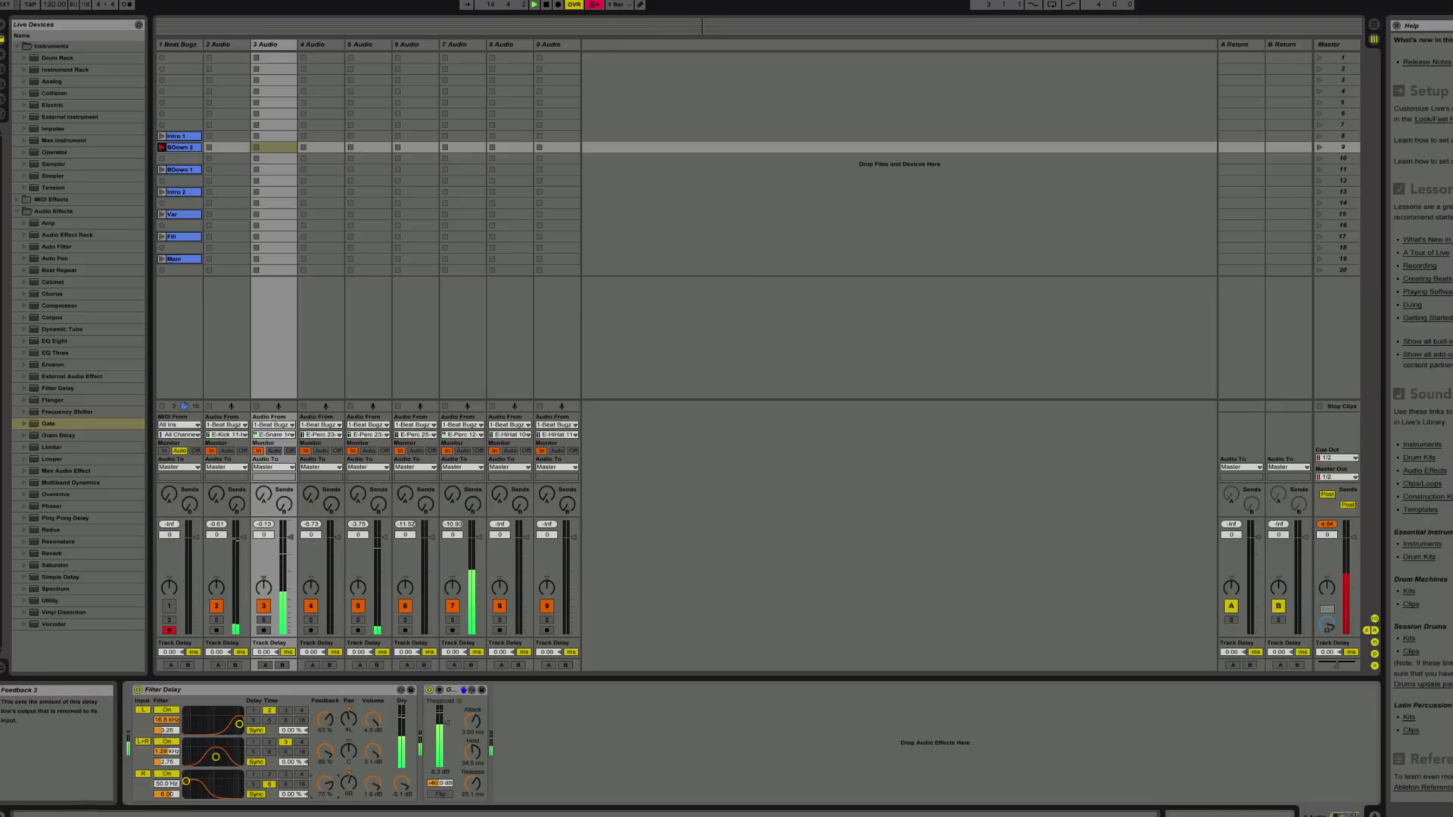
Select the Beat Bugz track to show its Impulse device
{"action": "left_click", "coordinate": [185, 332]}
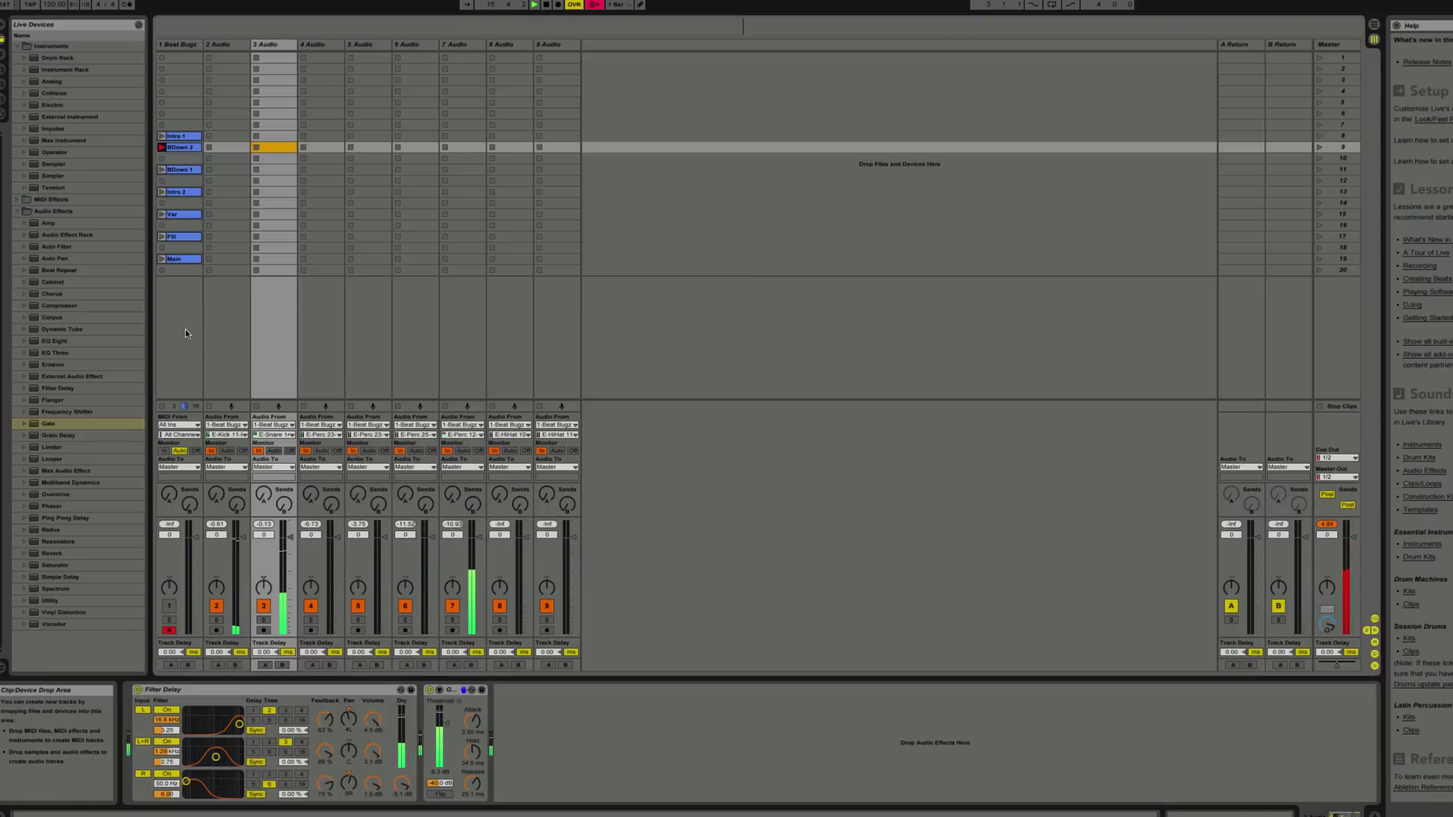
{"action": "left_click", "coordinate": [186, 333]}
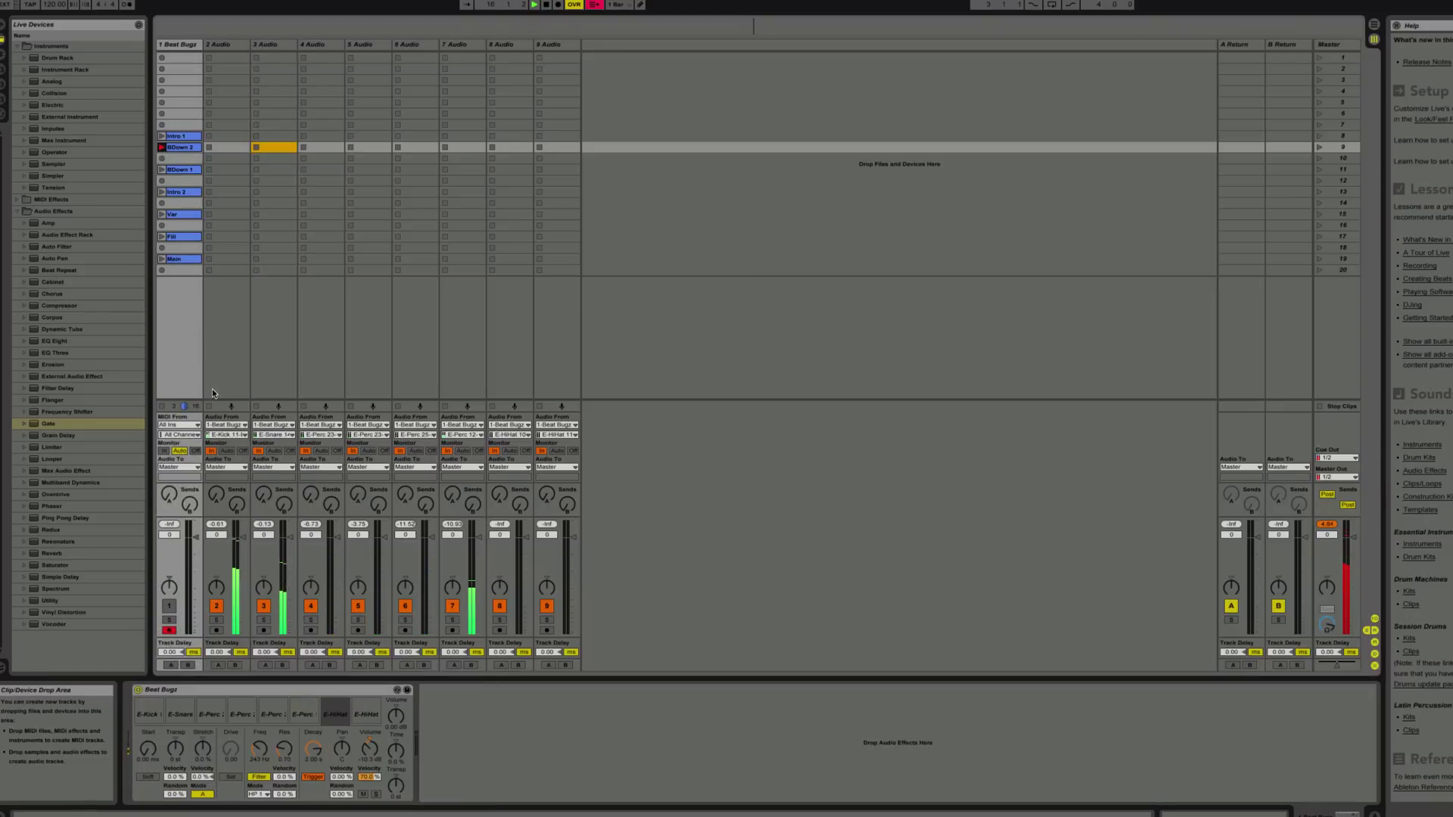
For the Impulse's snare sound, set the pan's Random to 100 % and raise its pan Velocity amount, adjusting the global Transp and Time
{"action": "left_click", "coordinate": [185, 717]}
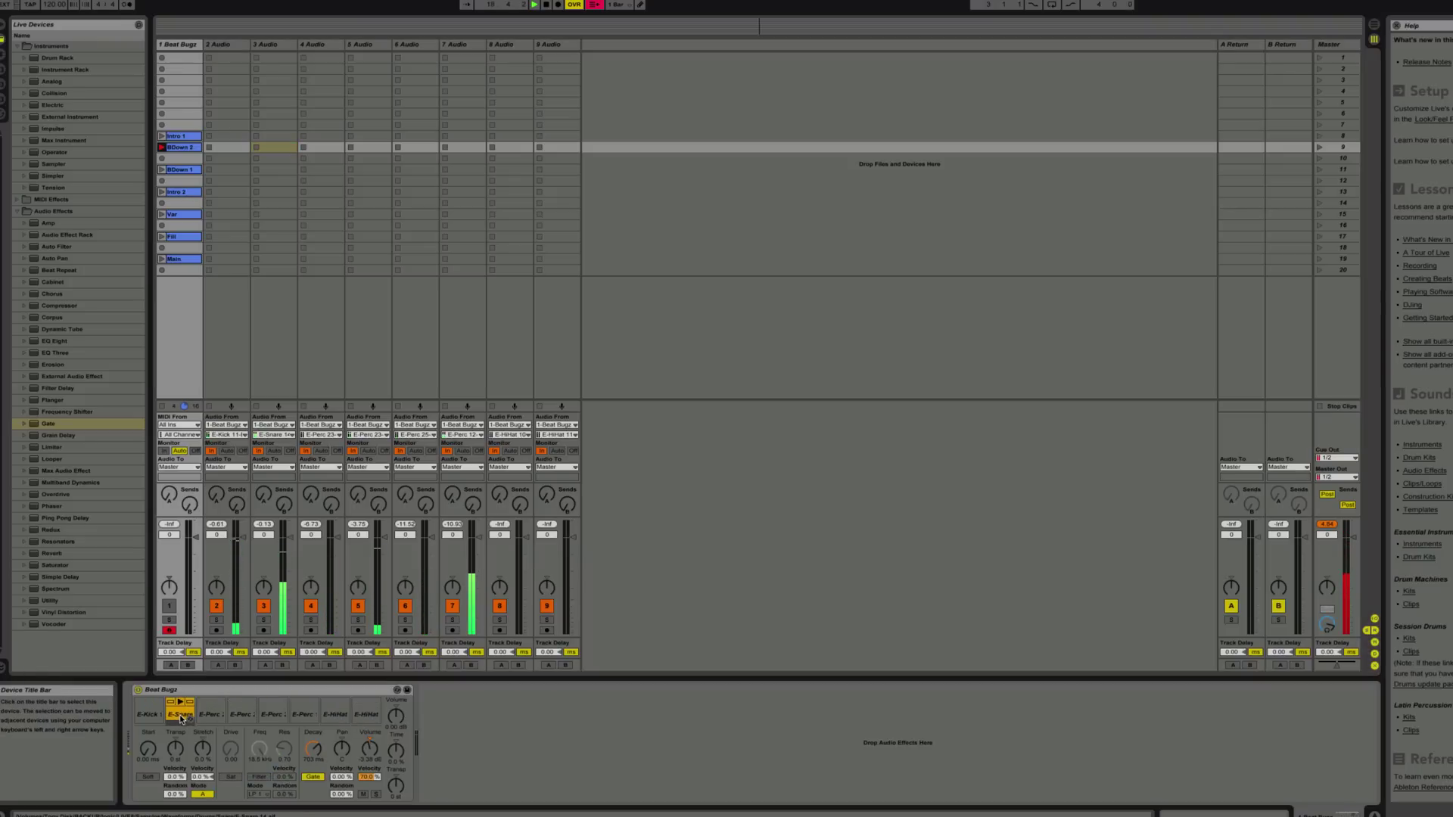
{"action": "left_click_drag", "start_coordinate": [393, 789], "coordinate": [392, 780]}
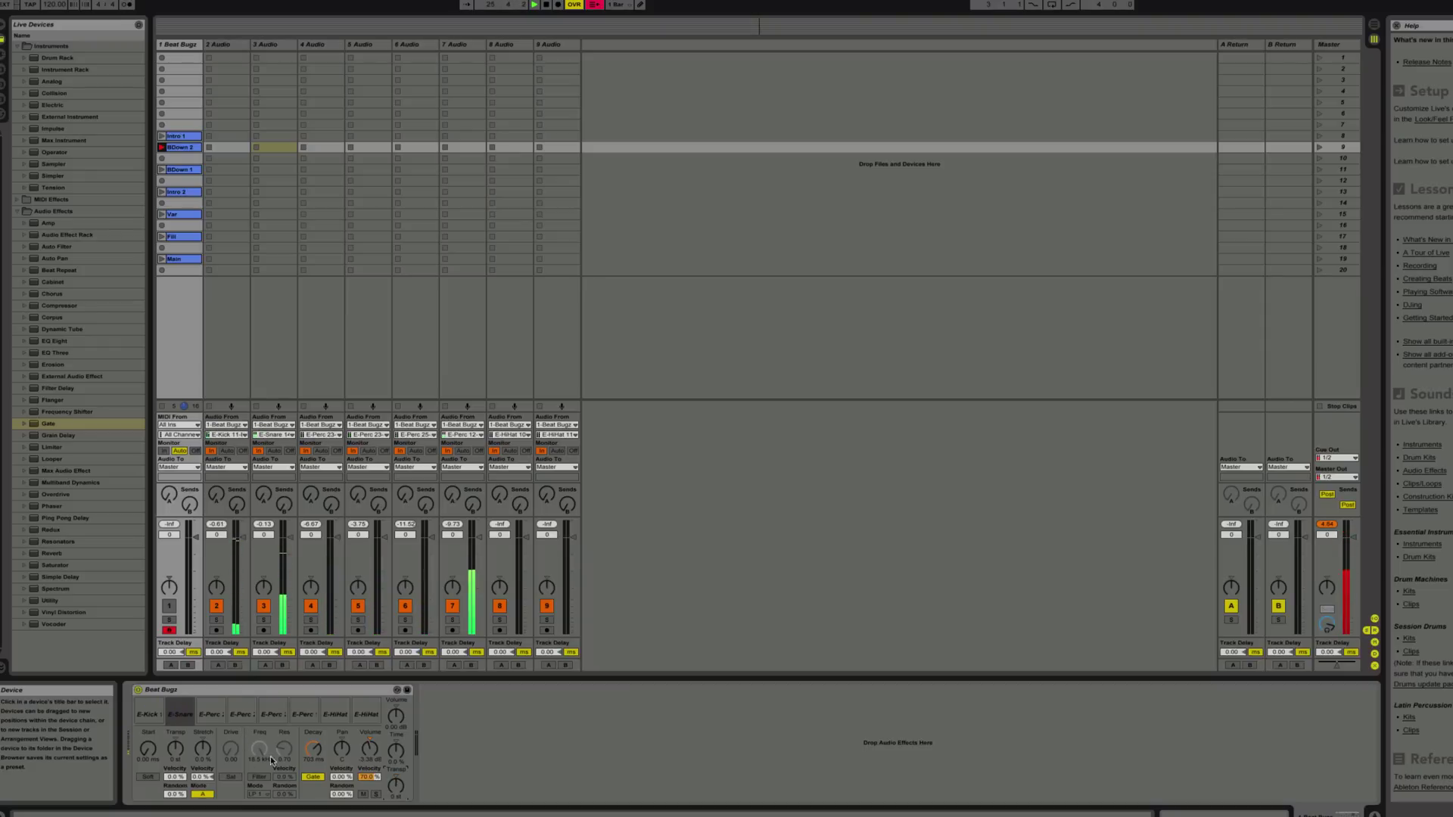
{"action": "left_click_drag", "start_coordinate": [341, 794], "coordinate": [341, 718]}
{"action": "left_click_drag", "start_coordinate": [341, 776], "coordinate": [395, 749]}
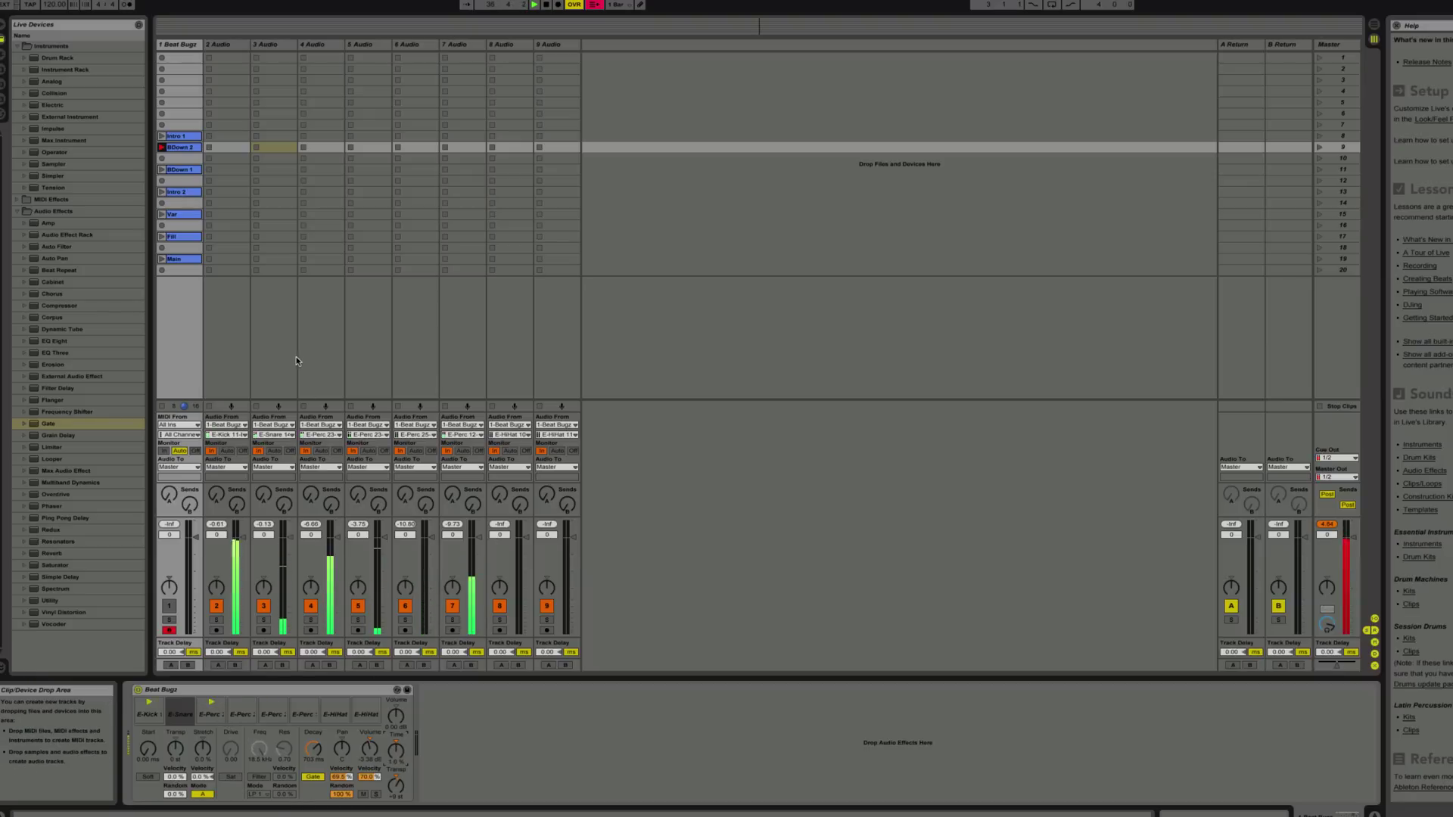
Lower the Gate's threshold on audio track 3 to about -17 dB
{"action": "left_click_drag", "start_coordinate": [288, 351], "coordinate": [227, 180]}
{"action": "left_click", "coordinate": [288, 353]}
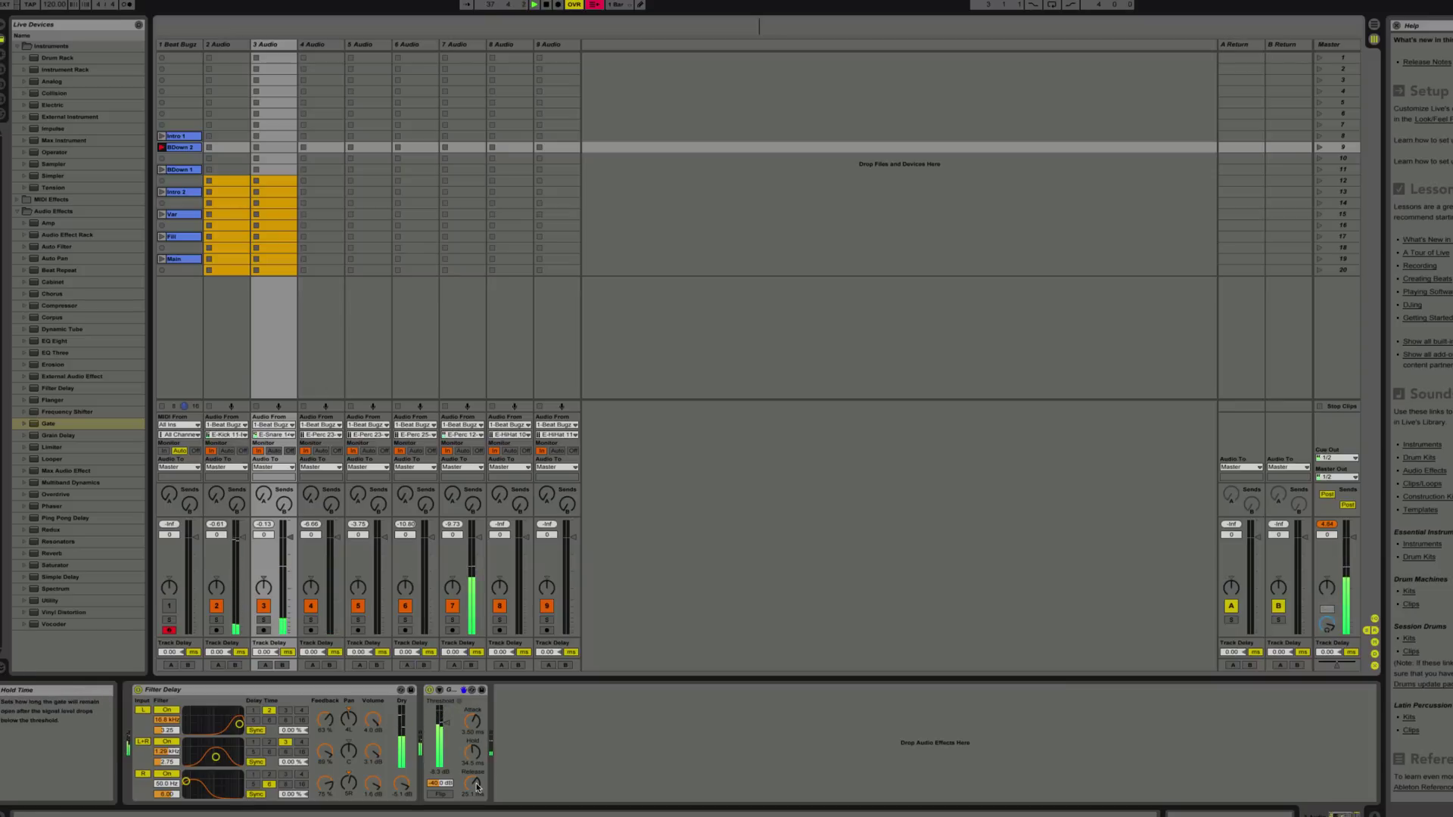
{"action": "mouse_move", "coordinate": [447, 723]}
{"action": "left_mouse_down"}
{"action": "mouse_move", "coordinate": [447, 710]}
{"action": "mouse_move", "coordinate": [447, 735]}
{"action": "left_mouse_up"}
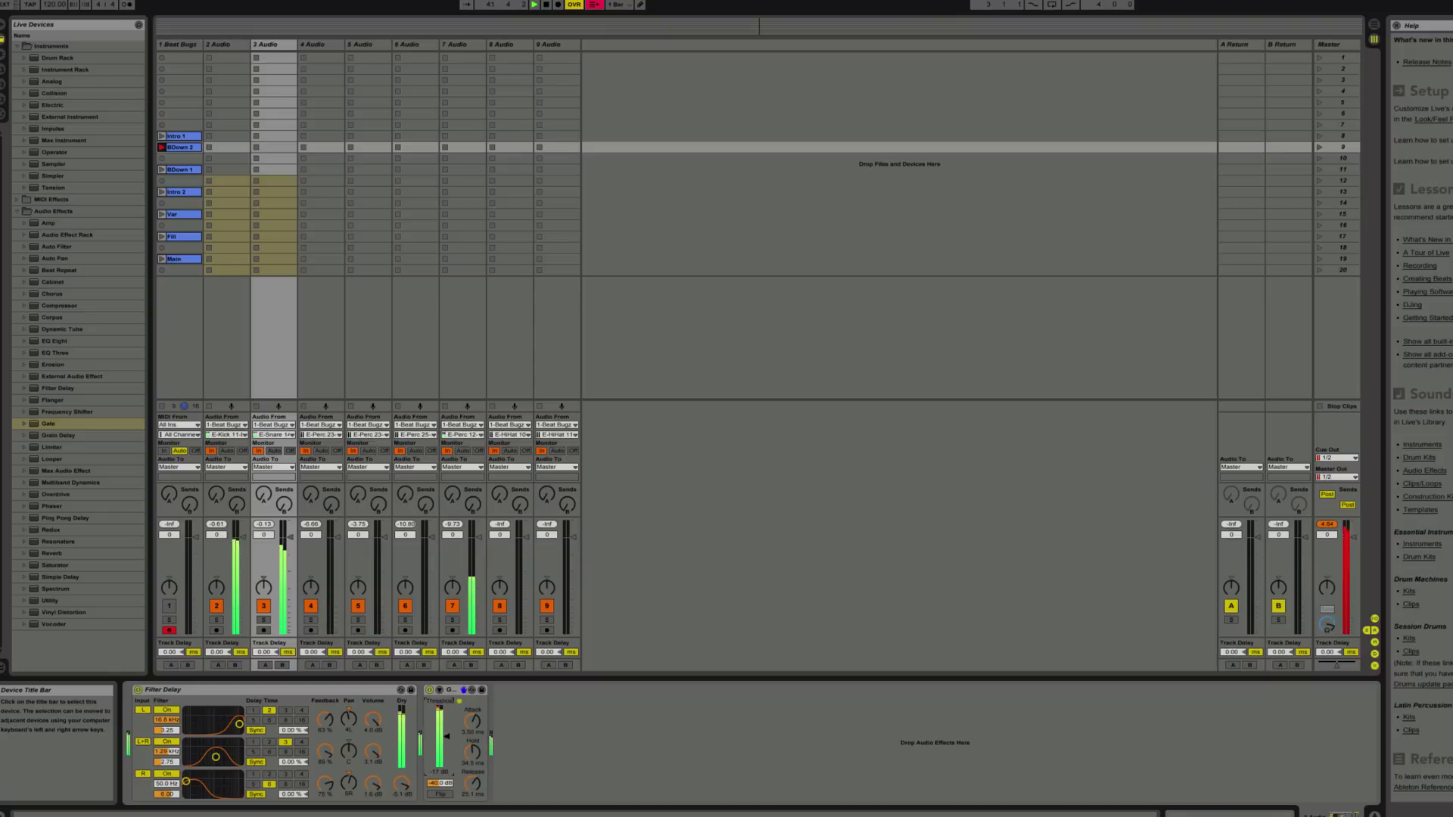
{"action": "left_click", "coordinate": [303, 343]}
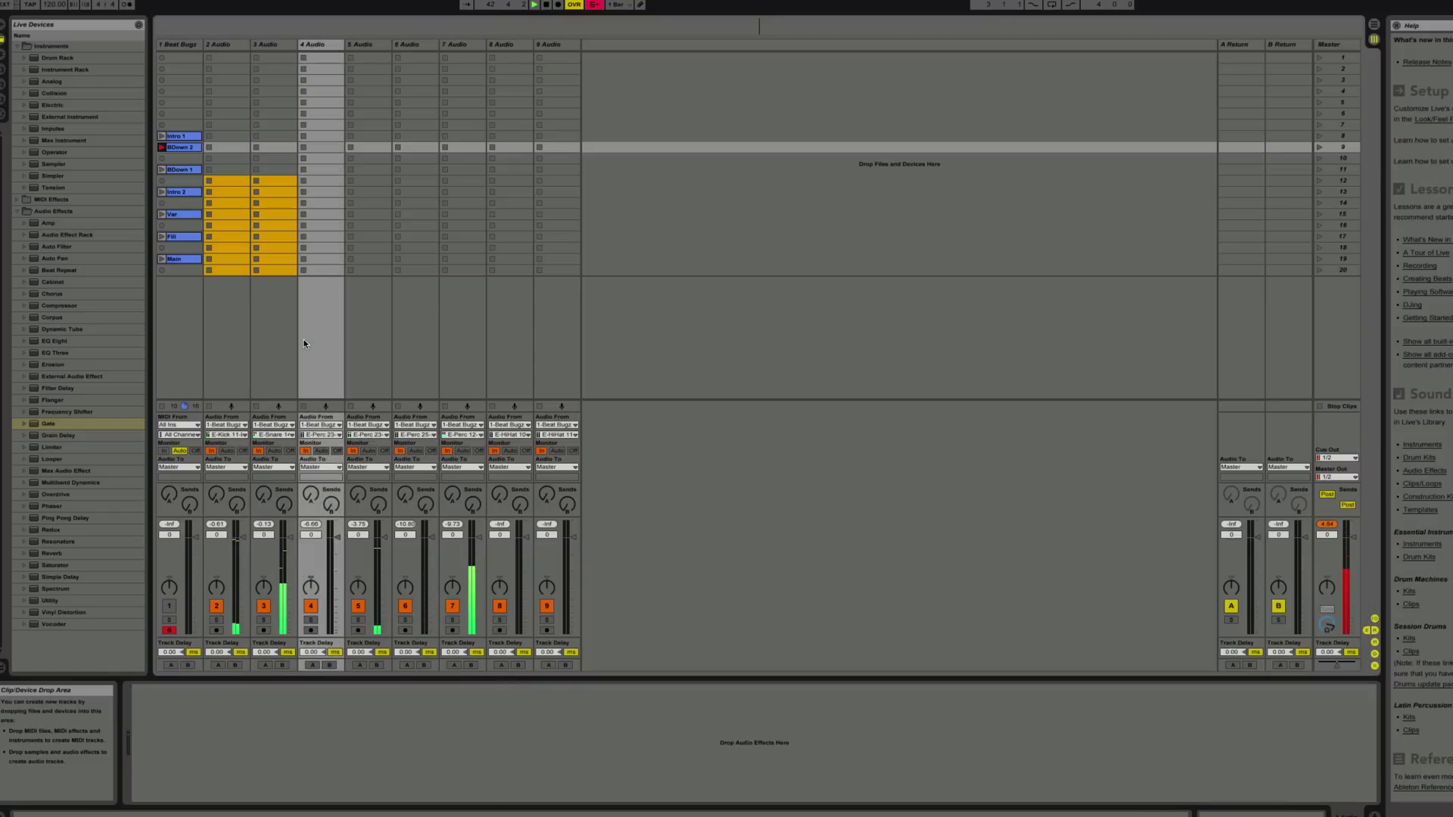
{"action": "left_click", "coordinate": [275, 376]}
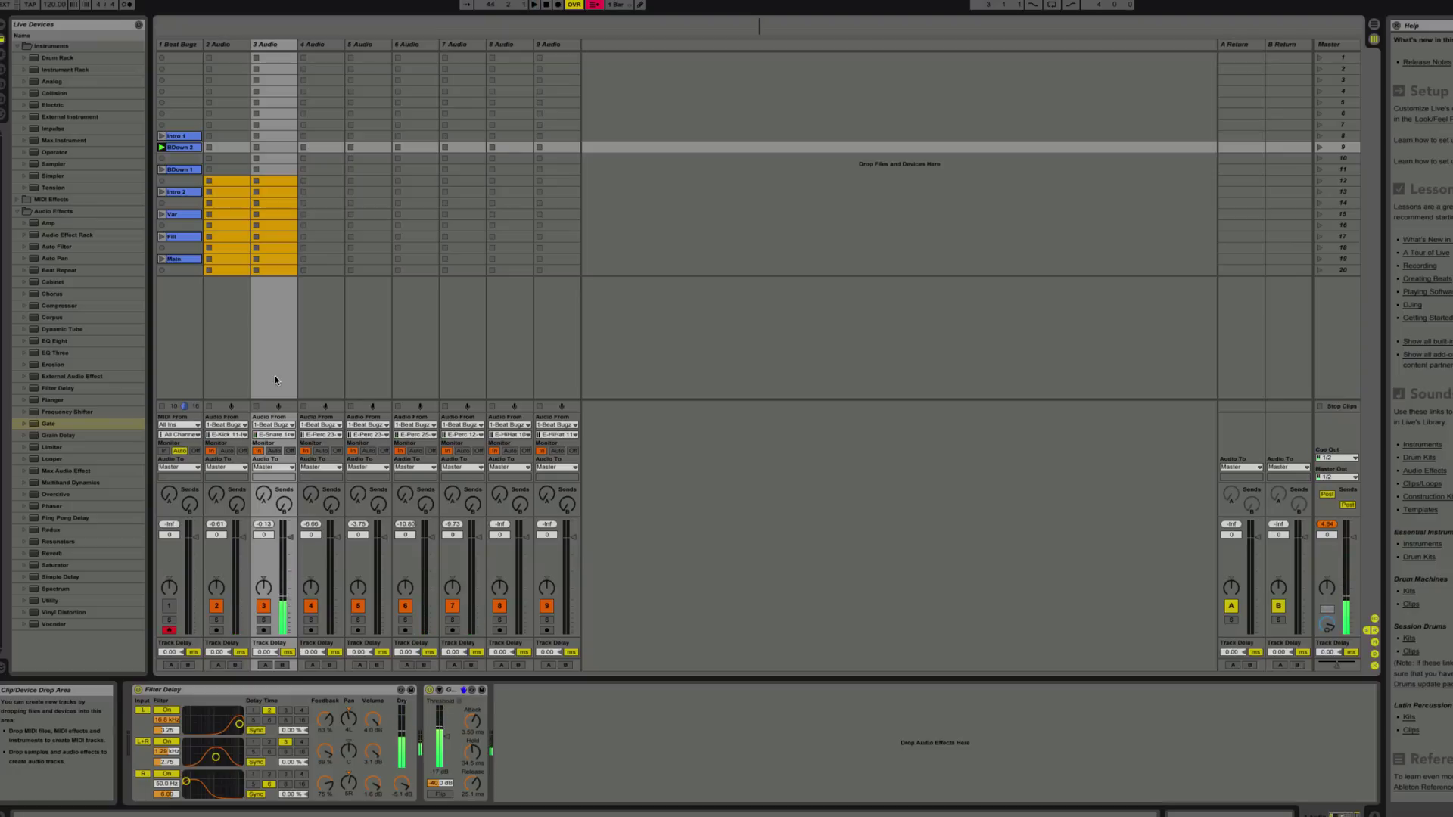
Add an Auto Pan to audio track 3, place it before the Filter Delay, and raise its amount and shape
{"action": "left_click", "coordinate": [196, 332]}
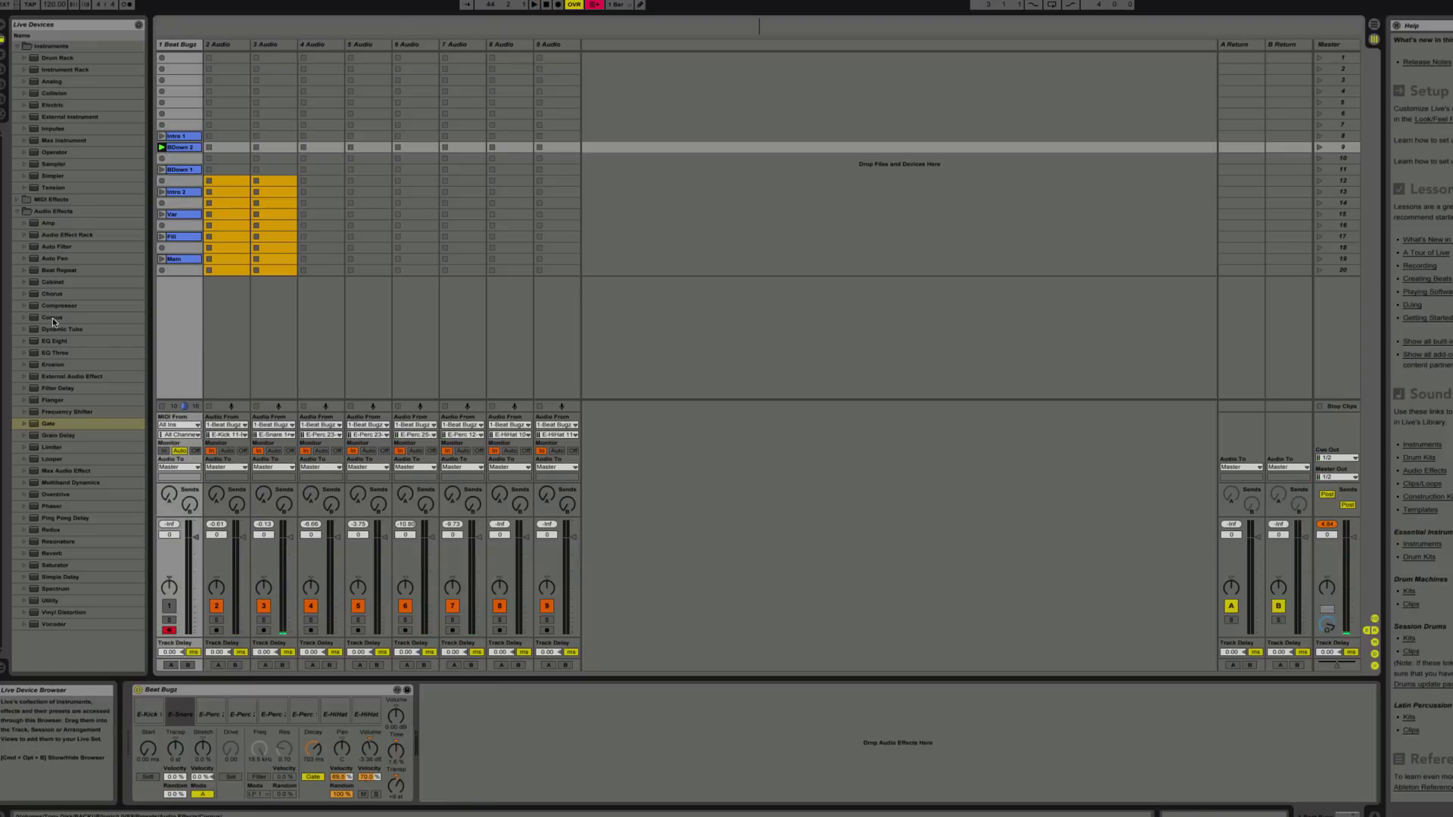
{"action": "left_click", "coordinate": [34, 258]}
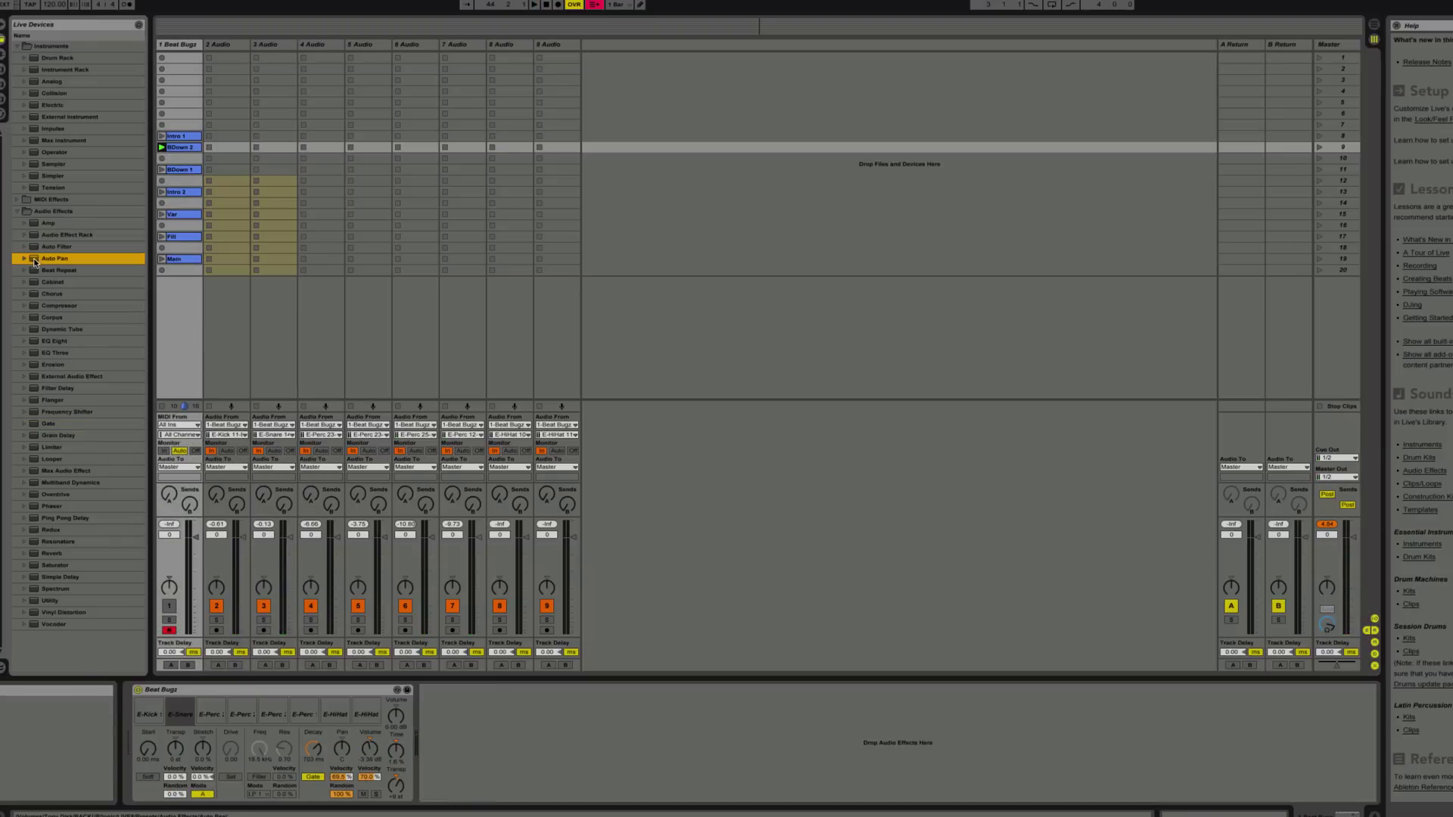
{"action": "left_click_drag", "start_coordinate": [273, 332], "coordinate": [272, 332]}
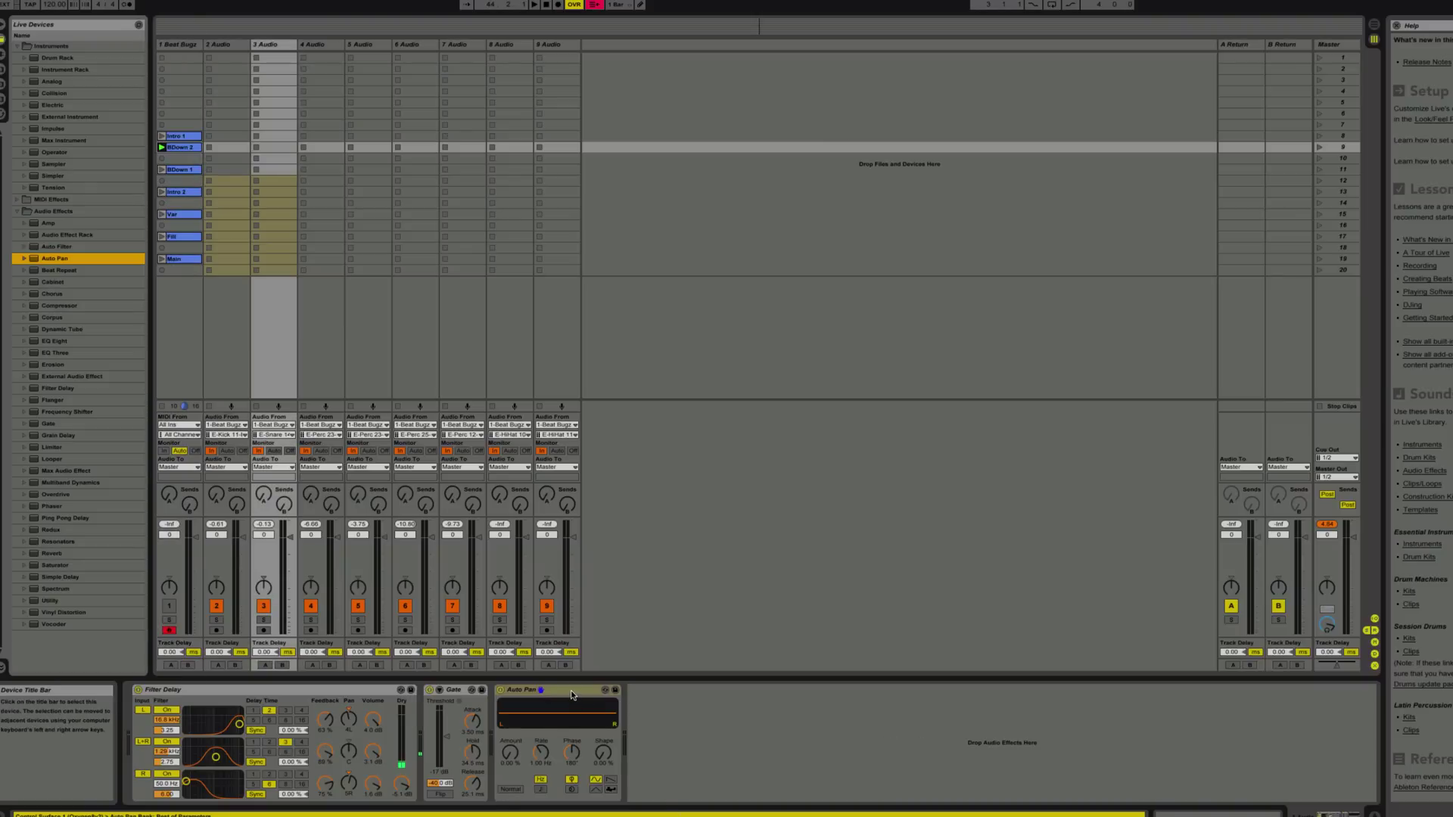
{"action": "left_click", "coordinate": [505, 695]}
{"action": "mouse_move", "coordinate": [503, 693]}
{"action": "left_mouse_down"}
{"action": "mouse_move", "coordinate": [126, 713]}
{"action": "mouse_move", "coordinate": [155, 717]}
{"action": "mouse_move", "coordinate": [162, 761]}
{"action": "mouse_move", "coordinate": [241, 763]}
{"action": "mouse_move", "coordinate": [241, 779]}
{"action": "left_mouse_up"}
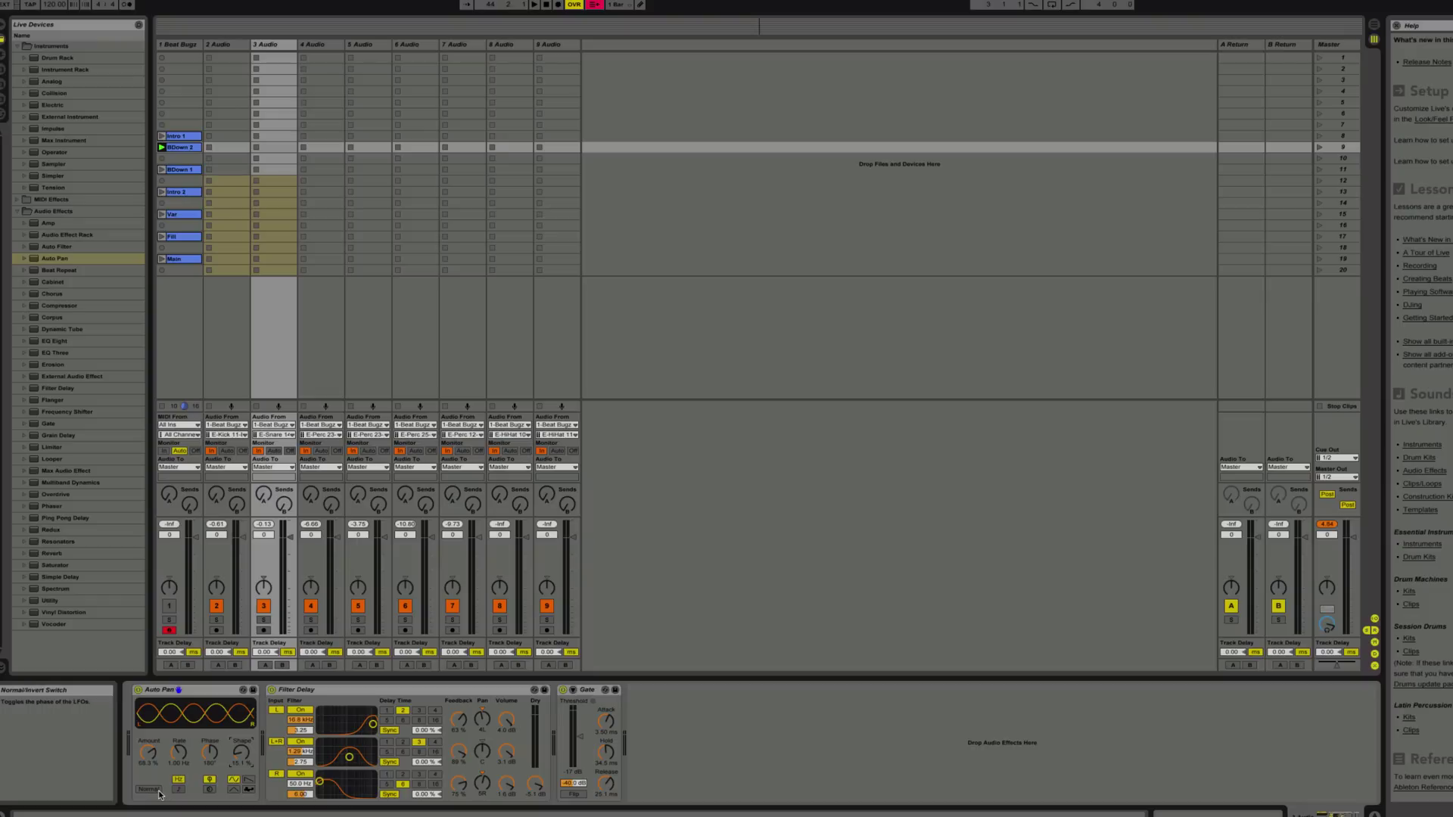
Switch the Auto Pan to Spin mode, adjust its spin and shape amounts, and play the BDown 2 clip to hear track 3
{"action": "left_click", "coordinate": [210, 790]}
{"action": "left_click_drag", "start_coordinate": [210, 759], "coordinate": [209, 728]}
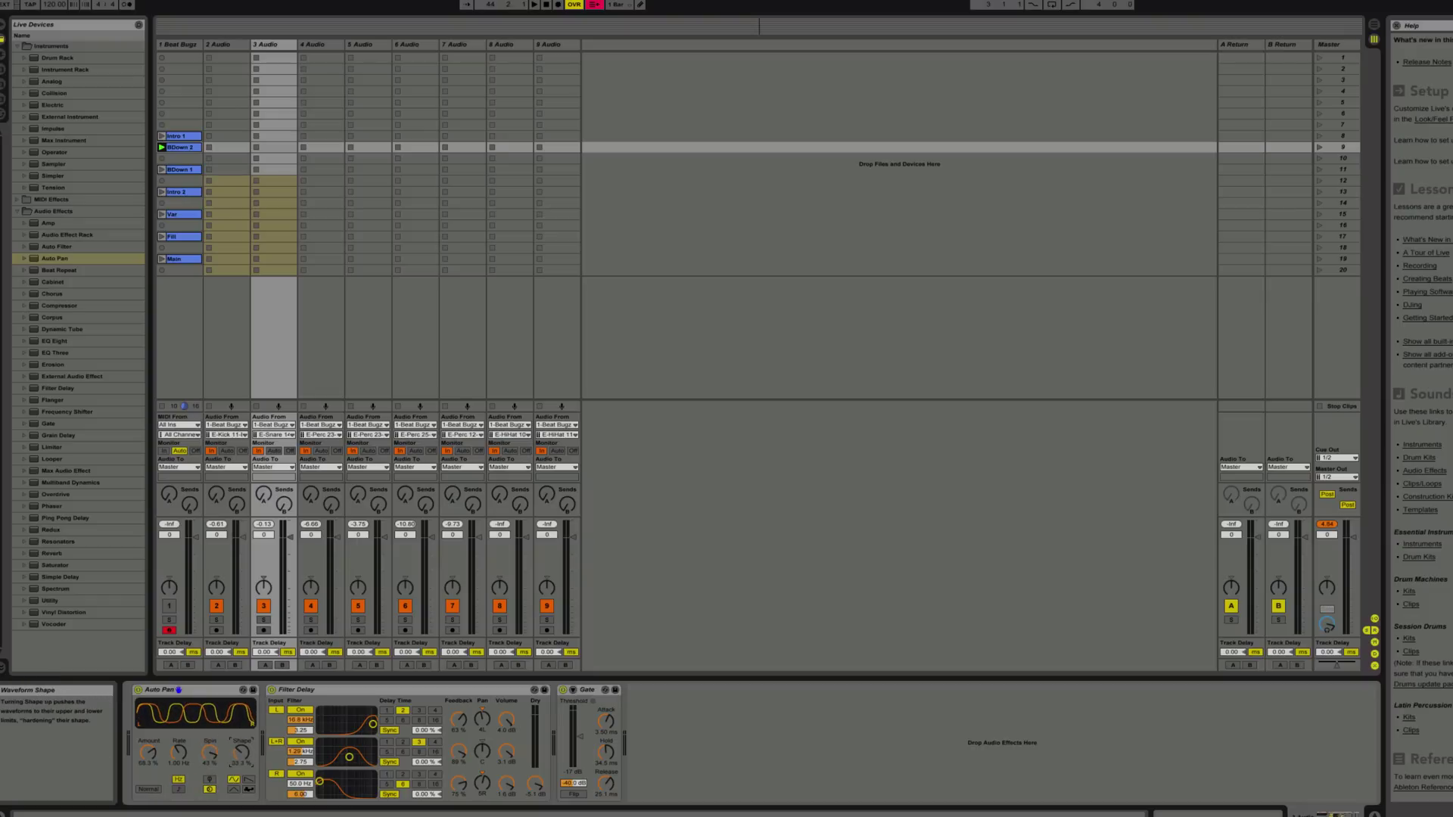
{"action": "left_click_drag", "start_coordinate": [241, 753], "coordinate": [241, 765]}
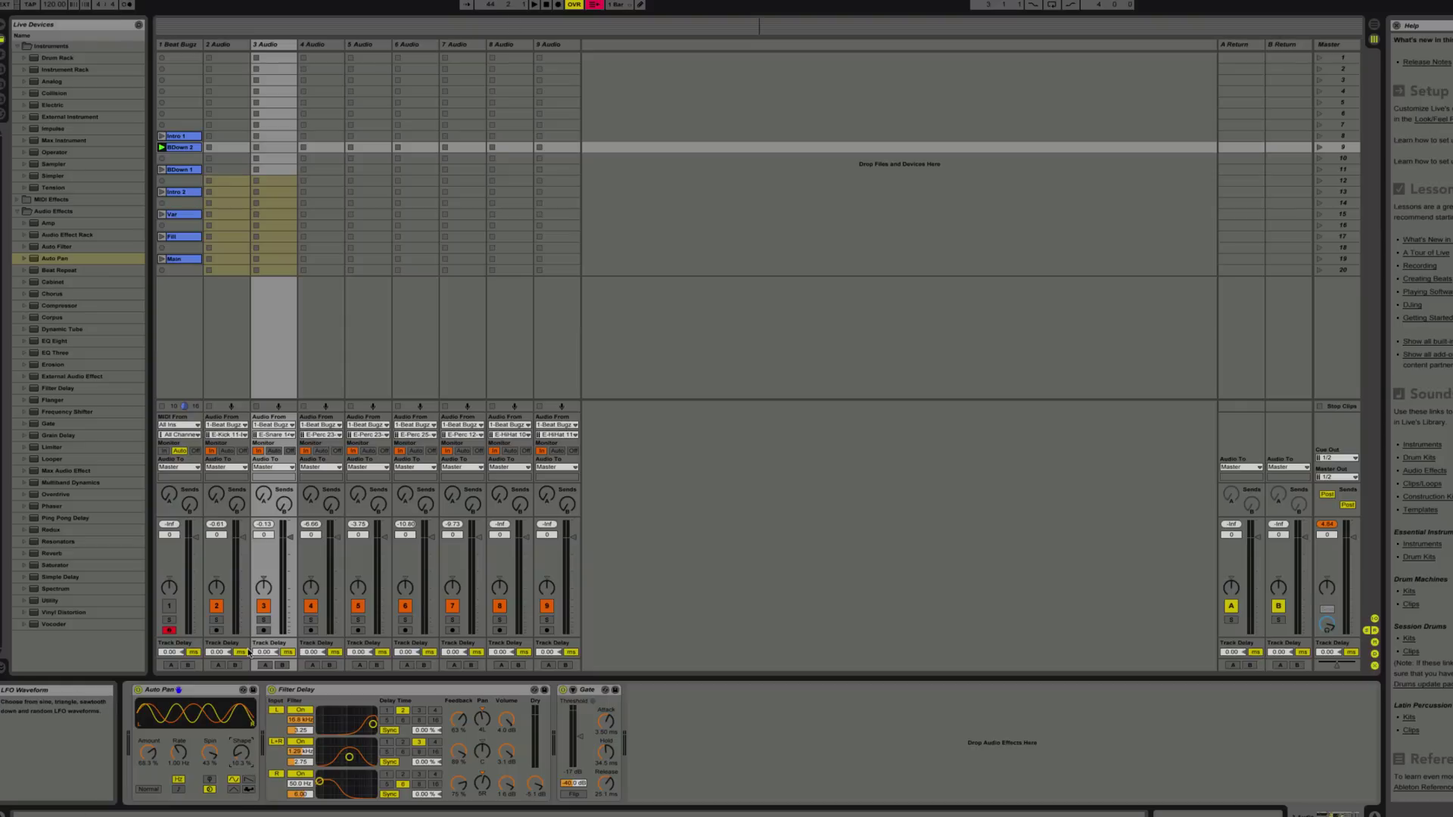
{"action": "left_click", "coordinate": [163, 148]}
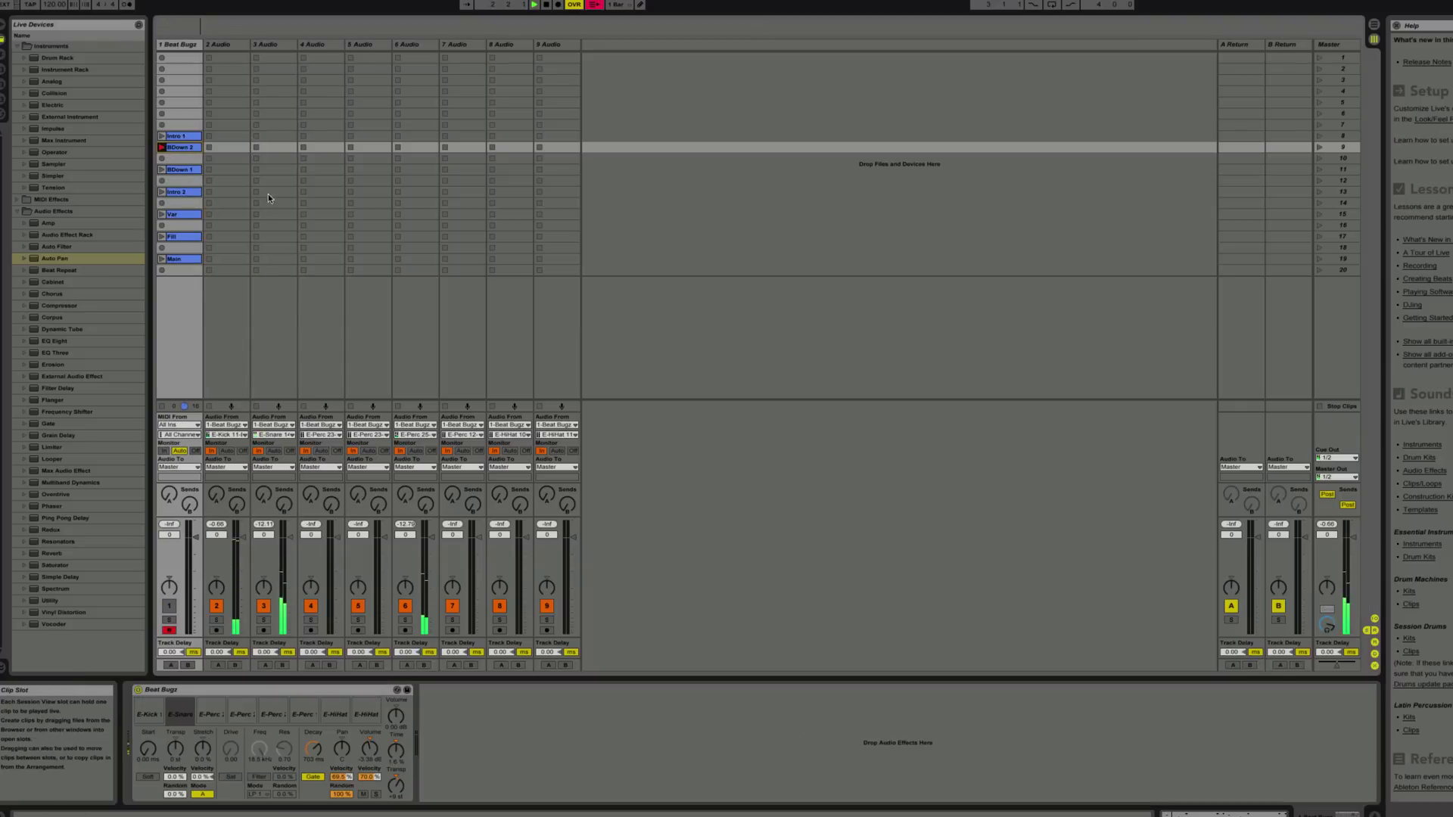
{"action": "left_click", "coordinate": [266, 62]}
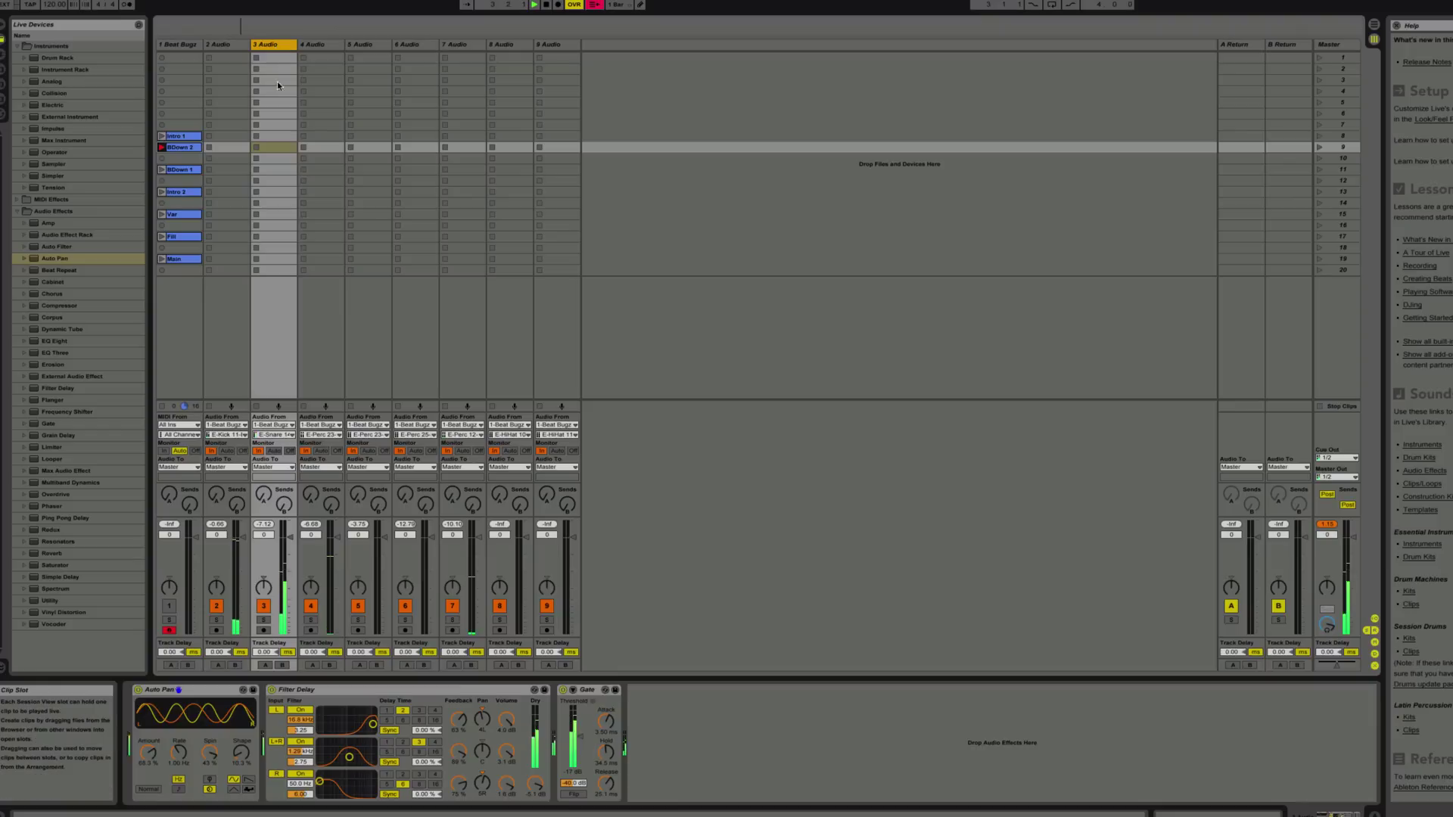
Enable the snare sound's LP 1 filter in the Beat Bugz Impulse, lowering its frequency and raising the resonance and random amount
{"action": "left_click", "coordinate": [197, 333]}
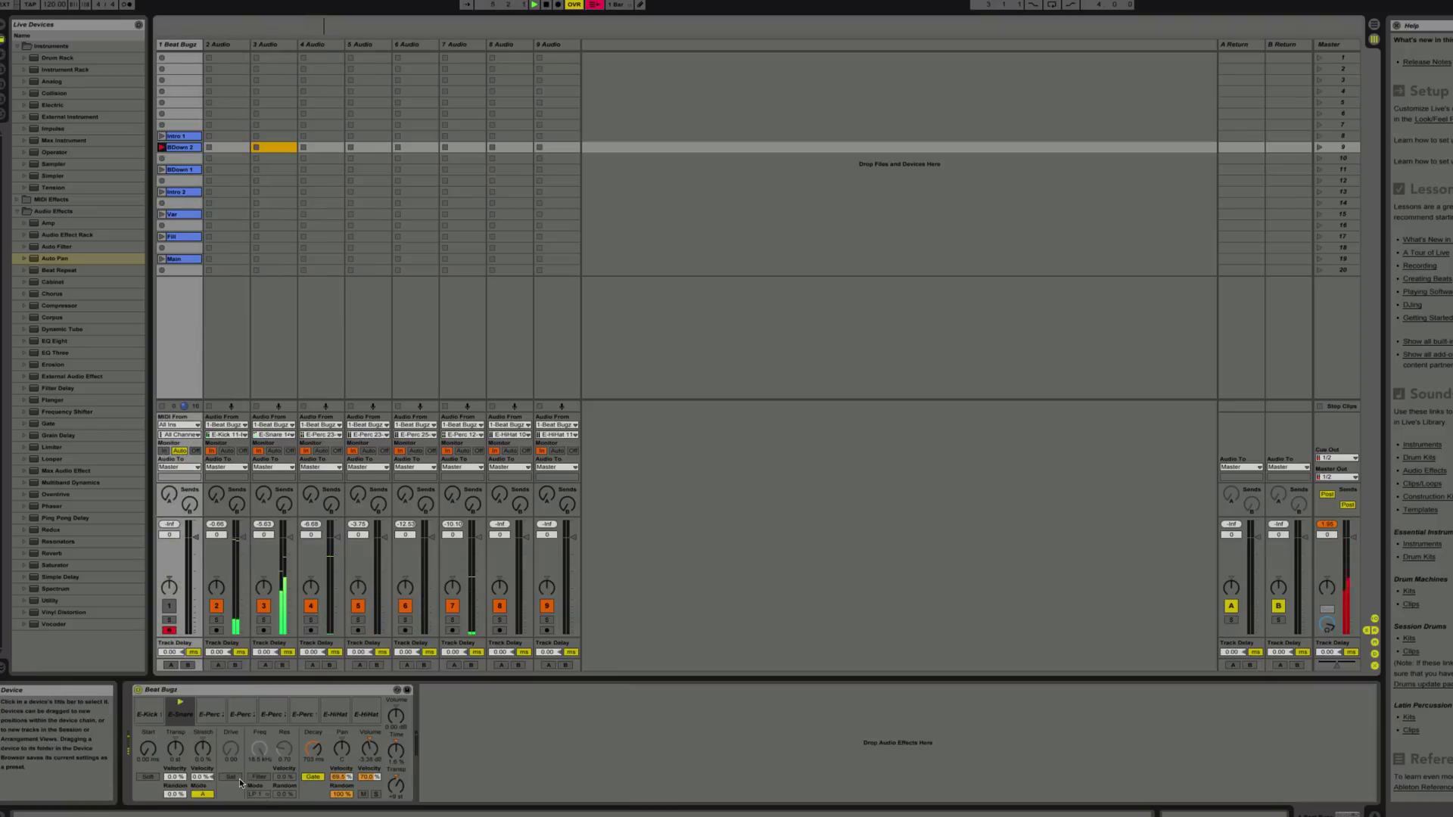
{"action": "left_click", "coordinate": [258, 777]}
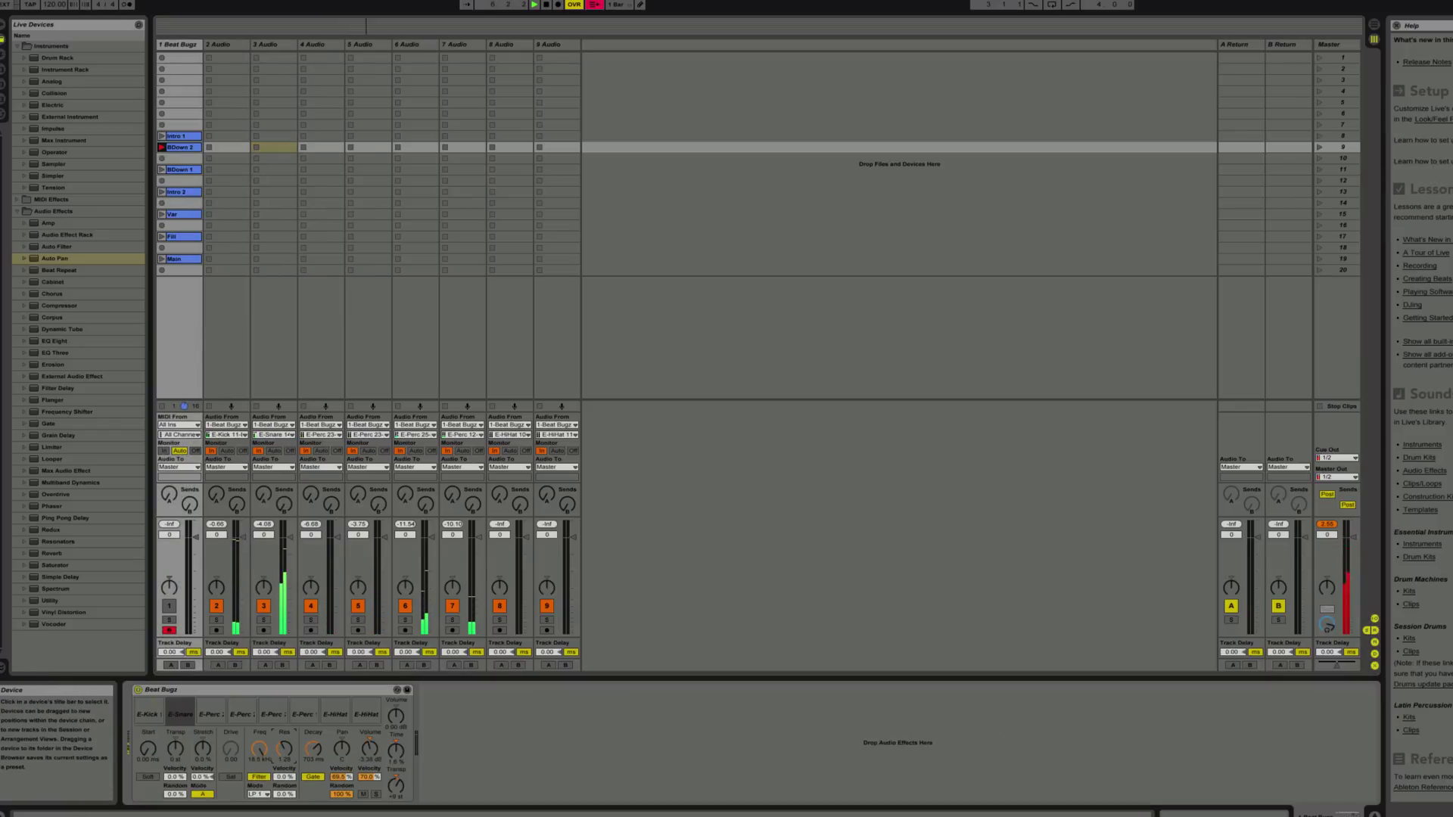
{"action": "mouse_move", "coordinate": [284, 748]}
{"action": "left_mouse_down"}
{"action": "mouse_move", "coordinate": [284, 734]}
{"action": "mouse_move", "coordinate": [268, 779]}
{"action": "mouse_move", "coordinate": [258, 754]}
{"action": "mouse_move", "coordinate": [284, 757]}
{"action": "mouse_move", "coordinate": [284, 732]}
{"action": "left_mouse_up"}
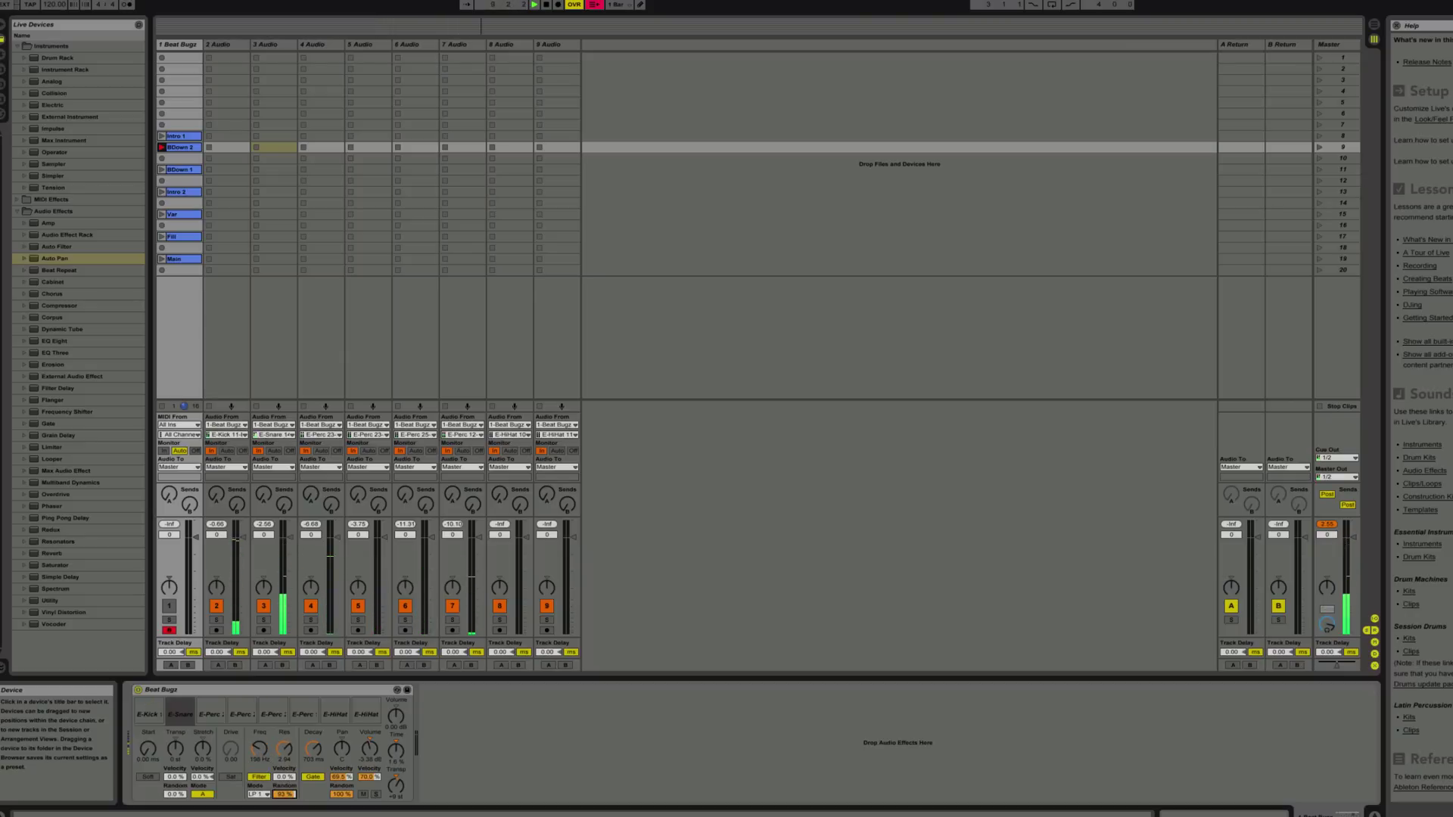
{"action": "left_click", "coordinate": [258, 795]}
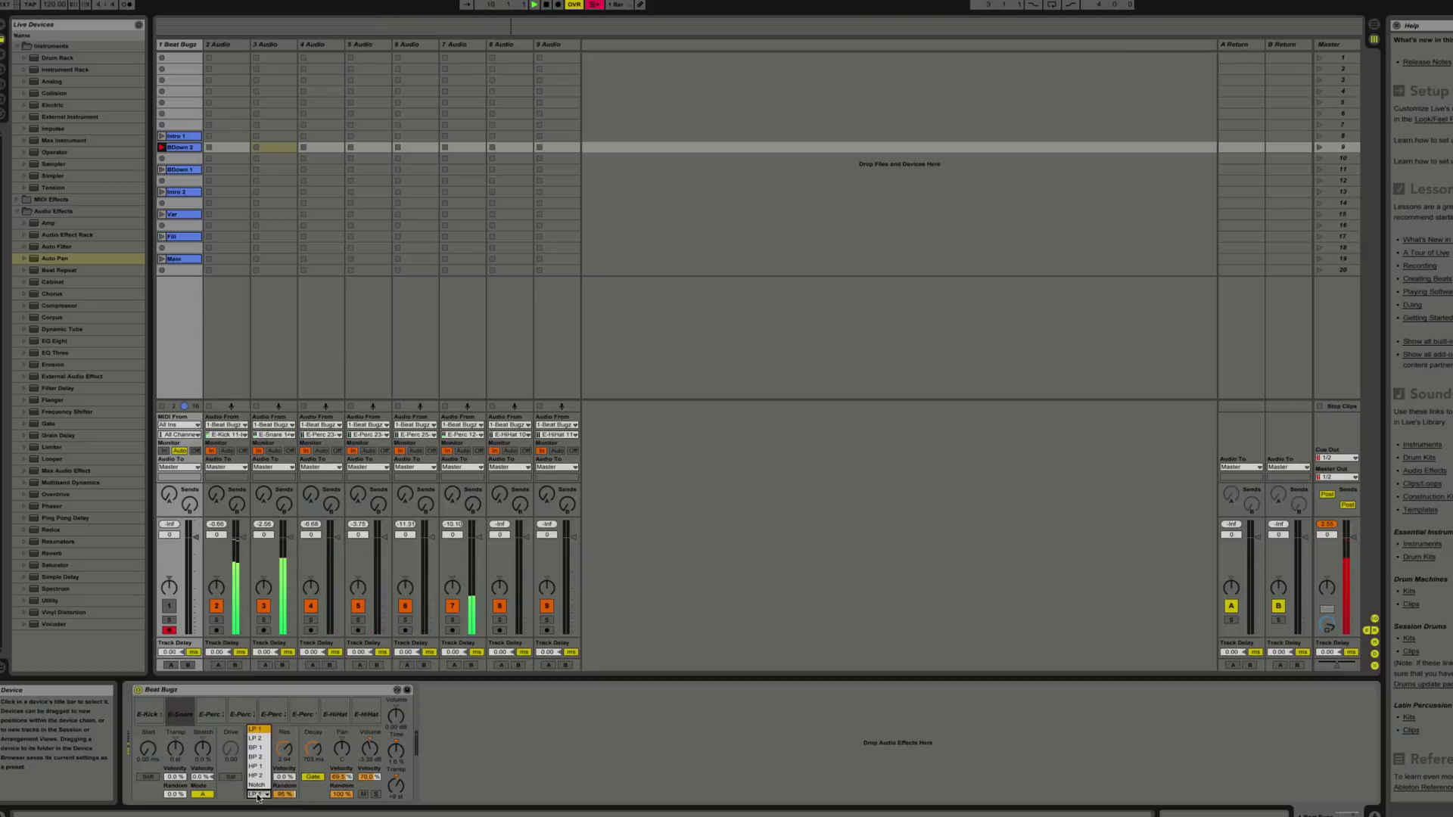
{"action": "left_click", "coordinate": [261, 734]}
Set the snare's transpose Velocity to 100 %, raise its transpose Random and stretch Velocity amounts, and adjust the Impulse's global Transp and Time
{"action": "left_click_drag", "start_coordinate": [174, 776], "coordinate": [202, 787]}
{"action": "left_click", "coordinate": [176, 794]}
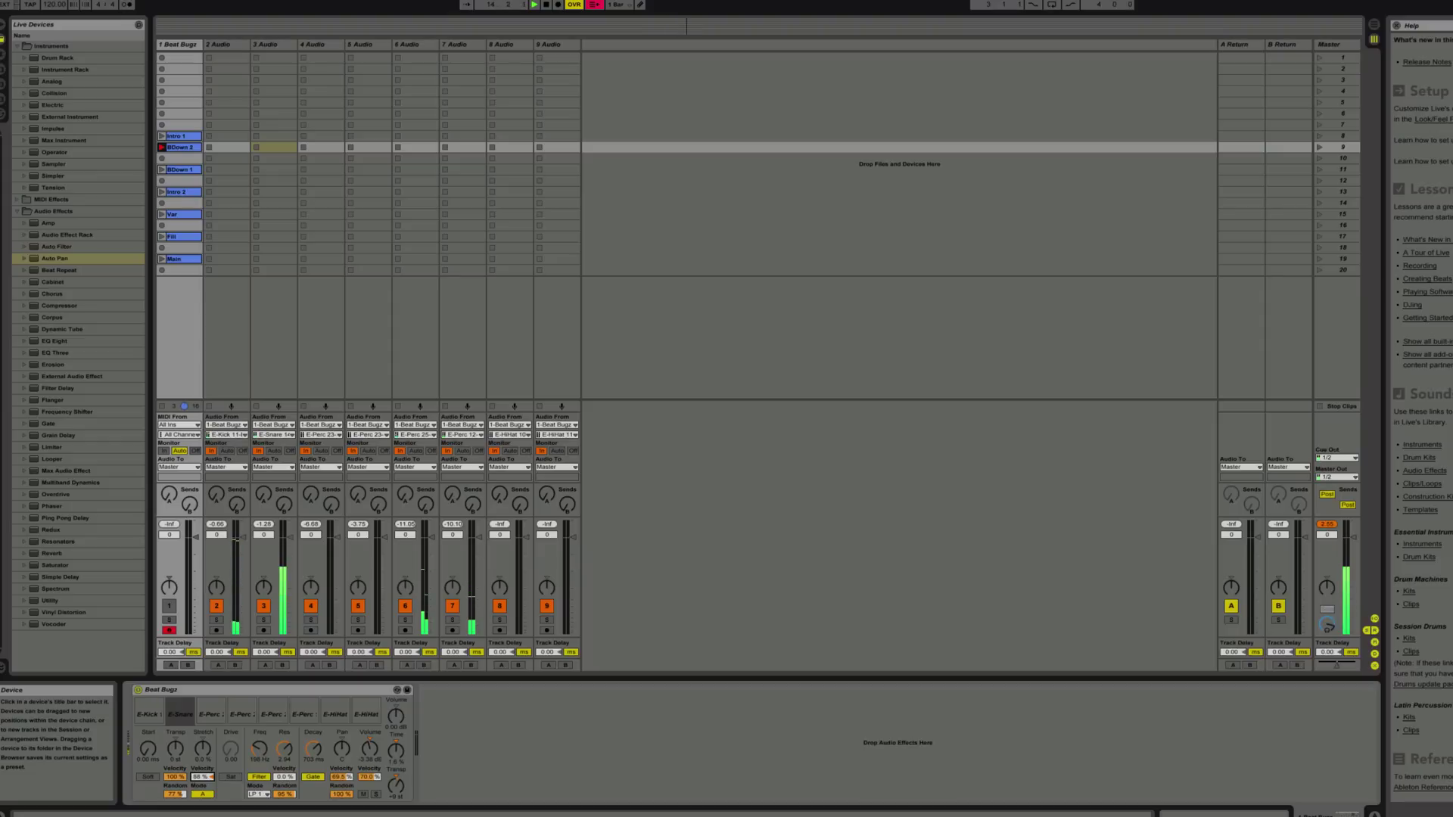
{"action": "left_click_drag", "start_coordinate": [400, 787], "coordinate": [400, 795]}
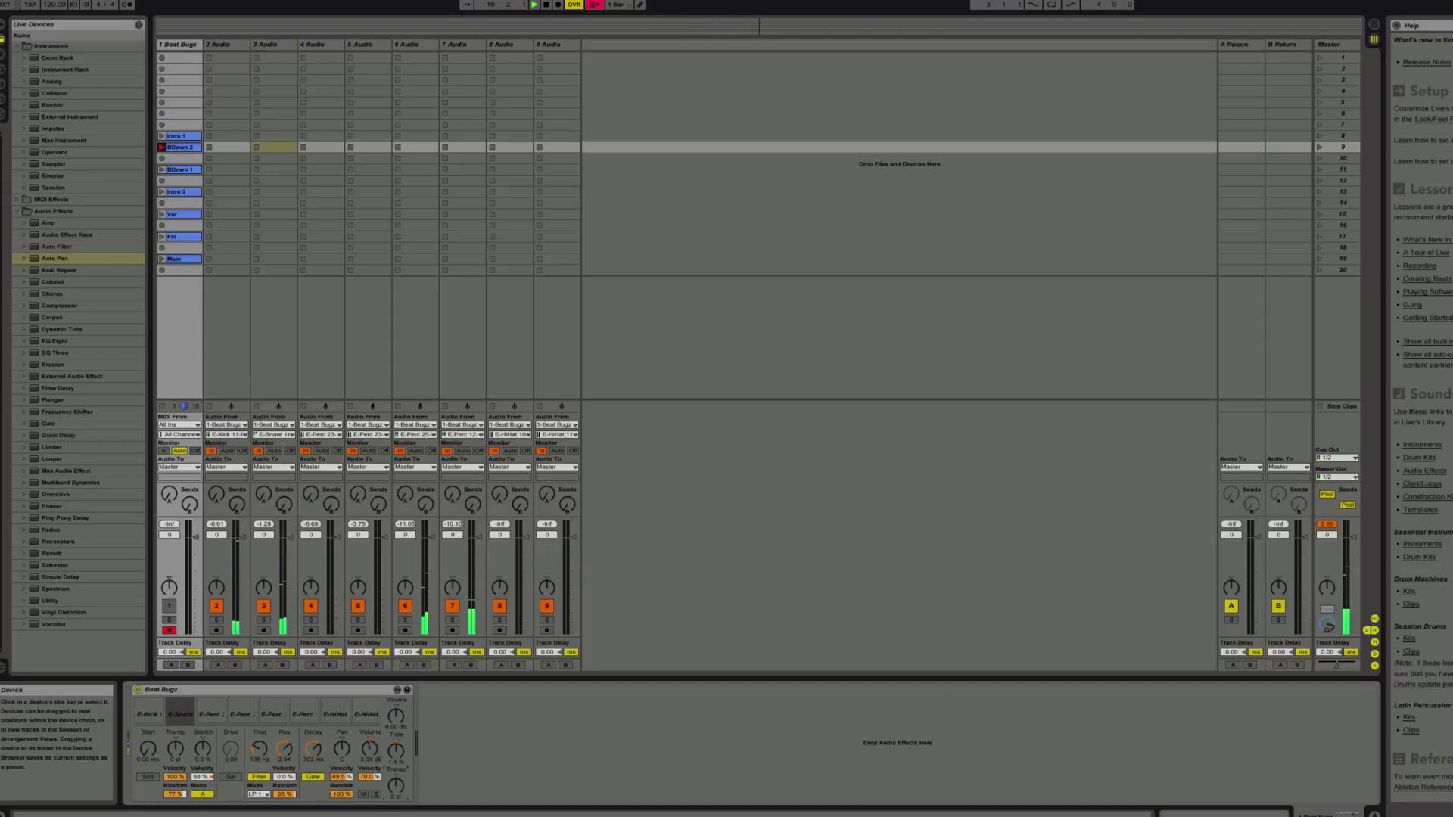
{"action": "mouse_move", "coordinate": [176, 719]}
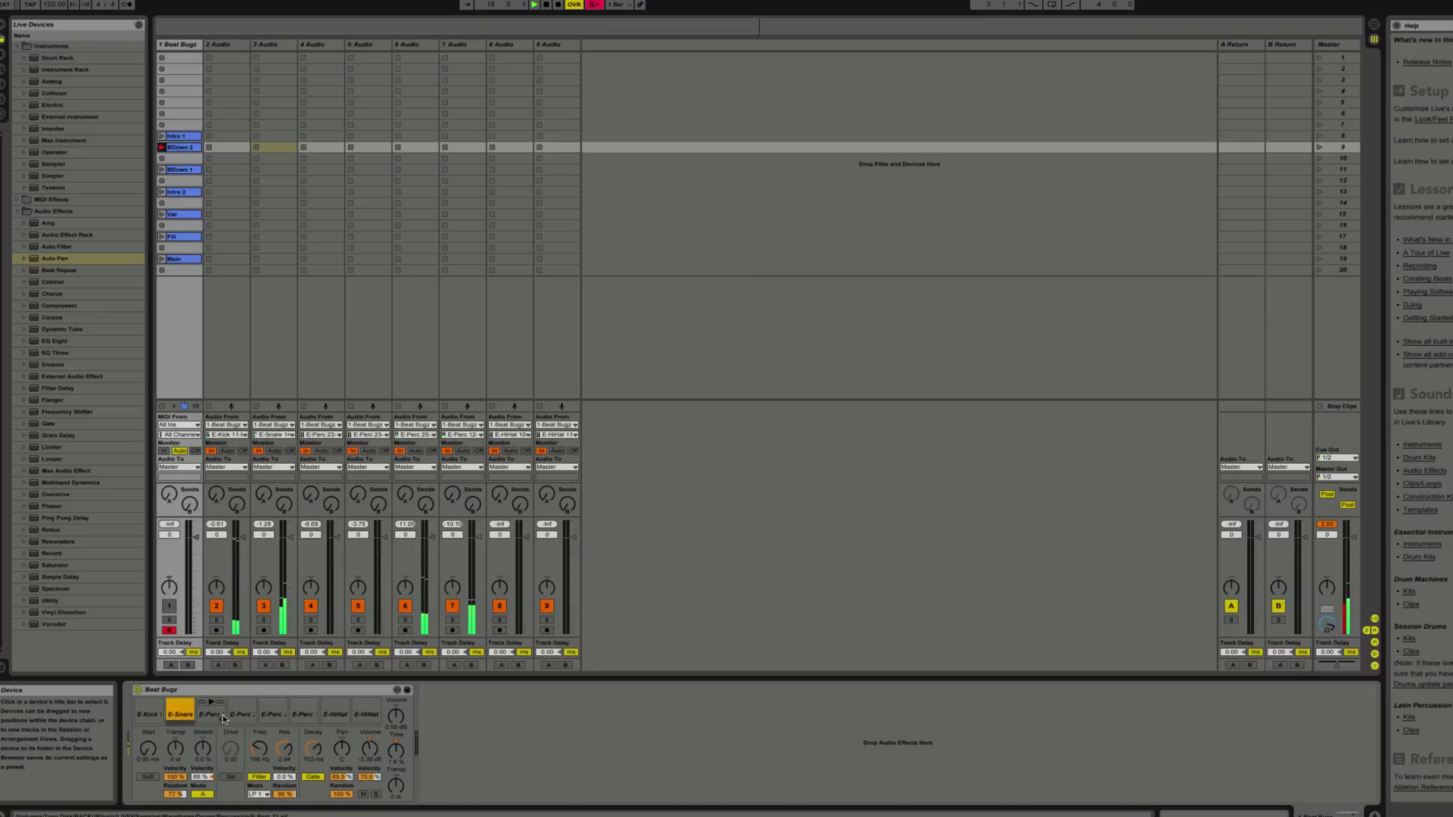
{"action": "left_click_drag", "start_coordinate": [396, 750], "coordinate": [396, 718]}
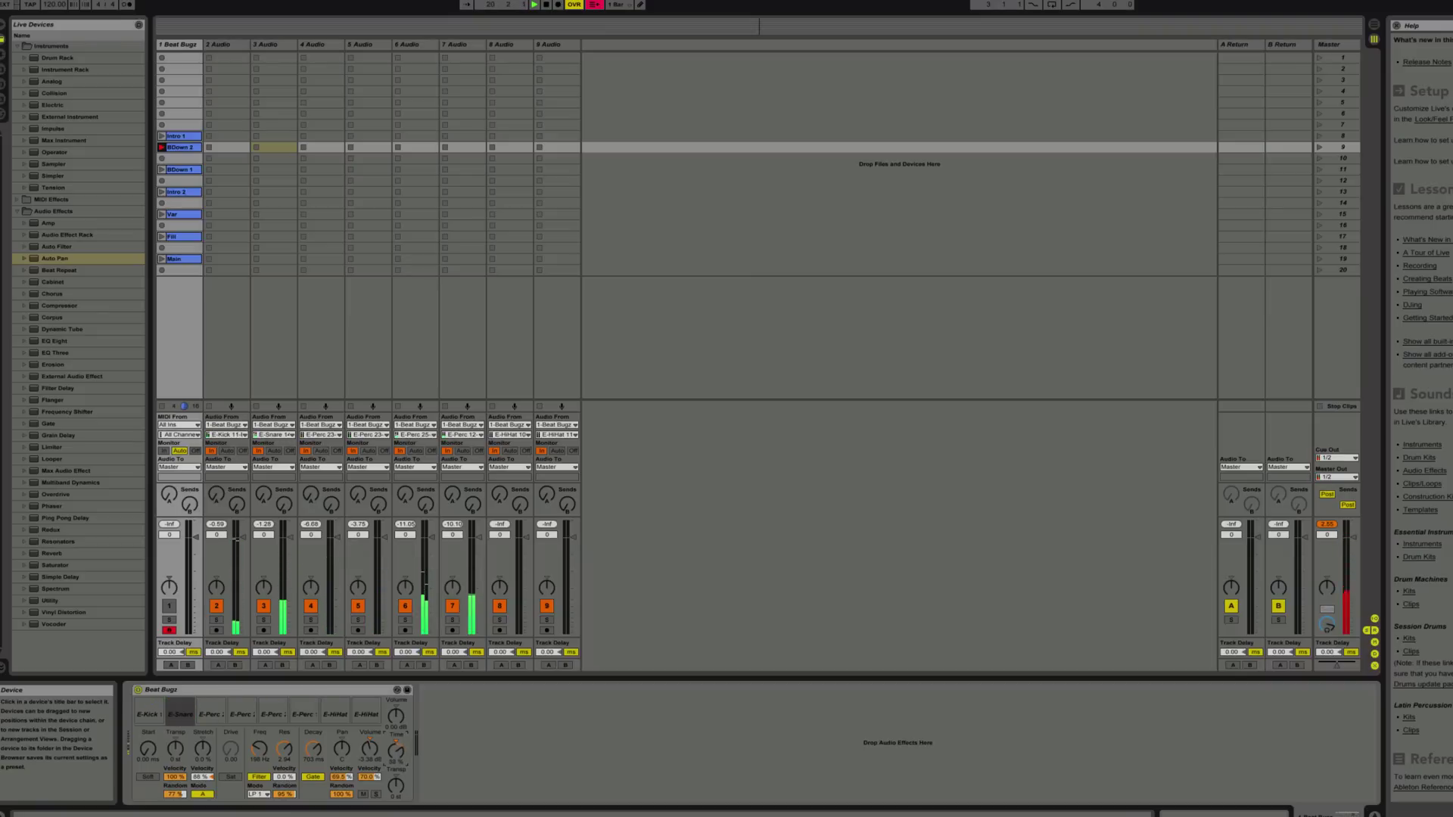
{"action": "mouse_move", "coordinate": [396, 750]}
{"action": "left_mouse_down"}
{"action": "mouse_move", "coordinate": [396, 768]}
{"action": "mouse_move", "coordinate": [396, 737]}
{"action": "mouse_move", "coordinate": [395, 771]}
{"action": "mouse_move", "coordinate": [395, 752]}
{"action": "left_mouse_up"}
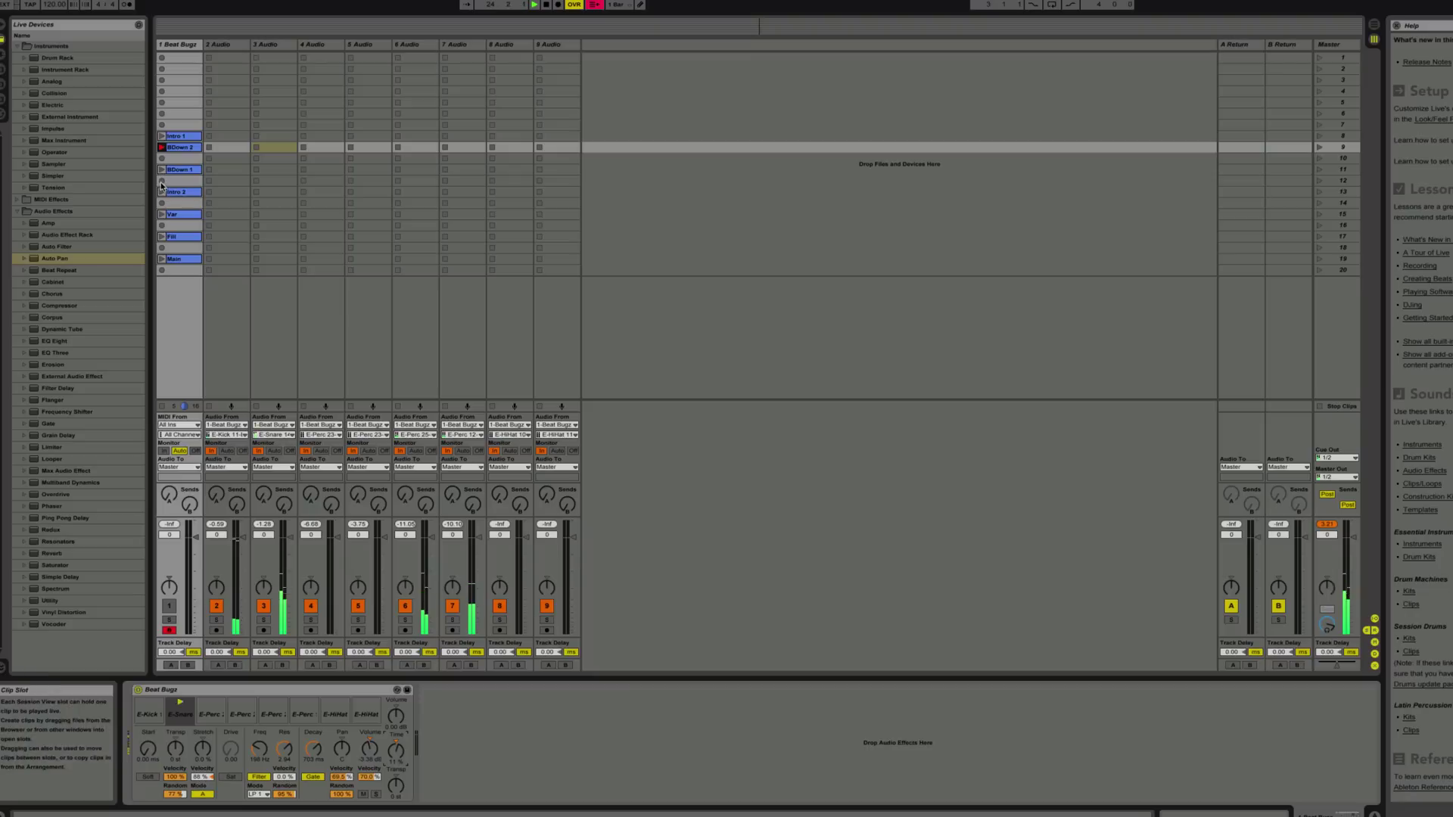
Play the Fill clip, switch the snare's stretch mode, and adjust the Impulse's global Time
{"action": "left_click", "coordinate": [162, 237]}
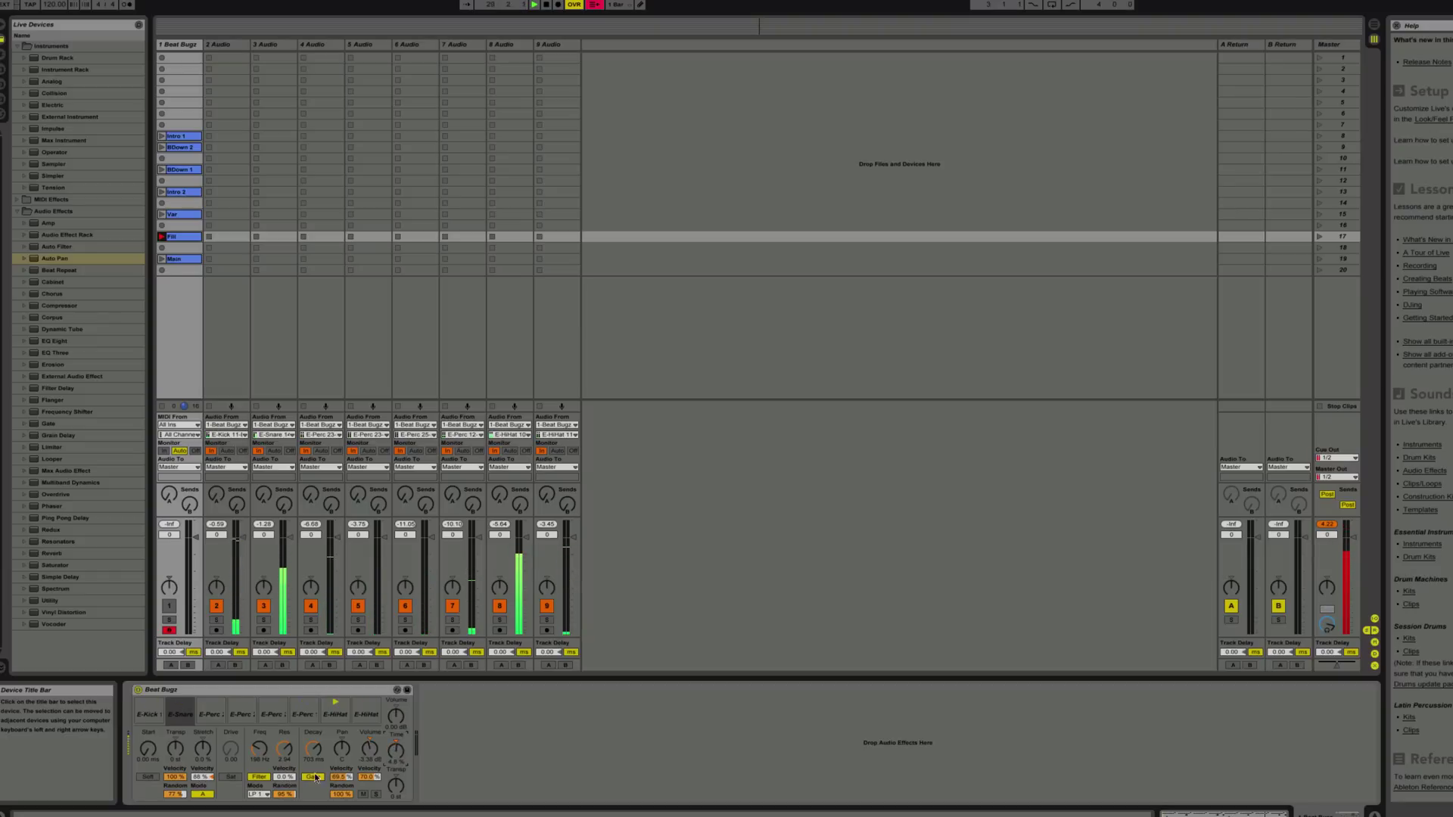
{"action": "left_click", "coordinate": [200, 795]}
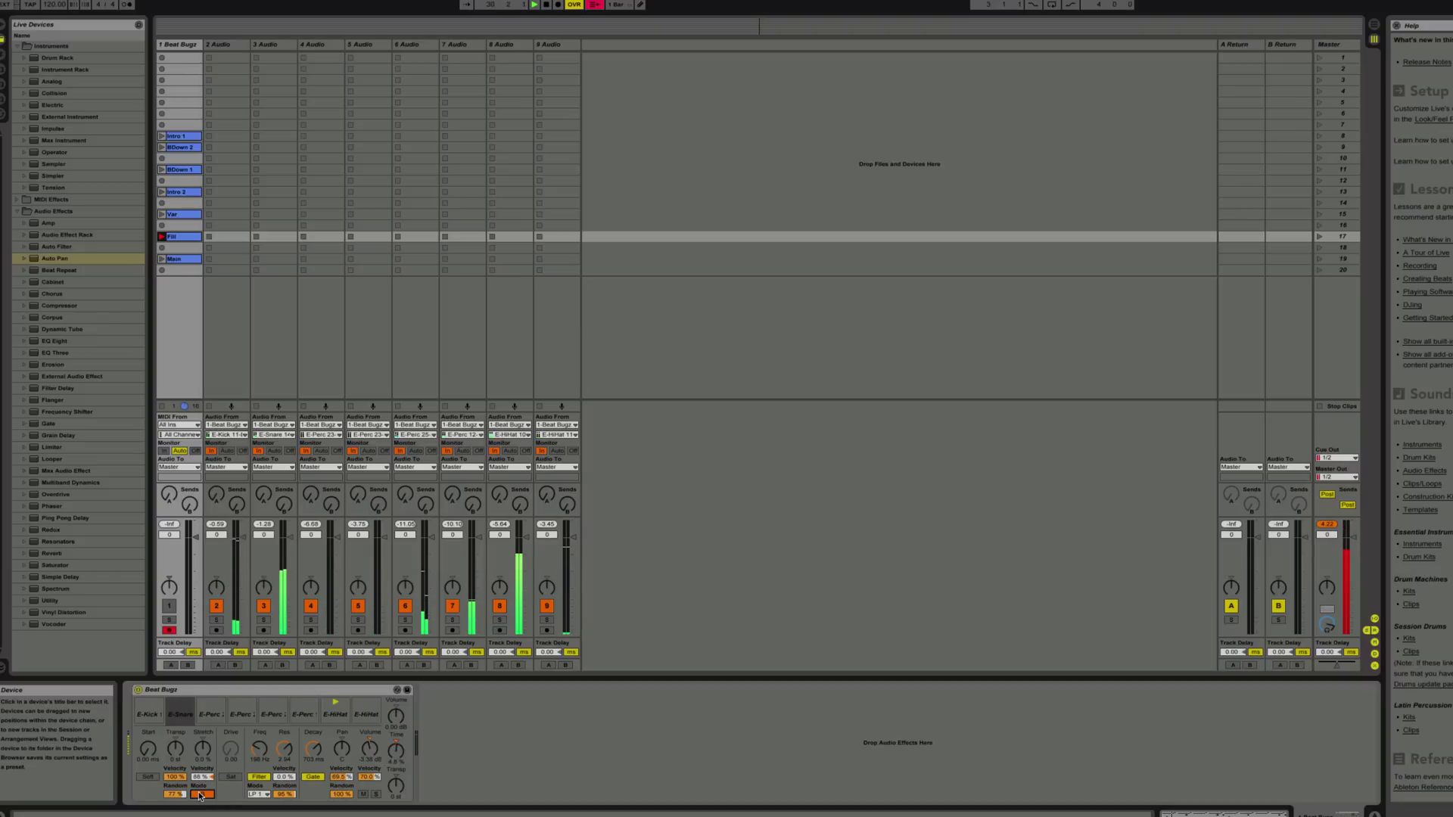
{"action": "mouse_move", "coordinate": [393, 751]}
{"action": "left_mouse_down"}
{"action": "mouse_move", "coordinate": [393, 682]}
{"action": "mouse_move", "coordinate": [393, 768]}
{"action": "left_mouse_up"}
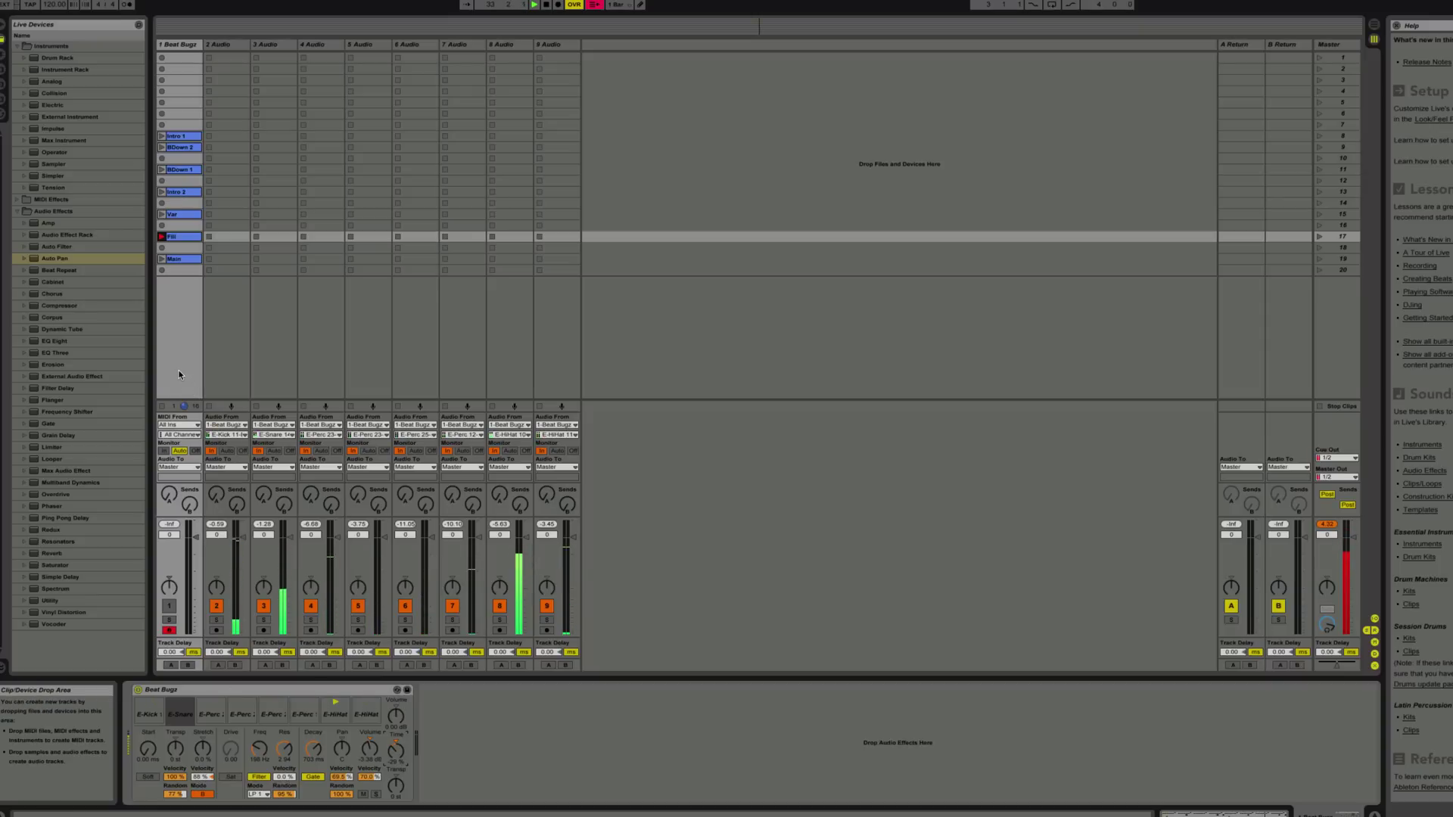
Raise the snare filter's Velocity amount, adjust its Random amount, and set the filter frequency to about 1.77 kHz
{"action": "left_click_drag", "start_coordinate": [283, 777], "coordinate": [284, 721]}
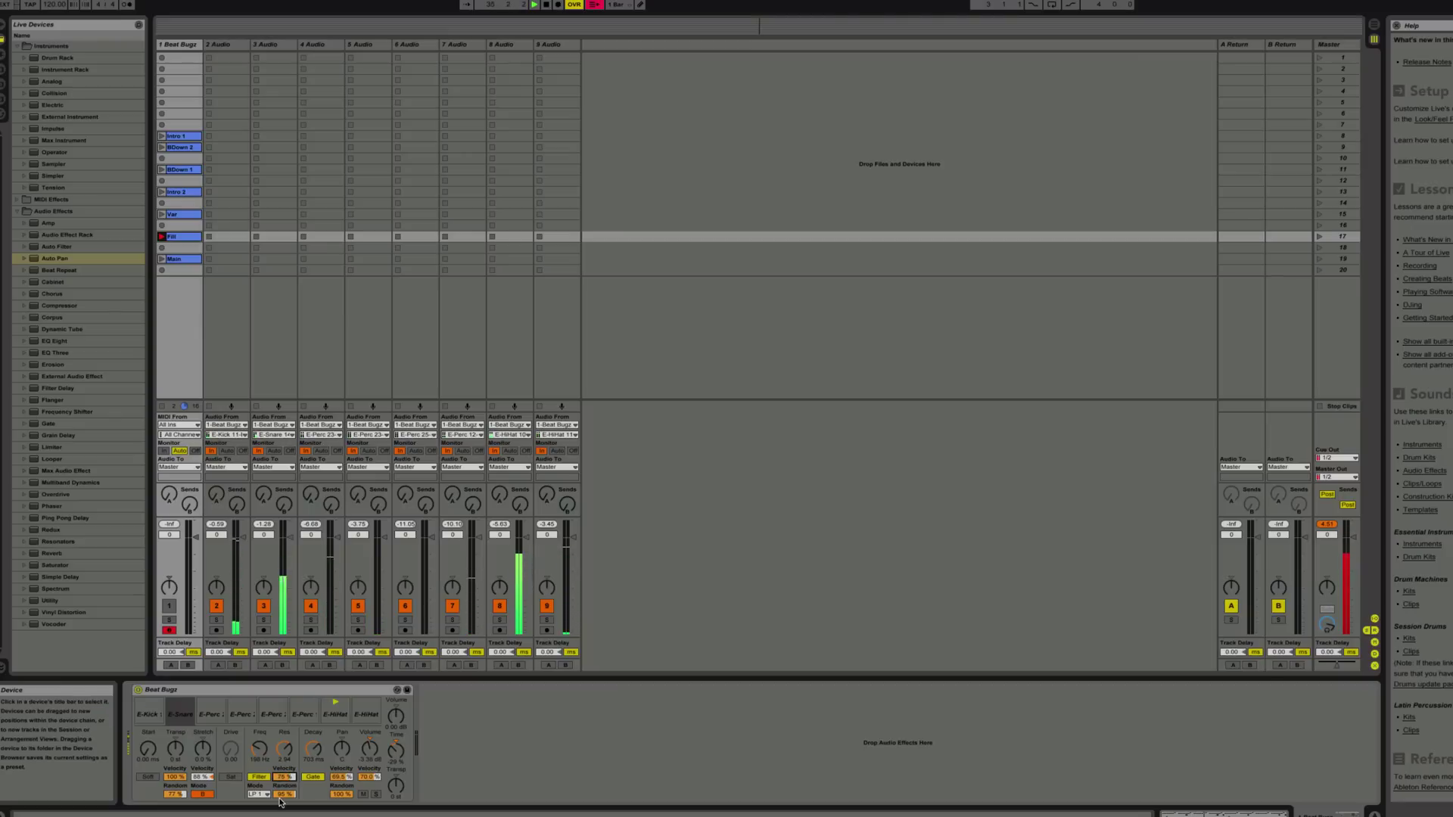
{"action": "left_click_drag", "start_coordinate": [285, 800], "coordinate": [285, 812]}
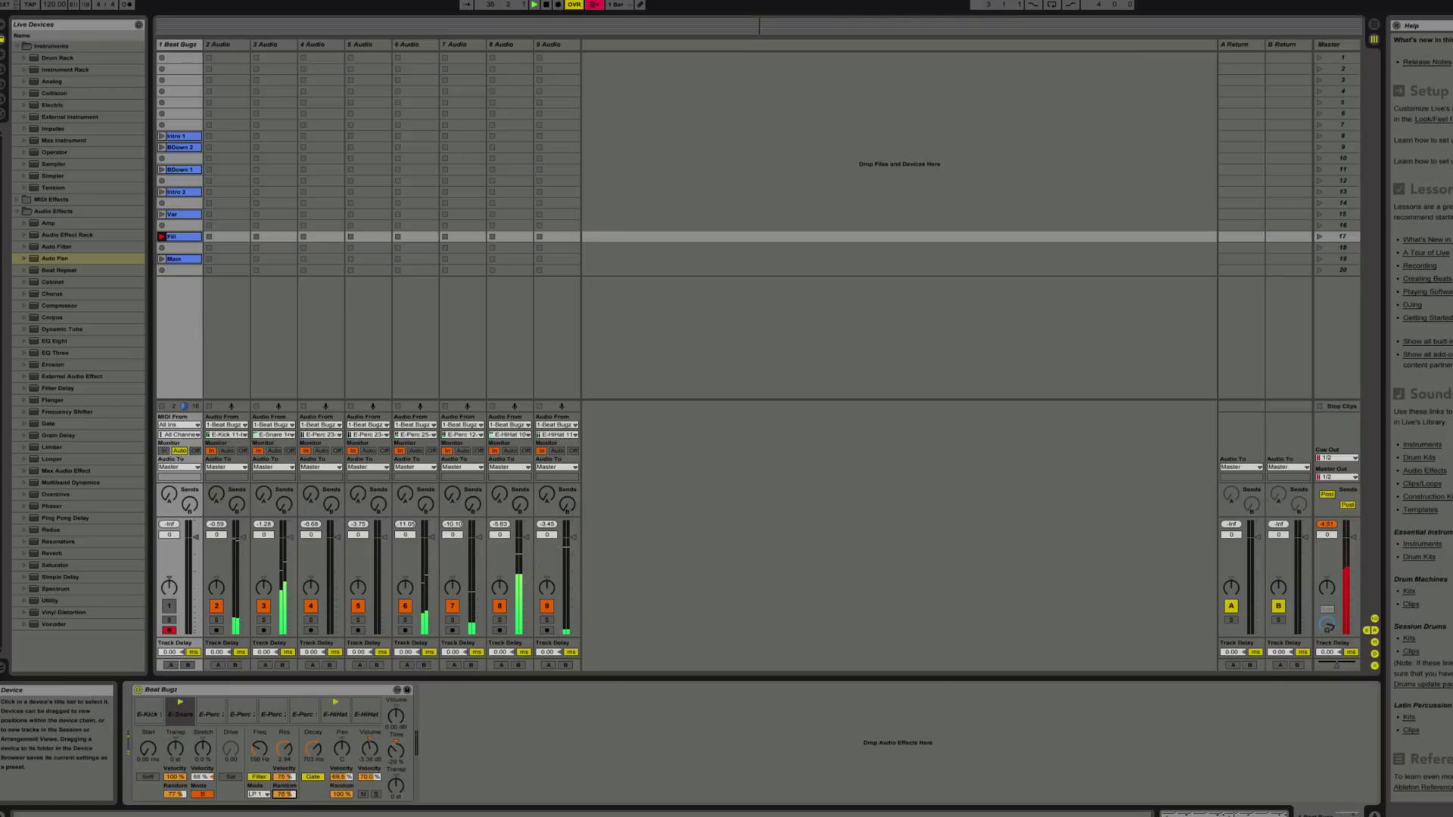
{"action": "left_click_drag", "start_coordinate": [266, 757], "coordinate": [267, 719]}
Adjust the snare's pan Velocity amount, and play the Main clip while changing the Impulse's global Time
{"action": "left_click_drag", "start_coordinate": [341, 776], "coordinate": [341, 769]}
{"action": "left_click", "coordinate": [162, 259]}
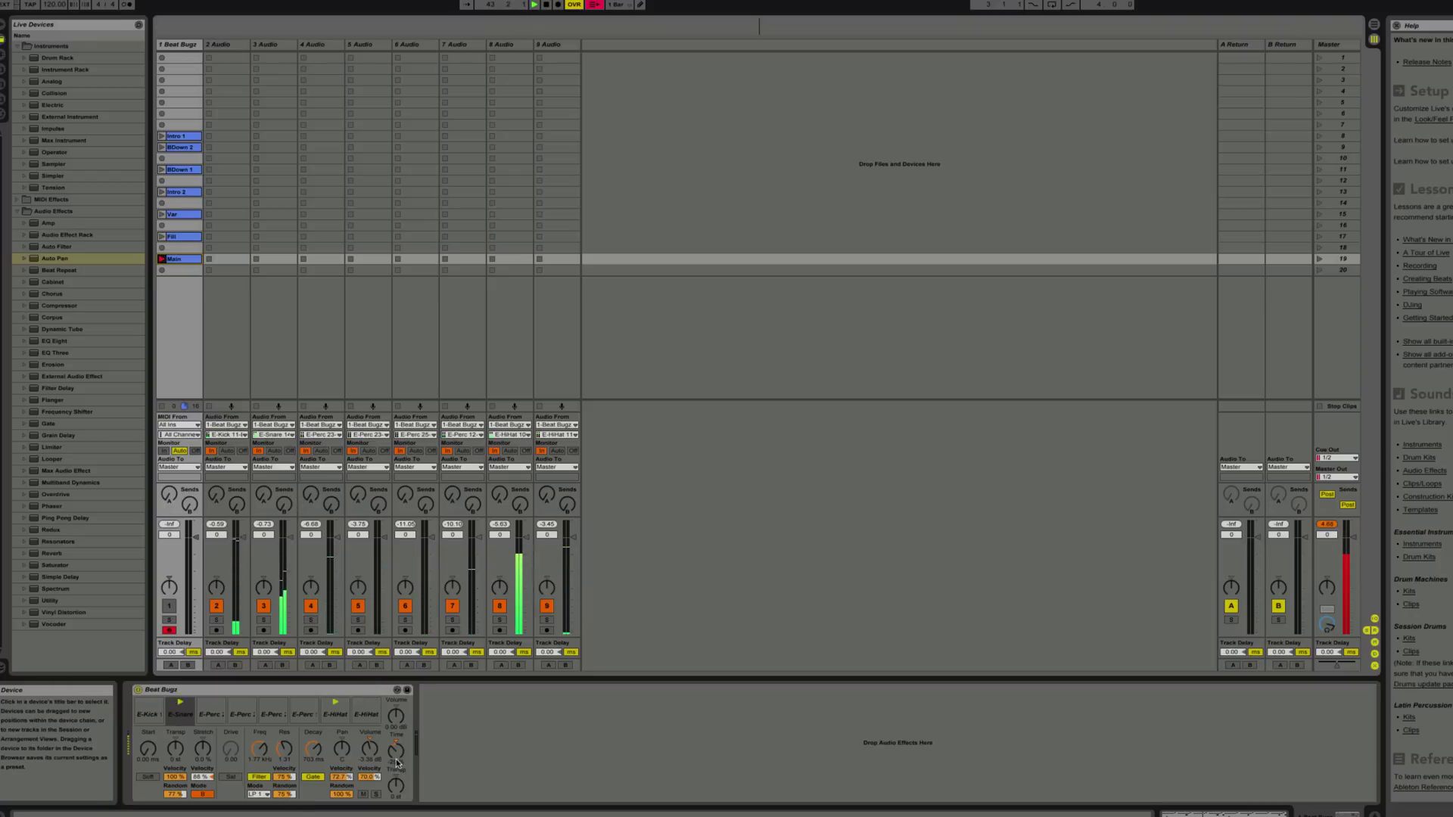
{"action": "mouse_move", "coordinate": [395, 750]}
{"action": "left_mouse_down"}
{"action": "mouse_move", "coordinate": [395, 689]}
{"action": "mouse_move", "coordinate": [397, 757]}
{"action": "left_mouse_up"}
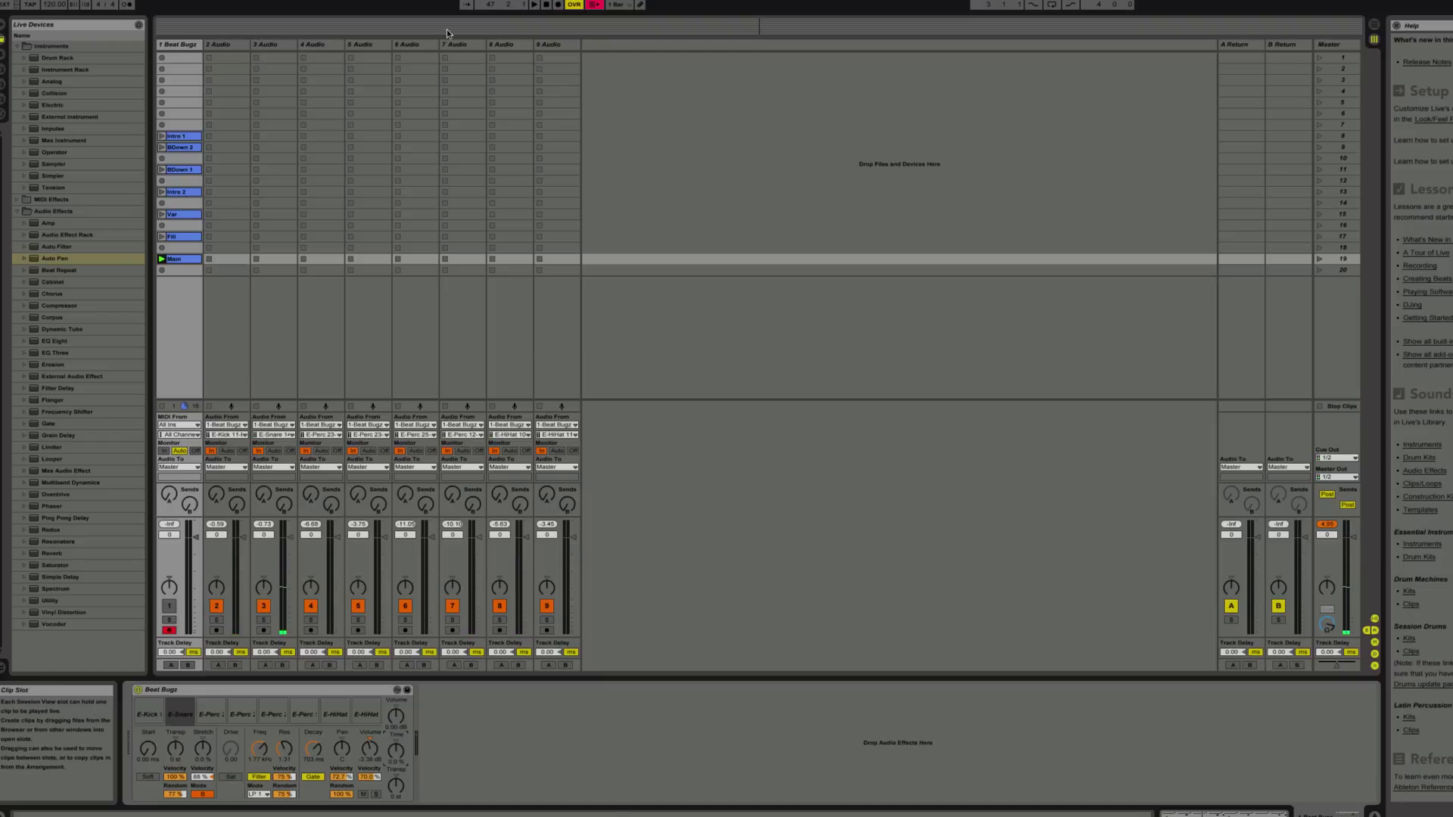
Switch to the Arrangement and unfold audio tracks 3 to 9
{"action": "left_click", "coordinate": [1373, 24]}
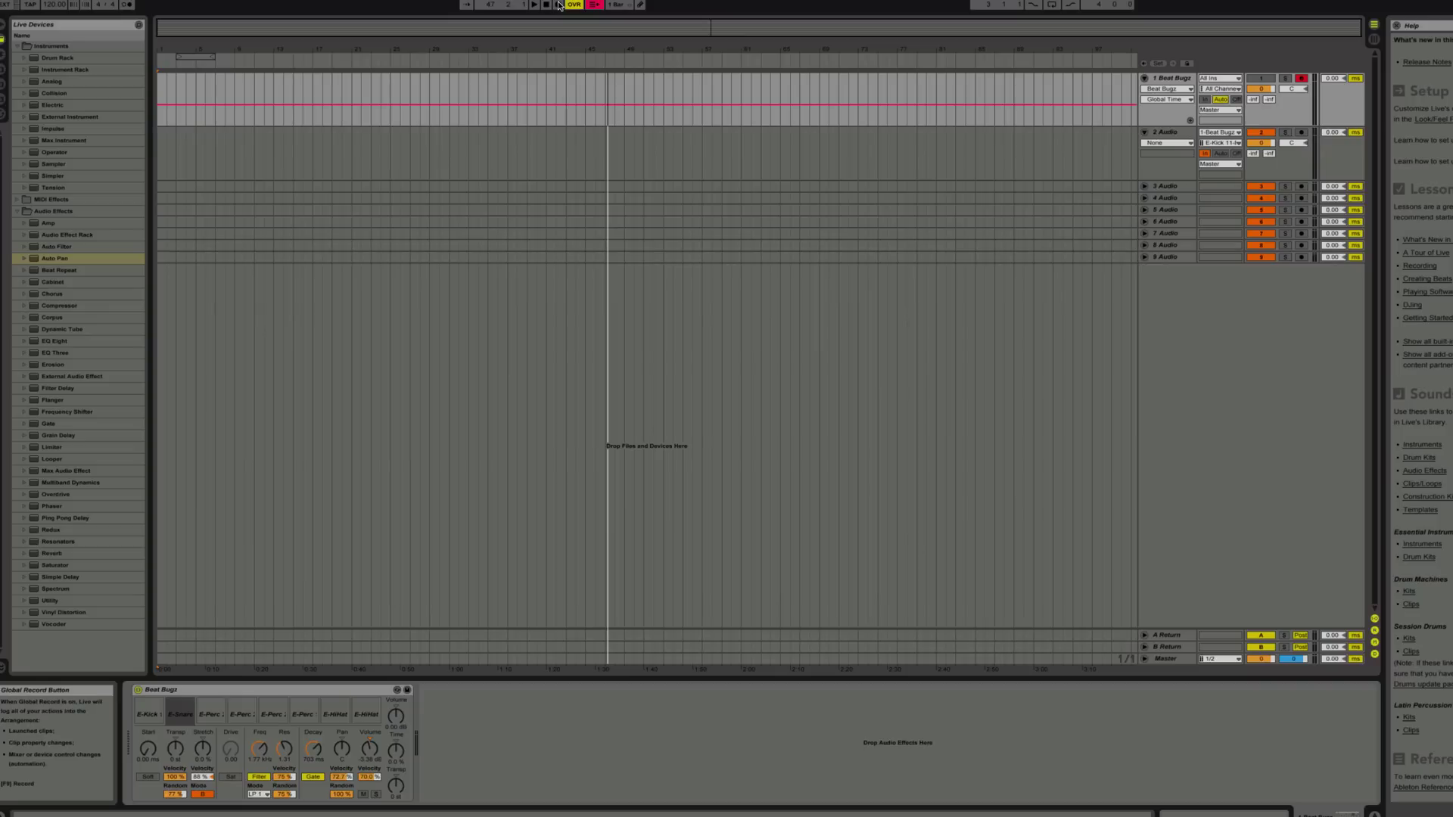
{"action": "left_click", "coordinate": [1145, 186]}
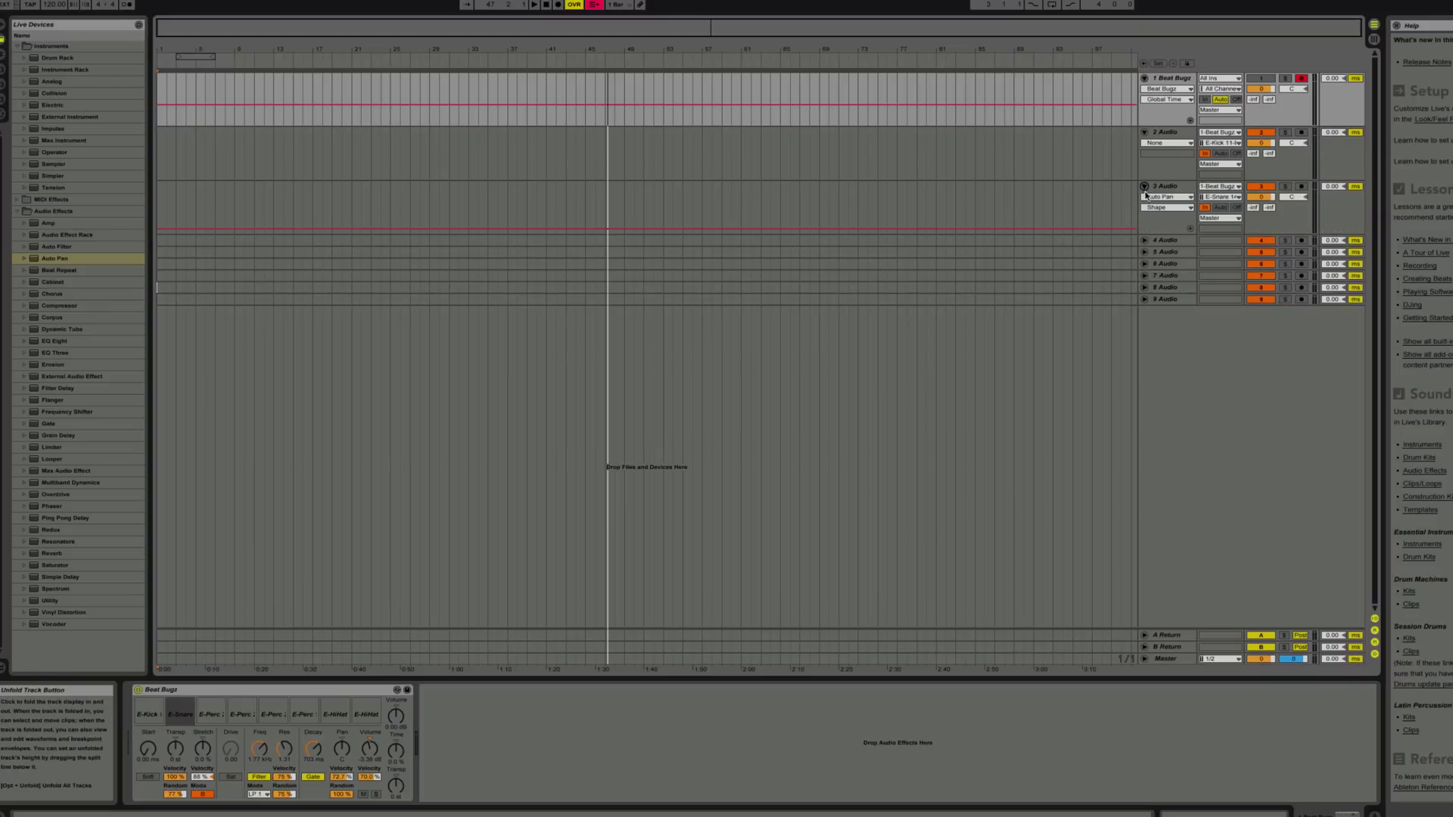
{"action": "left_click", "coordinate": [1145, 239]}
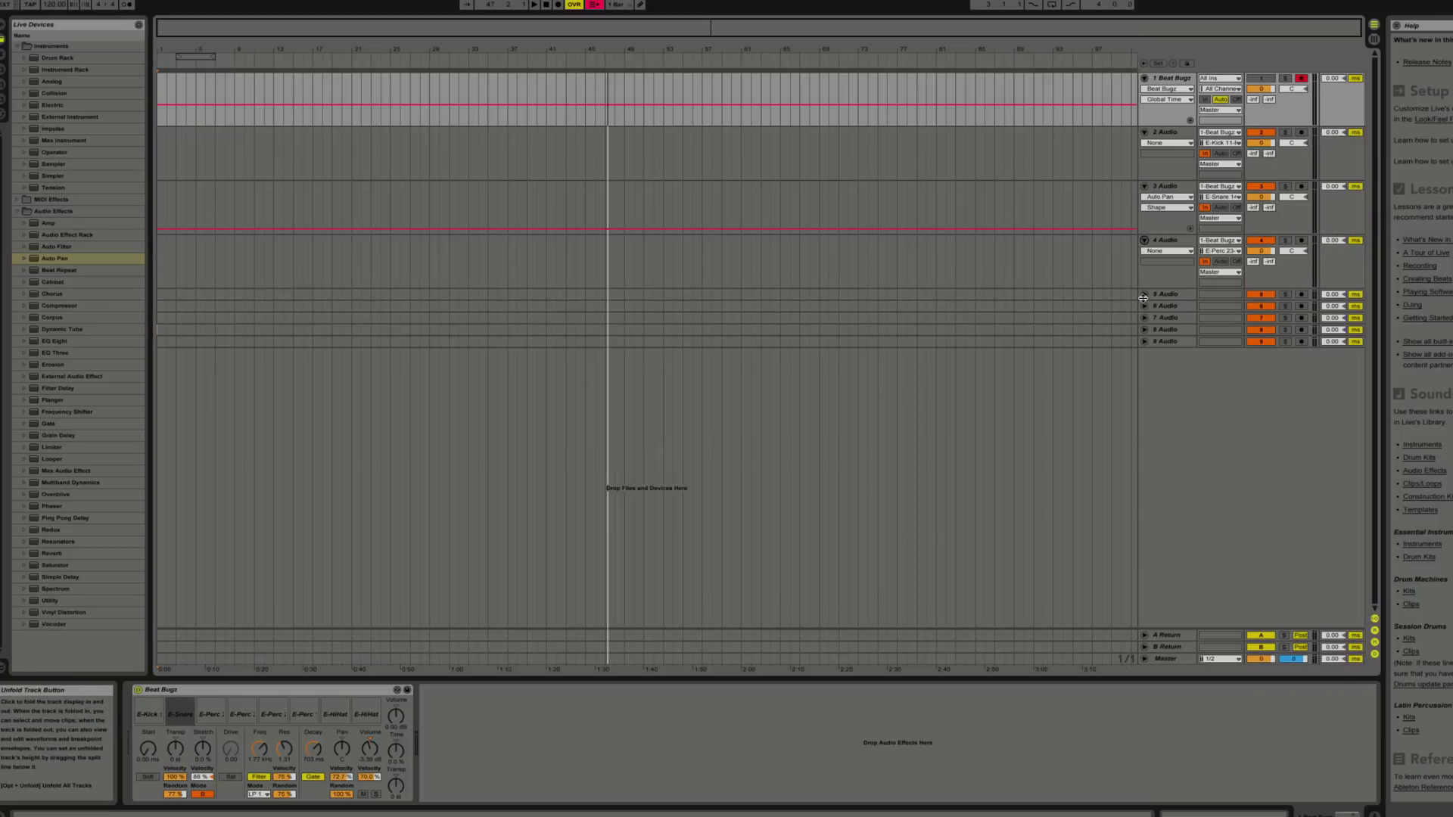
{"action": "left_click", "coordinate": [1145, 294]}
{"action": "left_click", "coordinate": [1145, 348]}
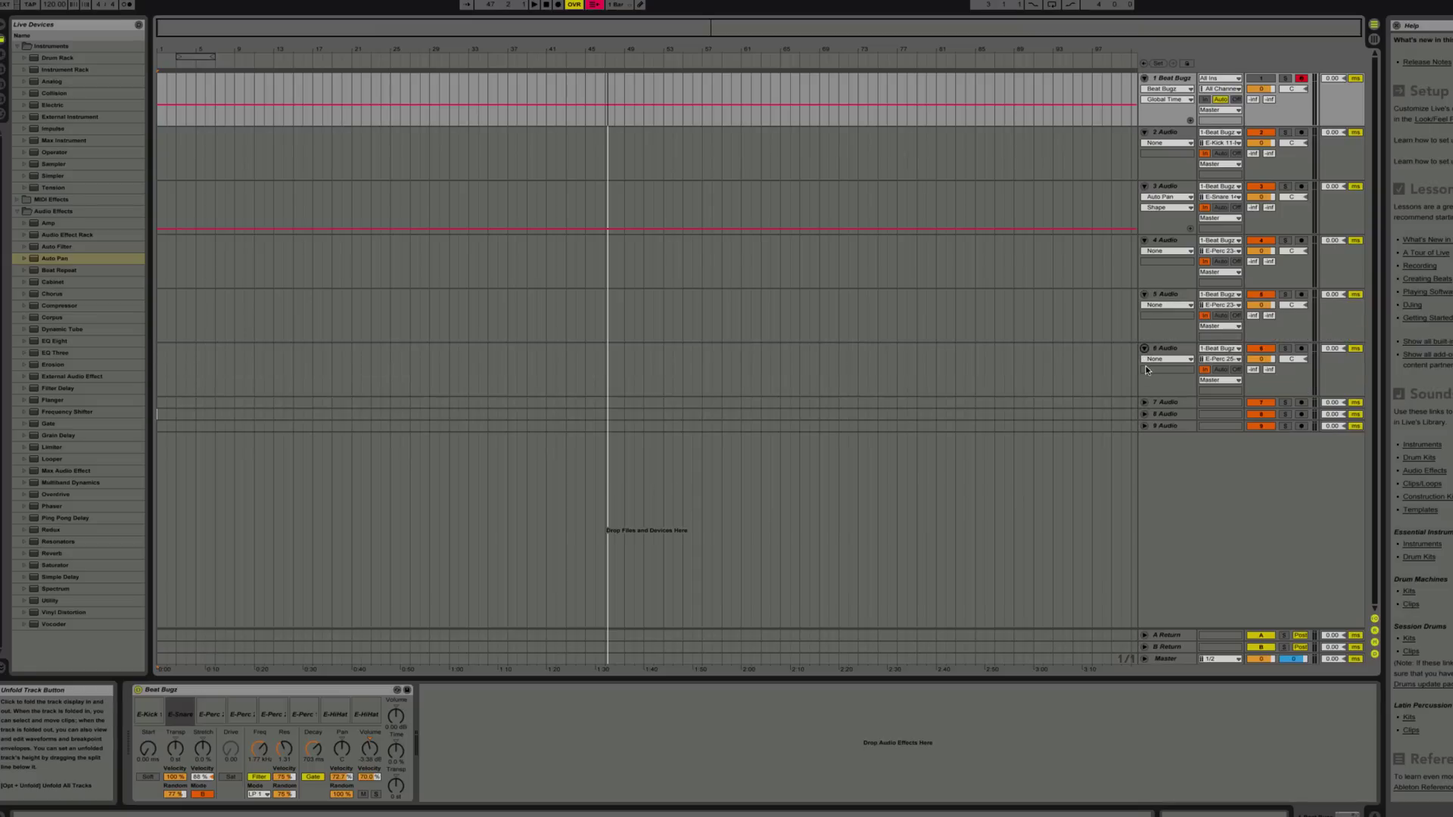
{"action": "left_click", "coordinate": [1145, 403]}
{"action": "left_click", "coordinate": [1145, 457]}
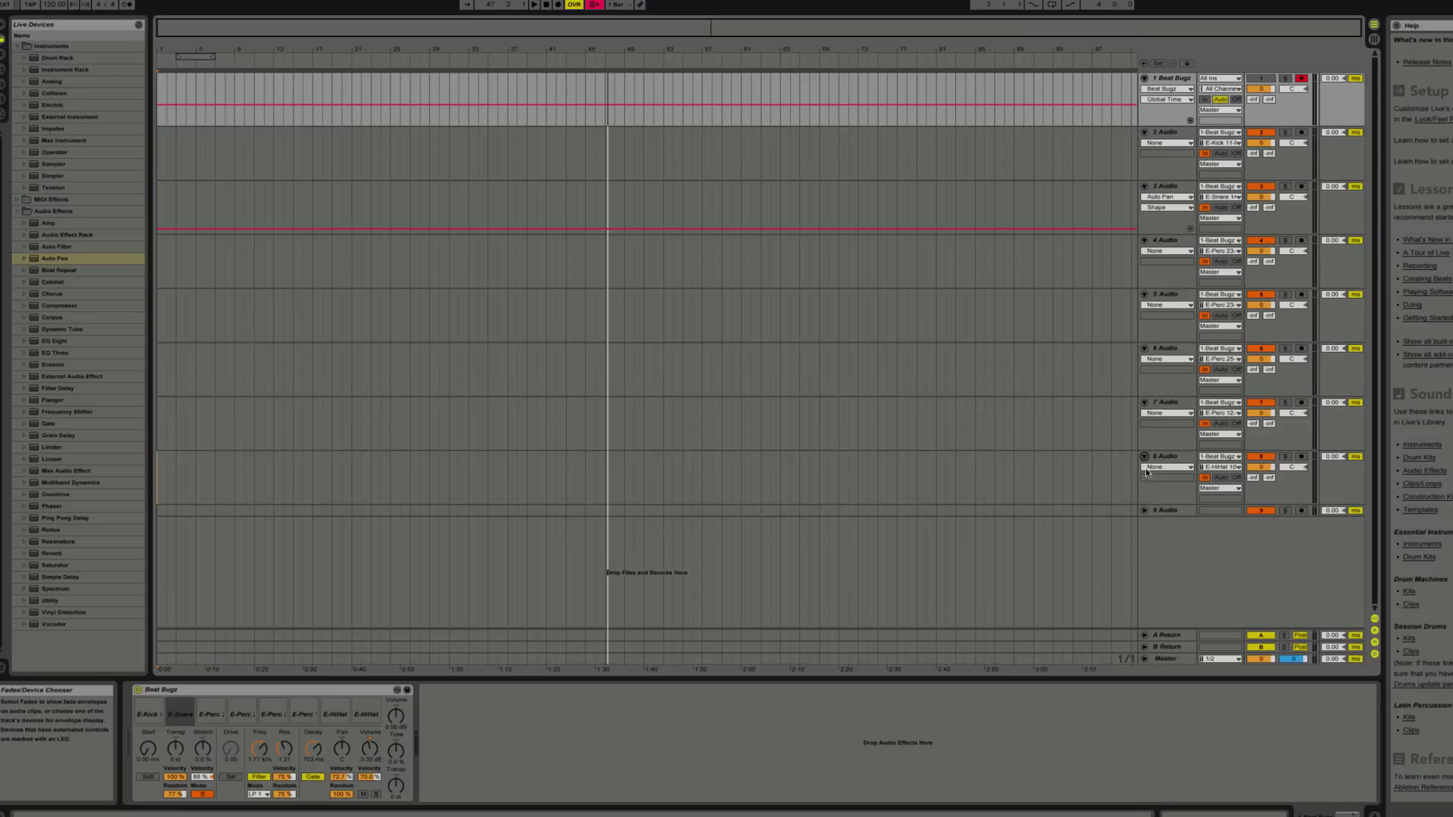
{"action": "left_click", "coordinate": [1145, 510]}
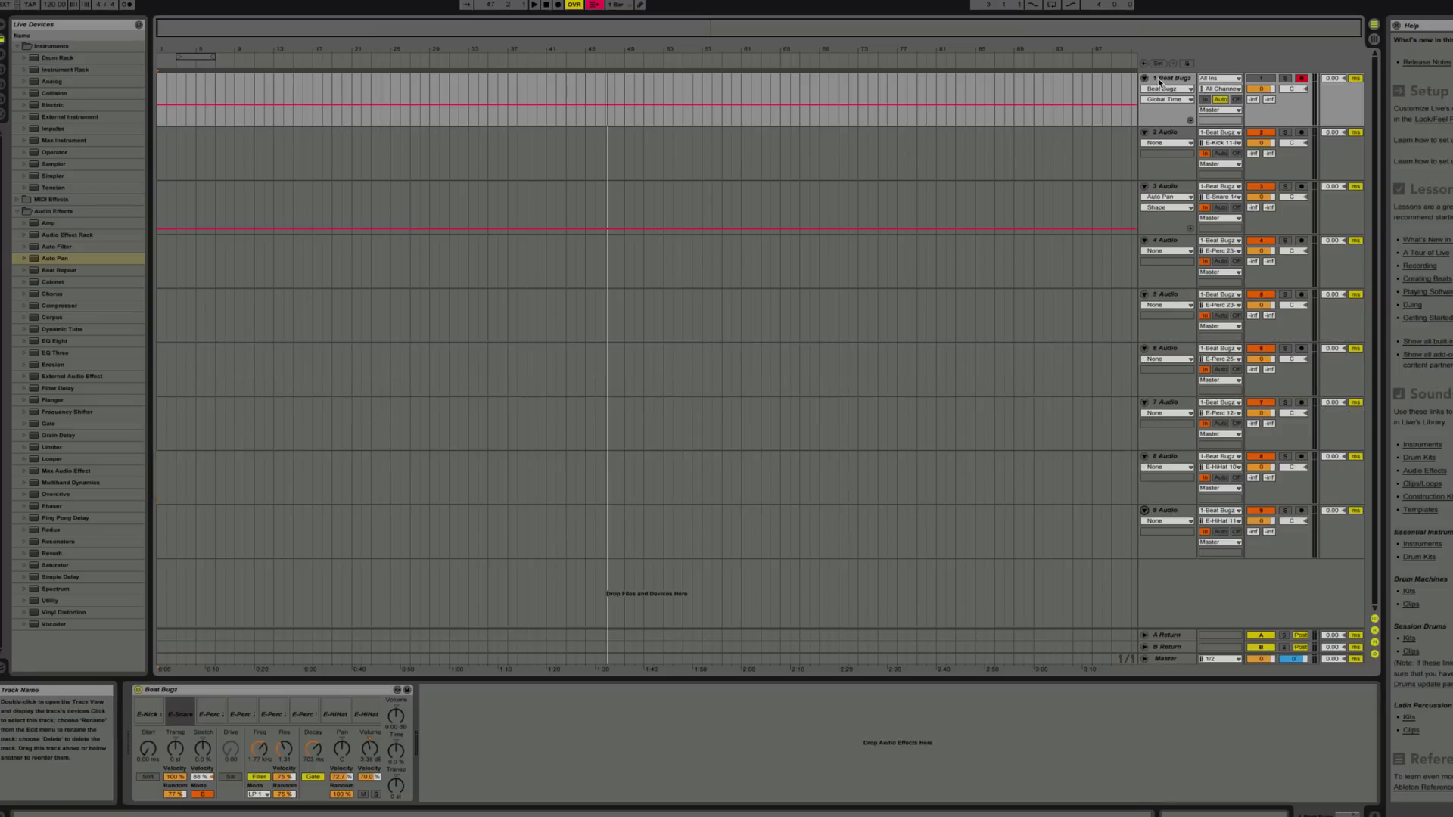
Adjust the Impulse's global Time and Transp, go back to the Arrangement state, and start recording from 1.1.1
{"action": "left_click", "coordinate": [396, 755]}
{"action": "left_click_drag", "start_coordinate": [396, 751], "coordinate": [396, 784]}
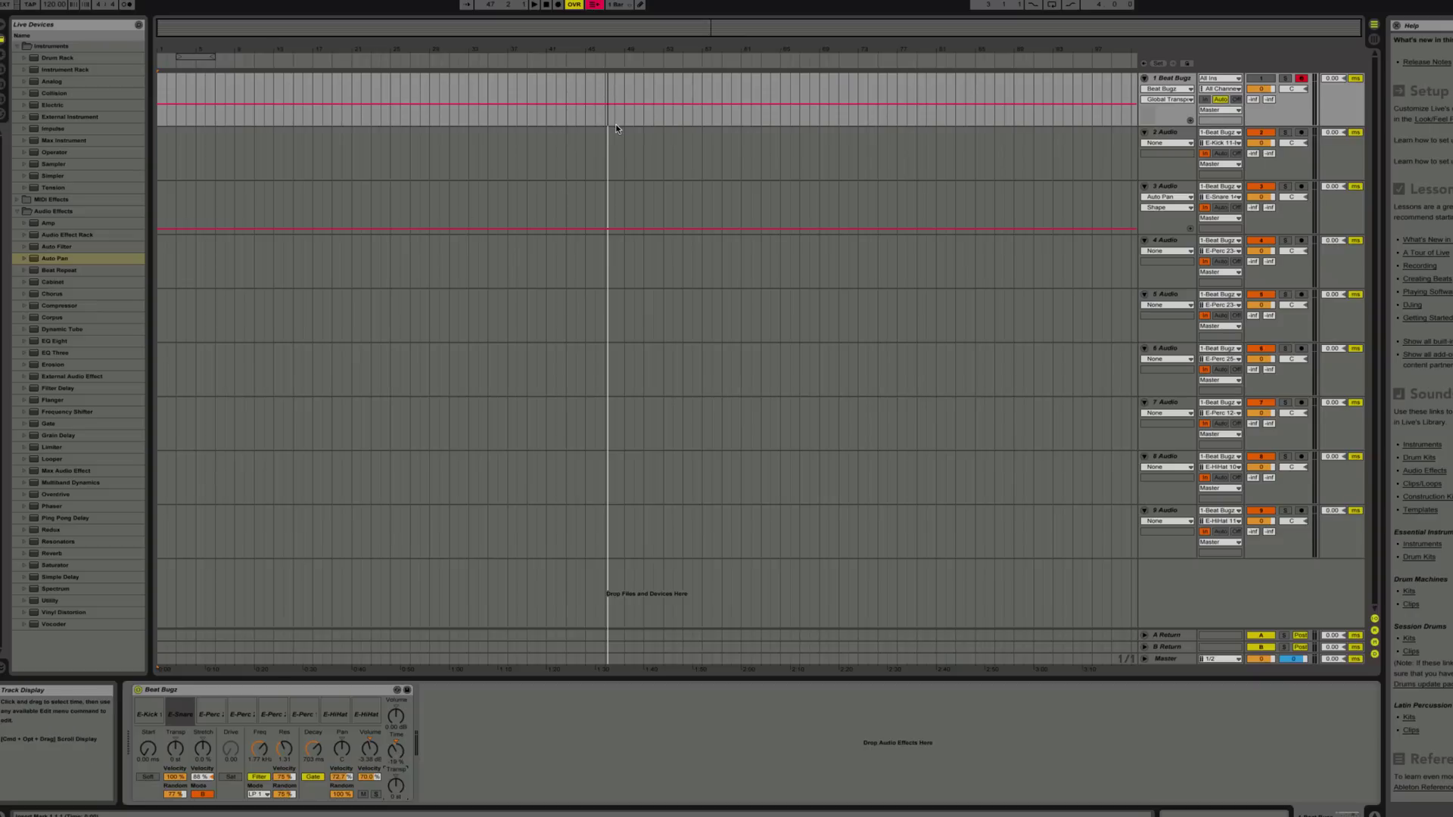
{"action": "left_click", "coordinate": [546, 4]}
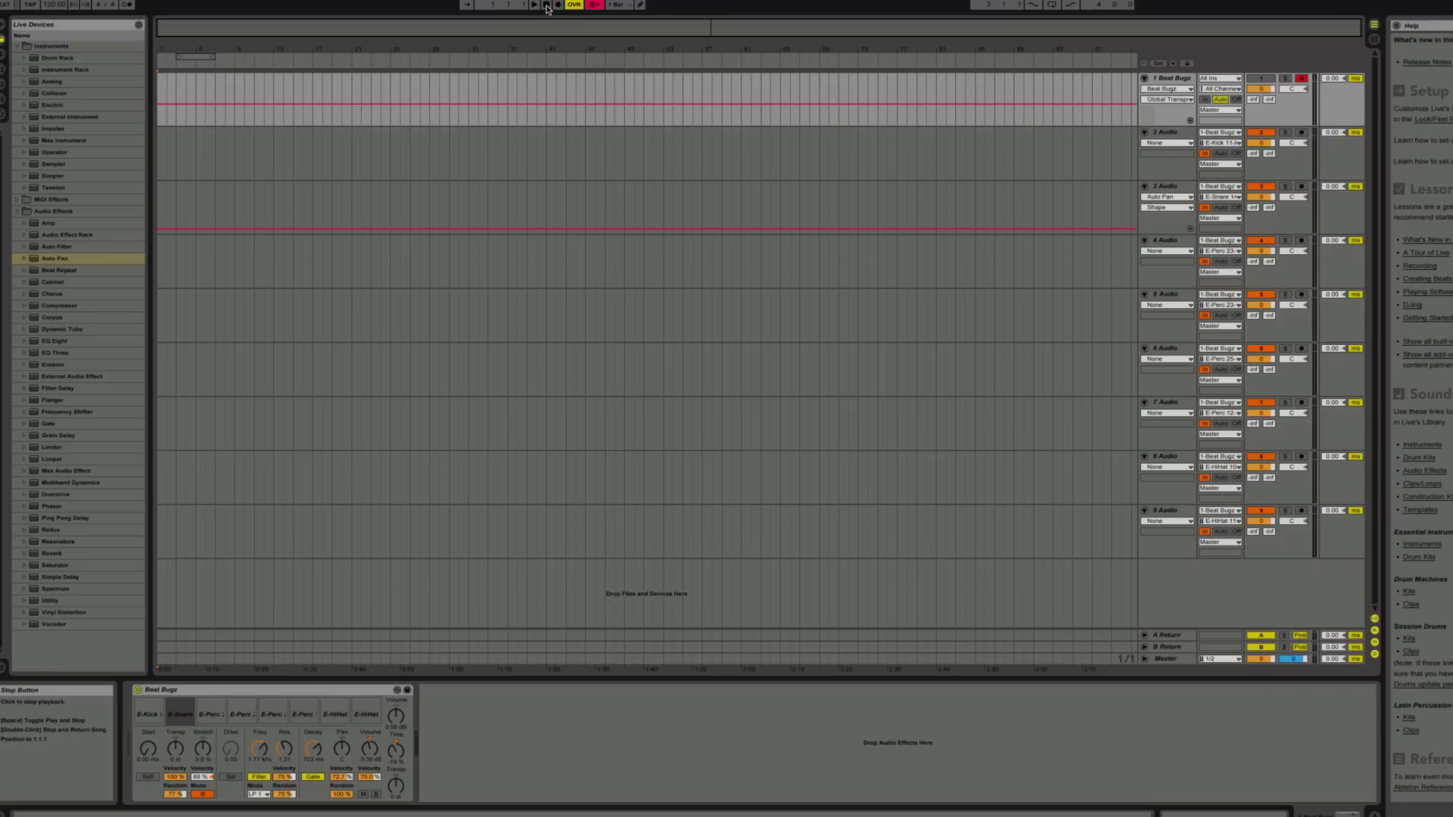
{"action": "left_click", "coordinate": [559, 5]}
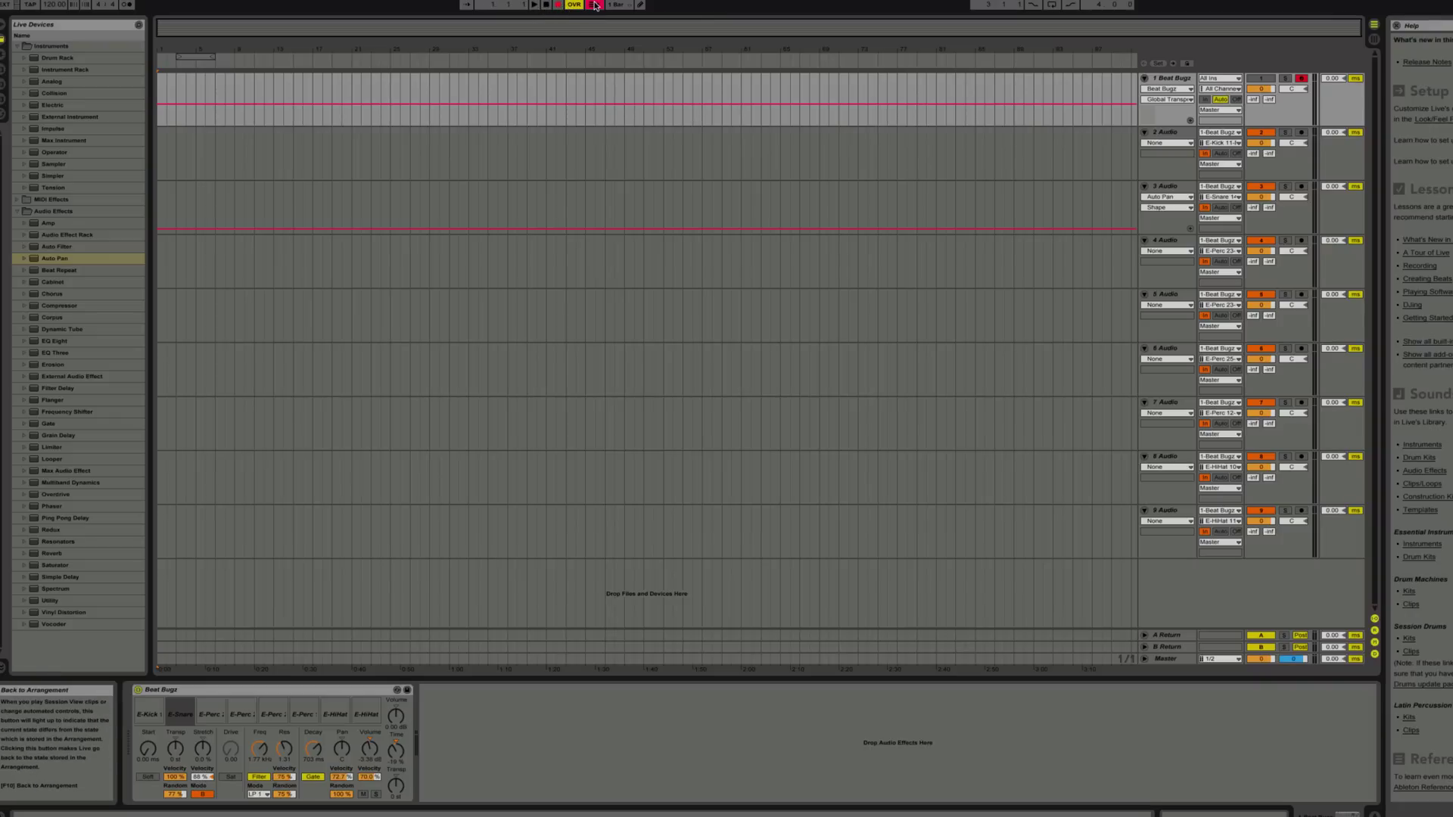
{"action": "left_click", "coordinate": [594, 5]}
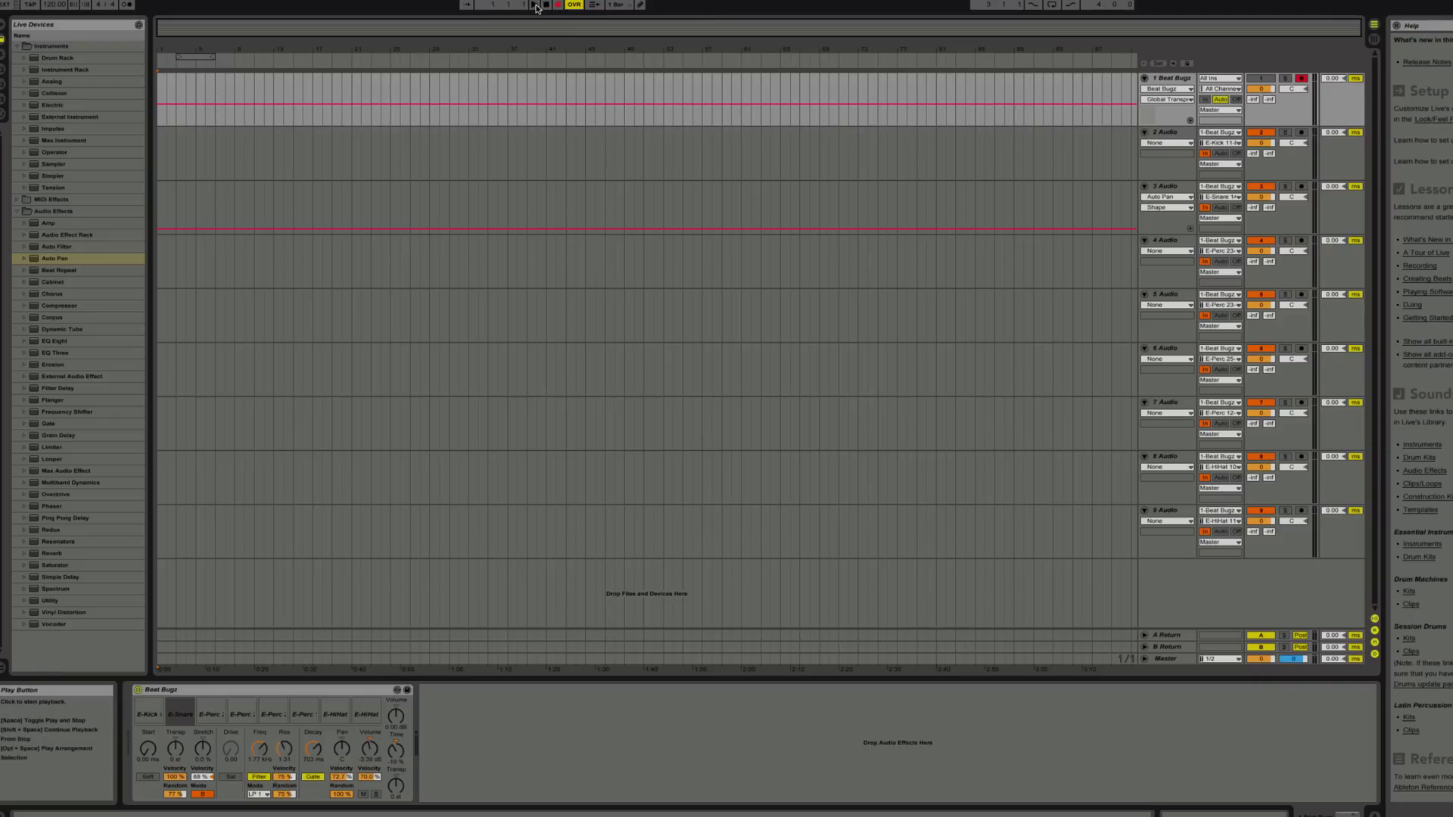
{"action": "left_click", "coordinate": [534, 4]}
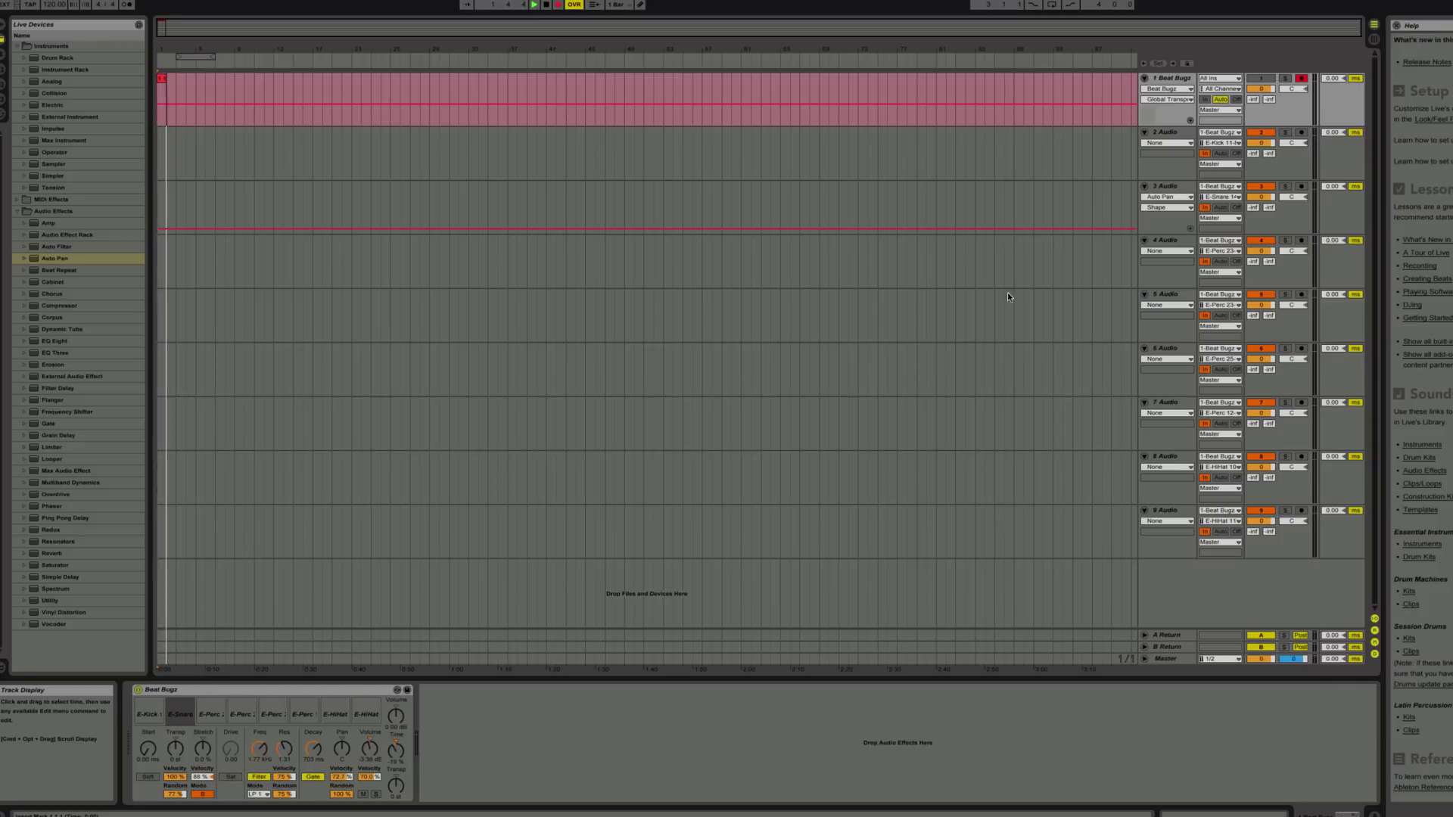
While recording, launch the Intro 1, BDown 2, Intro 2 and Fill clips one after another in the Session View
{"action": "left_click", "coordinate": [1373, 39]}
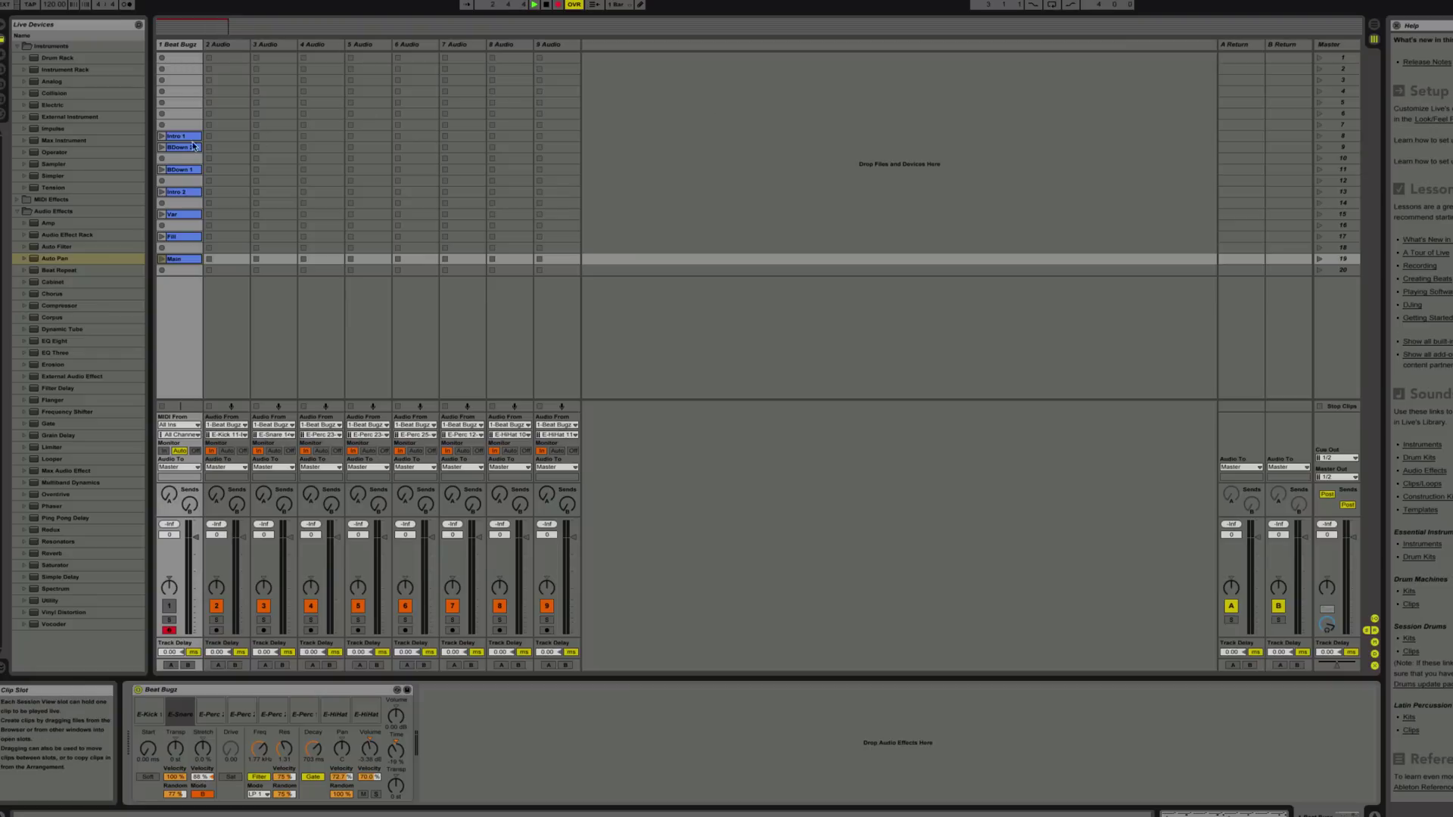
{"action": "left_click", "coordinate": [161, 136]}
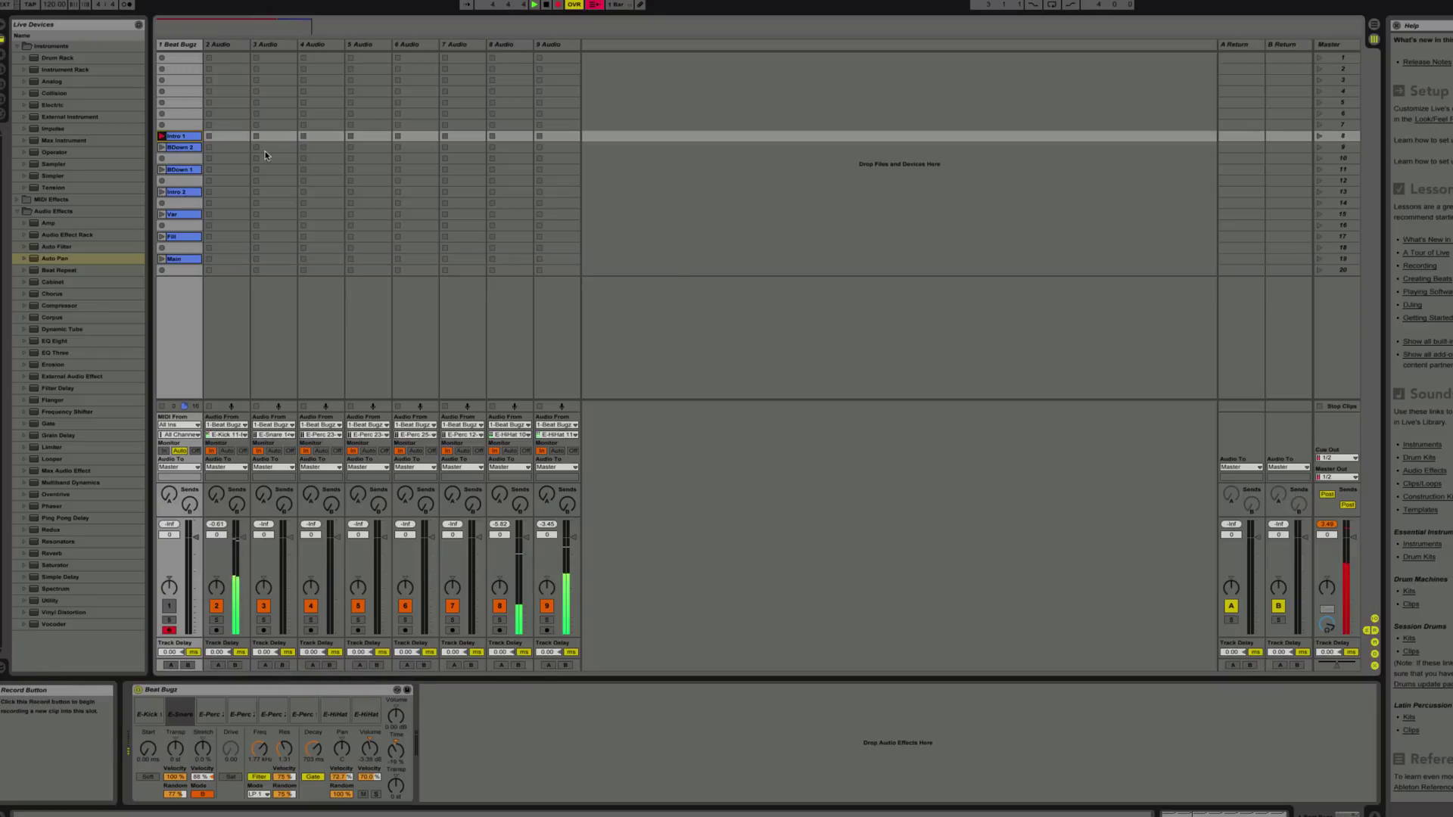
{"action": "left_click", "coordinate": [162, 148]}
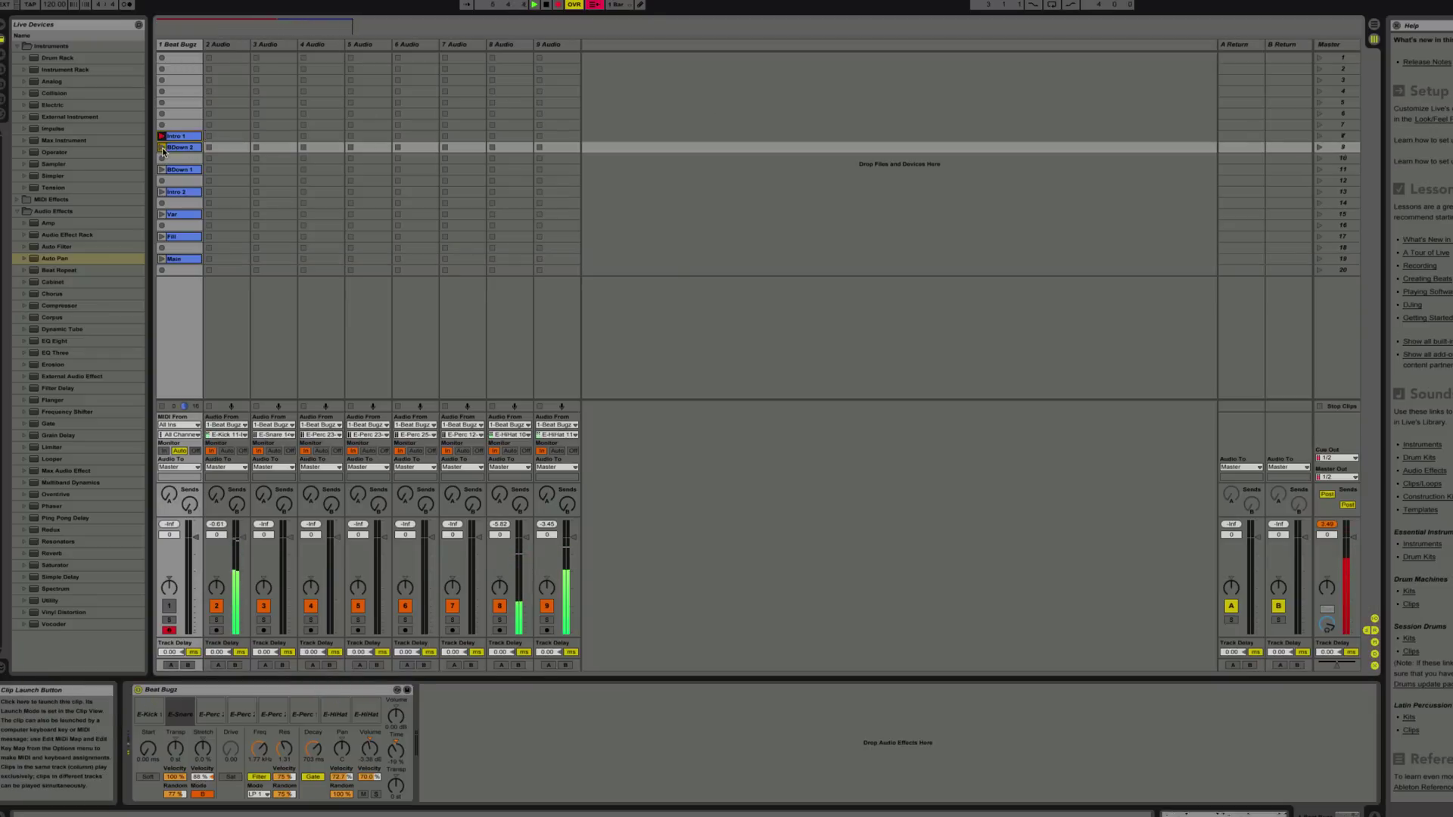
{"action": "left_click", "coordinate": [162, 193]}
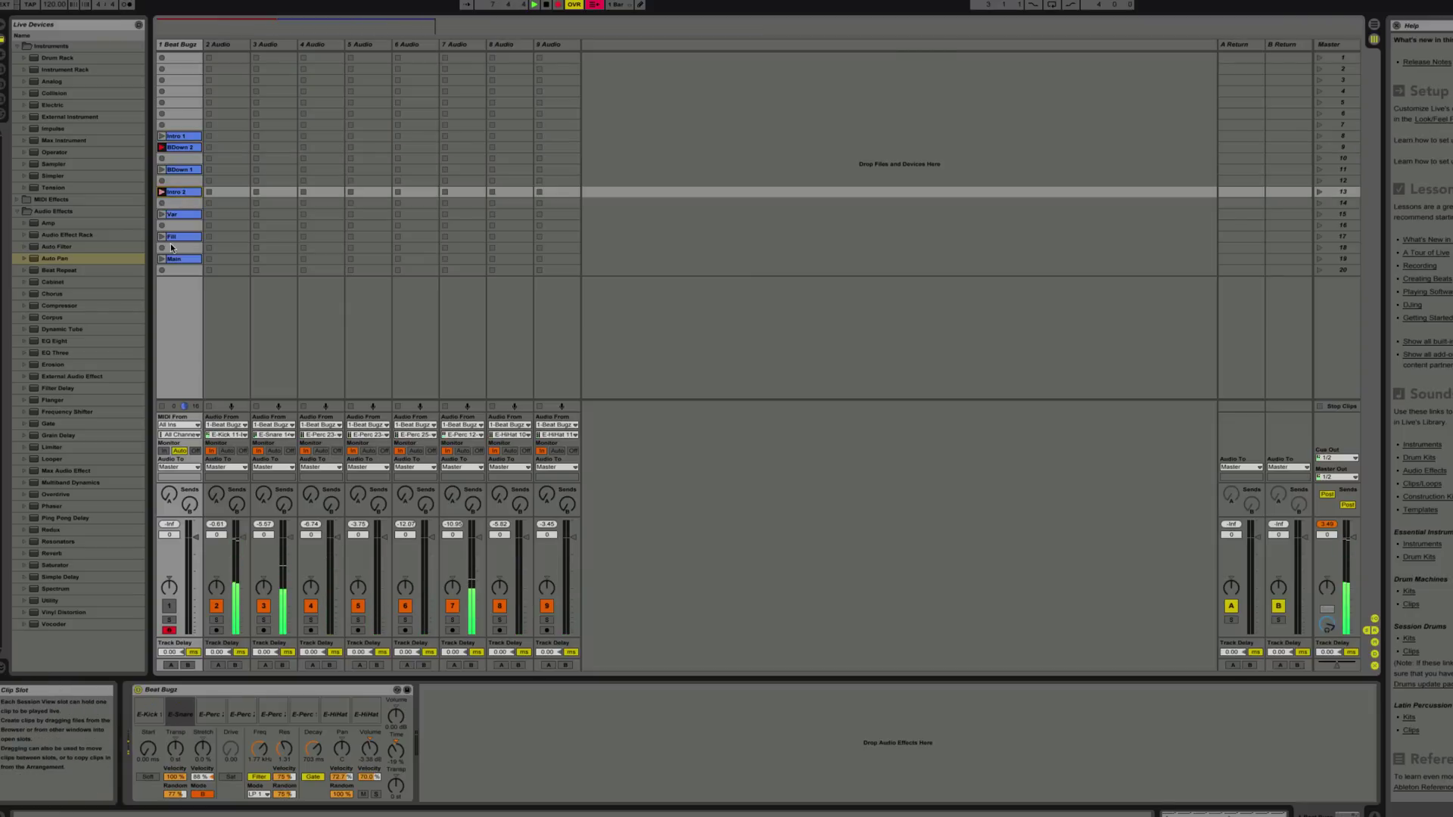
{"action": "left_click", "coordinate": [162, 237]}
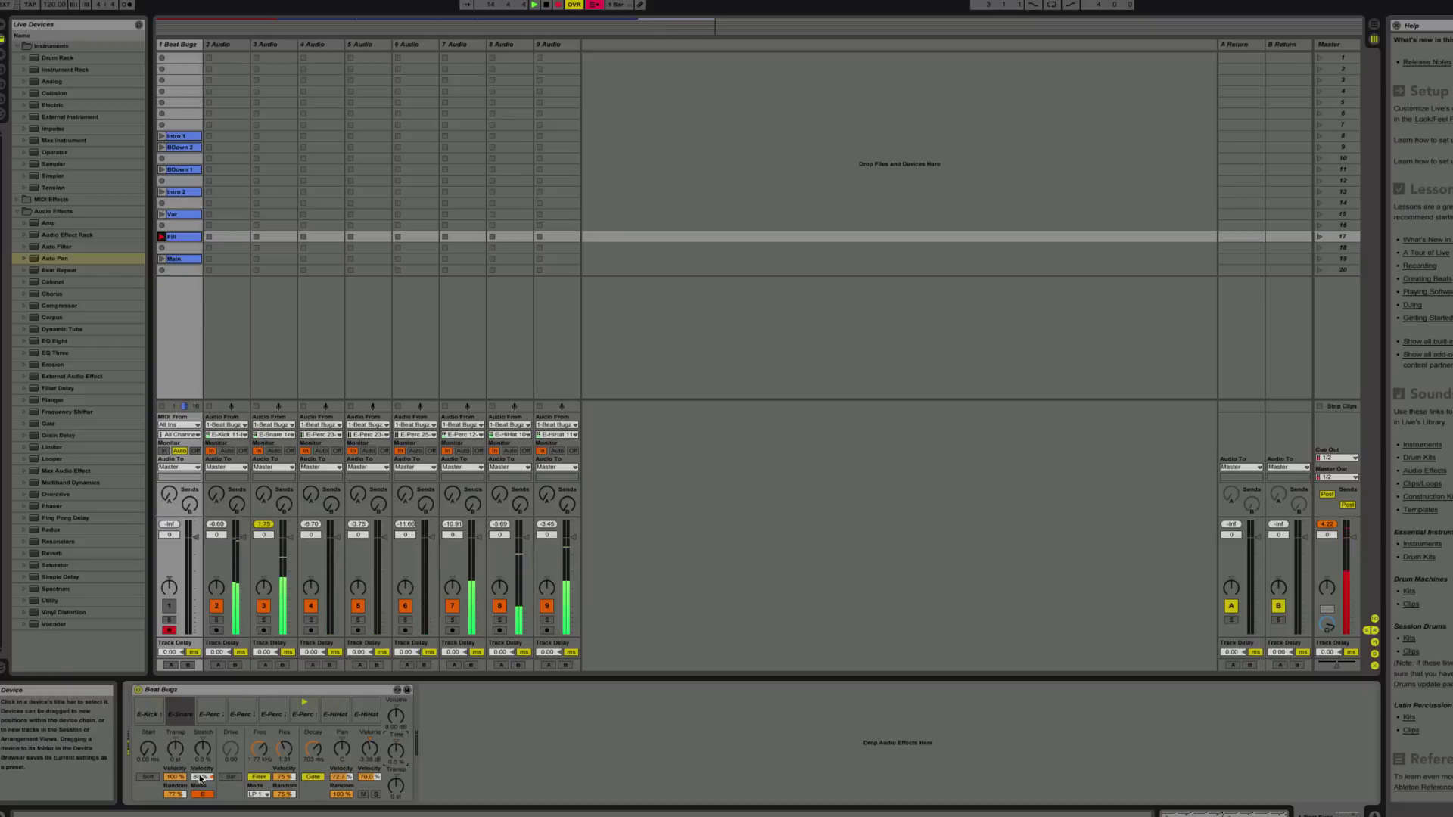
Record snare Transp and Stretch moves across the Fill and Main clips, returning both controls to zero
{"action": "left_click_drag", "start_coordinate": [148, 749], "coordinate": [202, 757]}
{"action": "left_click", "coordinate": [202, 749]}
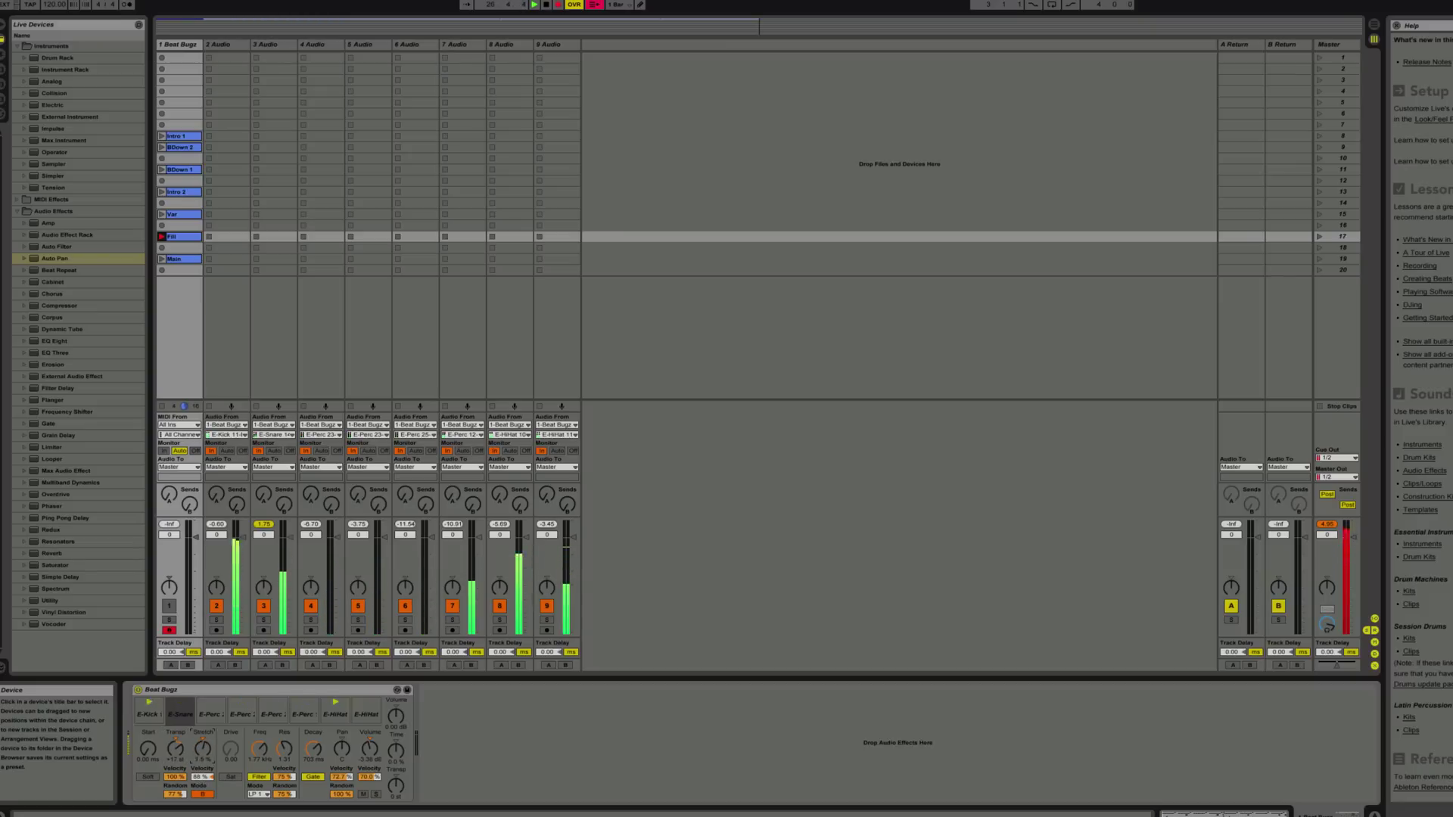
{"action": "left_click", "coordinate": [161, 259]}
{"action": "left_click", "coordinate": [203, 740]}
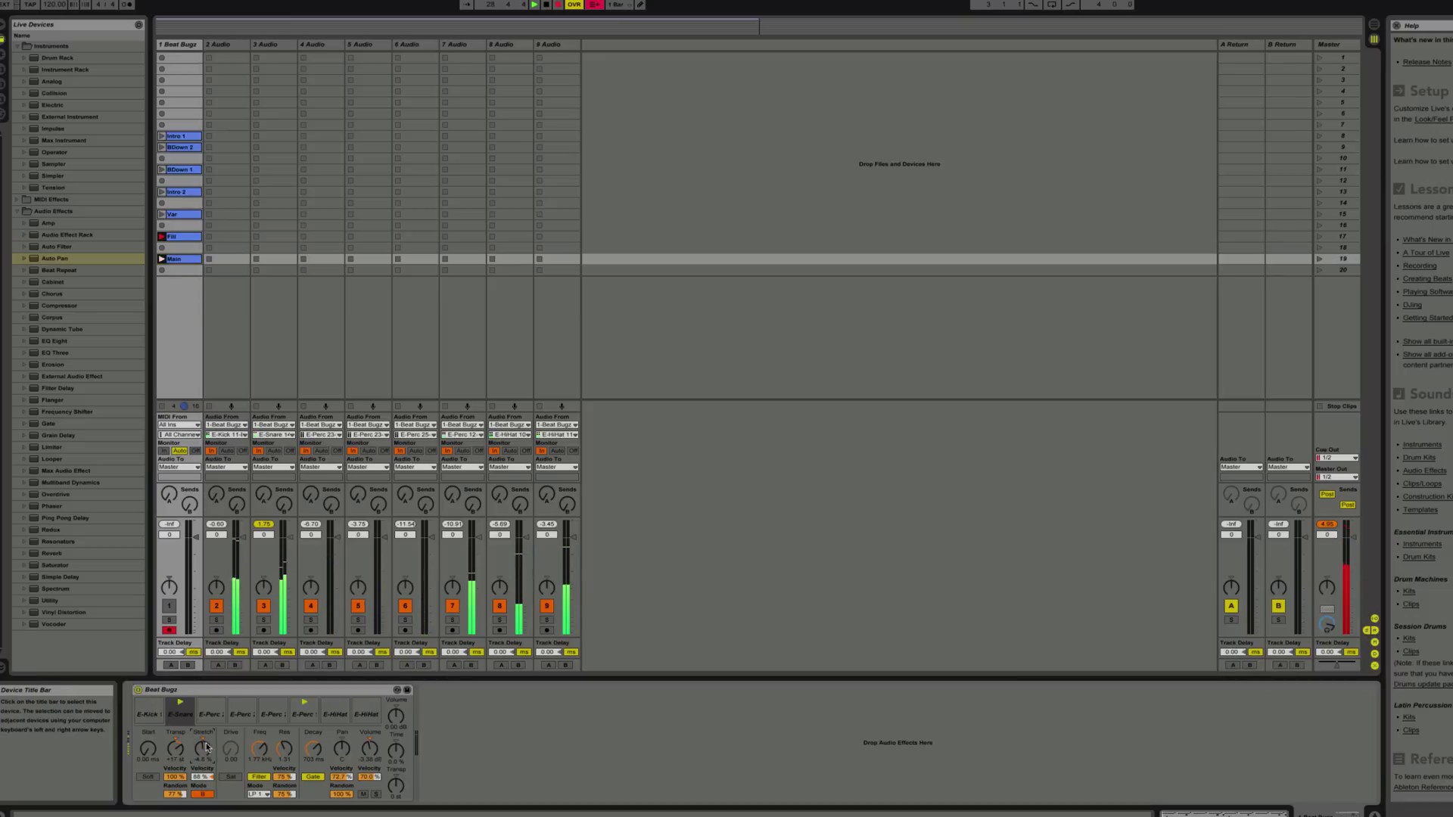
{"action": "left_click", "coordinate": [176, 741]}
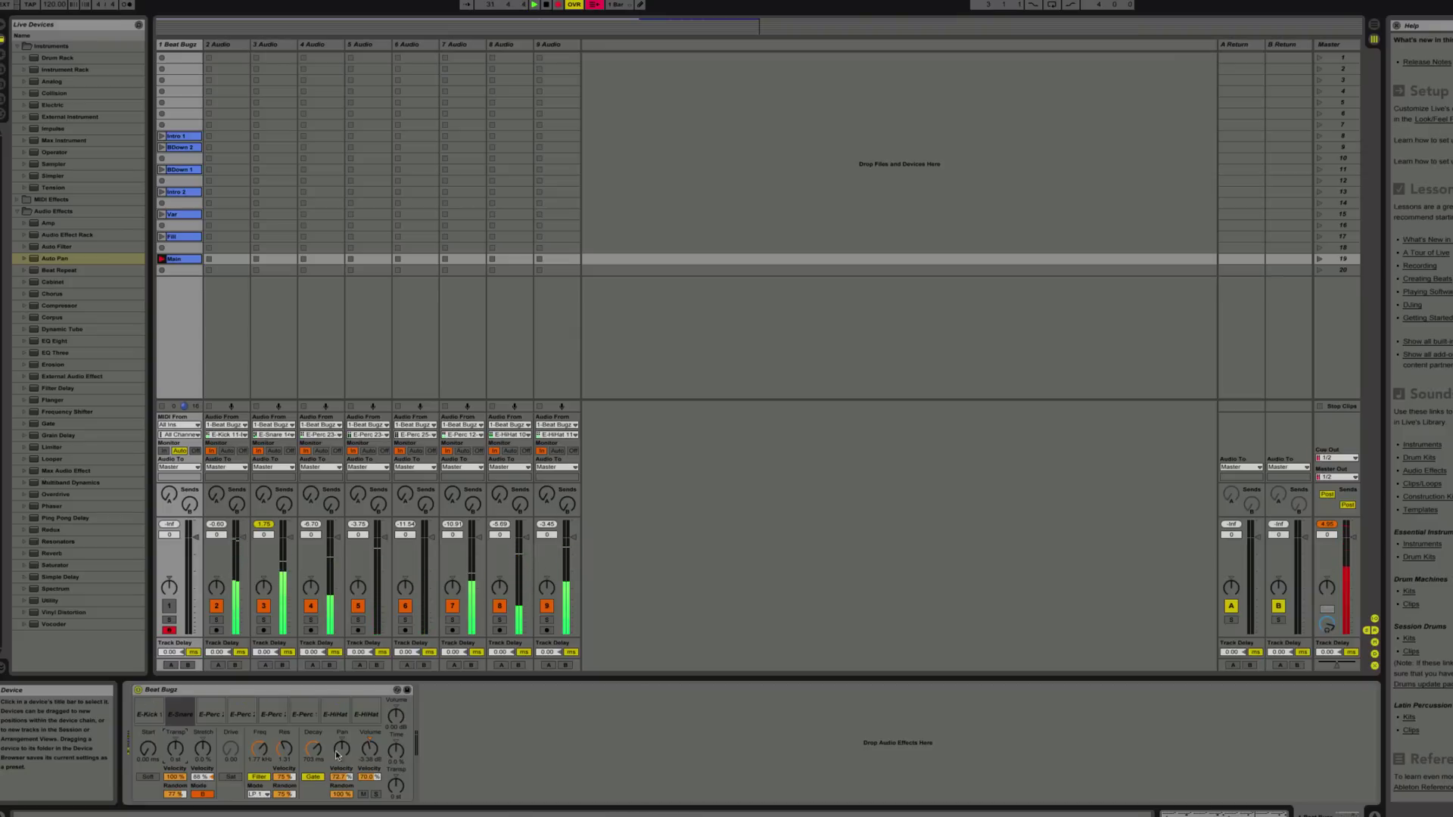
Record changes to the Impulse's global Time during the Main clip and stop the recording
{"action": "mouse_move", "coordinate": [394, 748]}
{"action": "left_mouse_down"}
{"action": "mouse_move", "coordinate": [394, 712]}
{"action": "mouse_move", "coordinate": [394, 755]}
{"action": "left_mouse_up"}
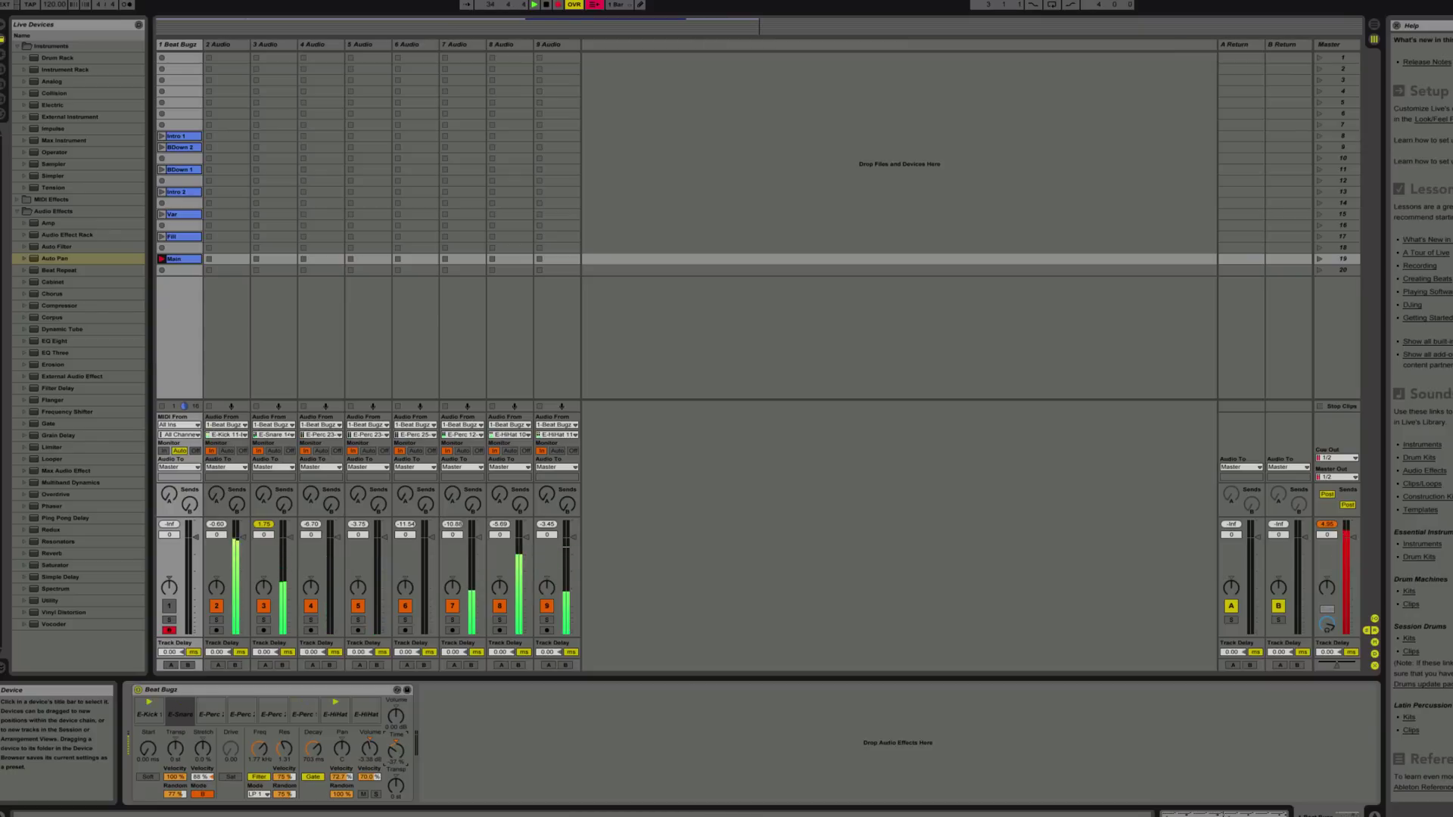
{"action": "left_click", "coordinate": [396, 744]}
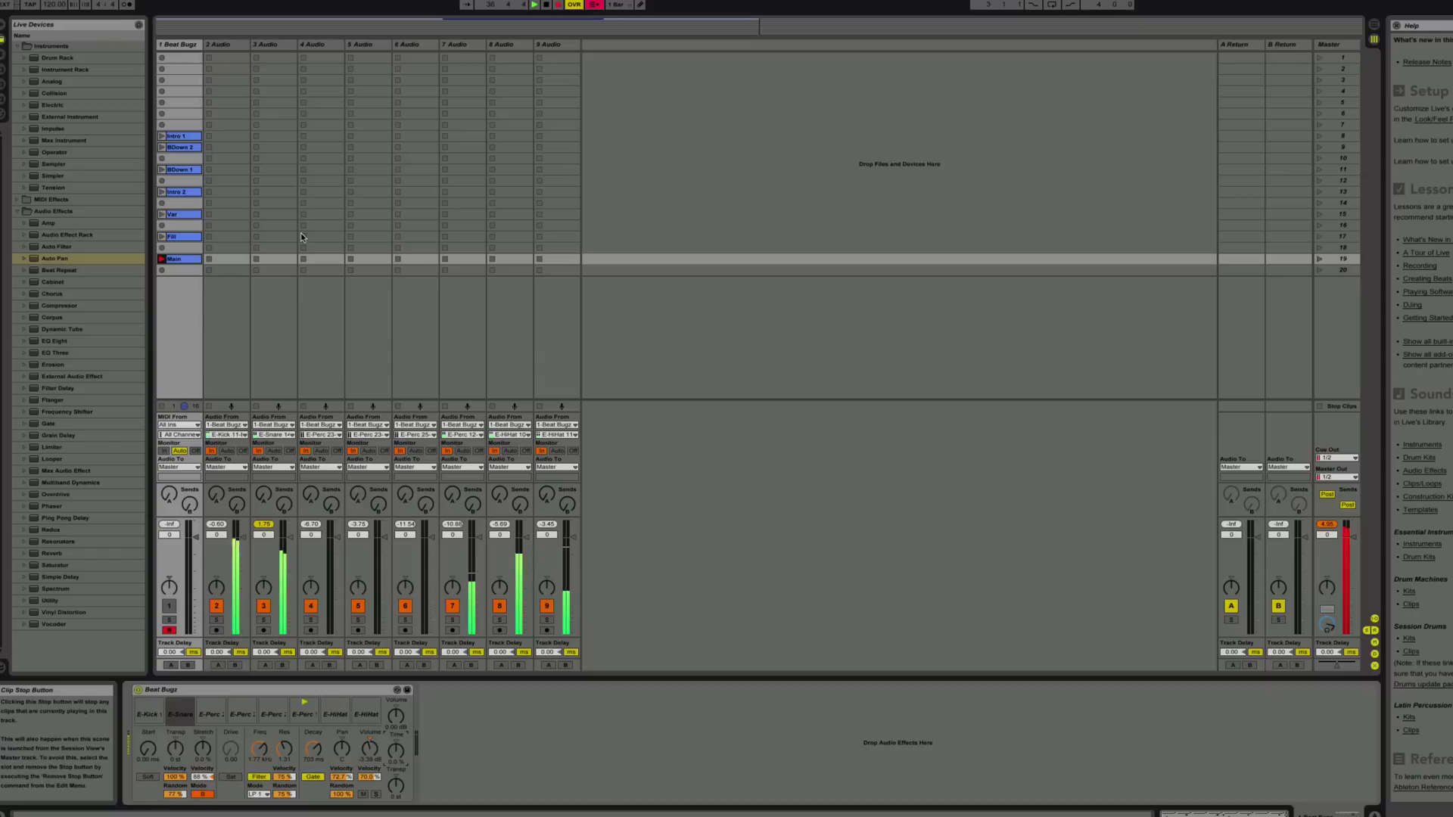
{"action": "key", "text": "space"}
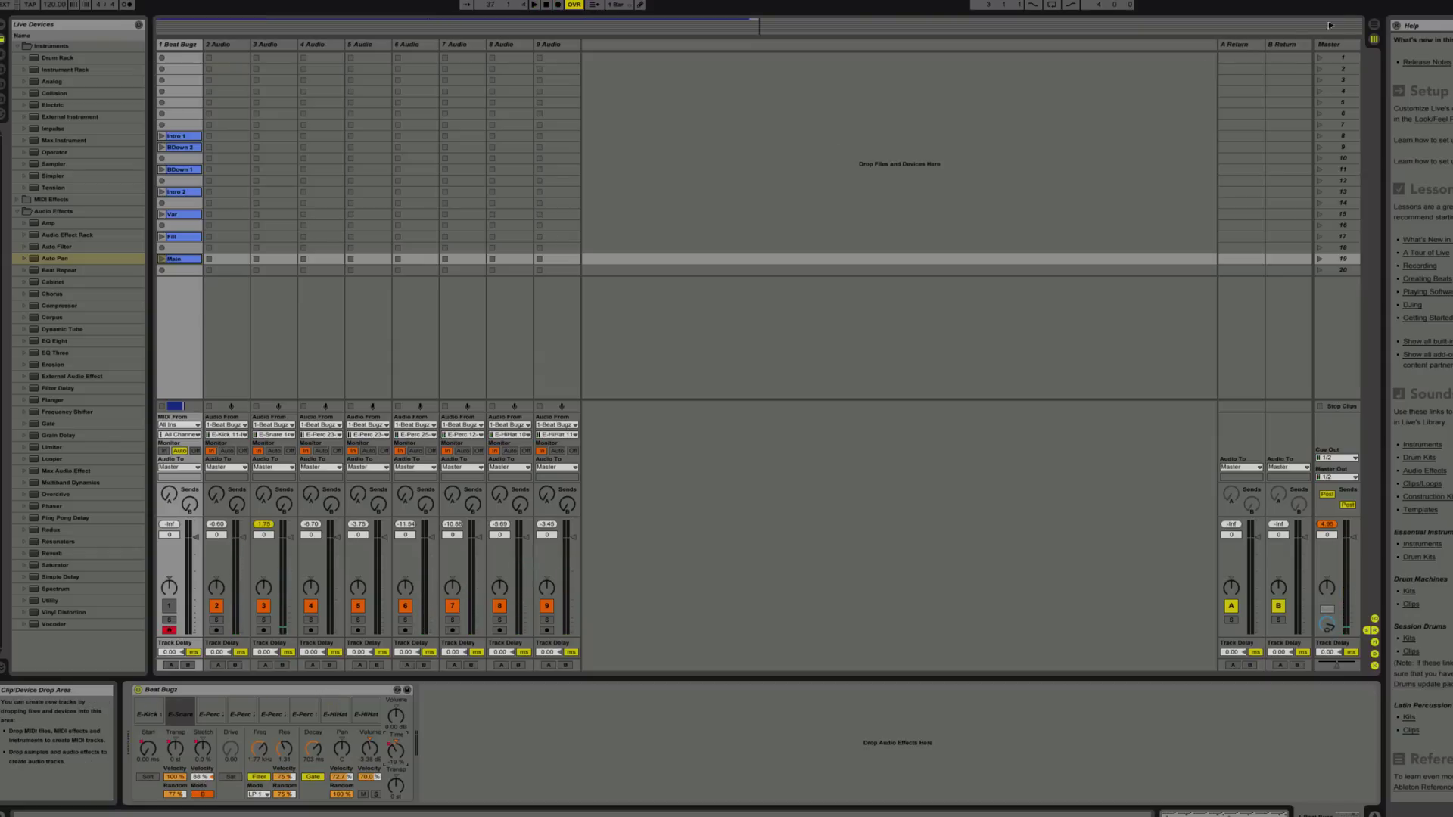
Review the notes of the recorded clips in the Arrangement and delete the empty clip at the start
{"action": "left_click", "coordinate": [1376, 30]}
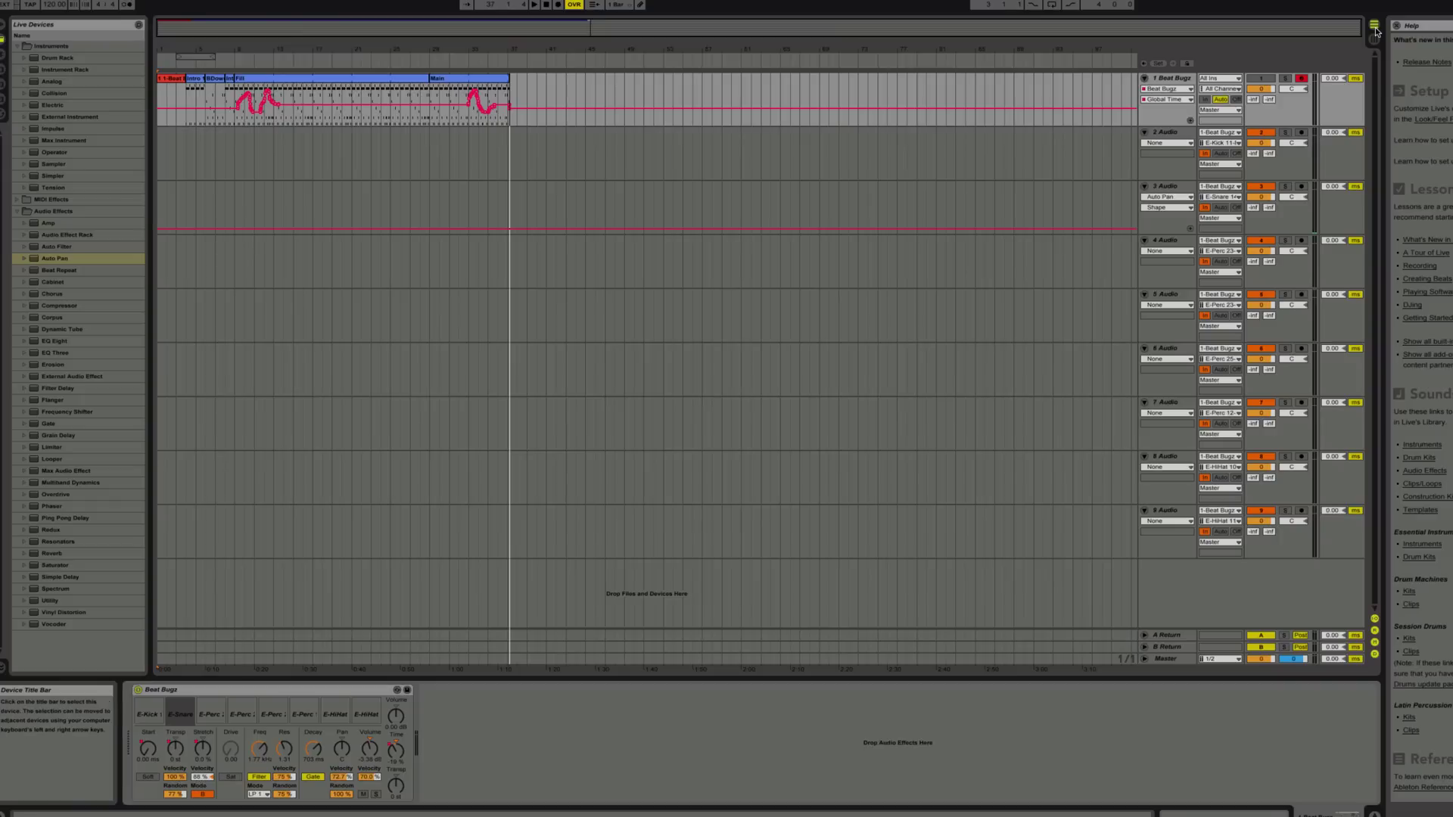
{"action": "left_click", "coordinate": [298, 80]}
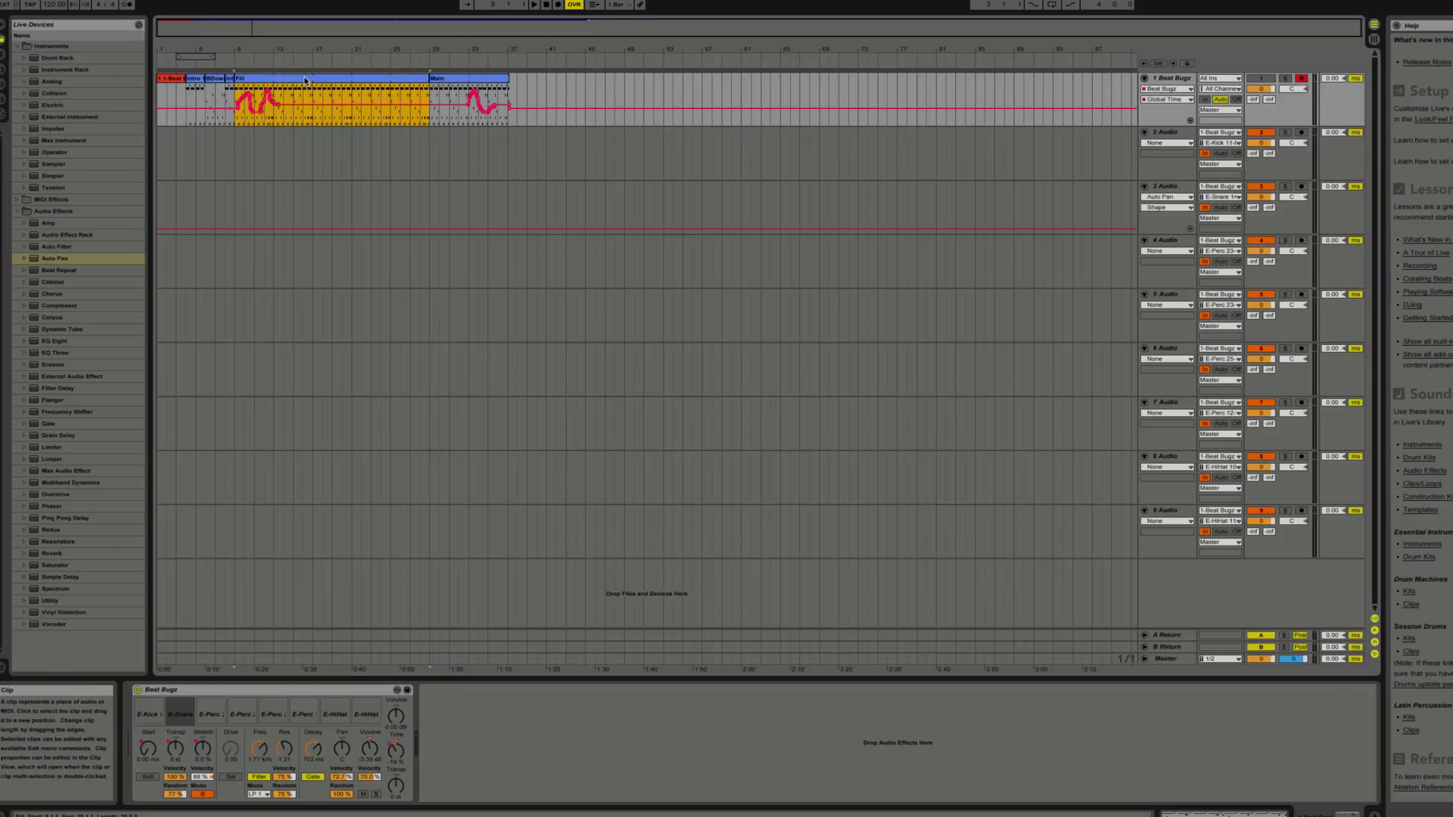
{"action": "double_click", "coordinate": [305, 81]}
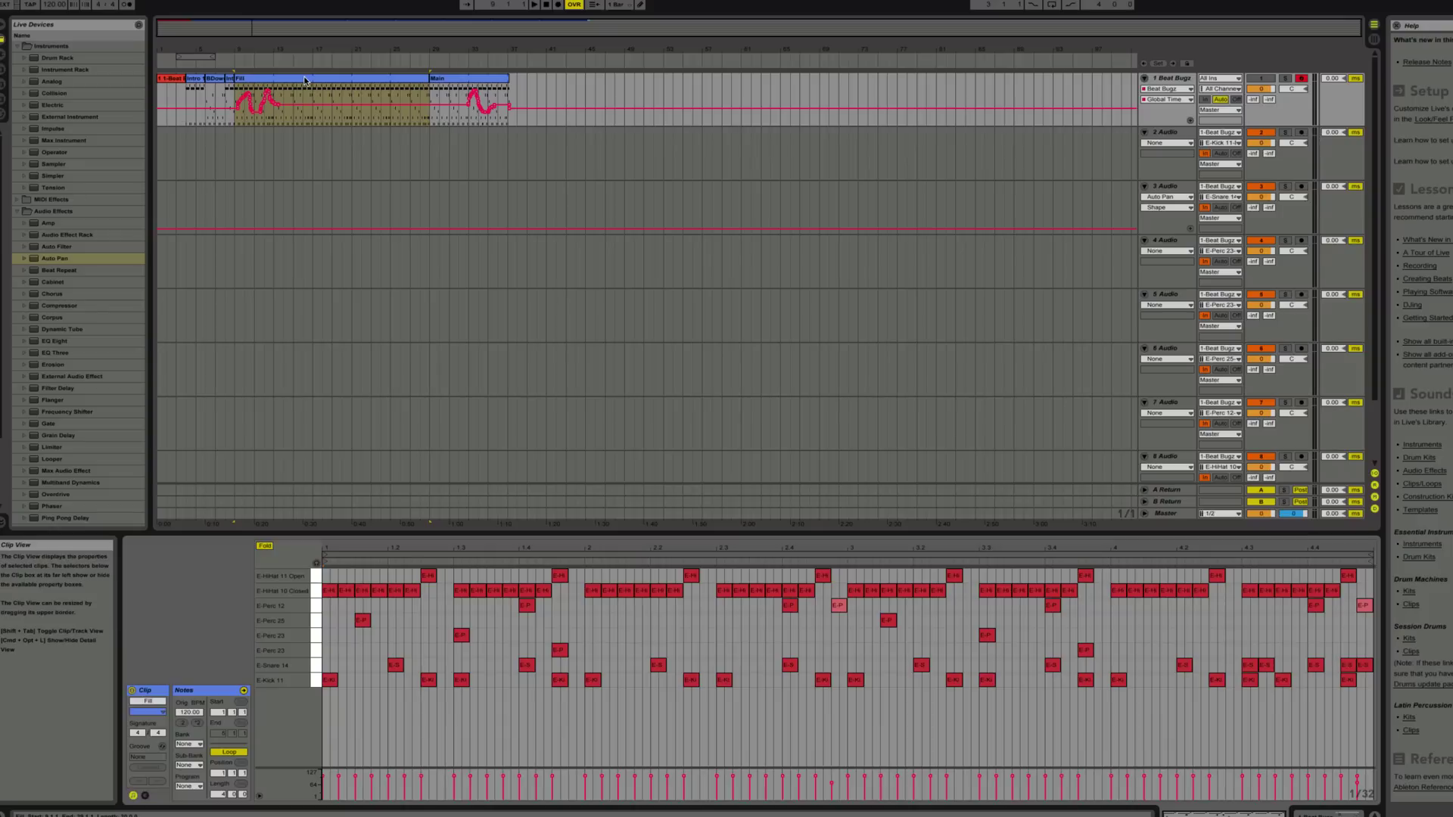
{"action": "left_click", "coordinate": [196, 82]}
{"action": "left_click", "coordinate": [216, 82]}
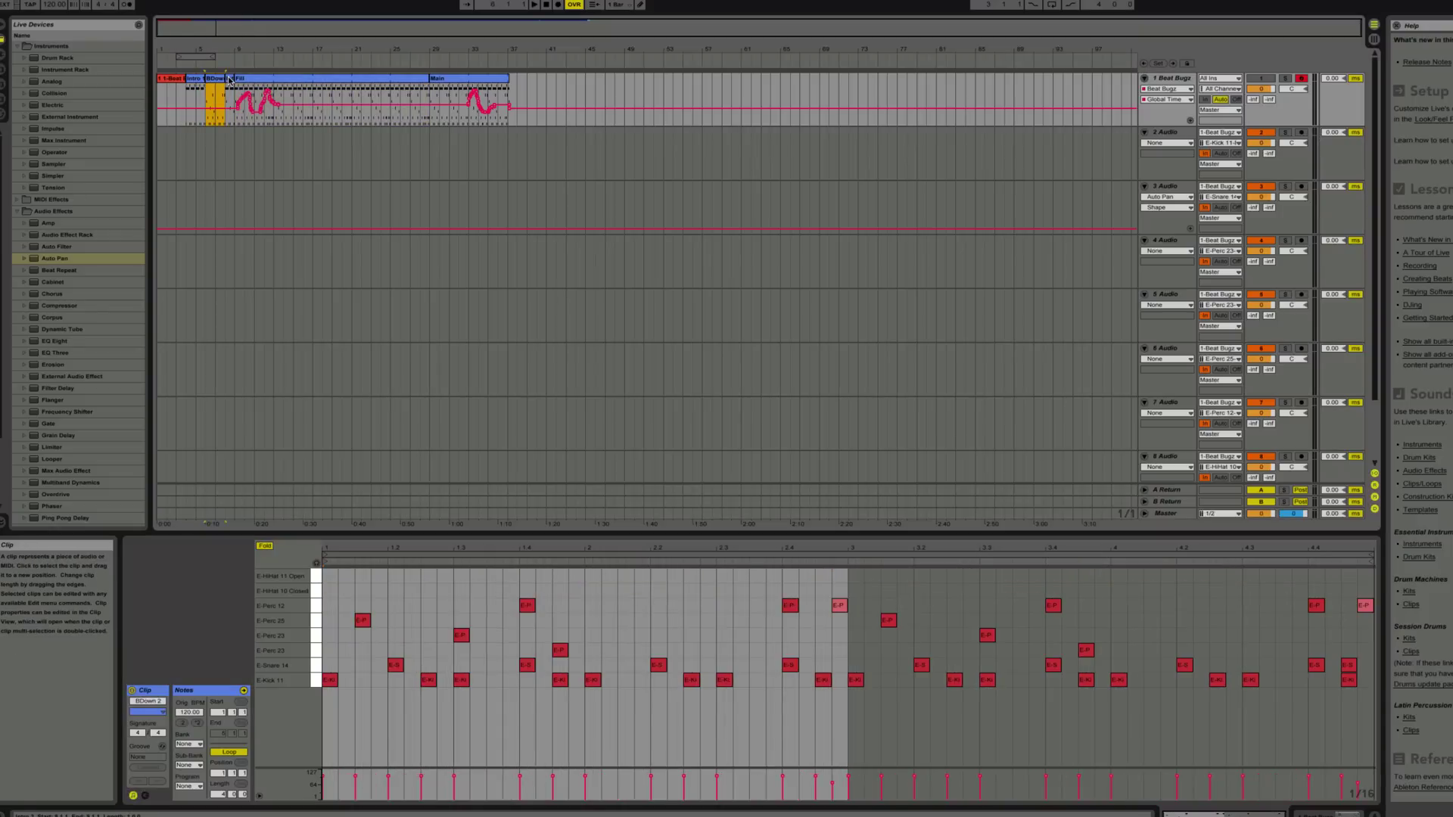
{"action": "left_click", "coordinate": [265, 82]}
{"action": "left_click", "coordinate": [173, 81]}
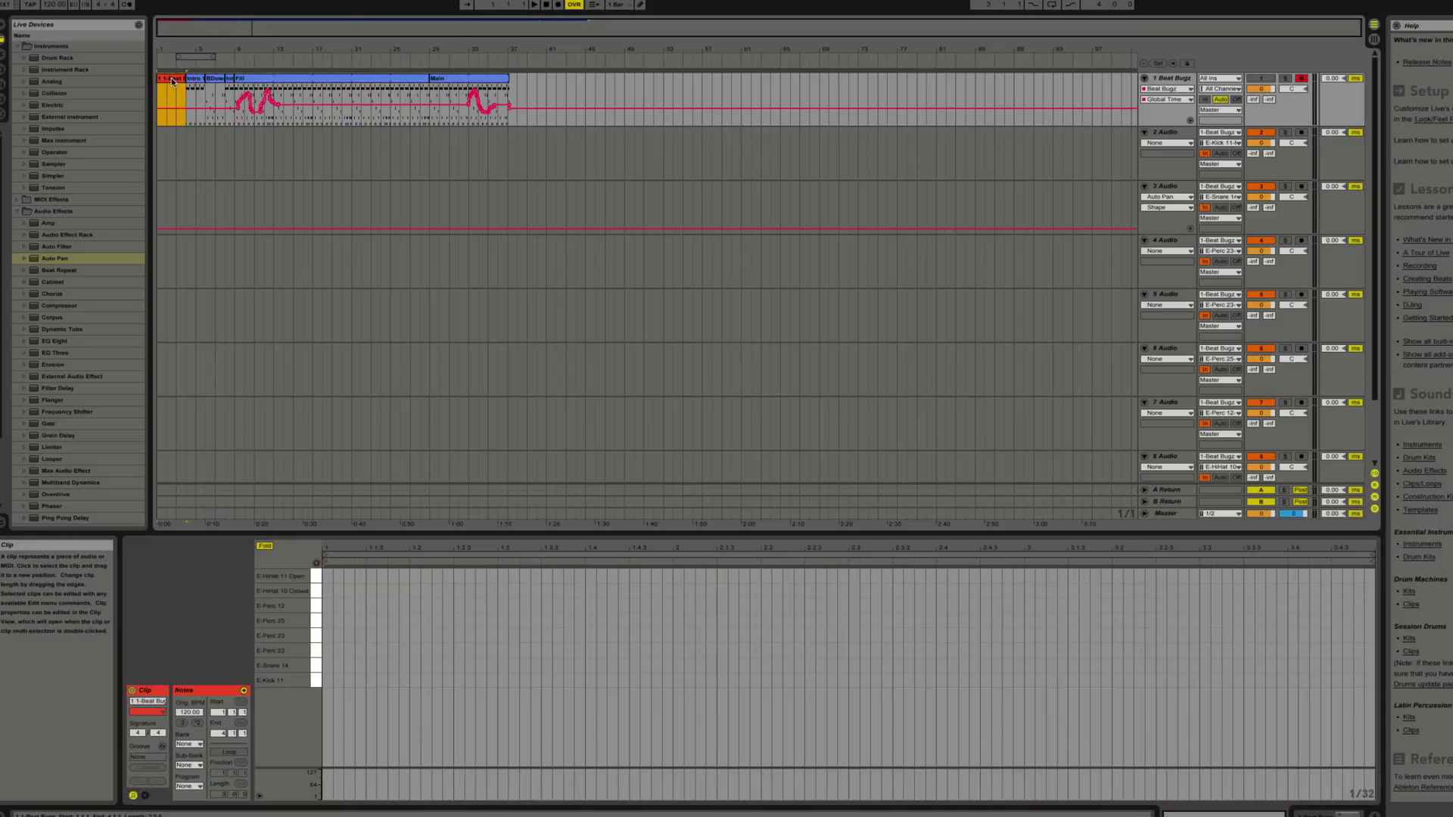
{"action": "key", "text": "Delete"}
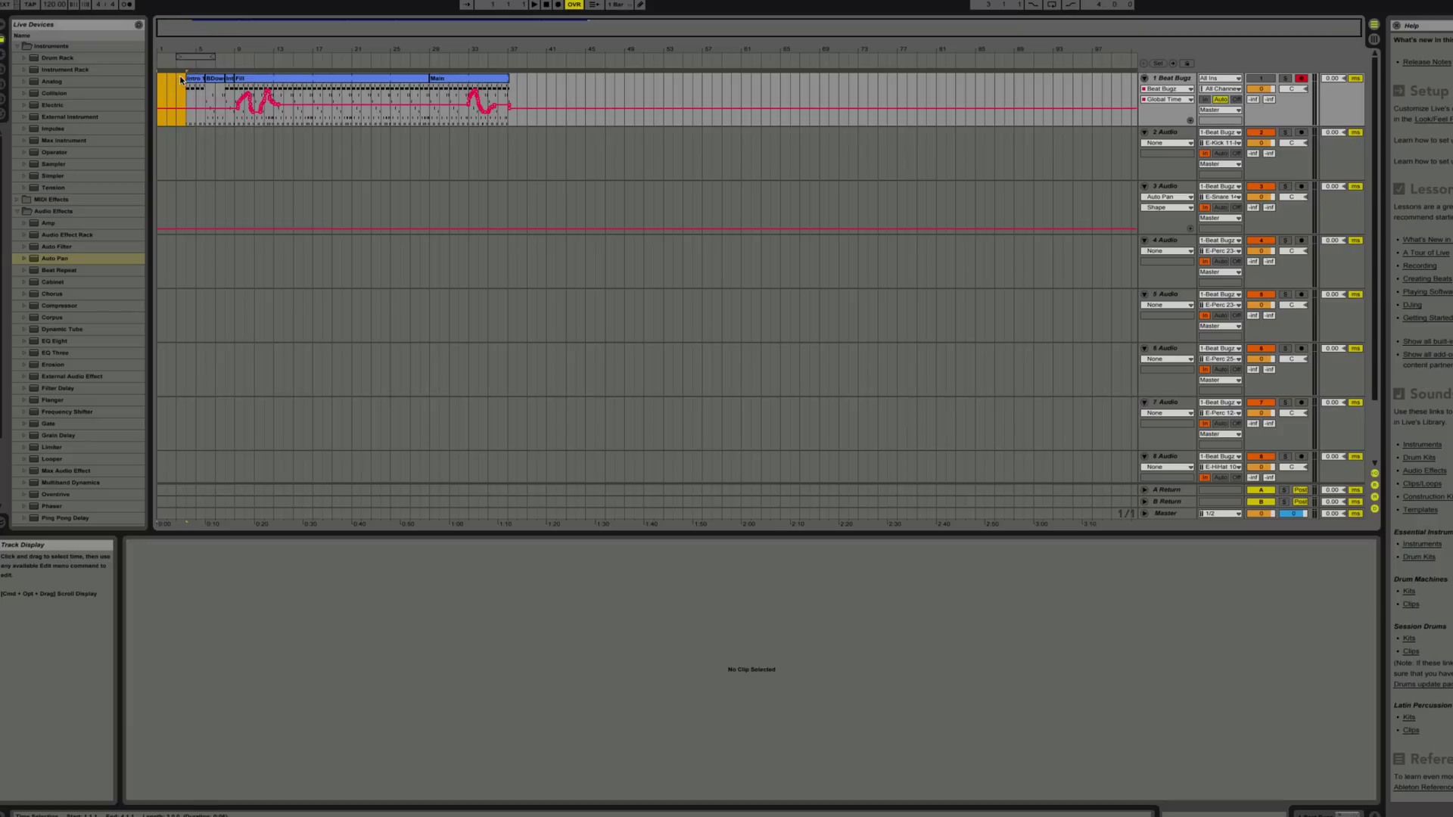
Move all recorded clips to the start of the Arrangement and extend the loop range over them to 34 bars
{"action": "left_click", "coordinate": [547, 5]}
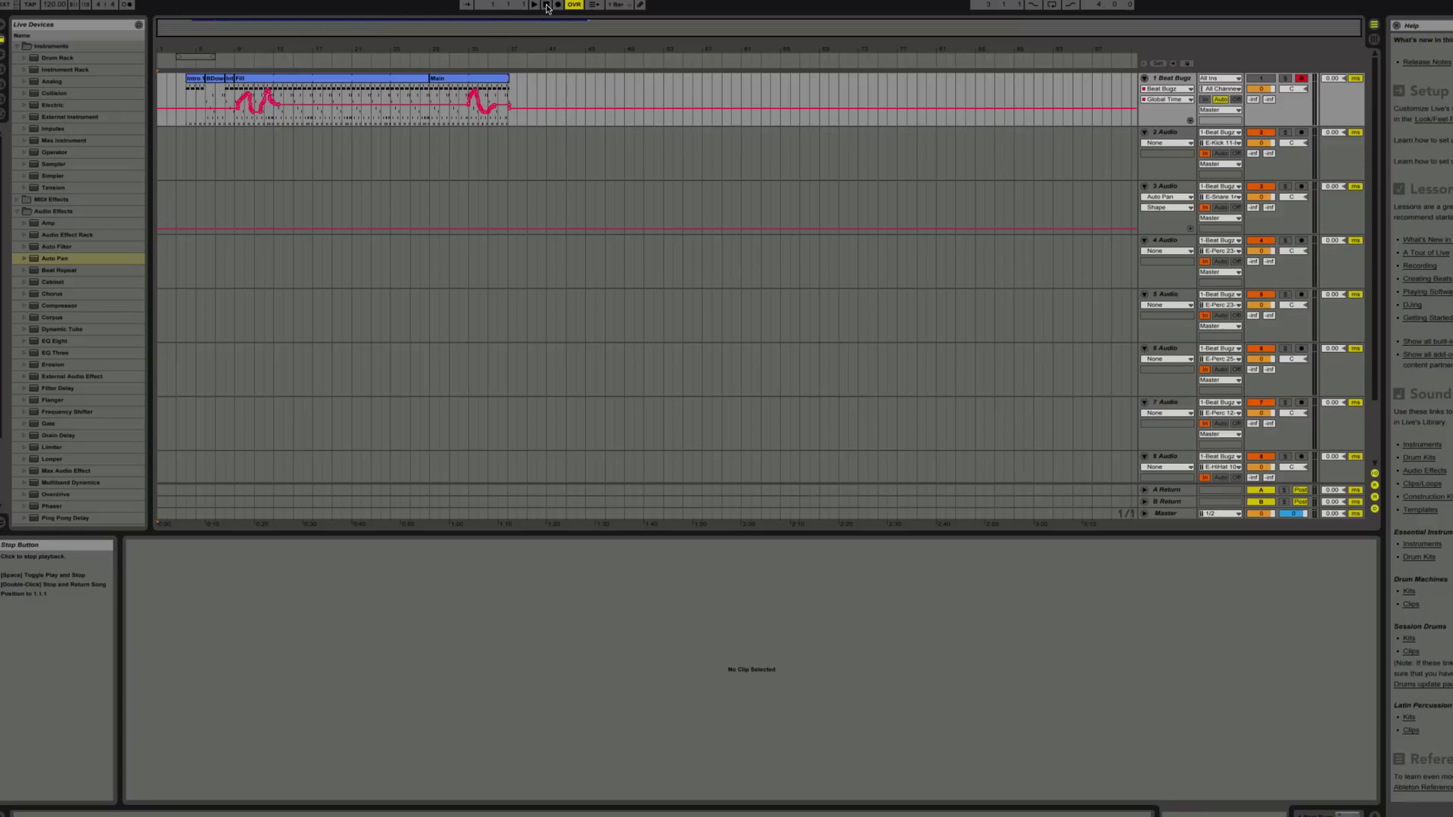
{"action": "left_click", "coordinate": [61, 2]}
{"action": "left_click", "coordinate": [61, 2]}
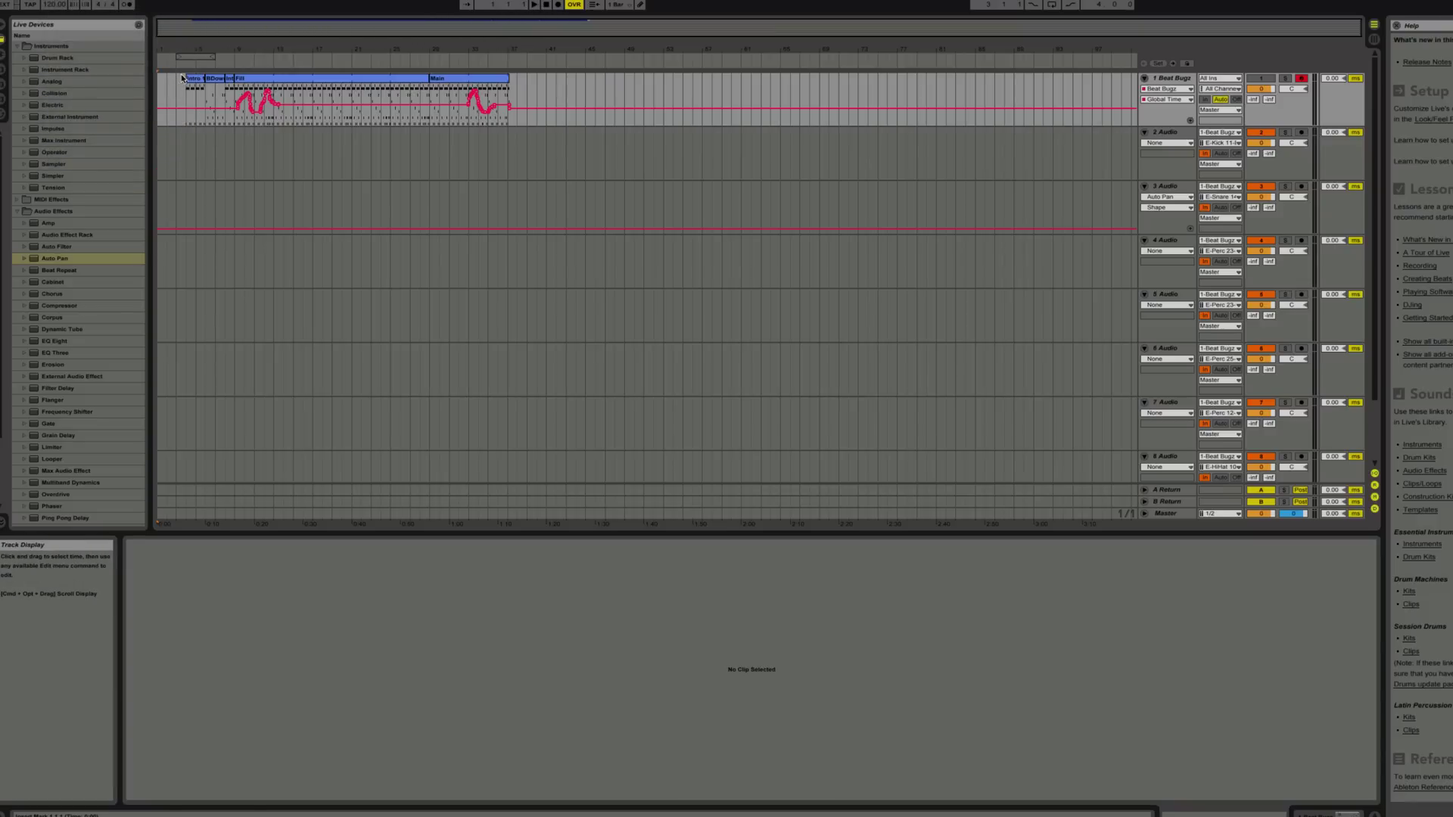
{"action": "left_click_drag", "start_coordinate": [186, 81], "coordinate": [511, 182]}
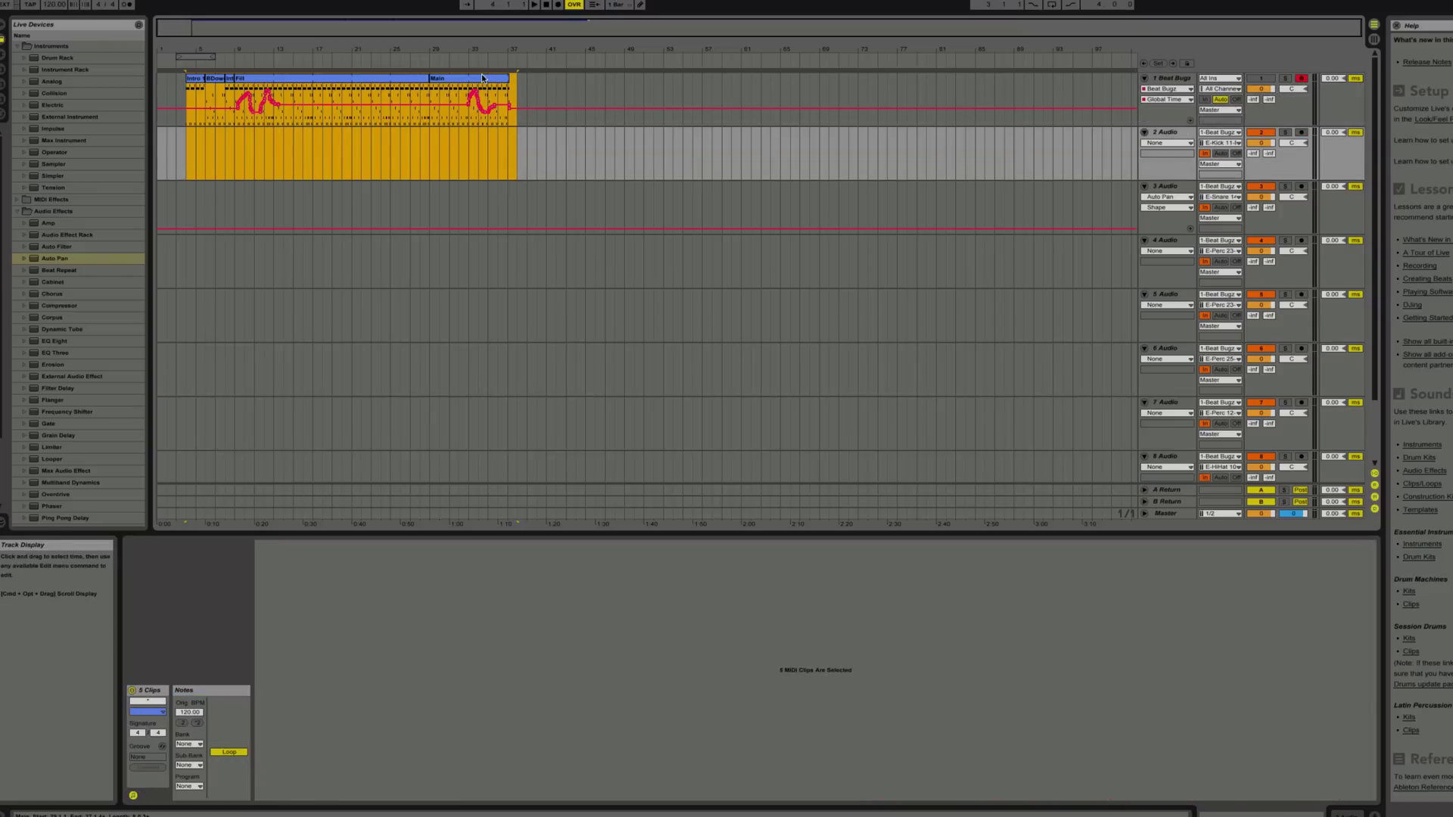
{"action": "left_click_drag", "start_coordinate": [484, 79], "coordinate": [455, 80]}
{"action": "left_click_drag", "start_coordinate": [195, 58], "coordinate": [485, 80]}
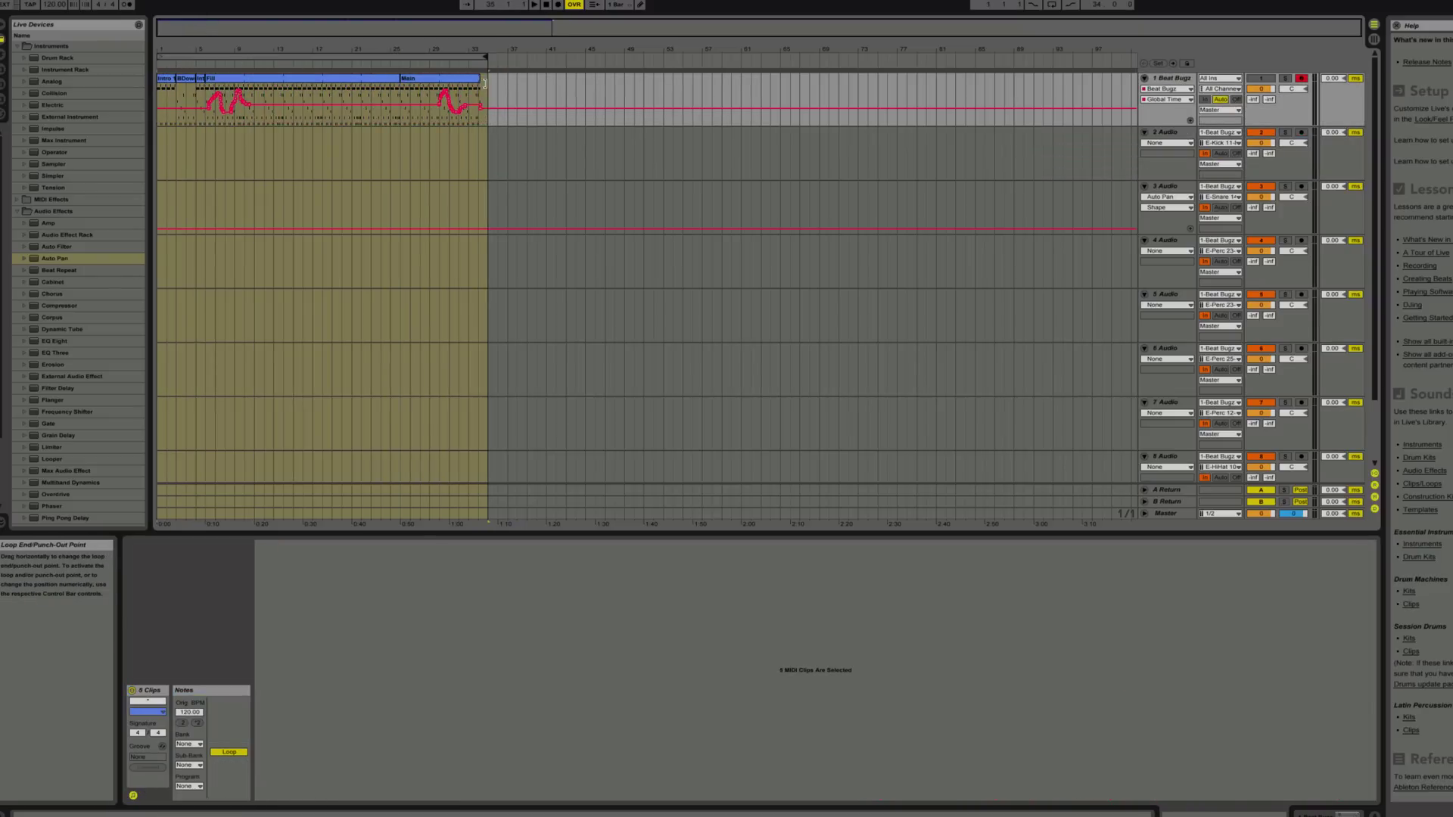
Export the Master track as a WAV file named "tutorial test" in the Tutorial template Project folder
{"action": "left_click", "coordinate": [68, 0]}
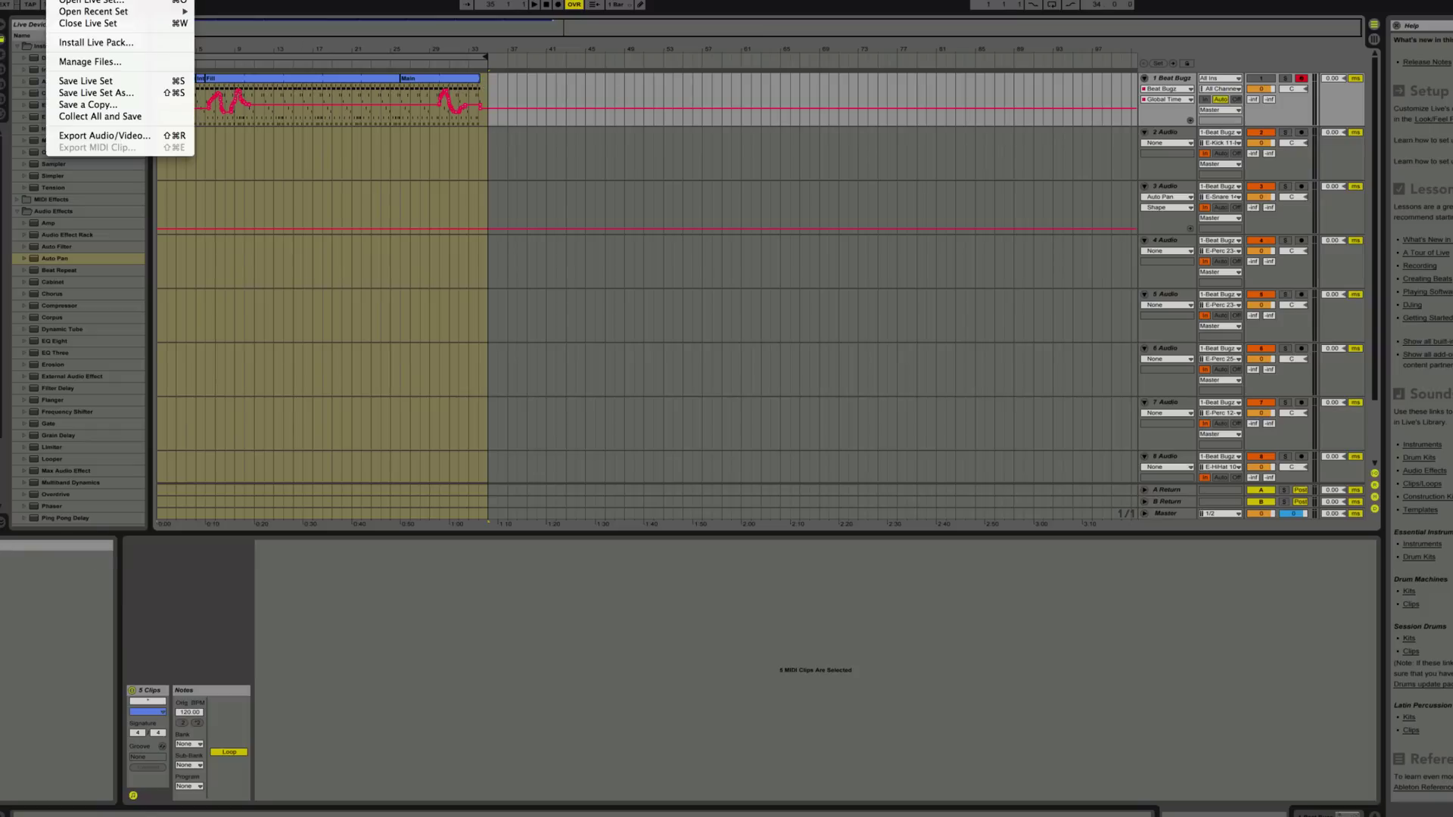
{"action": "left_click", "coordinate": [66, 138]}
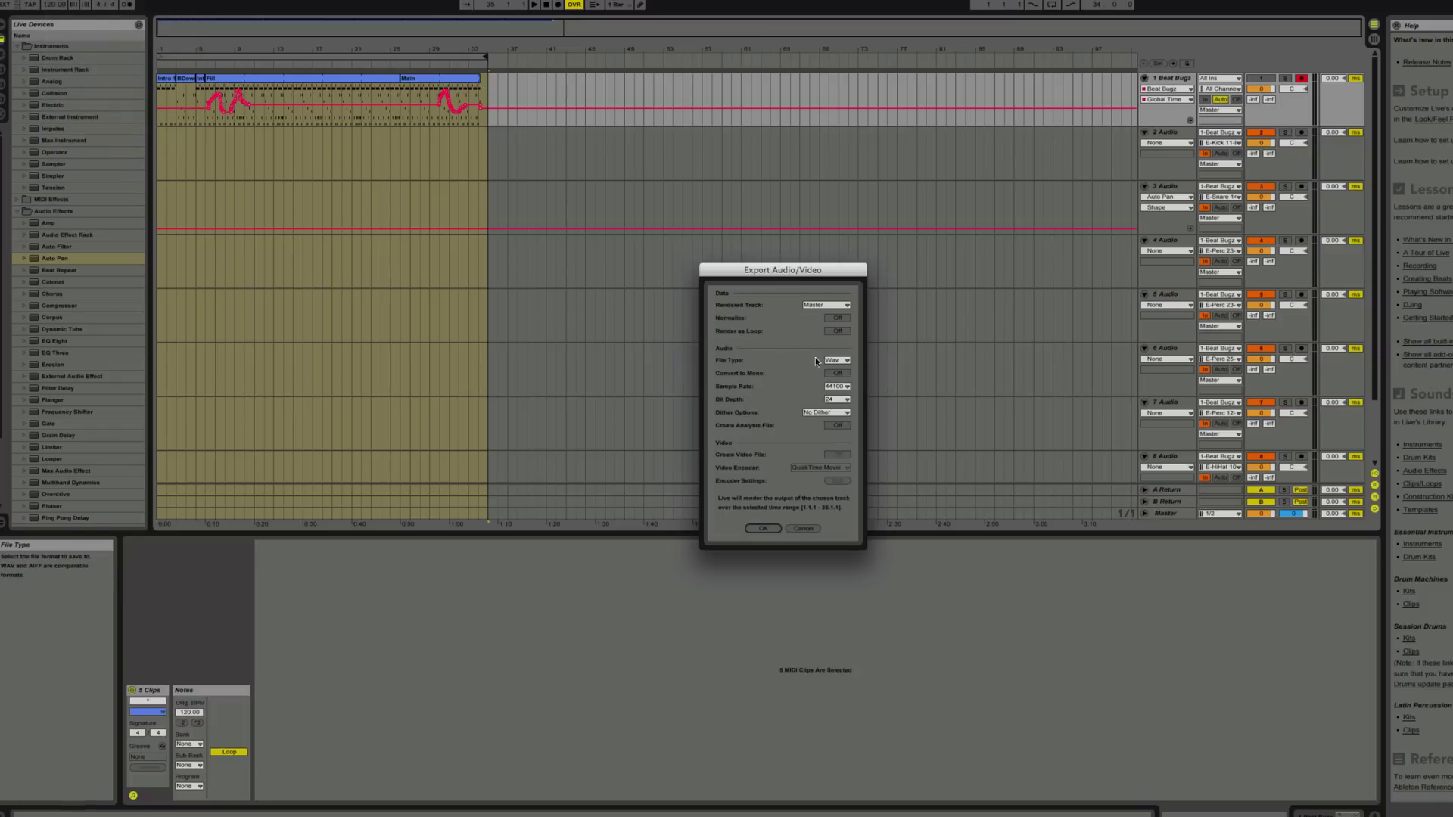
{"action": "left_click", "coordinate": [842, 306]}
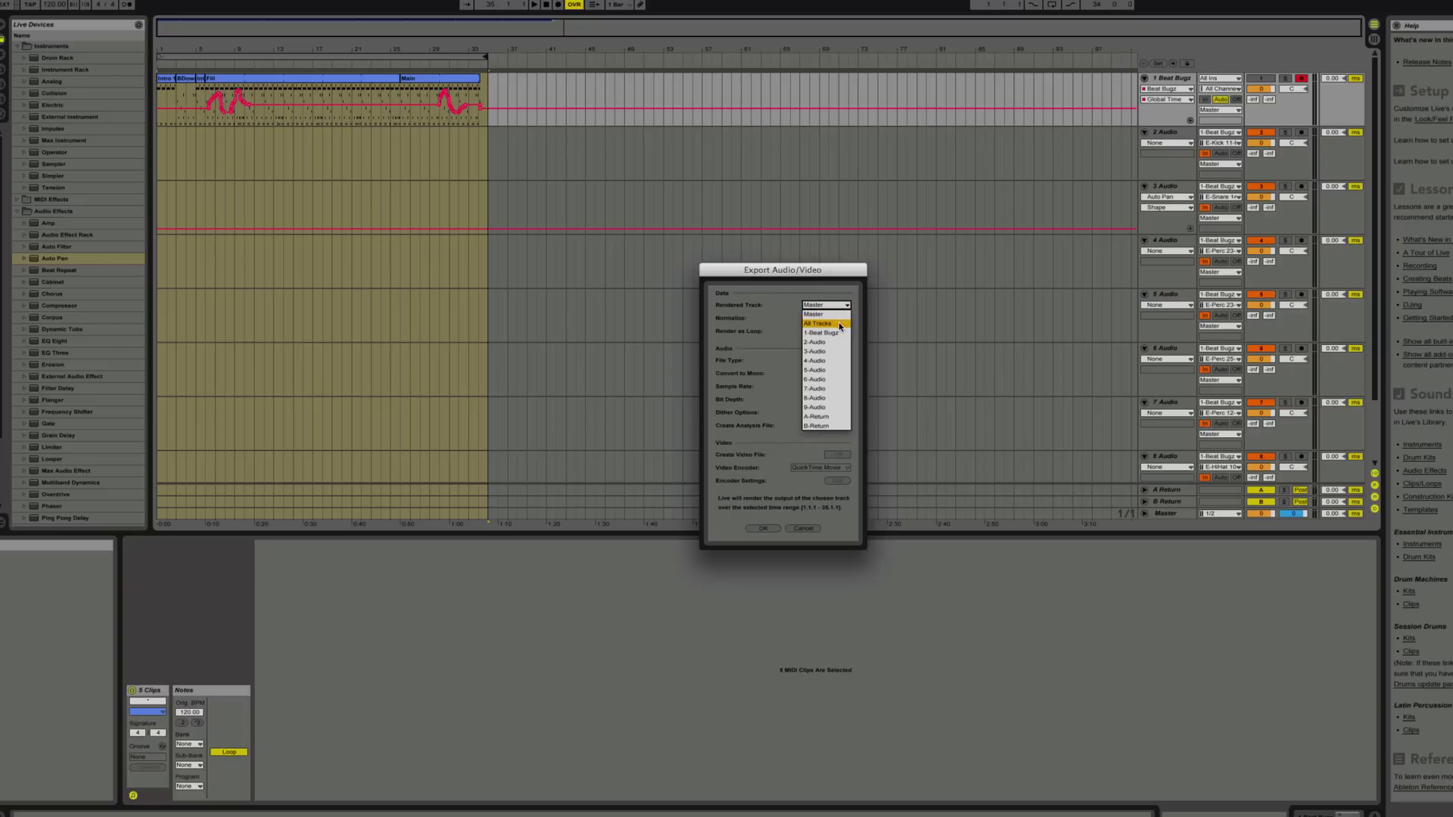
{"action": "left_click", "coordinate": [837, 316]}
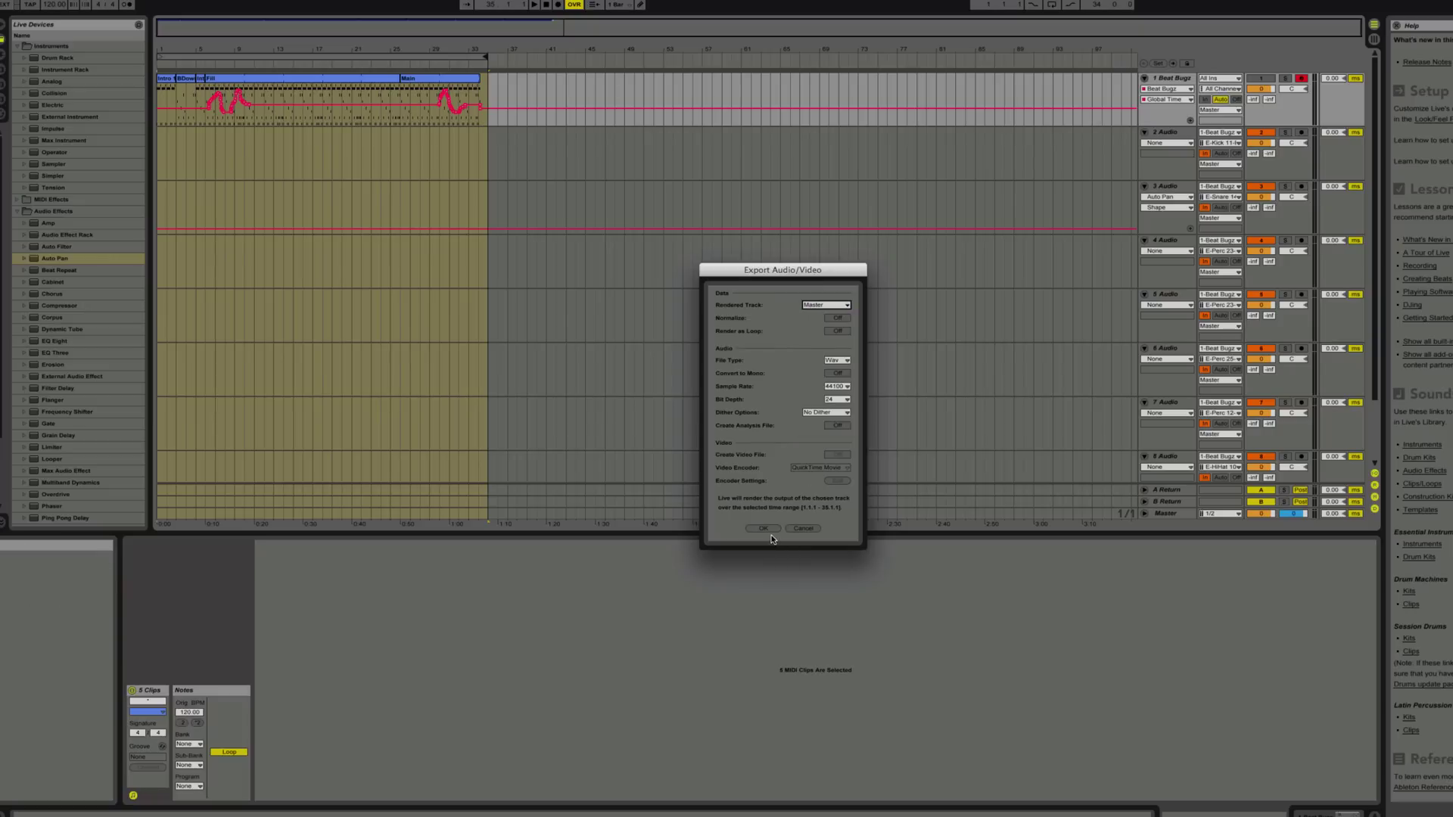
{"action": "left_click", "coordinate": [771, 530]}
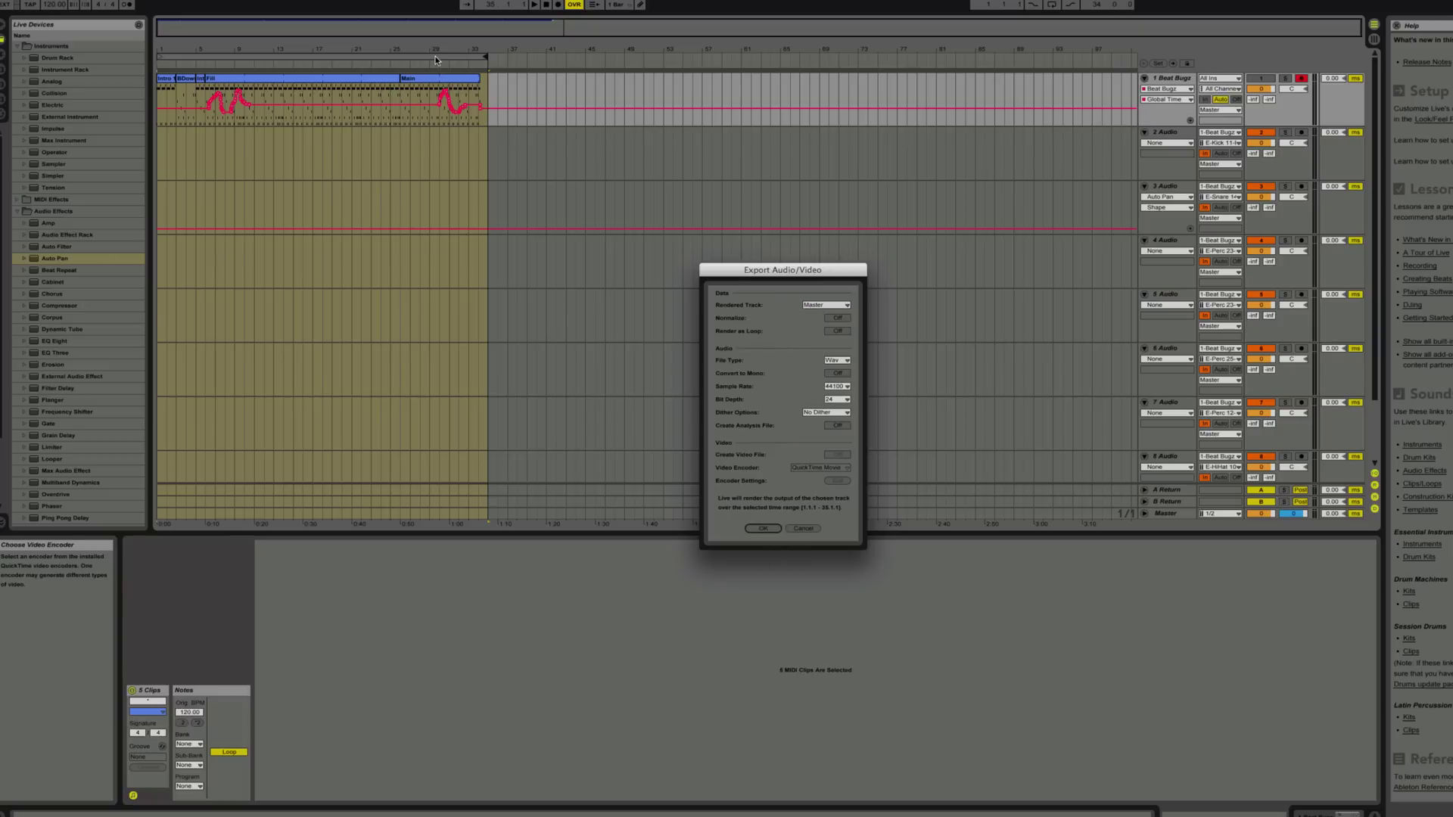
{"action": "left_click", "coordinate": [763, 528]}
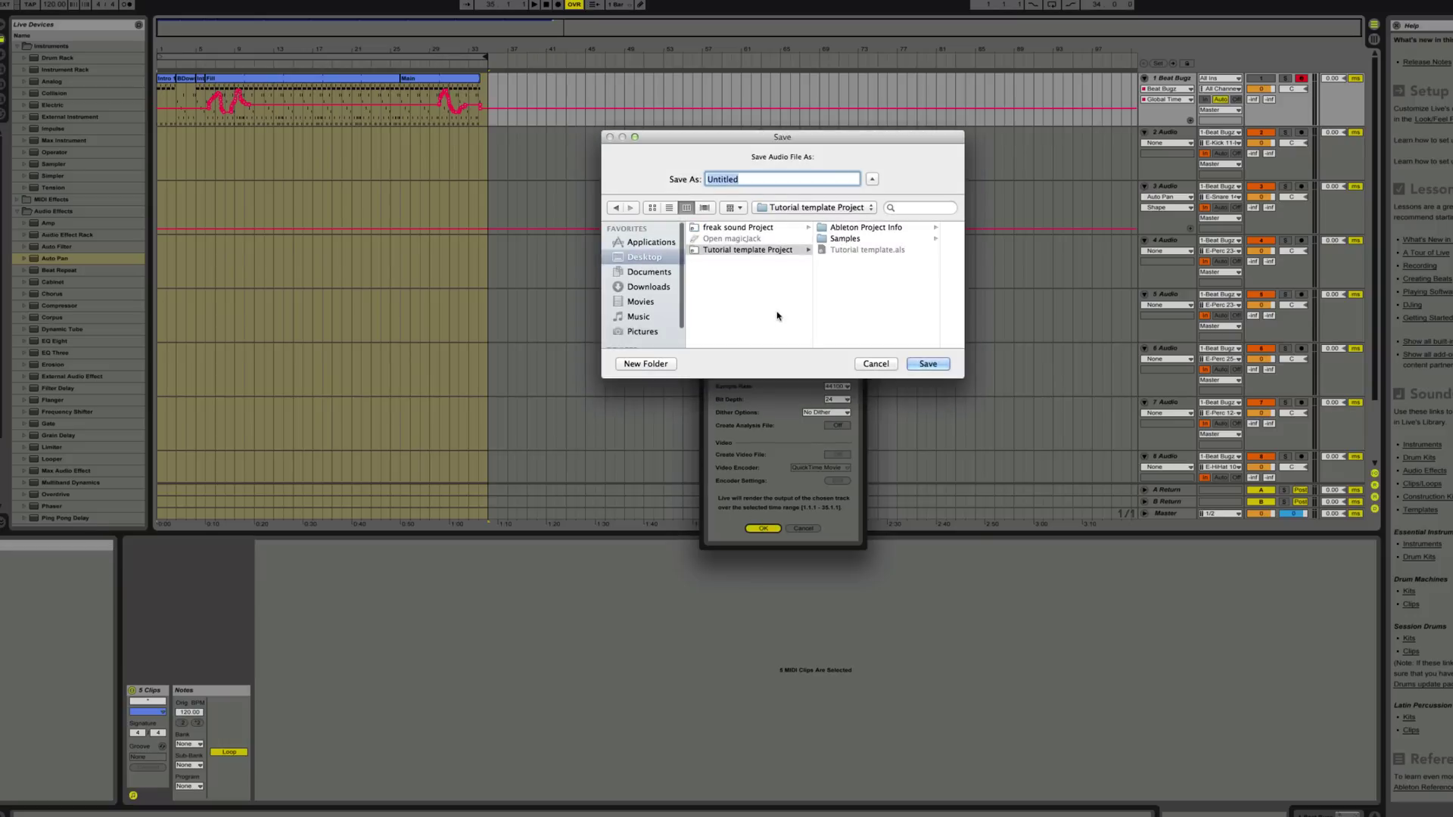
{"action": "type", "text": "tutorial test"}
{"action": "left_click", "coordinate": [926, 366]}
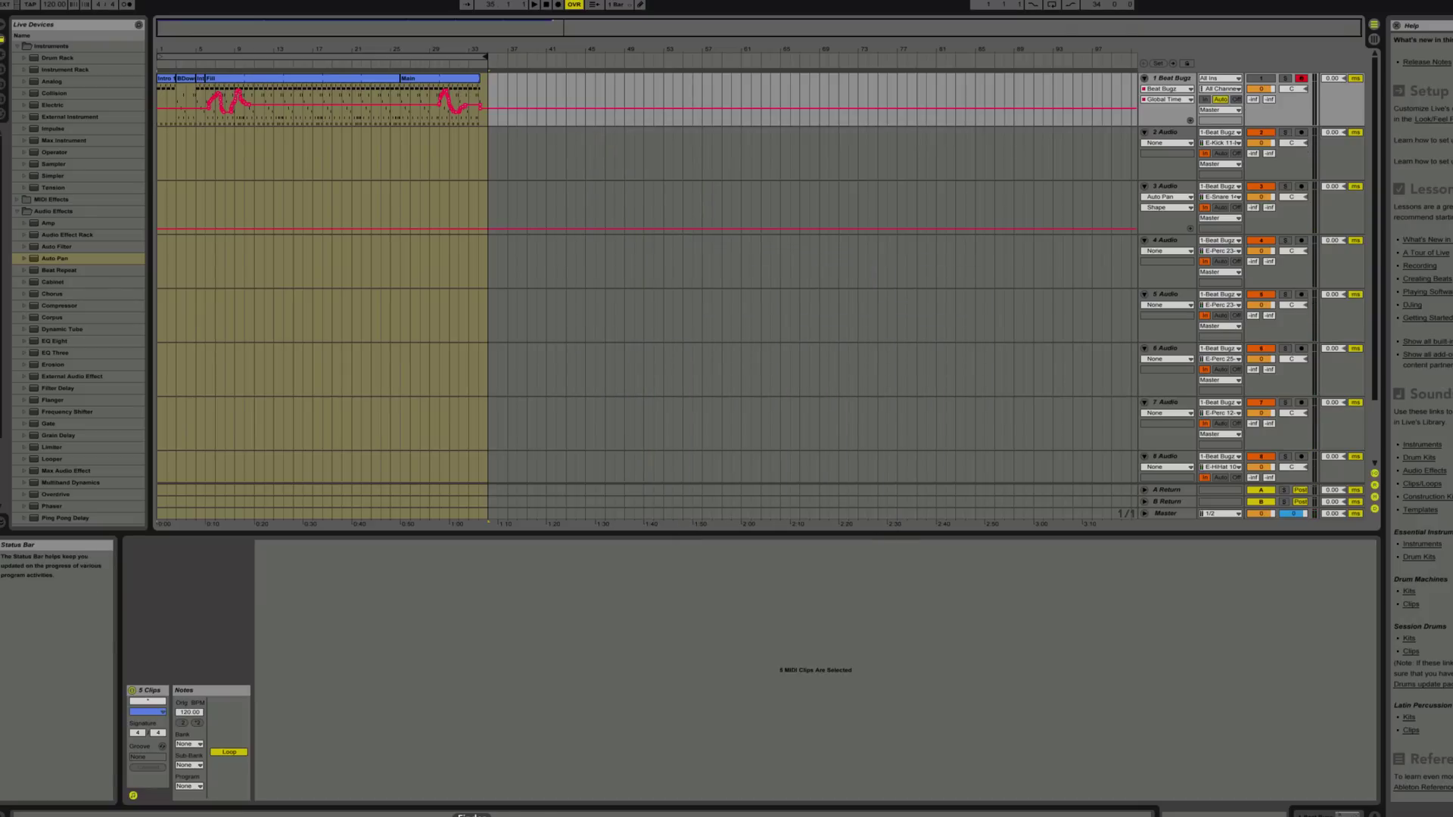
Switch to Finder, preview tutorial test.wav in the Desktop's Tutorial template Project folder, and close the Finder window
{"action": "left_click", "coordinate": [472, 816]}
{"action": "left_click", "coordinate": [552, 133]}
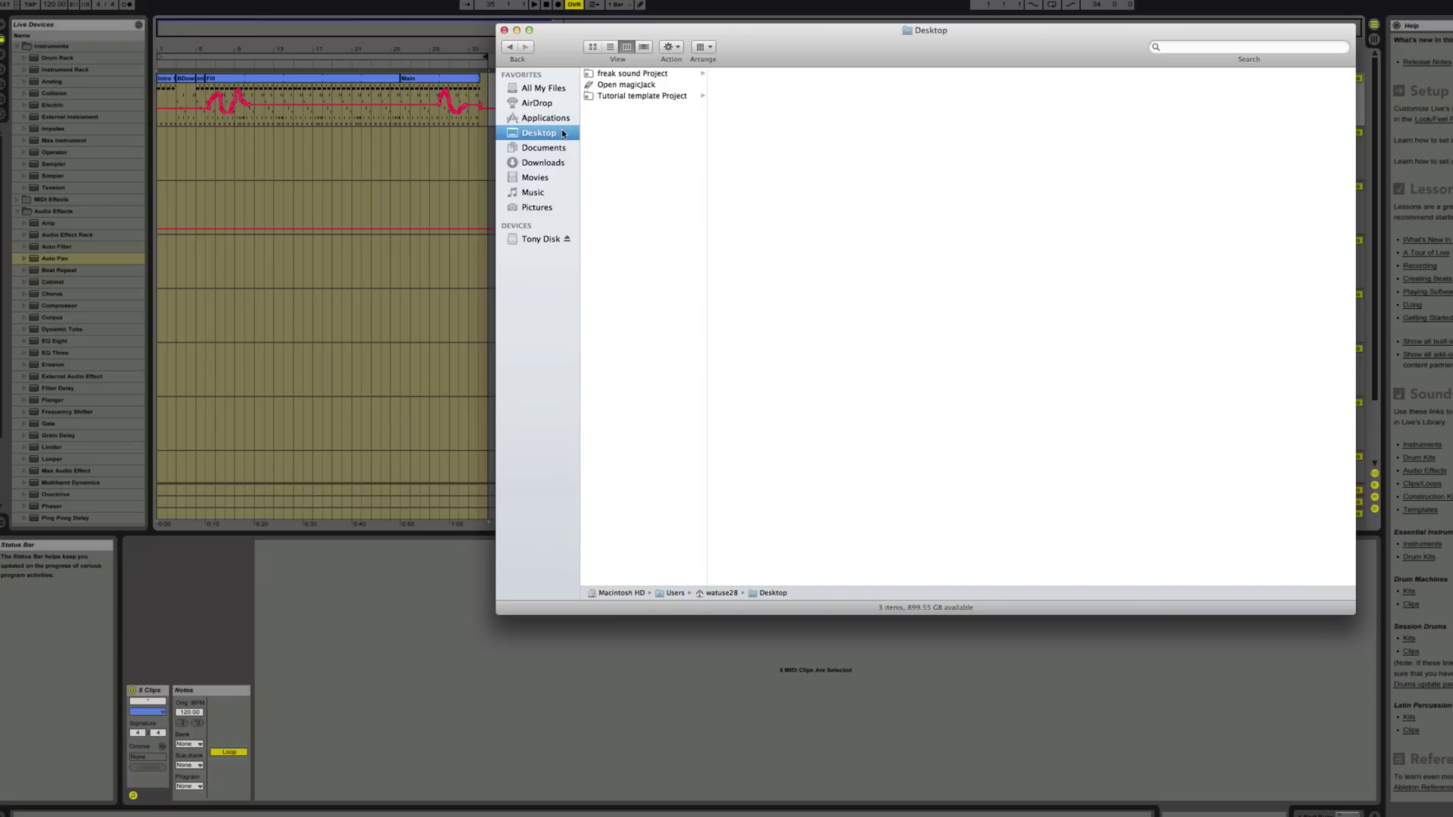
{"action": "left_click", "coordinate": [634, 96]}
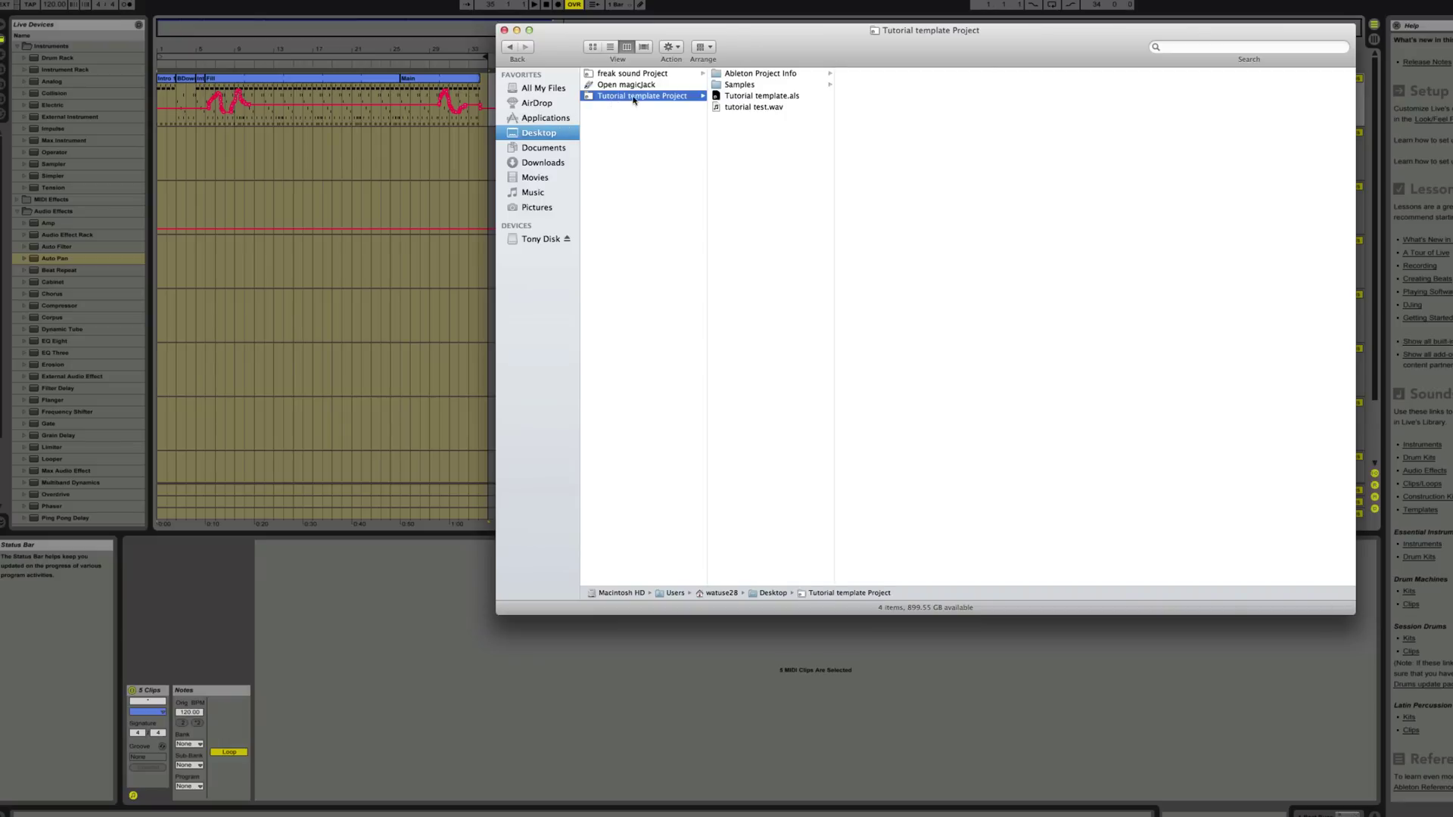
{"action": "left_click", "coordinate": [735, 108]}
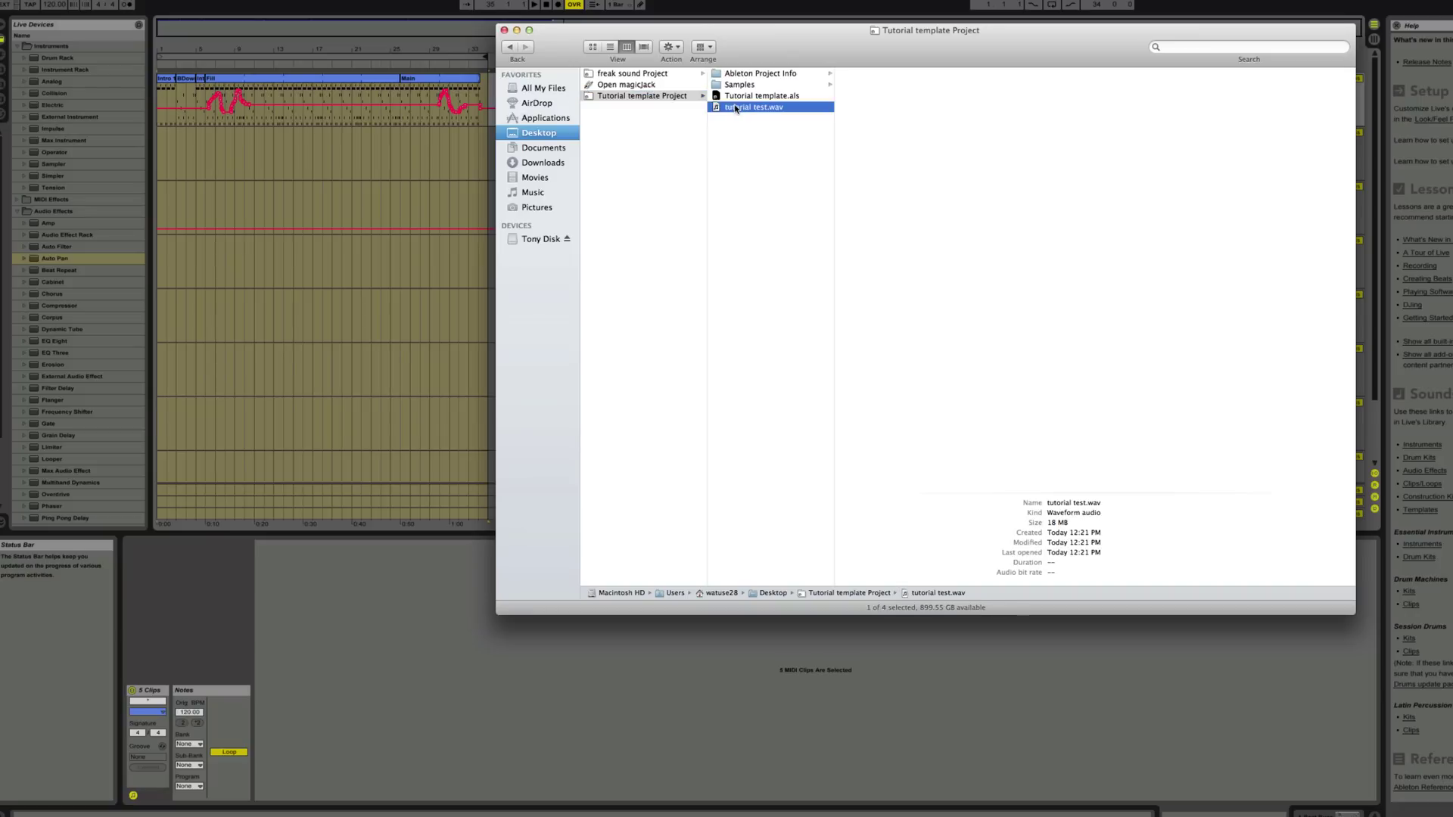
{"action": "key", "text": "space"}
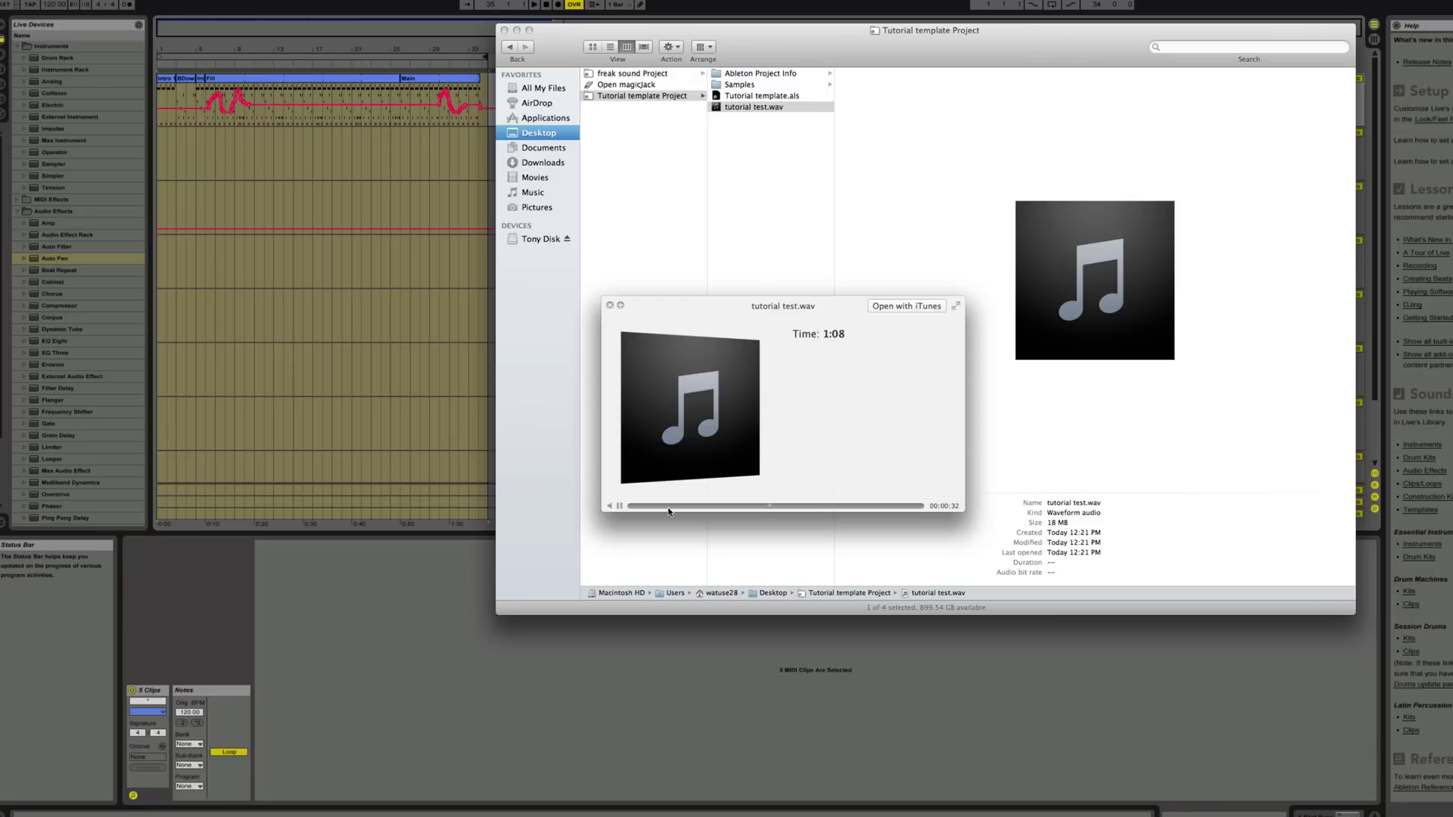
{"action": "key", "text": "space"}
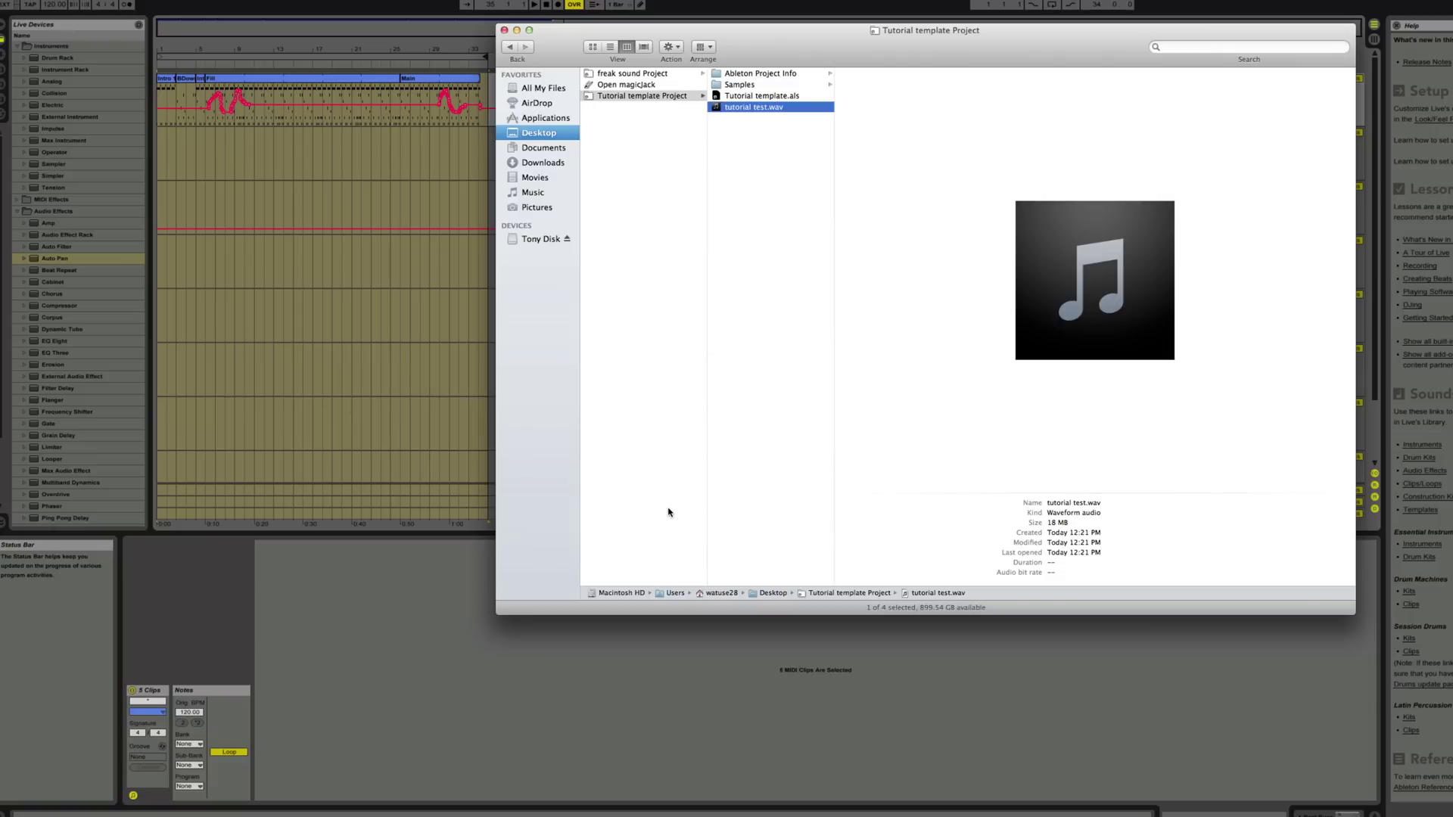
{"action": "left_click", "coordinate": [504, 31]}
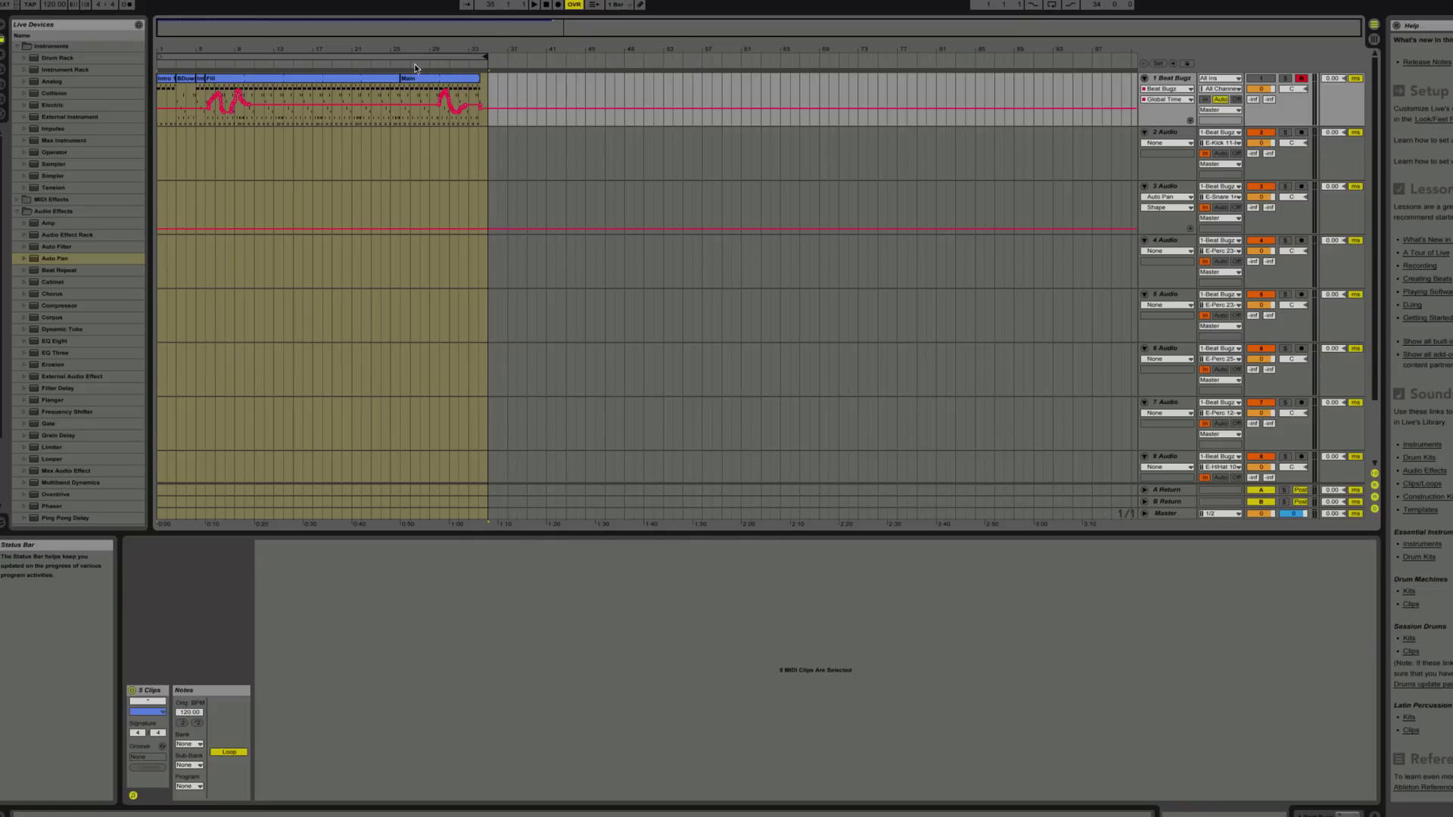
Return to Session View and select the Impulse device on the Beat Bugz track
{"action": "left_click", "coordinate": [1373, 40]}
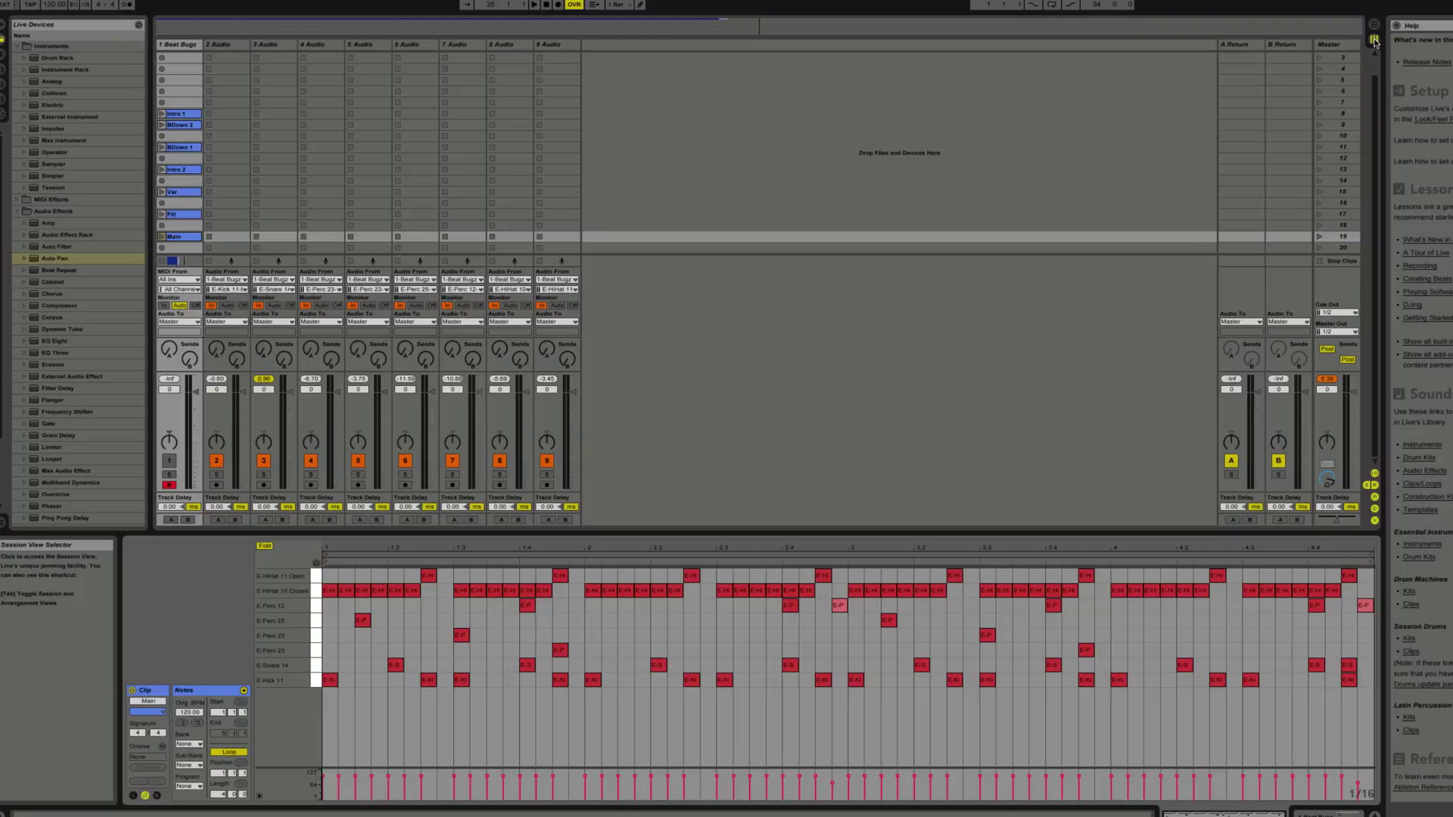
{"action": "left_click", "coordinate": [182, 45]}
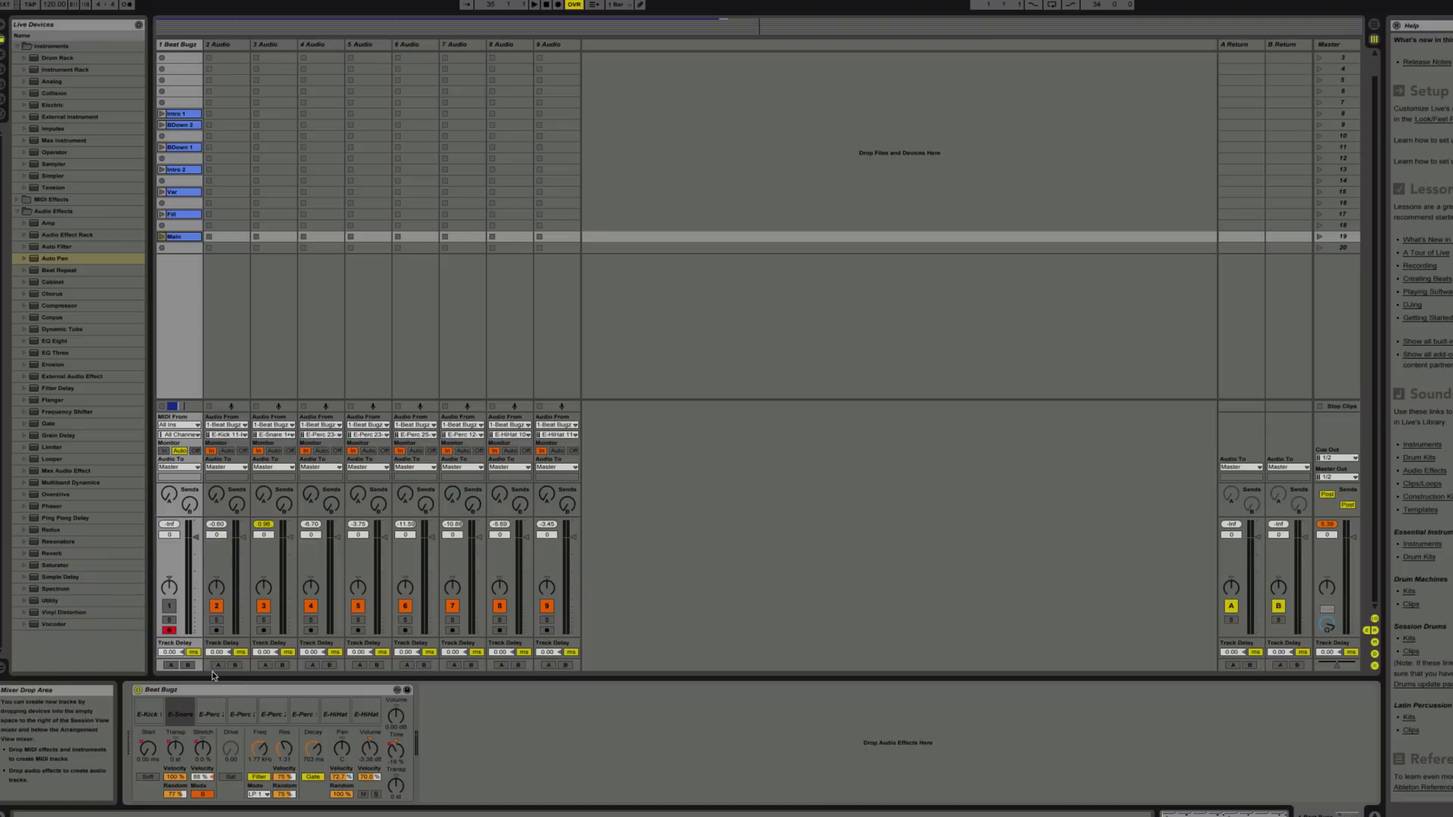
{"action": "left_click", "coordinate": [212, 690]}
{"action": "right_click", "coordinate": [212, 692]}
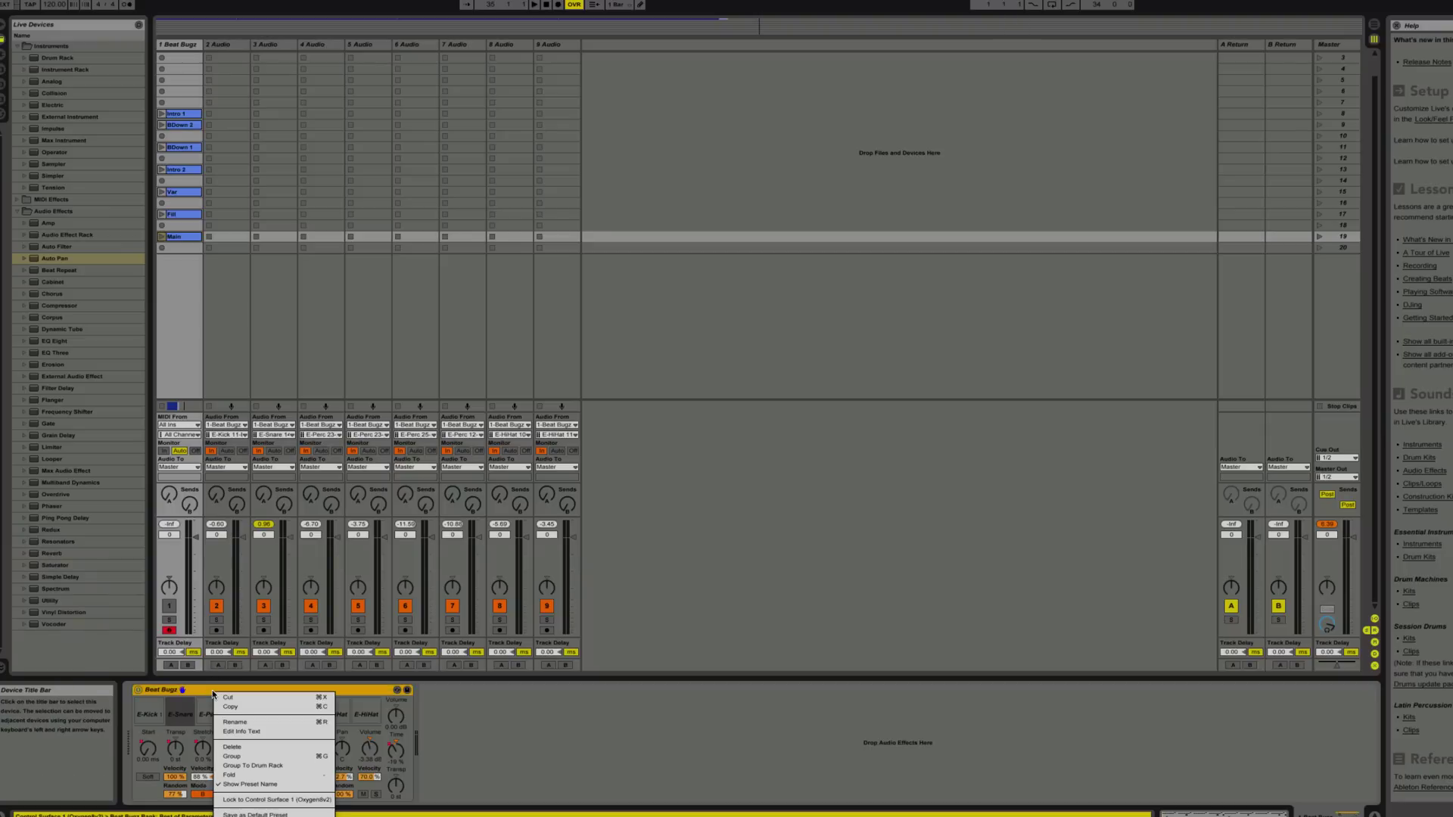
{"action": "left_click", "coordinate": [232, 767]}
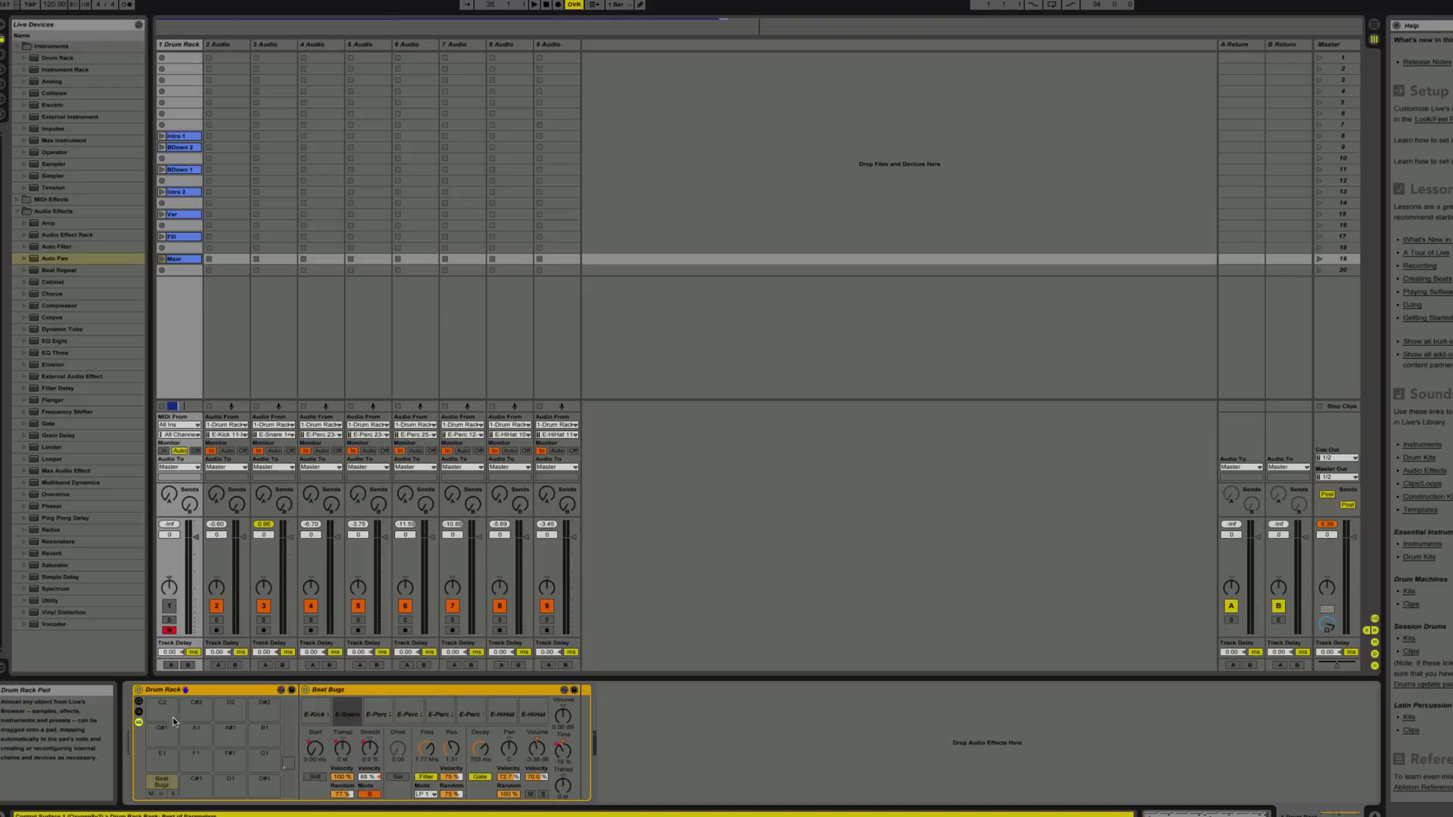
{"action": "right_click", "coordinate": [177, 692]}
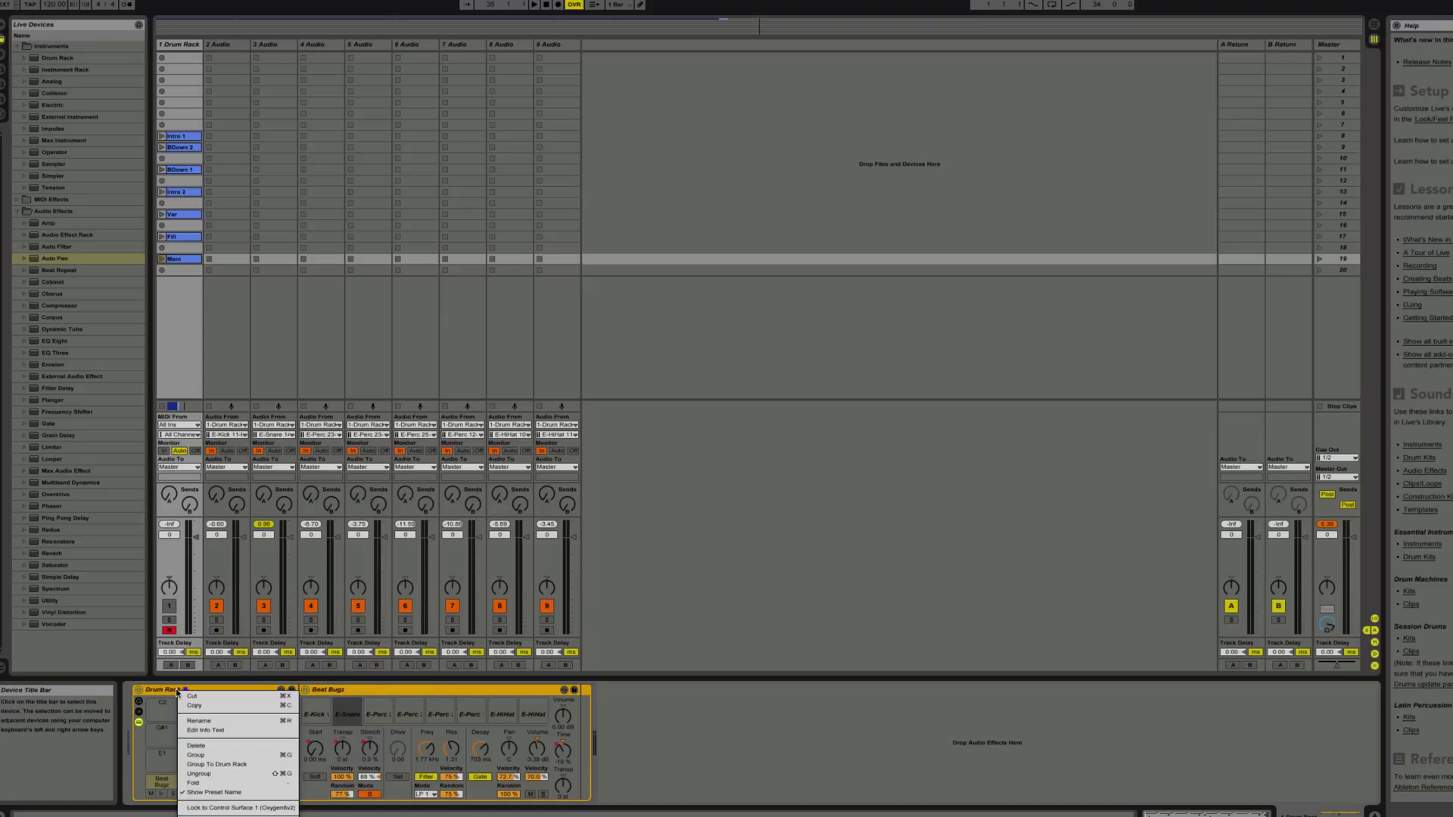
{"action": "left_click", "coordinate": [194, 773]}
Group the Beat Bugz Impulse into an Instrument Rack and show its chain list and macro controls
{"action": "right_click", "coordinate": [187, 691]}
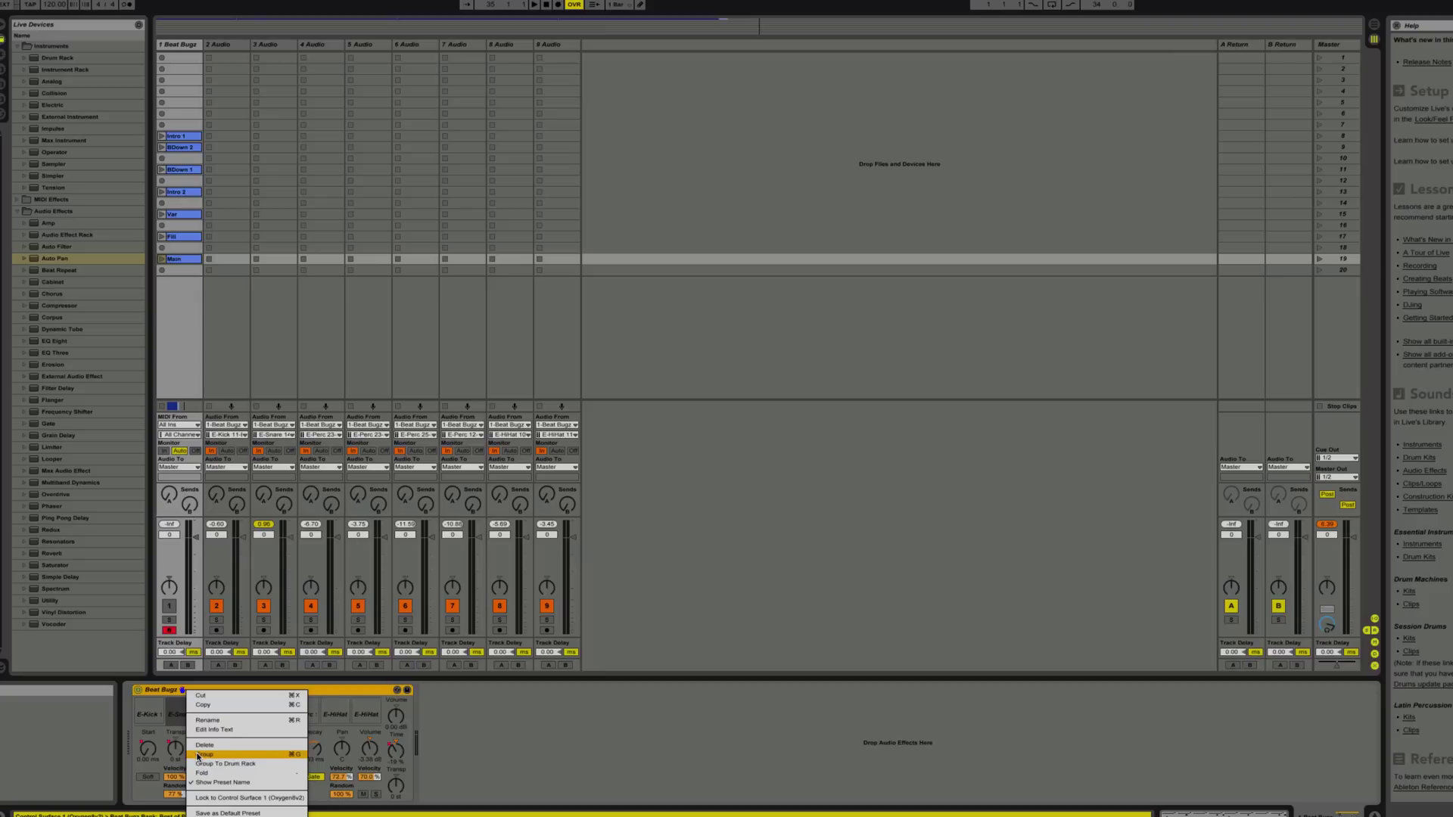
{"action": "left_click", "coordinate": [200, 755]}
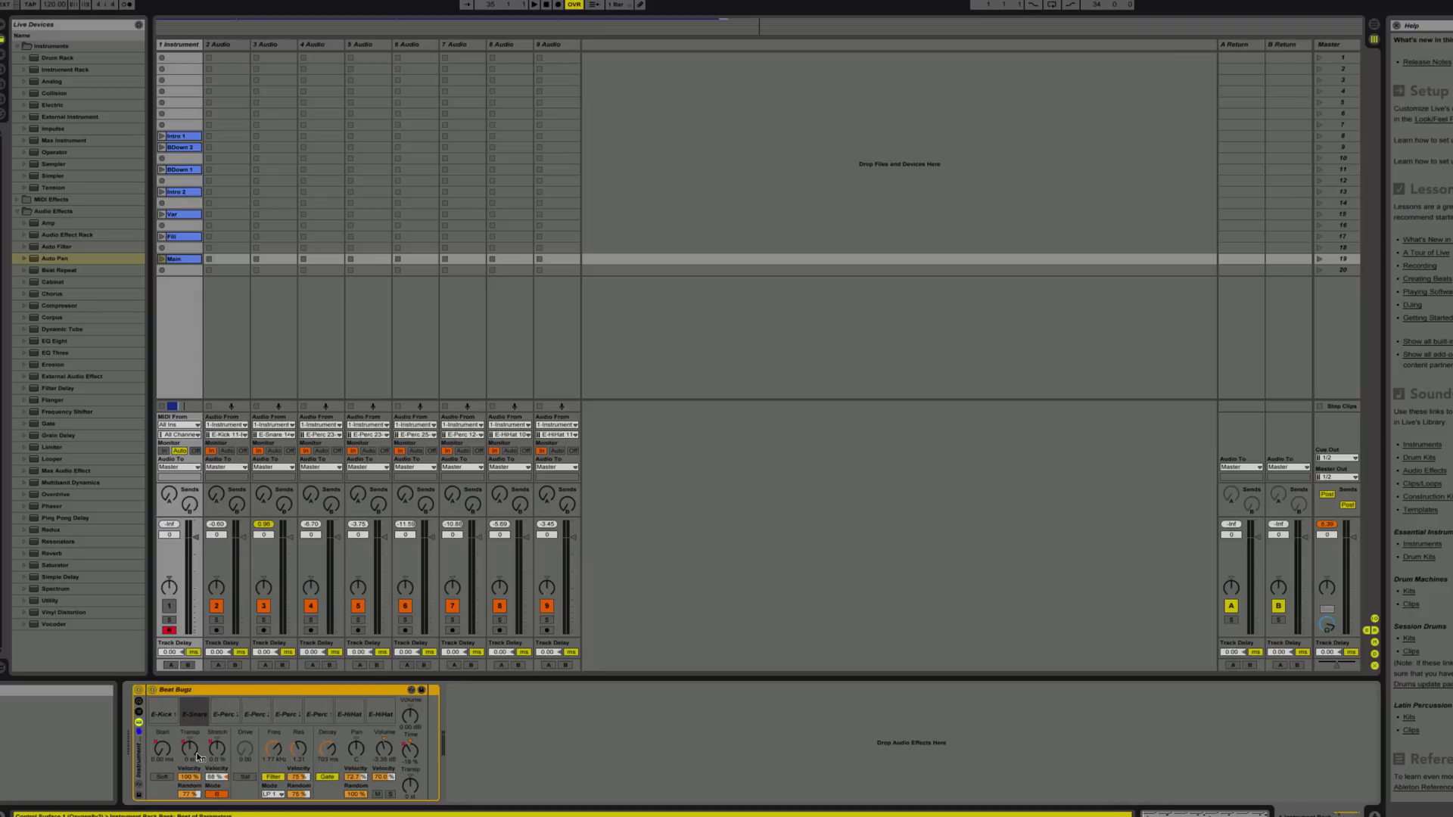
{"action": "left_click", "coordinate": [139, 712]}
{"action": "left_click", "coordinate": [138, 700]}
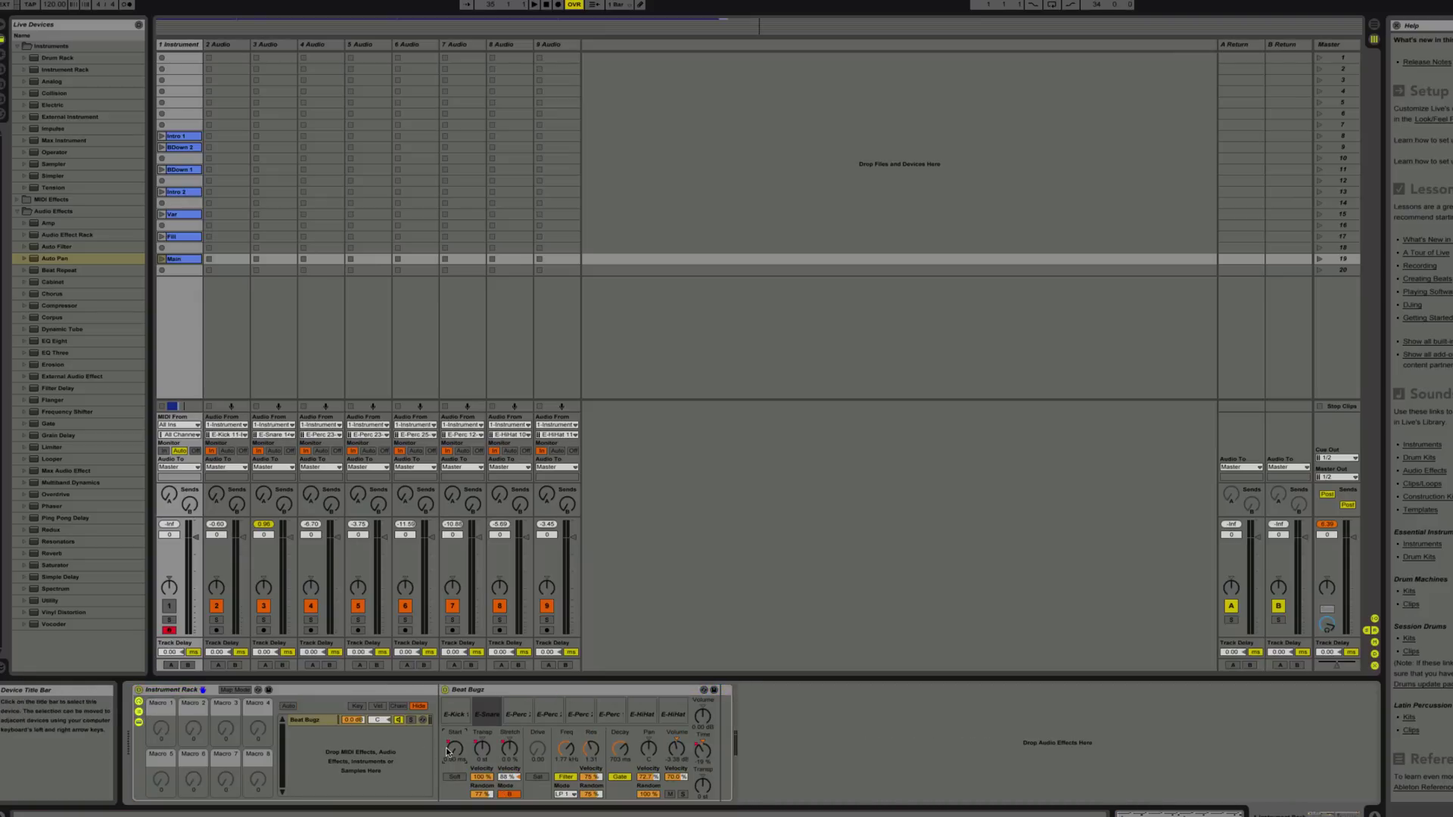
Map the first four rack macros to the snare's Start, Transpose and Stretch Factor and the Global Time, leaving the Start macro at 0 ms
{"action": "left_click", "coordinate": [246, 692]}
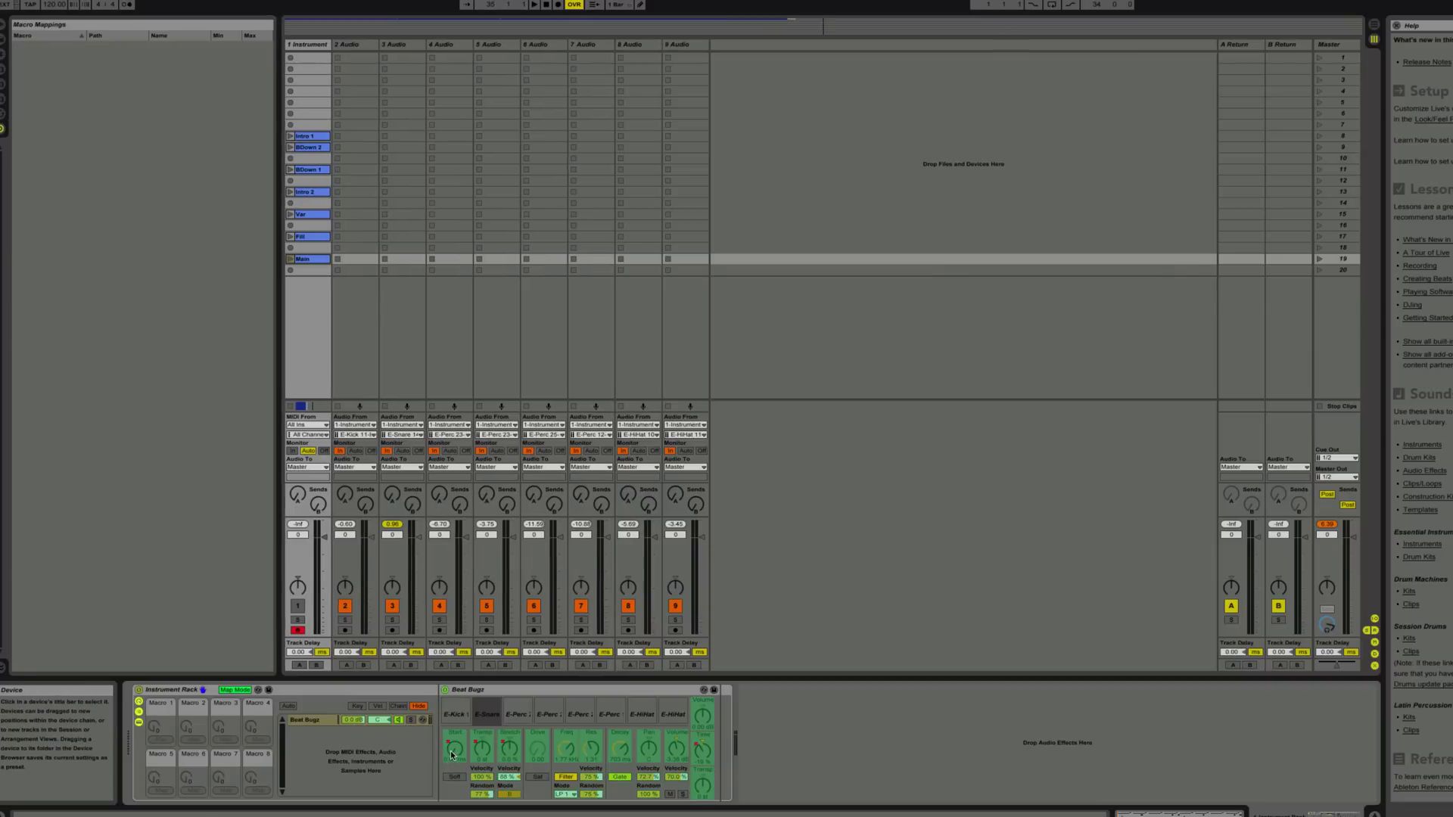
{"action": "left_click", "coordinate": [164, 739]}
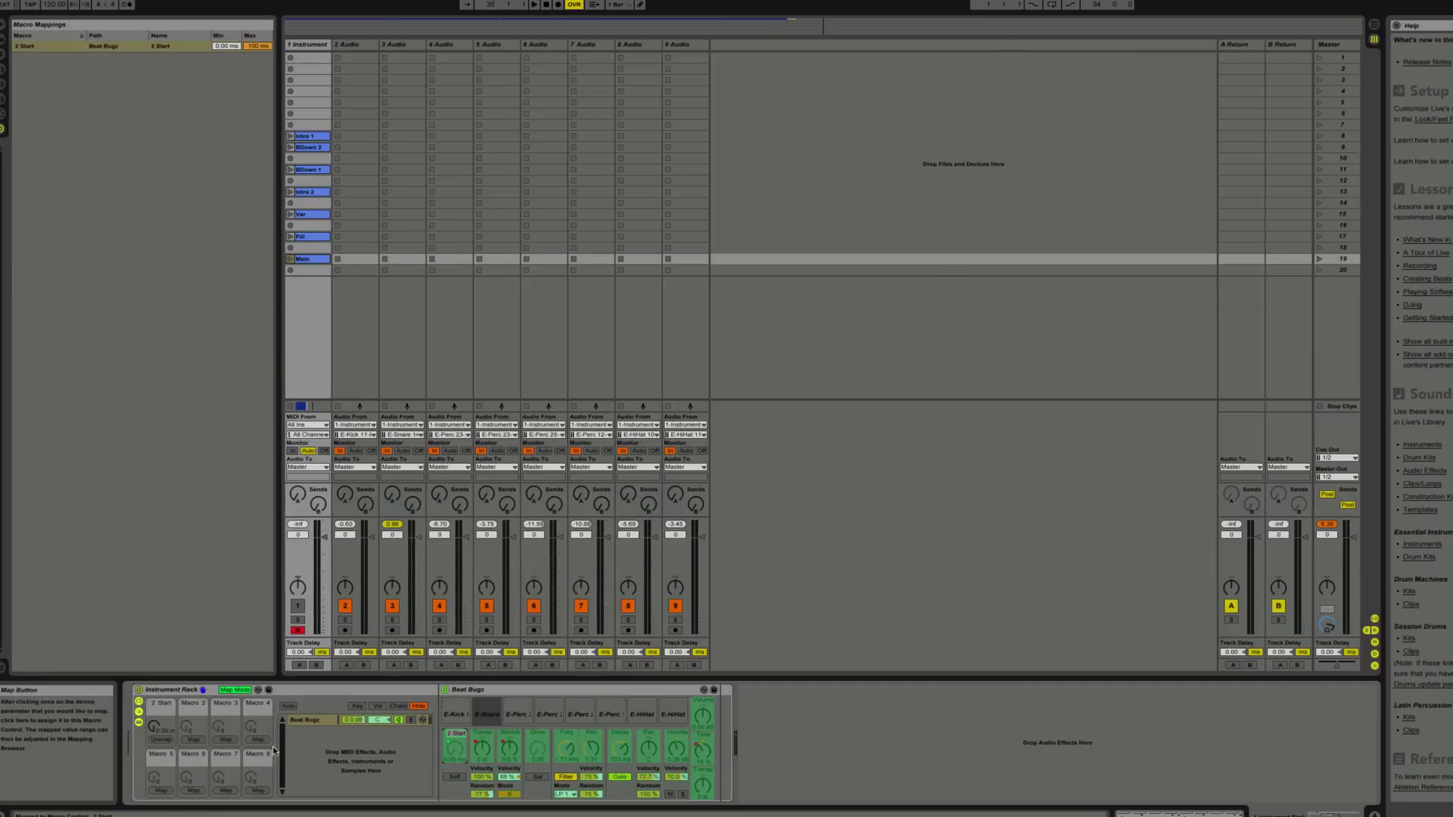
{"action": "left_click", "coordinate": [193, 740]}
{"action": "left_click", "coordinate": [482, 749]}
{"action": "left_click", "coordinate": [510, 749]}
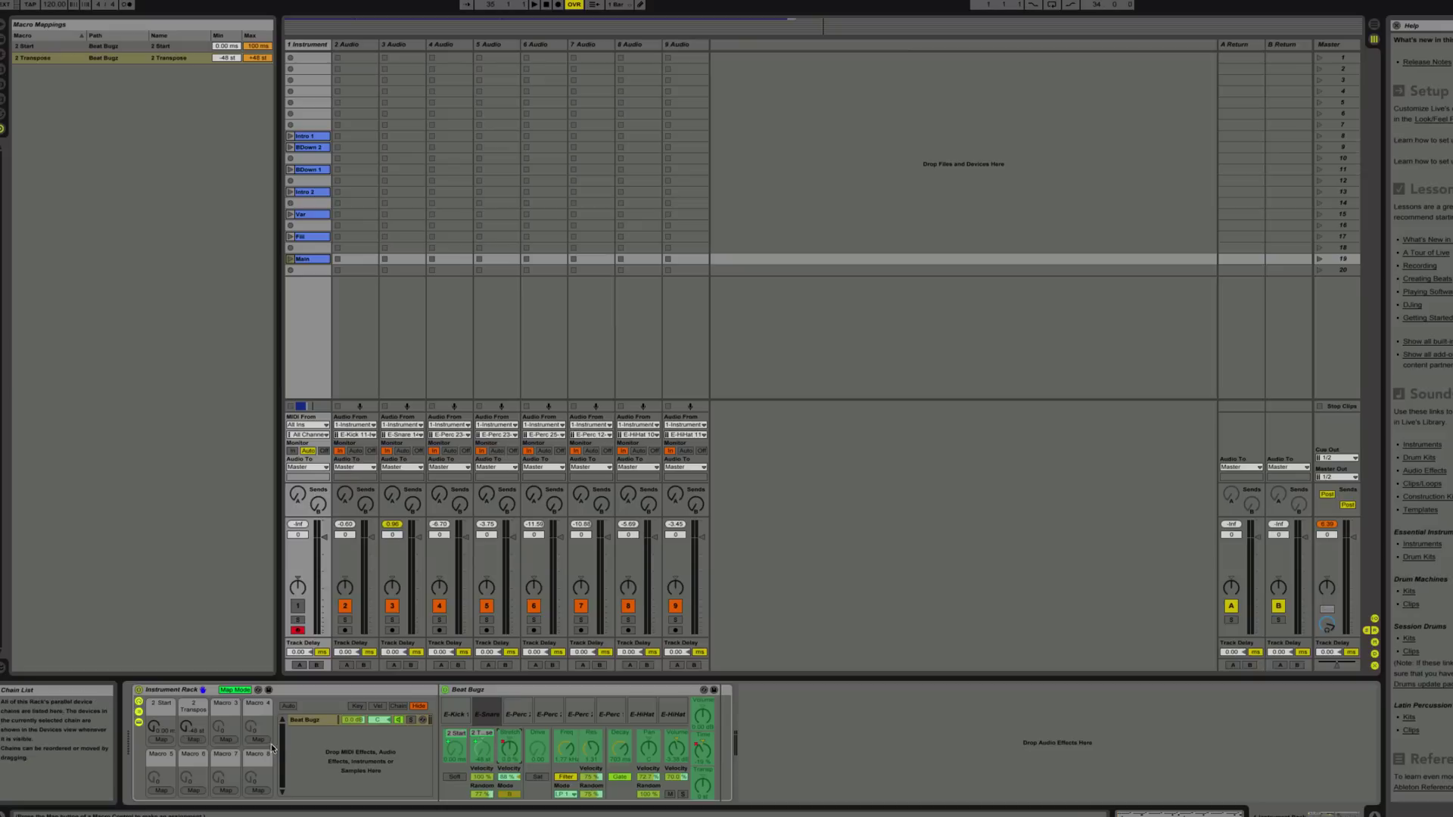
{"action": "left_click", "coordinate": [226, 739]}
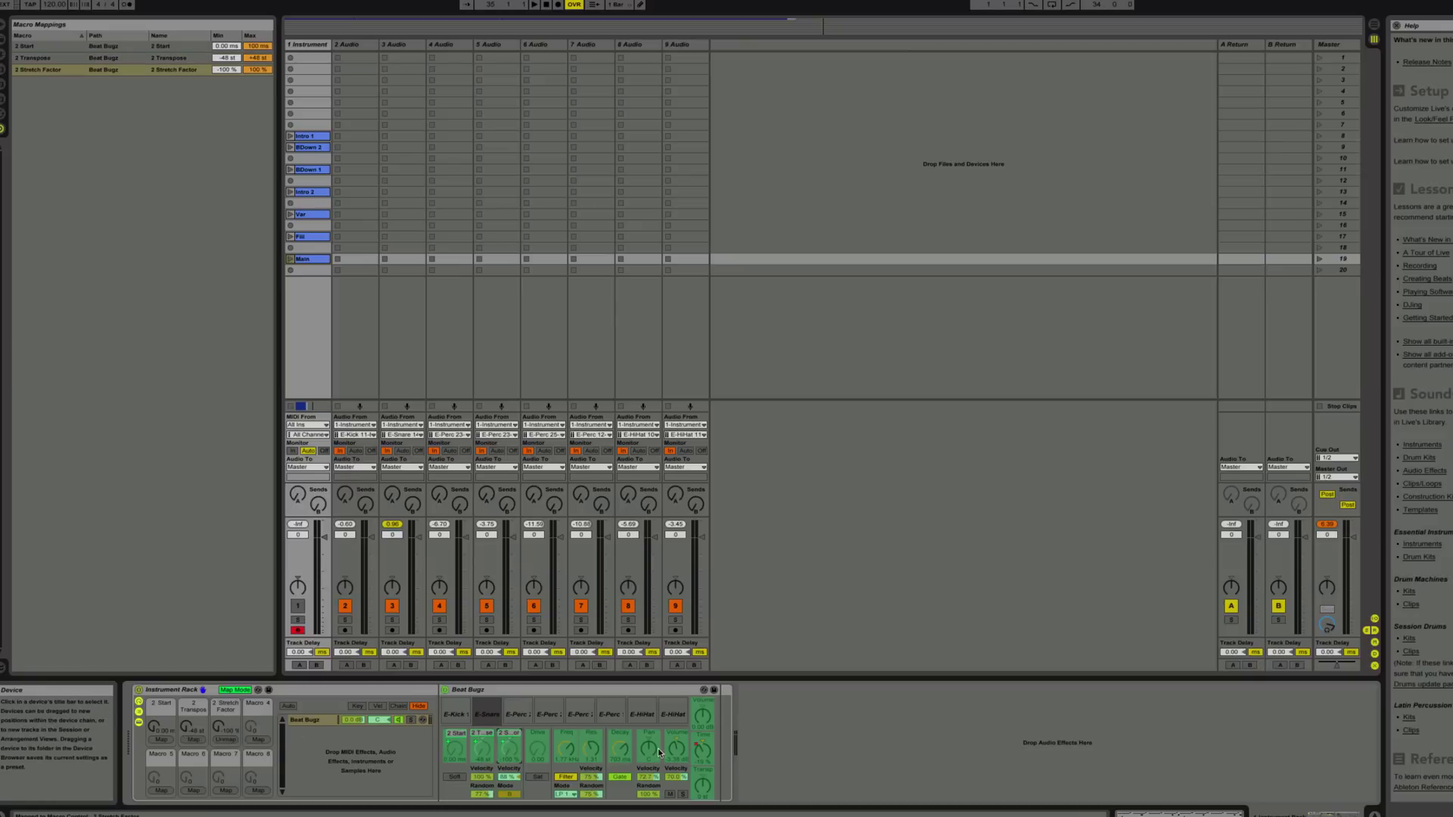
{"action": "left_click", "coordinate": [264, 740]}
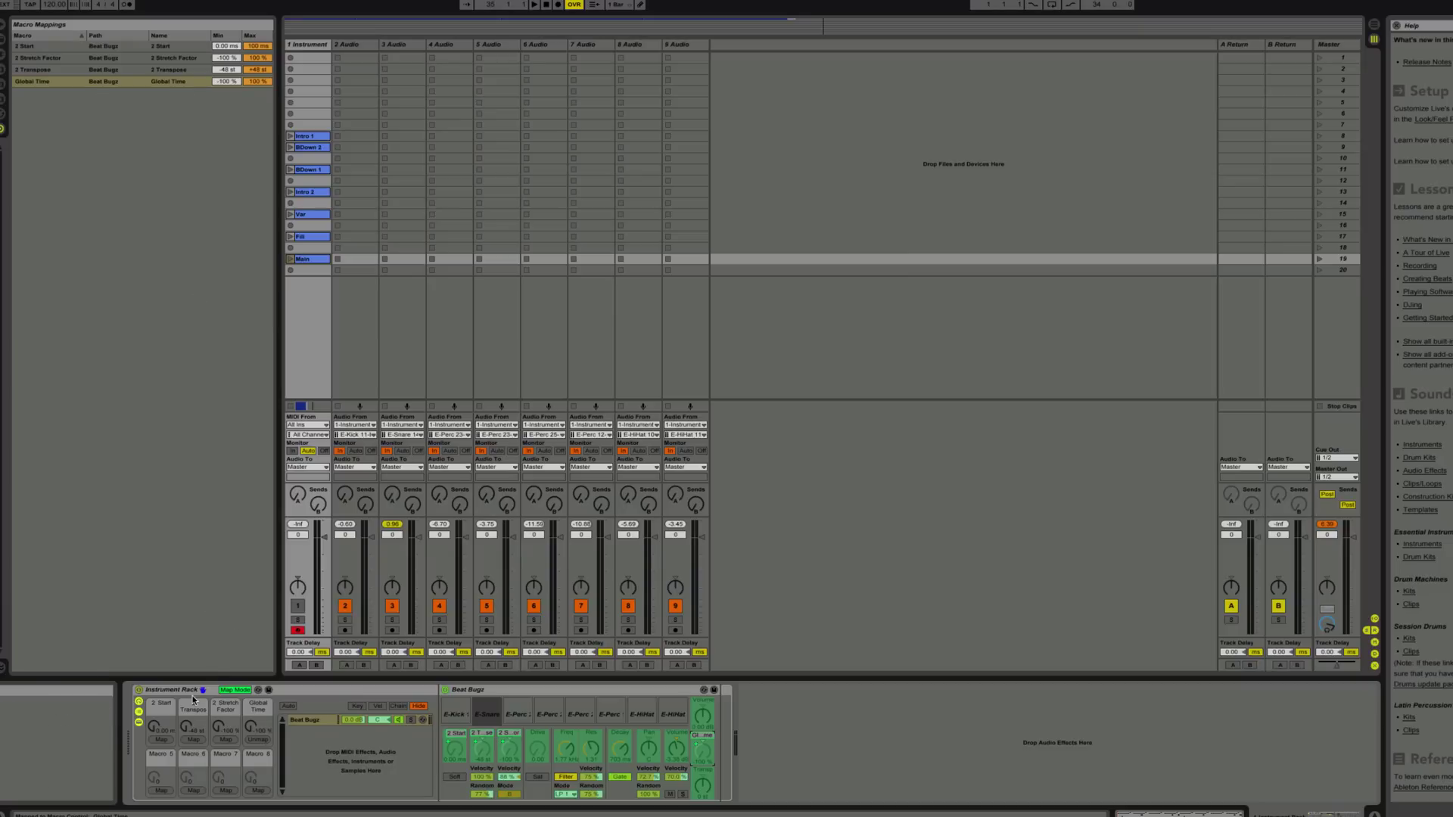
{"action": "left_click", "coordinate": [235, 689]}
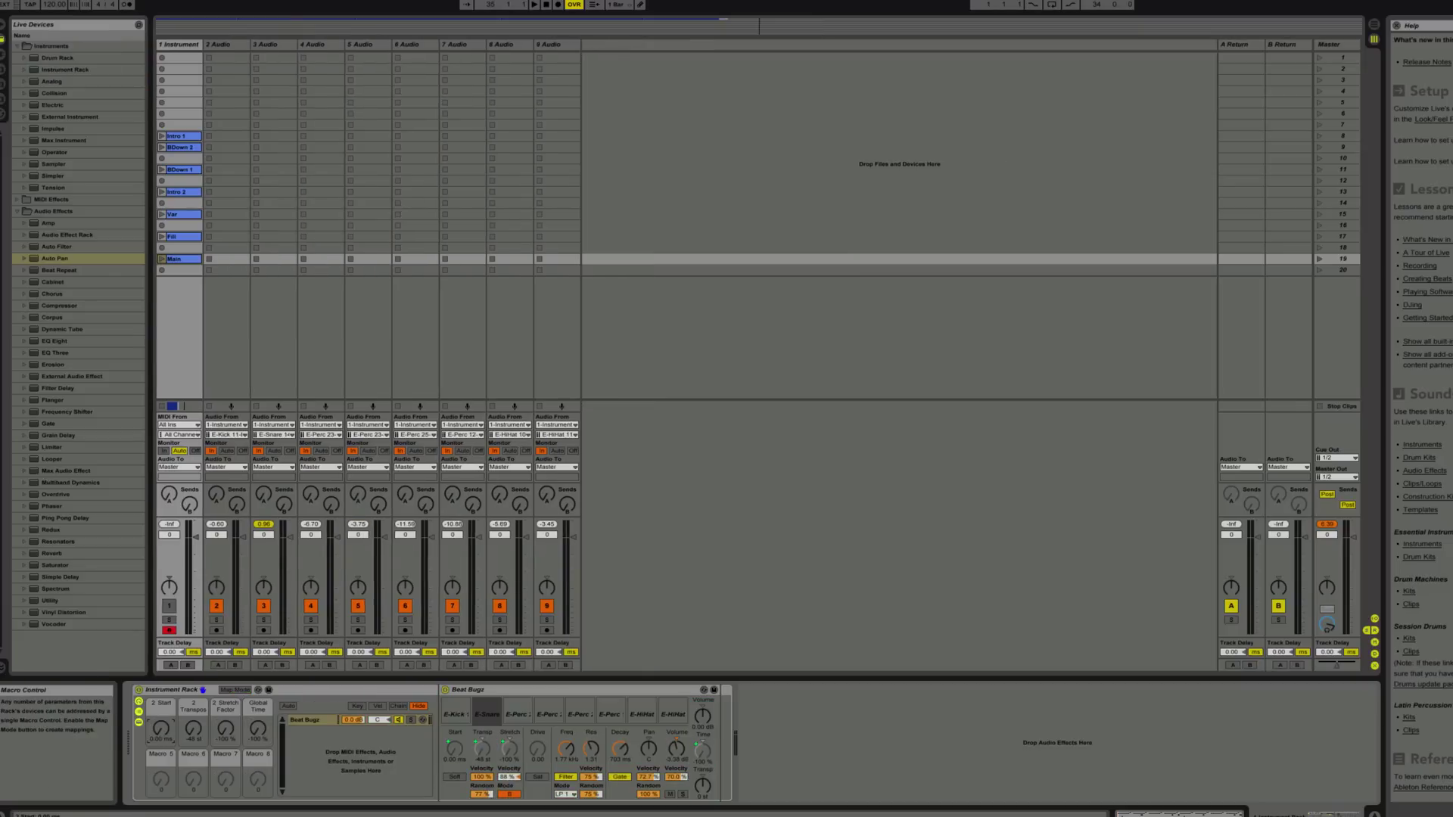
{"action": "left_click_drag", "start_coordinate": [160, 729], "coordinate": [161, 805]}
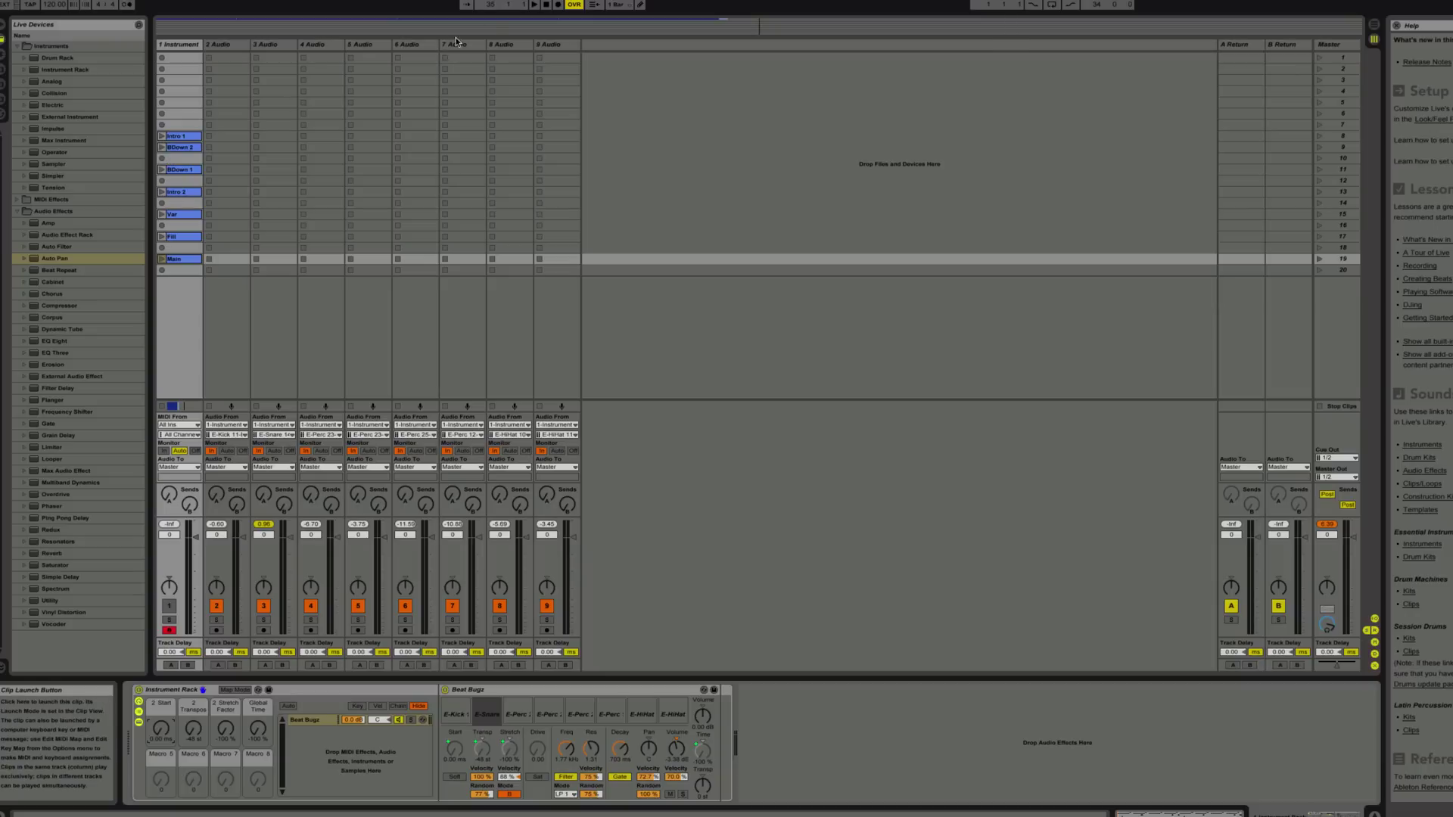
Record a new Arrangement take from the beginning, launching Intro 1 and BDown 2 and raising the Start macro to 100 ms
{"action": "left_click", "coordinate": [546, 4]}
{"action": "left_click", "coordinate": [535, 4]}
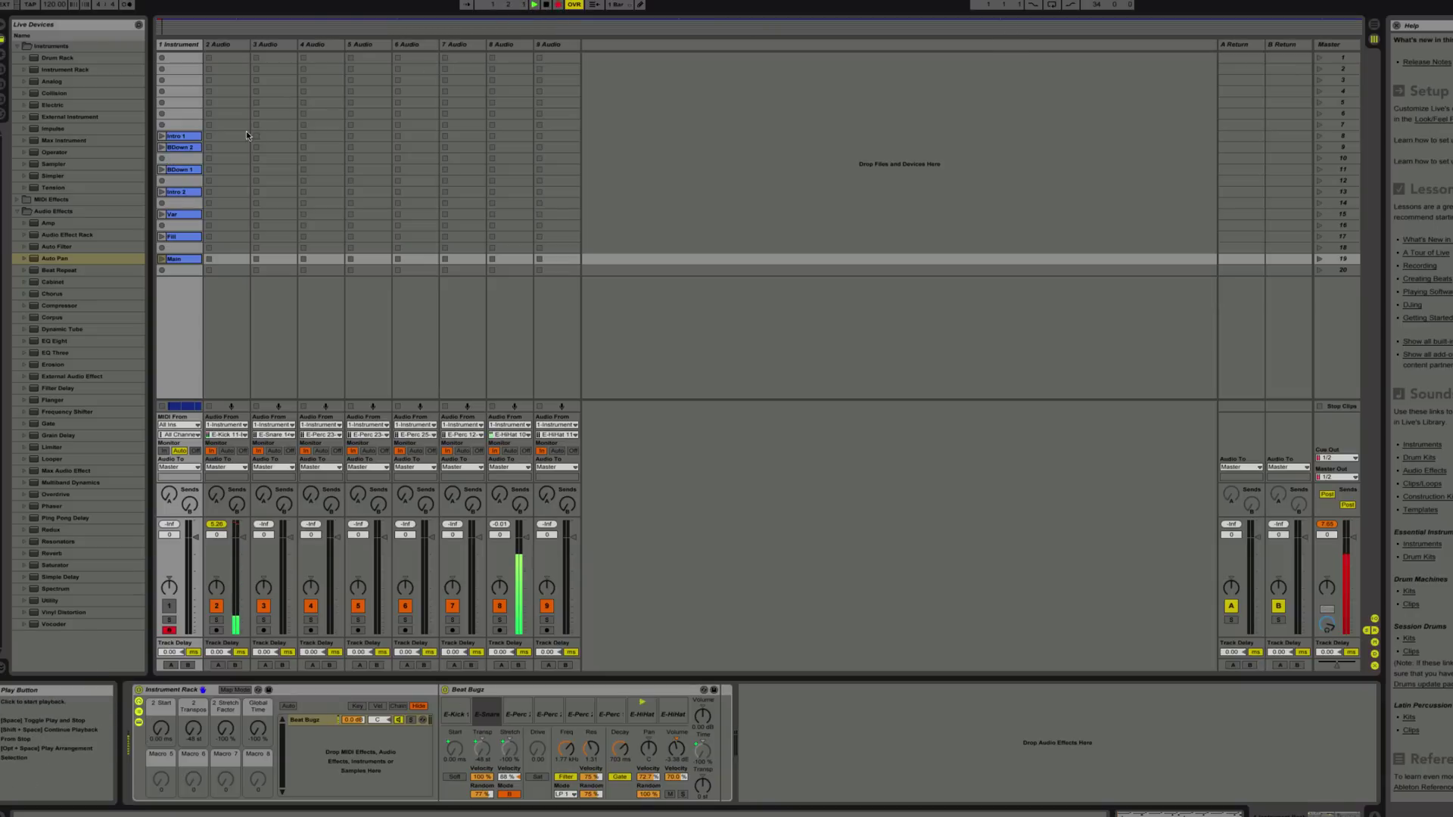
{"action": "left_click", "coordinate": [163, 137]}
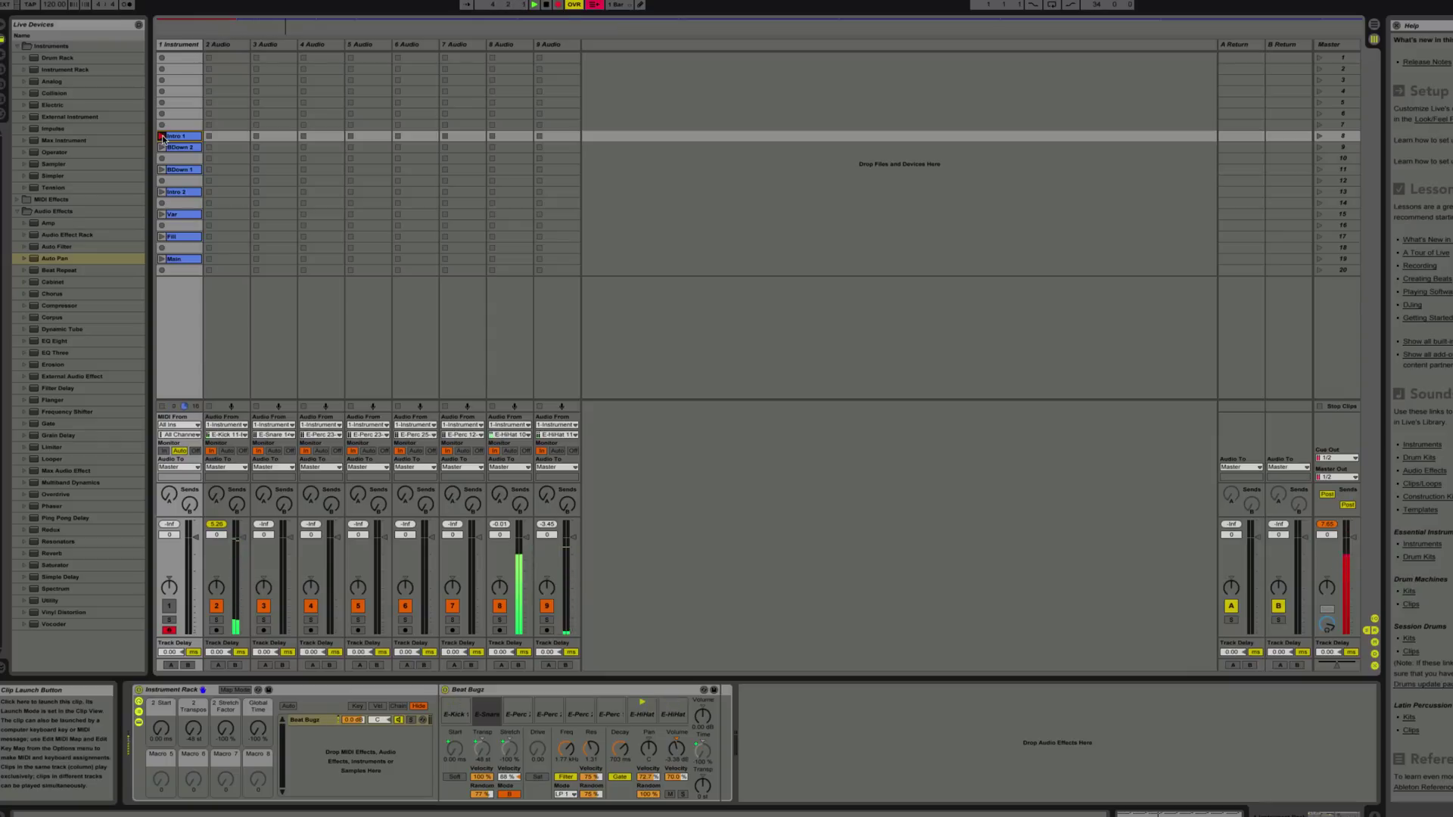
{"action": "left_click", "coordinate": [161, 147]}
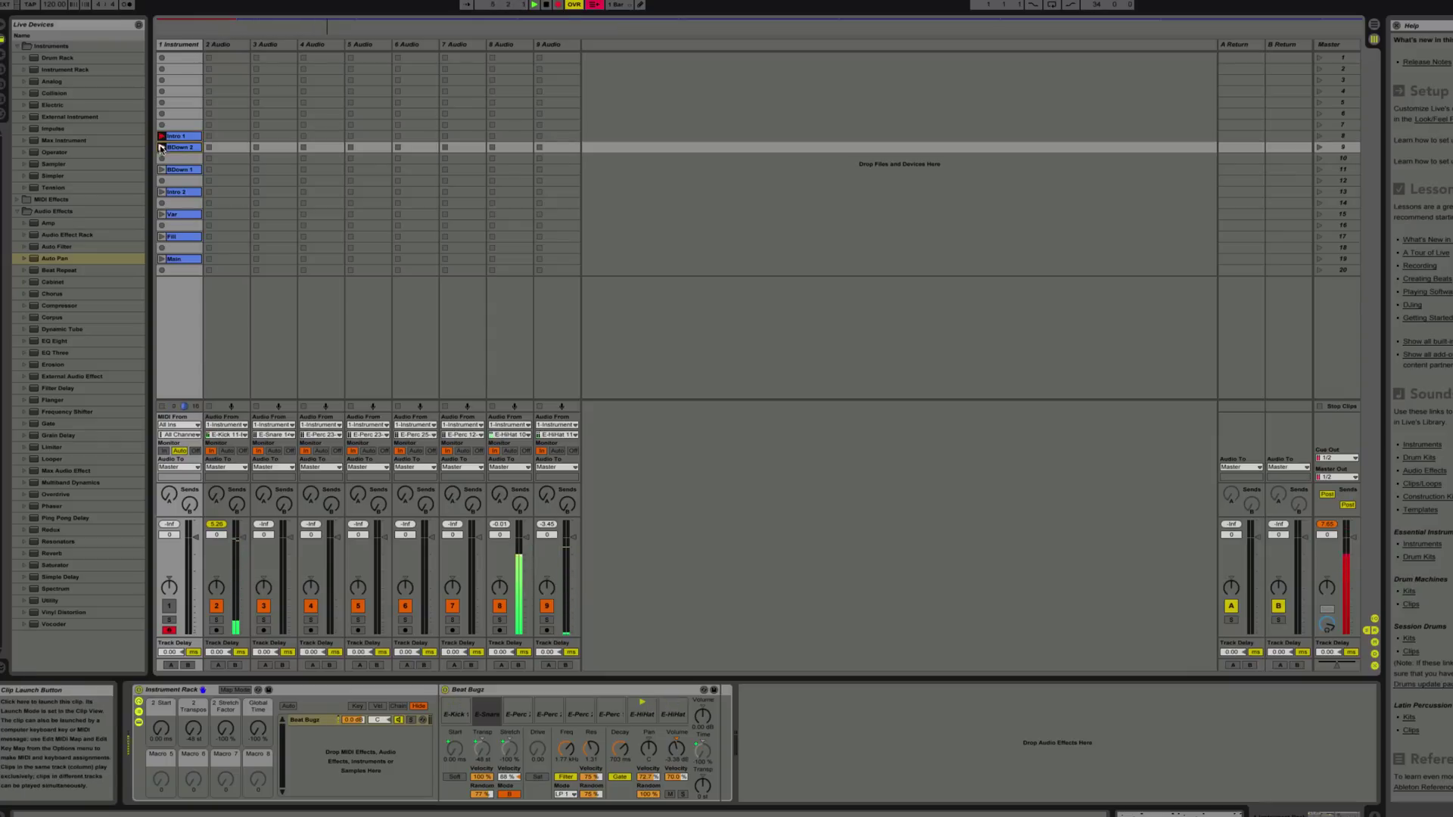
{"action": "left_click_drag", "start_coordinate": [155, 734], "coordinate": [155, 689]}
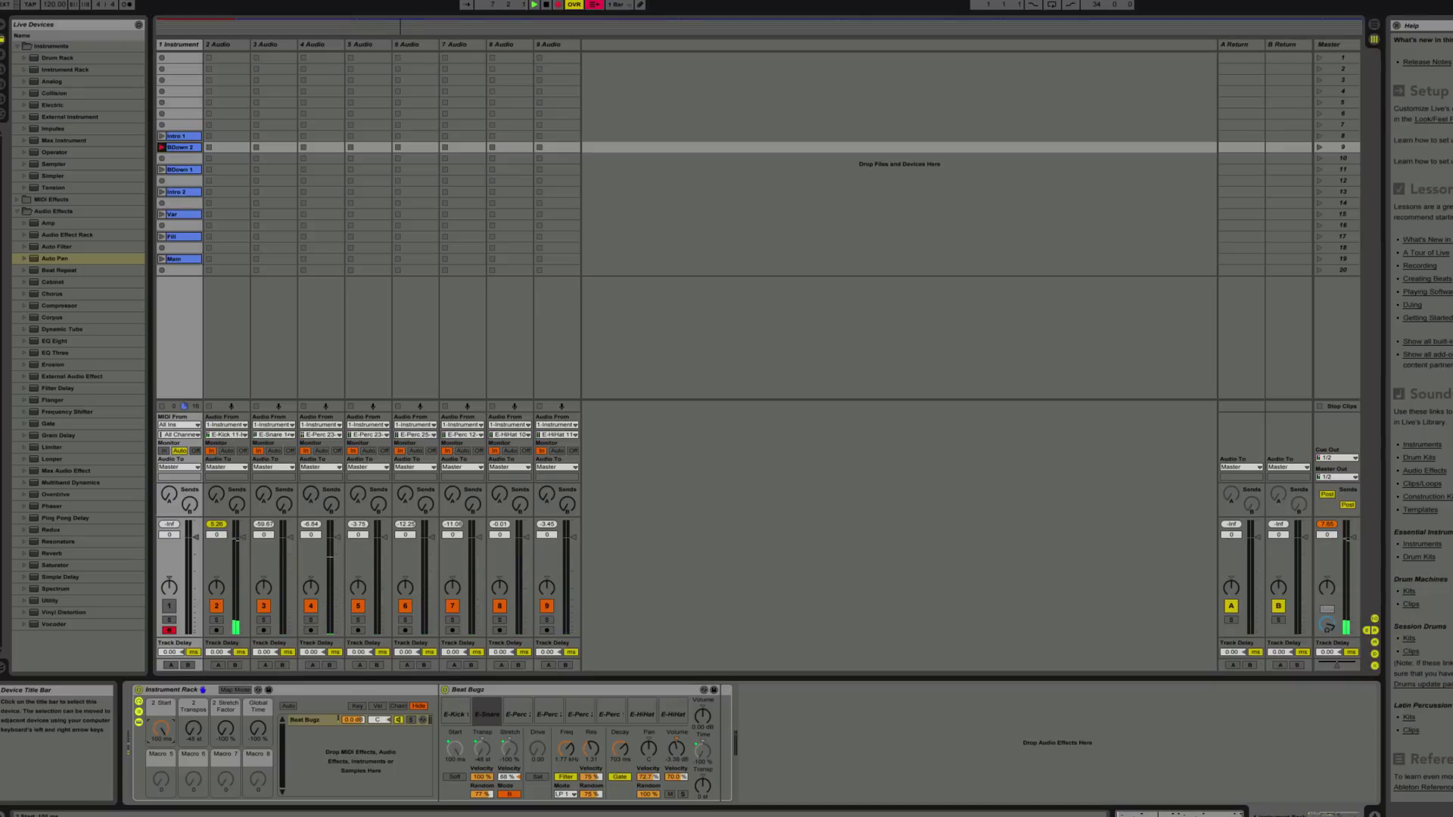
Launch the Var clip and record moves of the Start, Transpose, Stretch Factor and Global Time macros, returning Start to 0 ms
{"action": "left_click", "coordinate": [162, 214]}
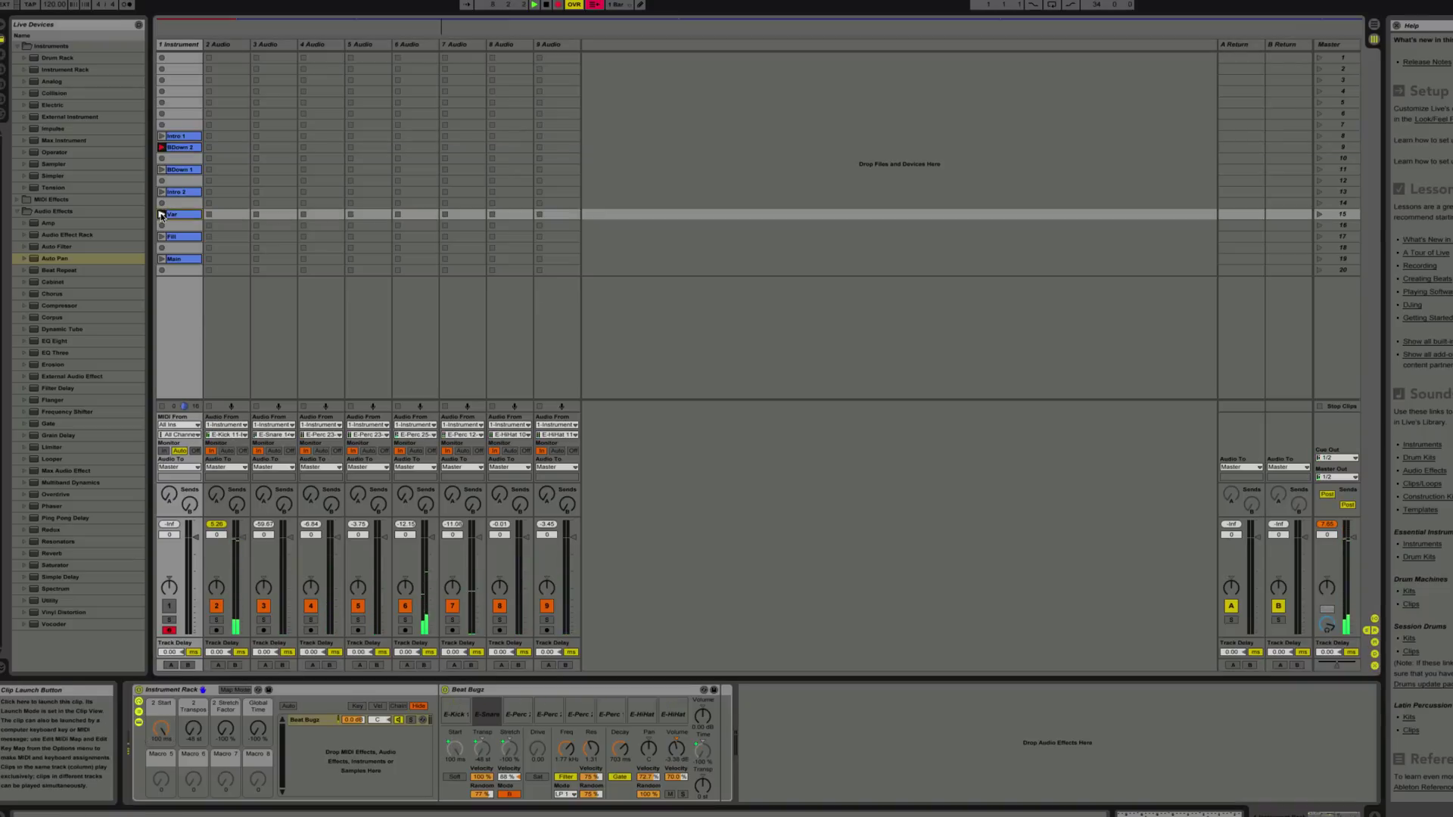
{"action": "left_click_drag", "start_coordinate": [160, 729], "coordinate": [226, 652]}
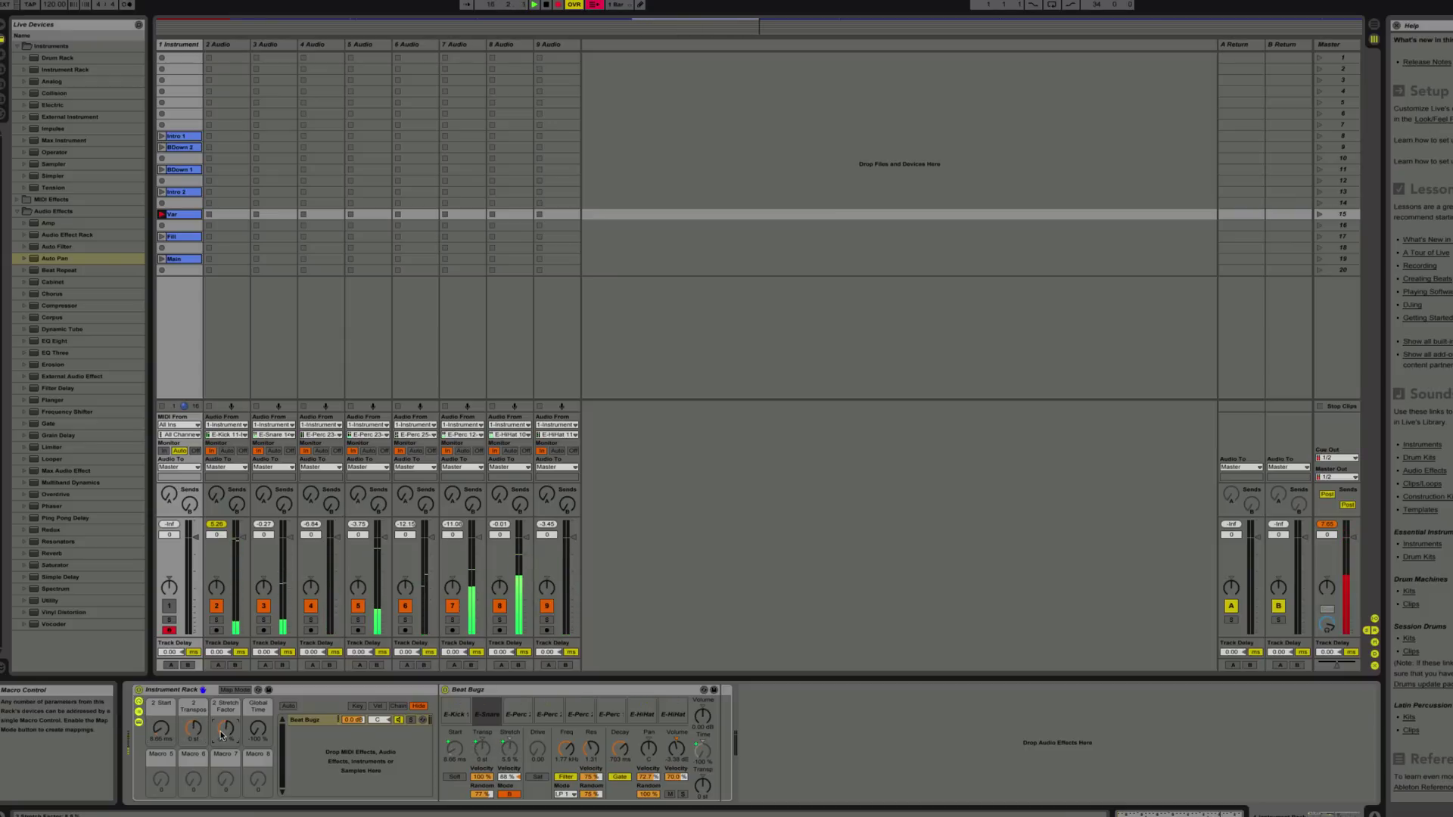
{"action": "left_click_drag", "start_coordinate": [255, 730], "coordinate": [255, 759]}
{"action": "mouse_move", "coordinate": [161, 728]}
{"action": "left_mouse_down"}
{"action": "mouse_move", "coordinate": [161, 711]}
{"action": "mouse_move", "coordinate": [160, 757]}
{"action": "left_mouse_up"}
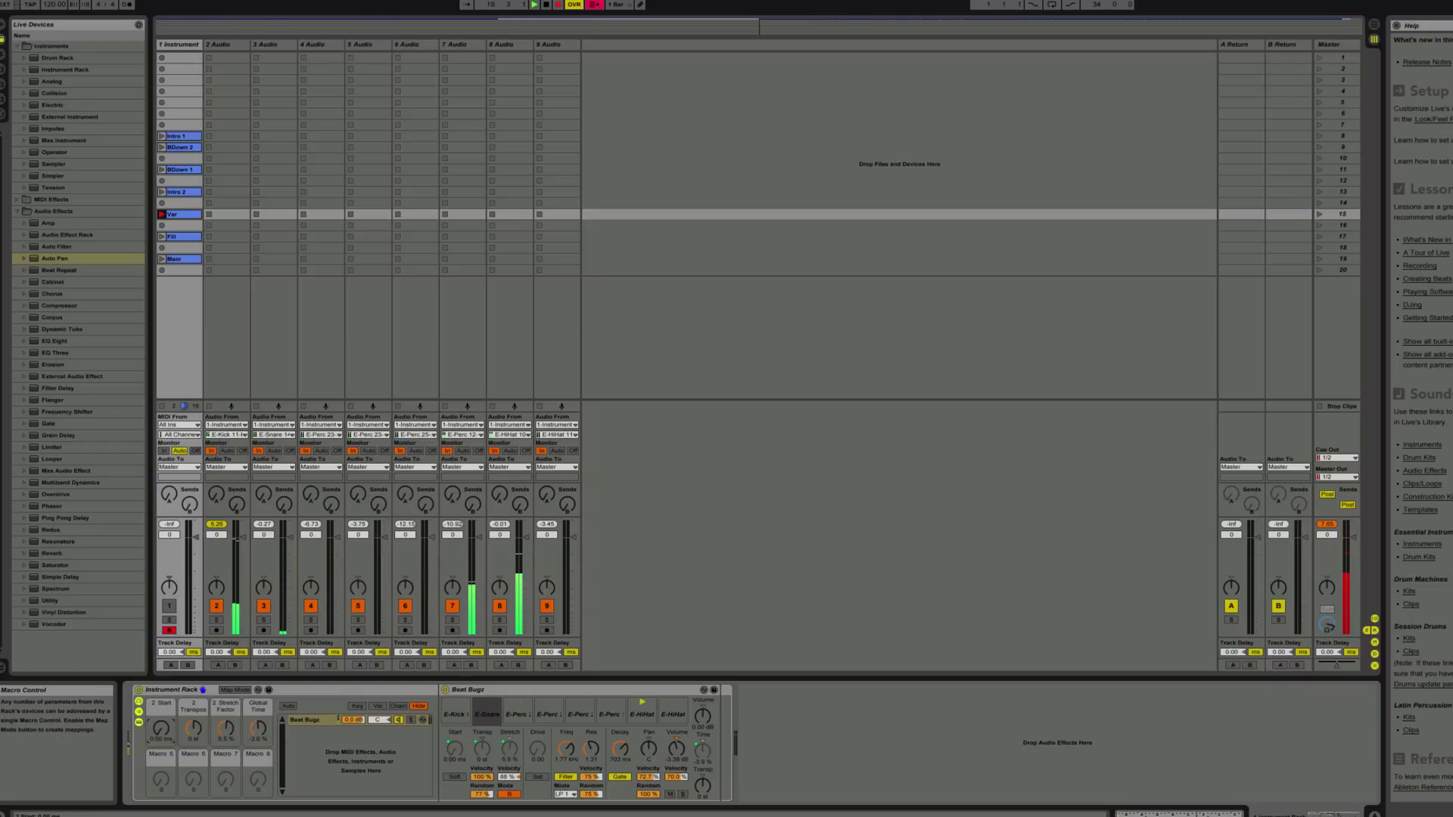
Launch the Fill clip and record moves of the Transpose, Stretch Factor and Global Time macros over it
{"action": "left_click", "coordinate": [169, 236]}
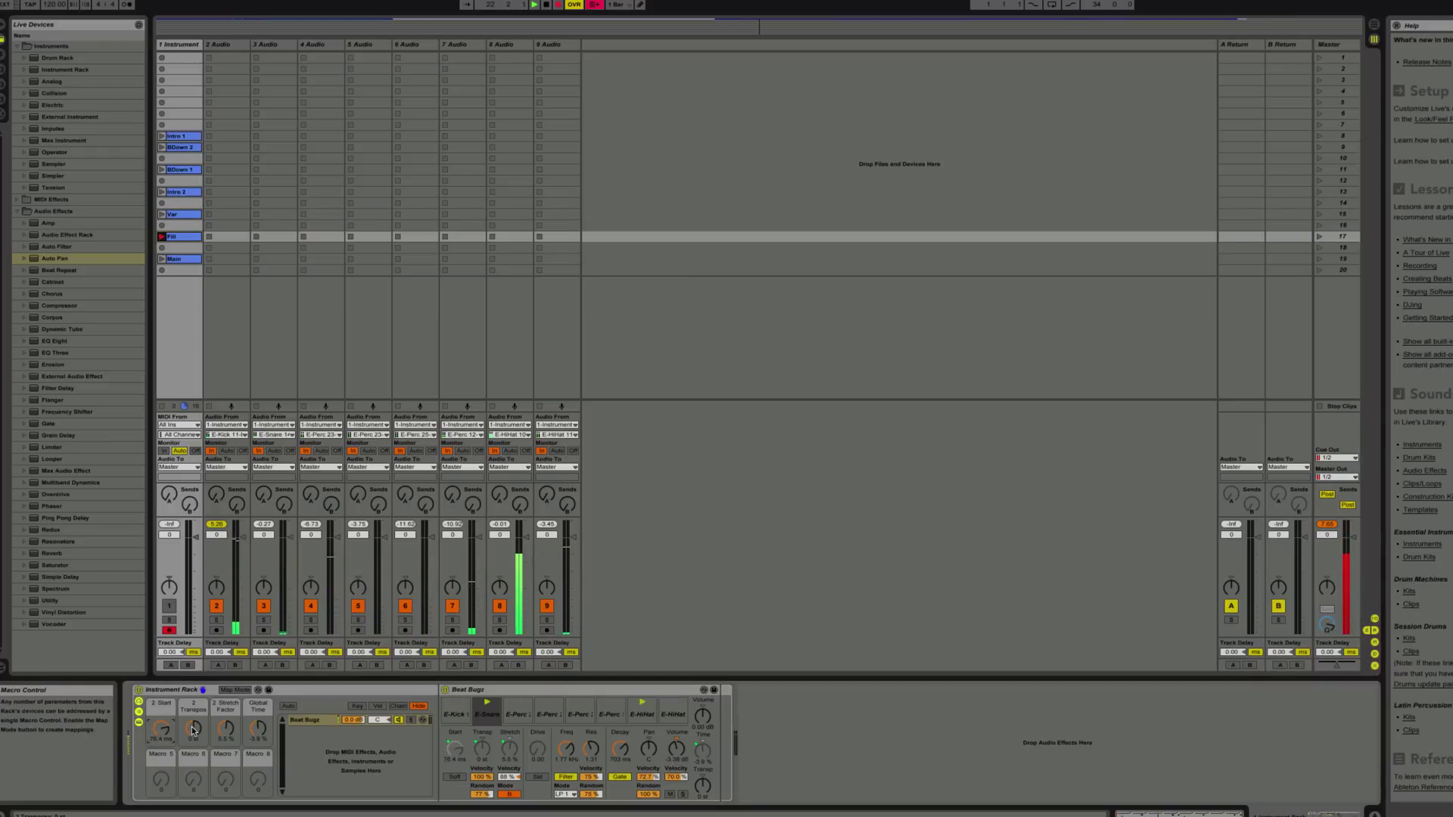
{"action": "left_click_drag", "start_coordinate": [221, 725], "coordinate": [221, 787]}
{"action": "left_click_drag", "start_coordinate": [258, 728], "coordinate": [234, 685]}
Launch the Main clip, lower the Start macro to about 46 ms and switch the snare's stretch mode to A
{"action": "left_click", "coordinate": [161, 259]}
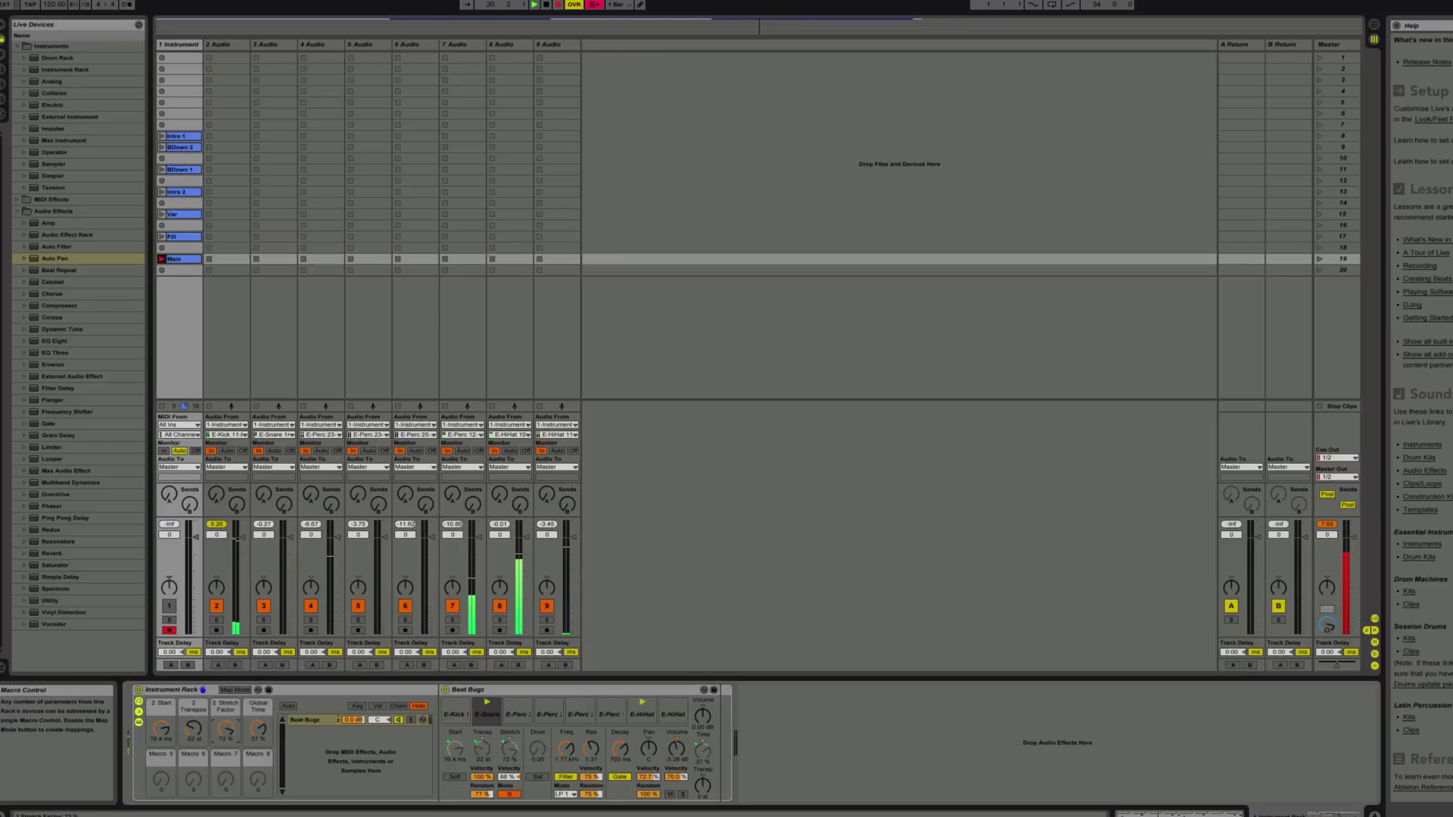
{"action": "left_click_drag", "start_coordinate": [200, 738], "coordinate": [193, 787]}
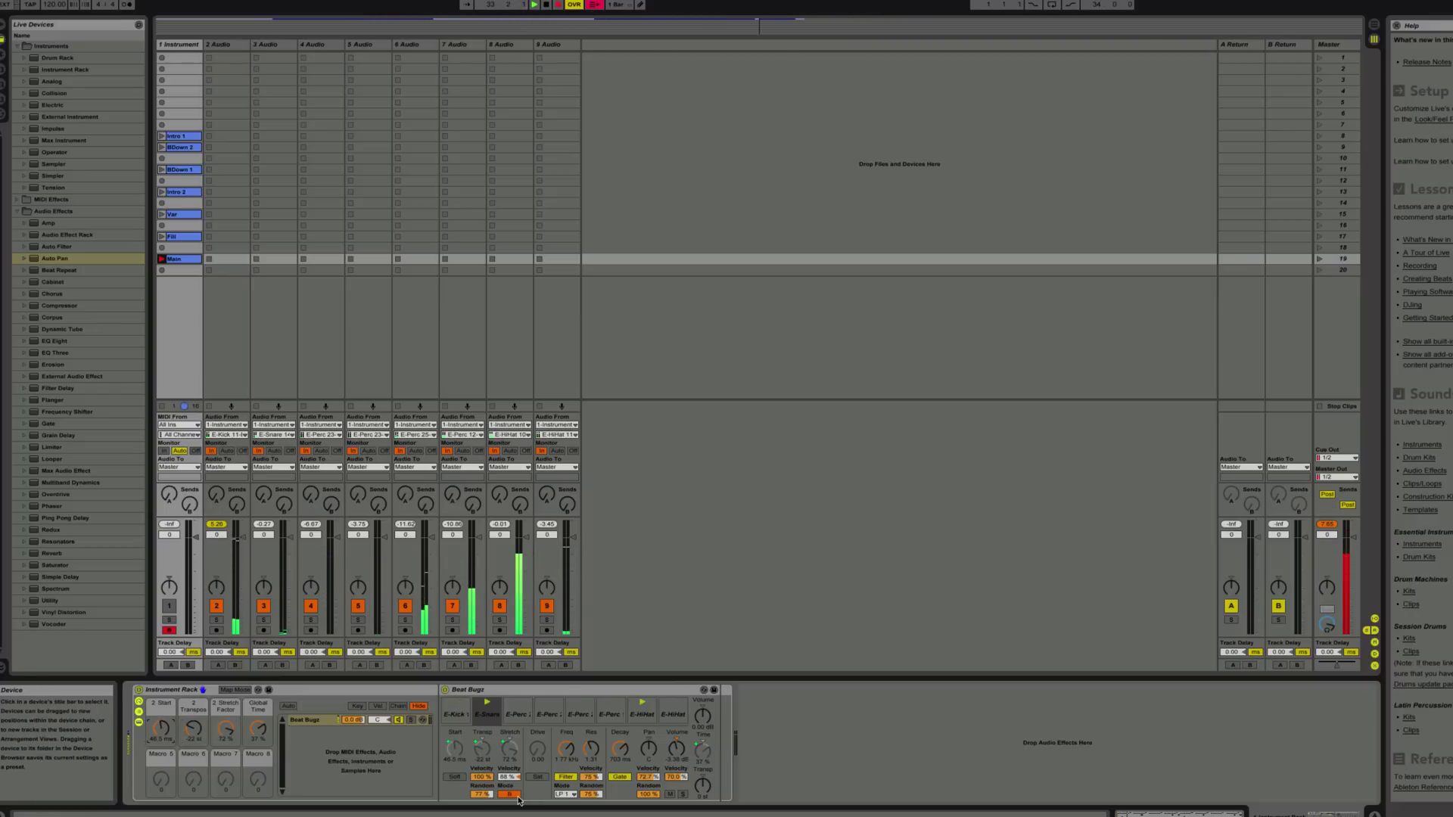
{"action": "left_click", "coordinate": [514, 794]}
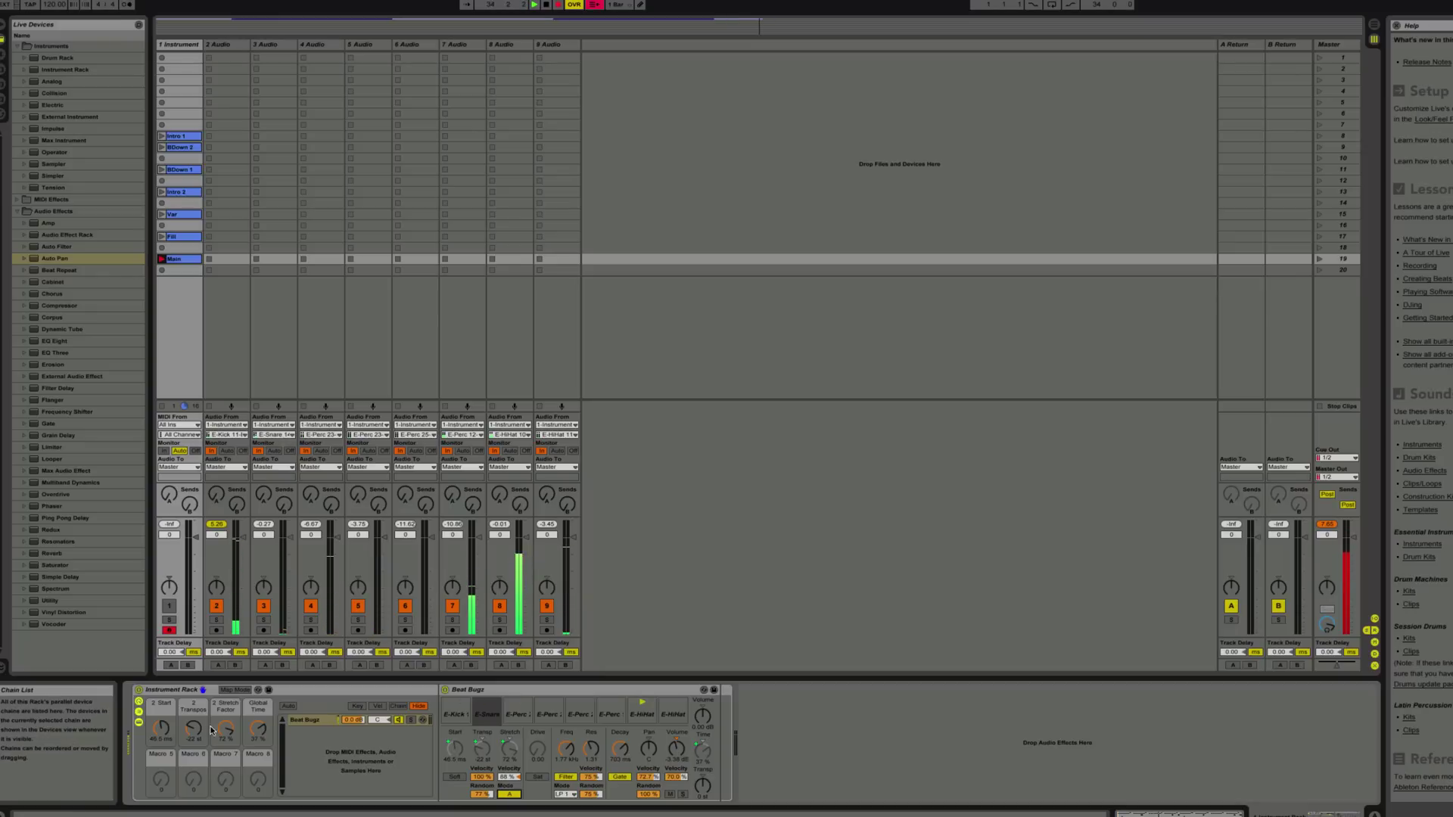
Record moves of the Start, Transpose and Stretch Factor macros, raising Start to 100 ms and returning it to 0 ms
{"action": "left_click_drag", "start_coordinate": [161, 730], "coordinate": [193, 700]}
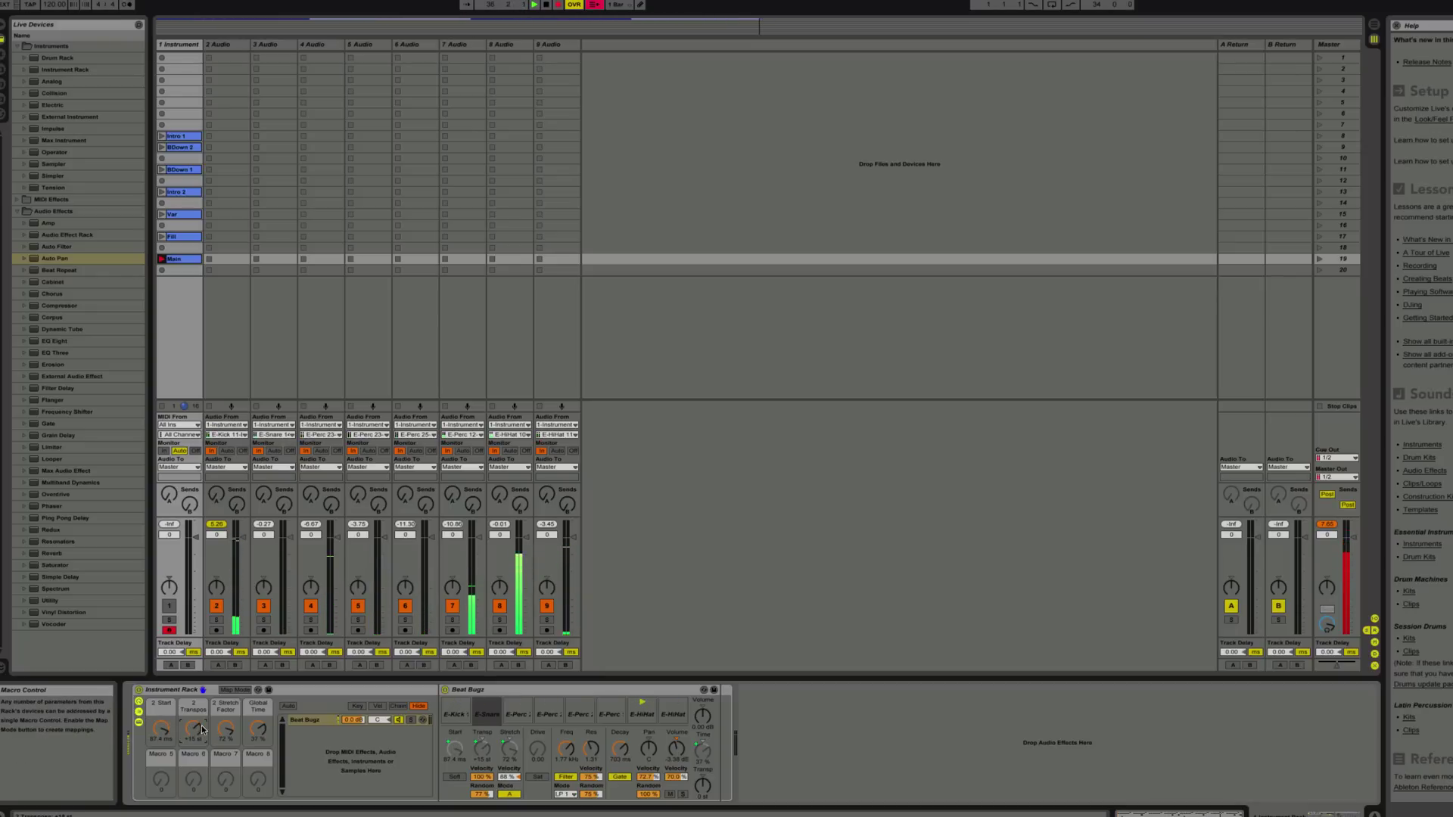
{"action": "left_click_drag", "start_coordinate": [226, 730], "coordinate": [226, 772]}
{"action": "left_click_drag", "start_coordinate": [161, 729], "coordinate": [161, 682]}
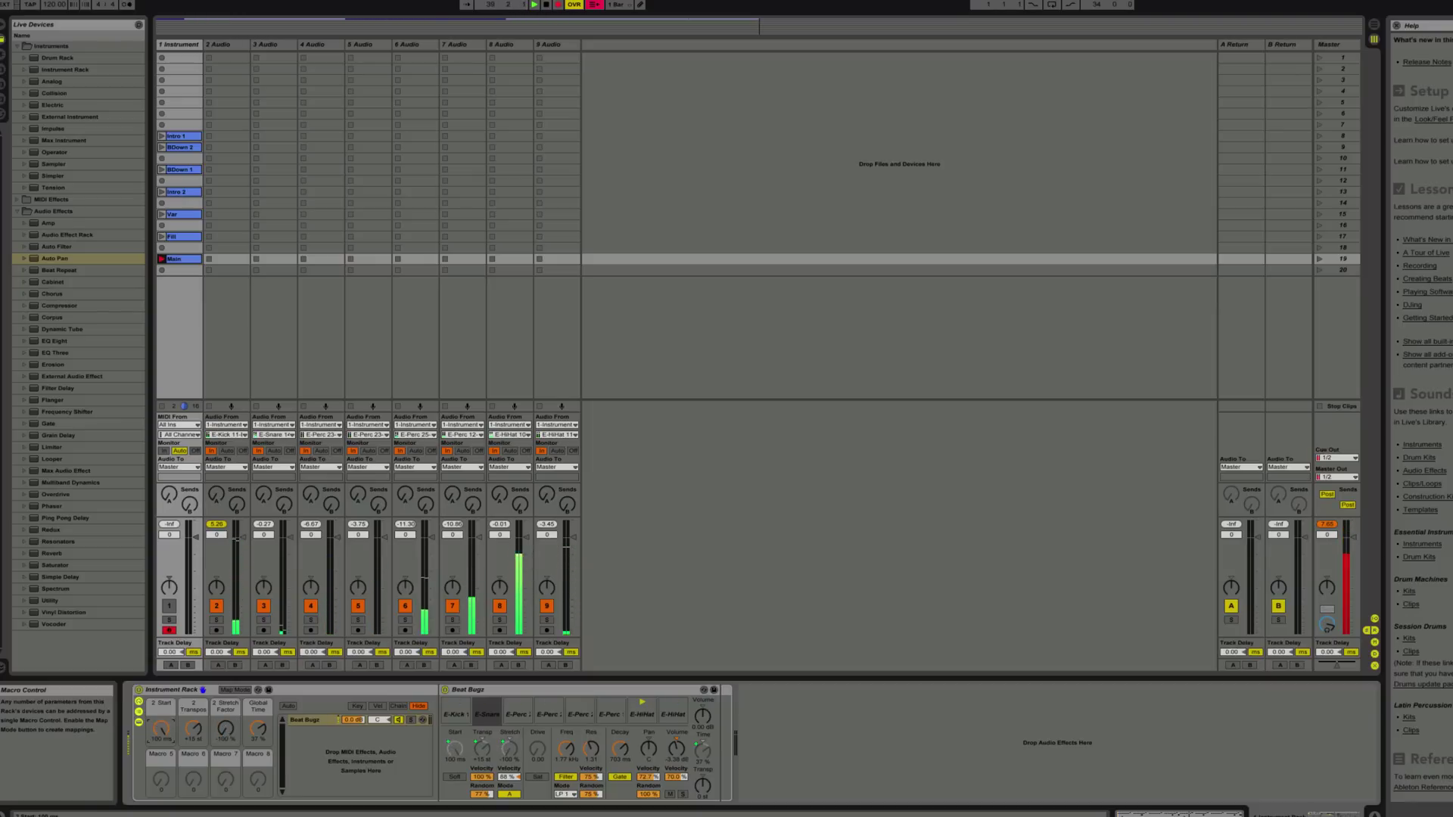
{"action": "left_click", "coordinate": [193, 729]}
{"action": "left_click_drag", "start_coordinate": [195, 727], "coordinate": [171, 781]}
{"action": "left_click_drag", "start_coordinate": [161, 729], "coordinate": [160, 781]}
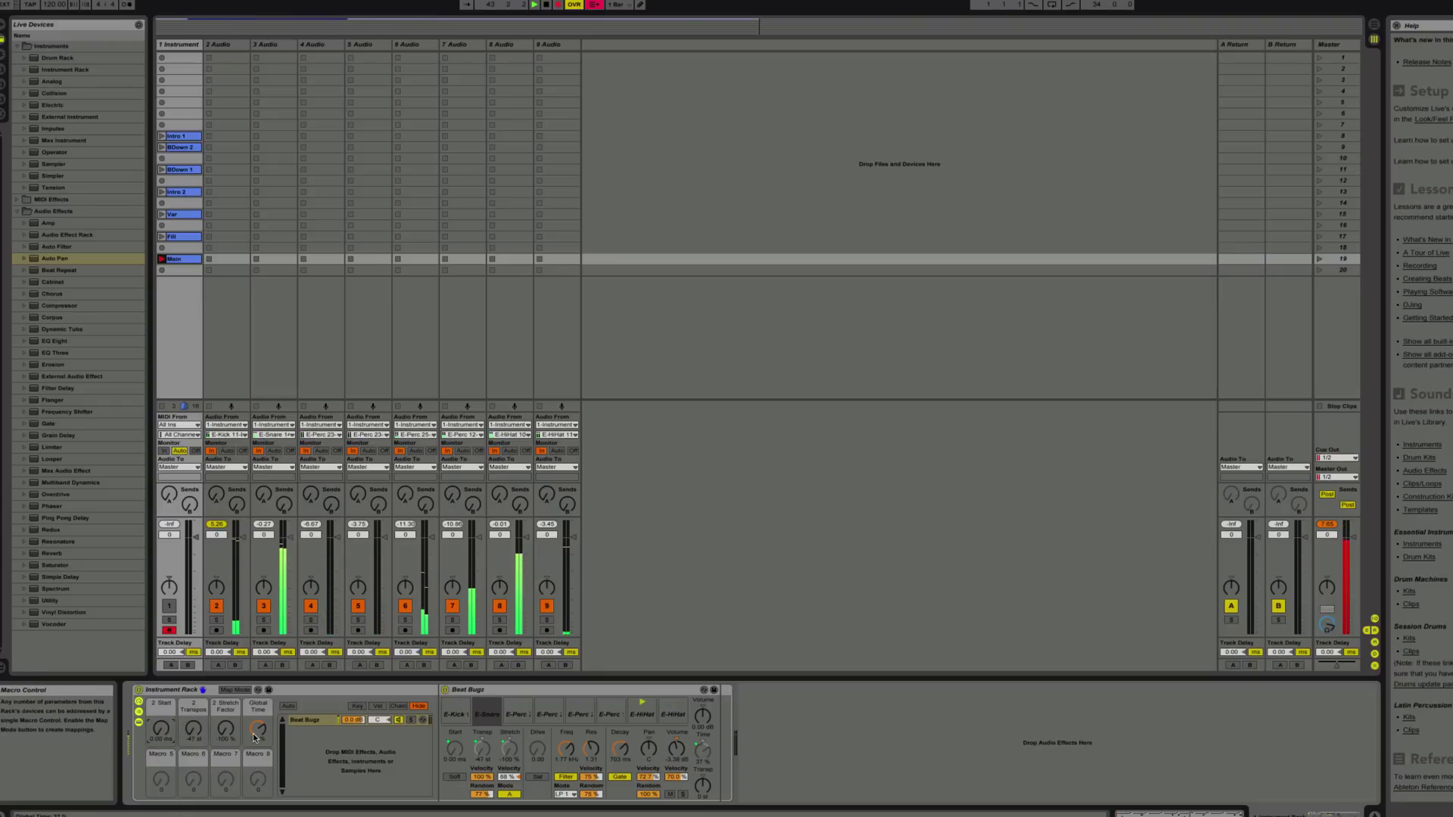
Record final sweeps of the Stretch Factor, Transpose and Global Time macros and stop the Arrangement recording
{"action": "left_click_drag", "start_coordinate": [227, 731], "coordinate": [226, 674]}
{"action": "left_click_drag", "start_coordinate": [193, 729], "coordinate": [192, 677]}
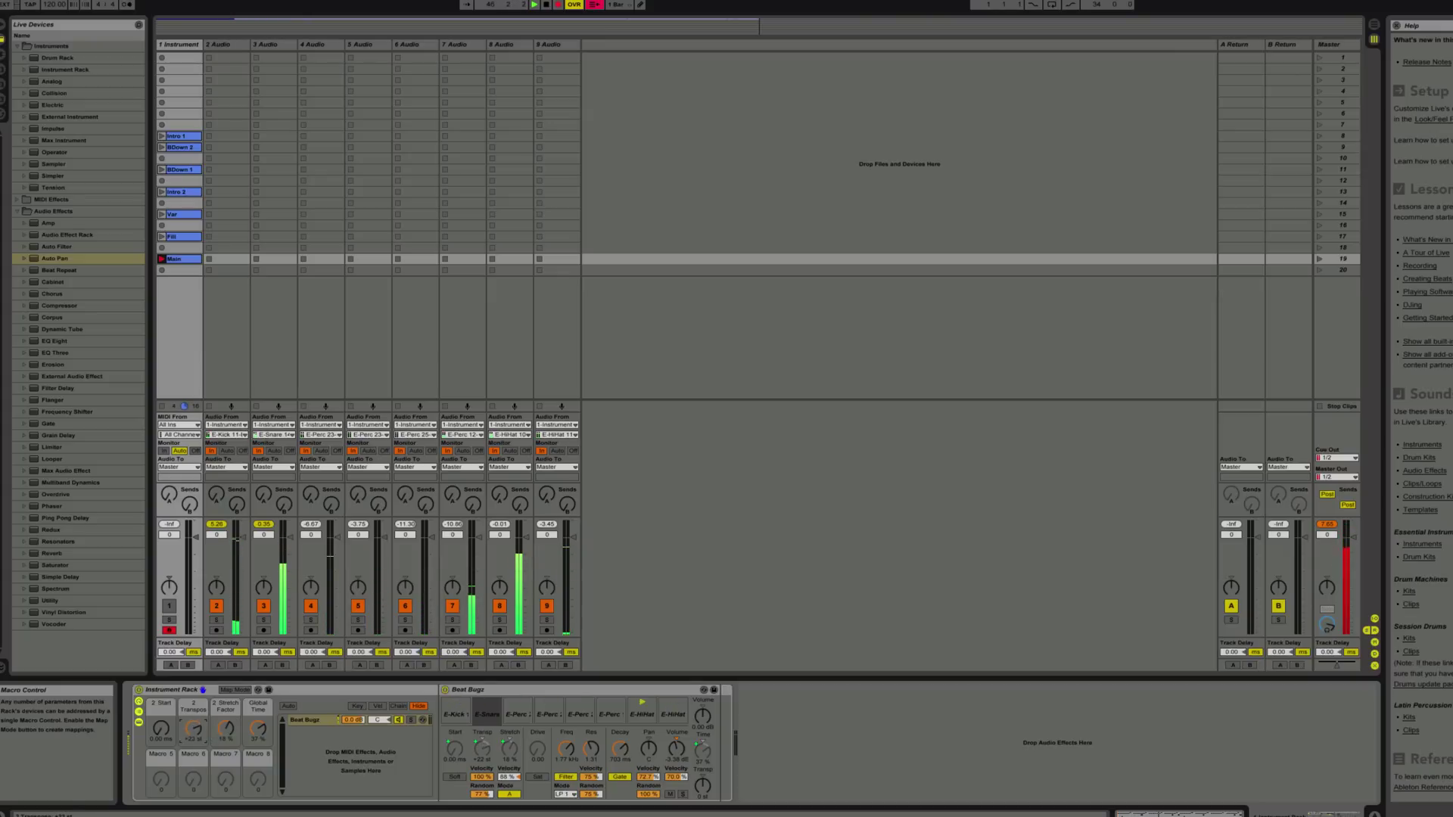
{"action": "left_click_drag", "start_coordinate": [193, 729], "coordinate": [253, 685]}
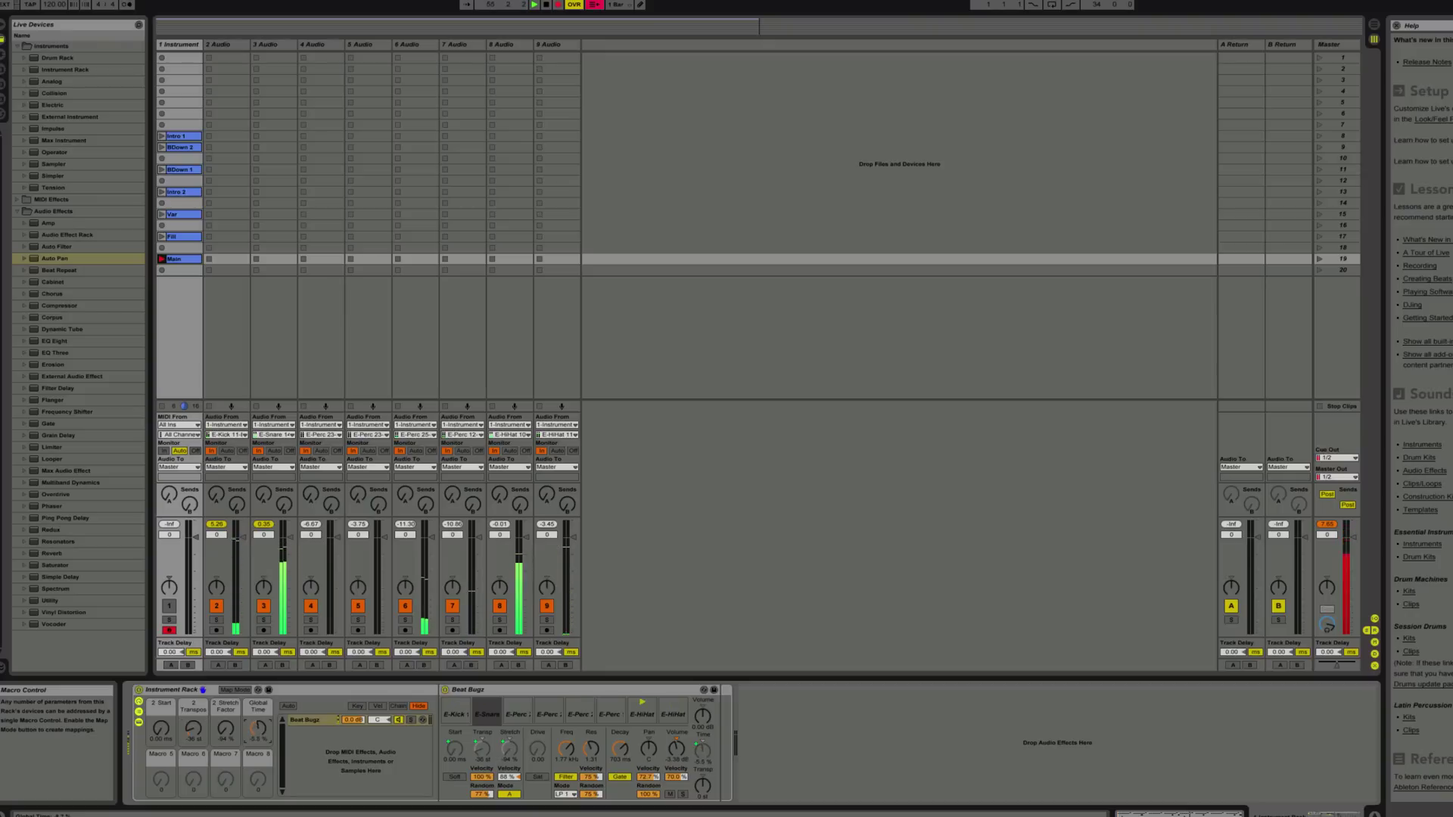
{"action": "left_click_drag", "start_coordinate": [254, 732], "coordinate": [254, 717]}
{"action": "key", "text": "space"}
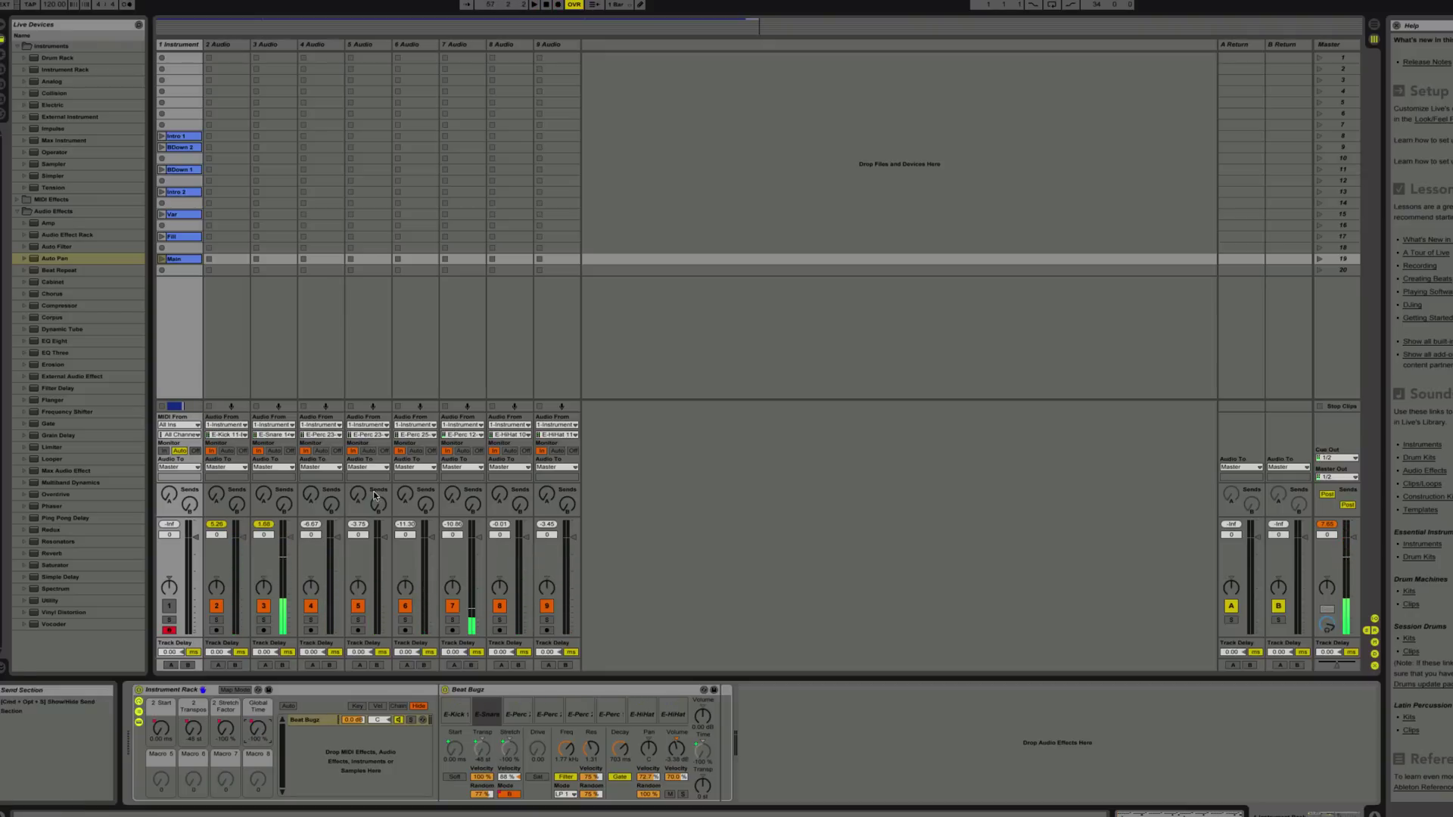
Set the Auto Pan on the 3 Audio track to the random waveform and return to the Instrument Rack's track
{"action": "left_click", "coordinate": [276, 44]}
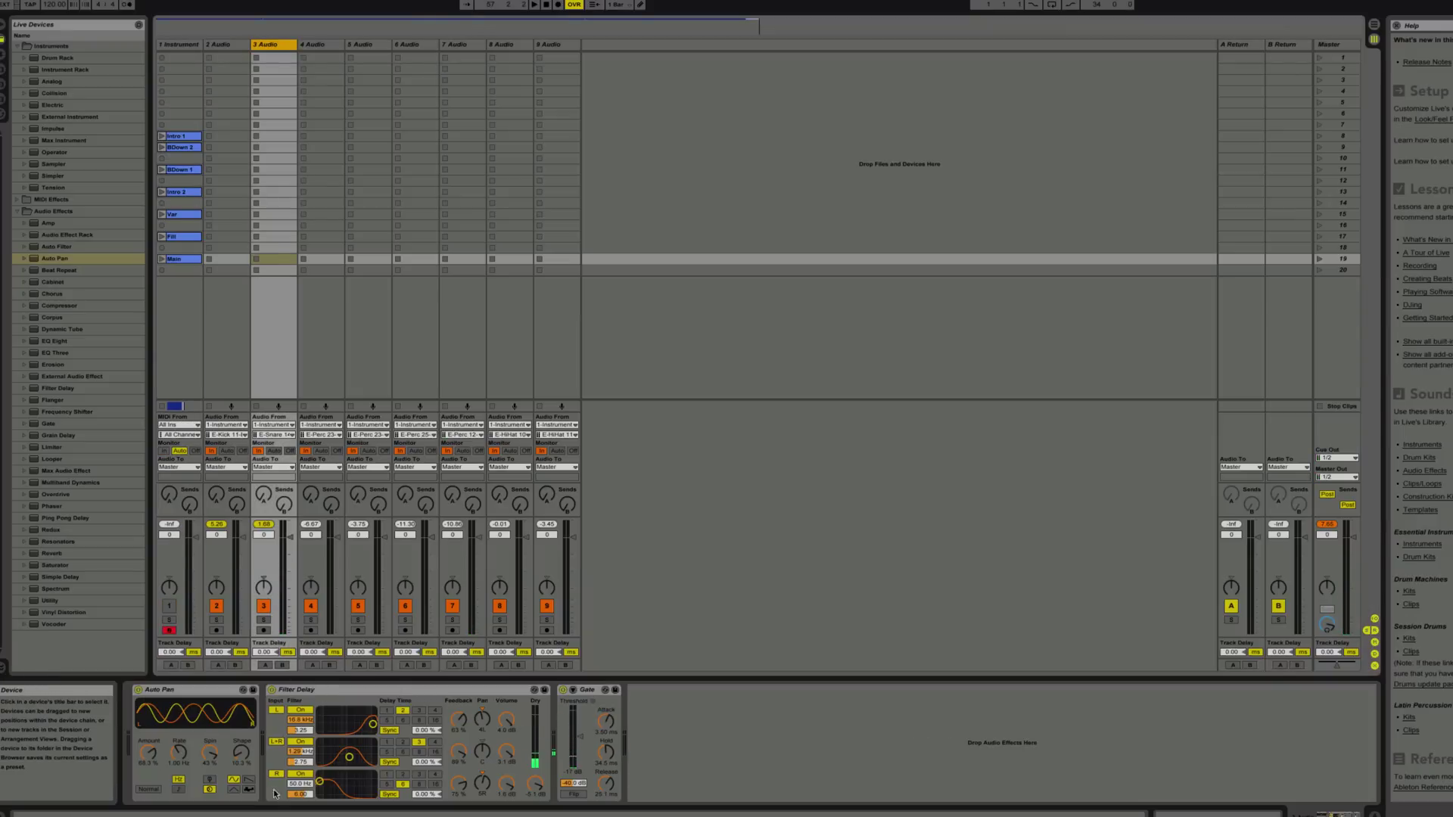
{"action": "left_click", "coordinate": [248, 789]}
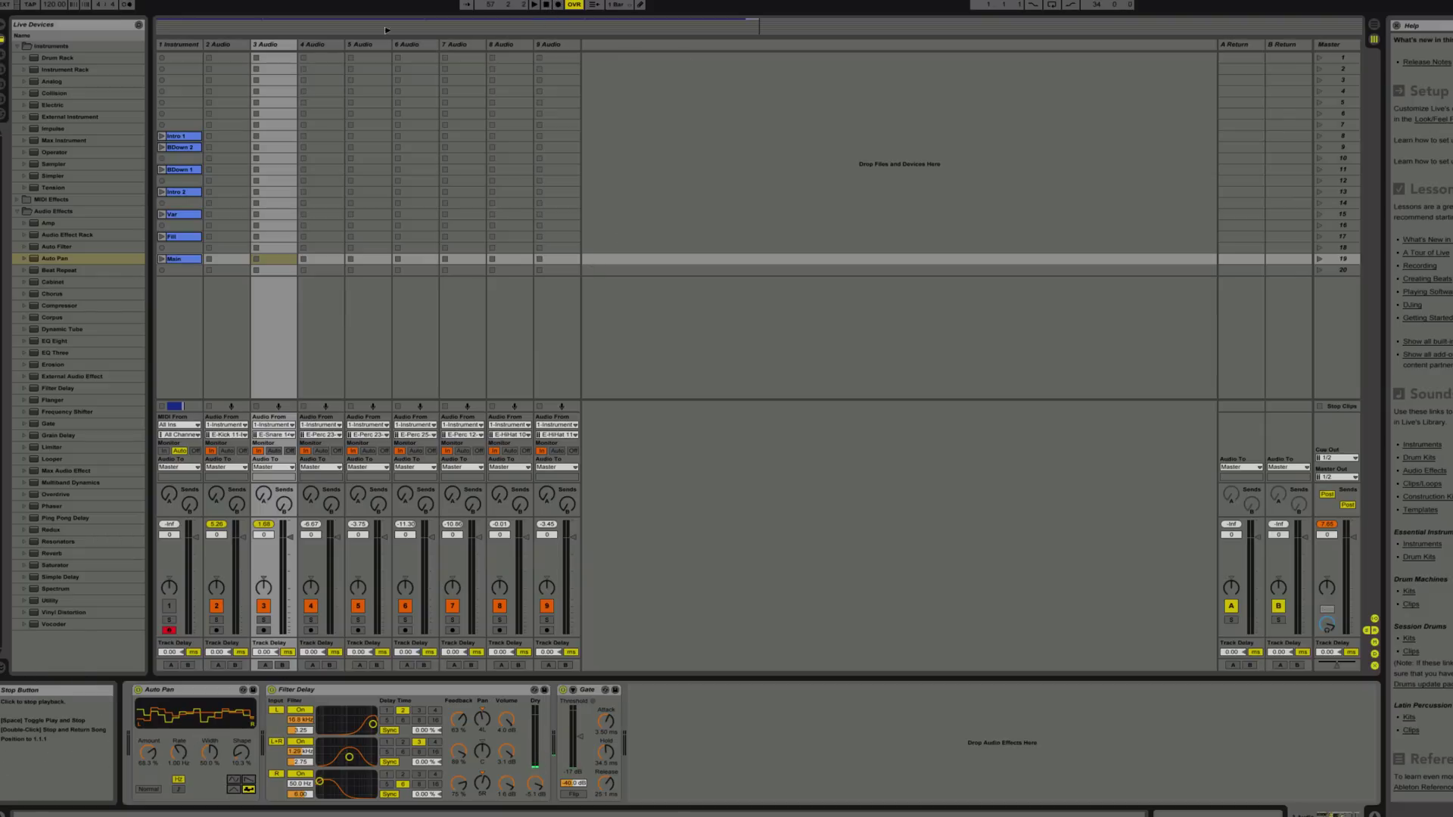
{"action": "left_click", "coordinate": [183, 44]}
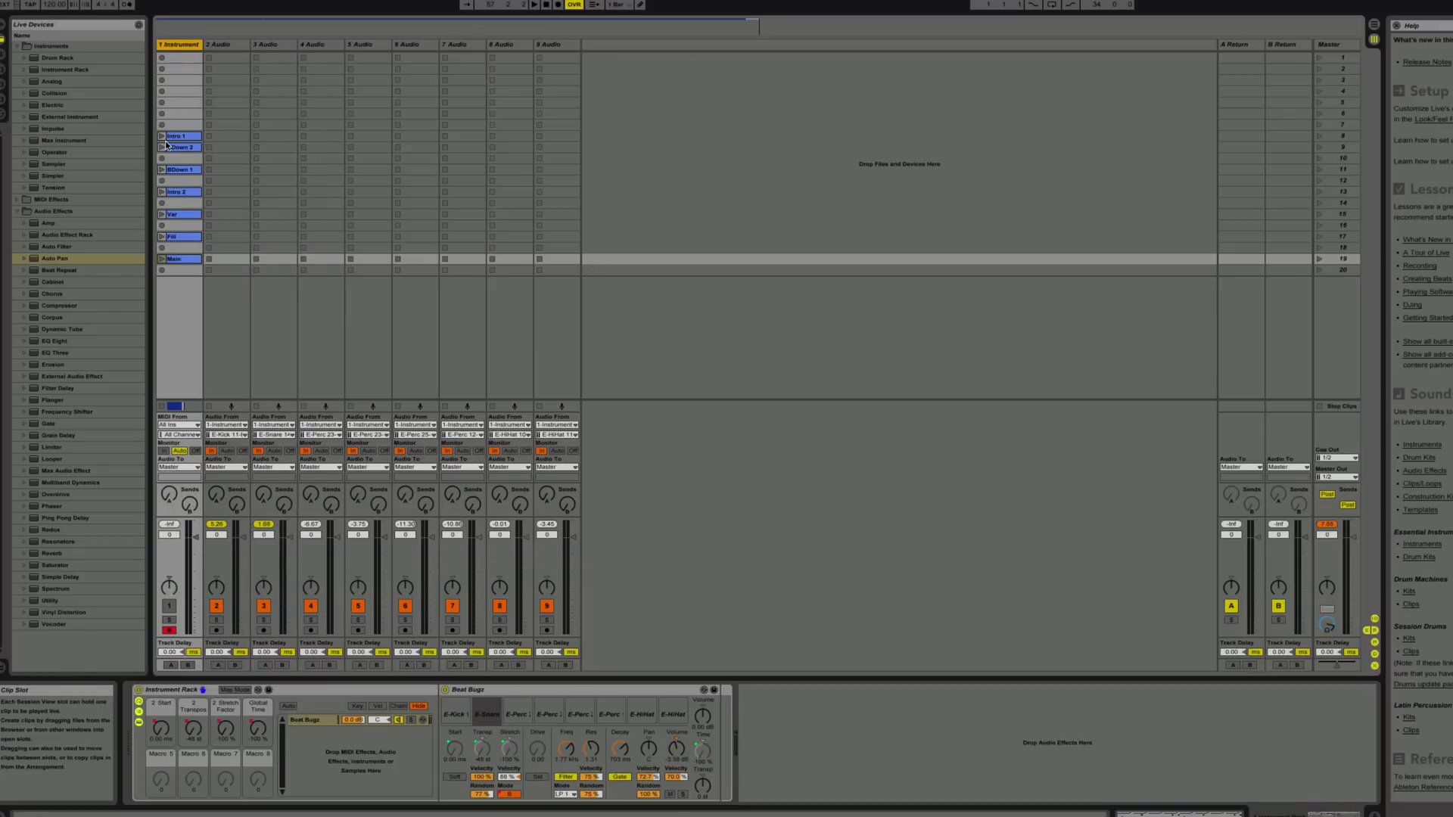